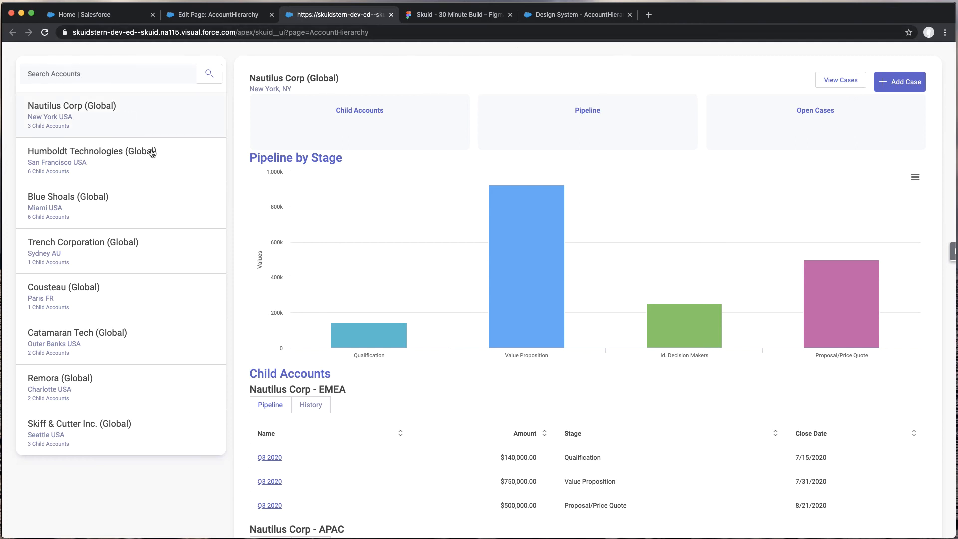
Switch to the AccountHierarchy design system and select the Add Case variant of the Button component.
{"action": "left_click", "coordinate": [562, 16]}
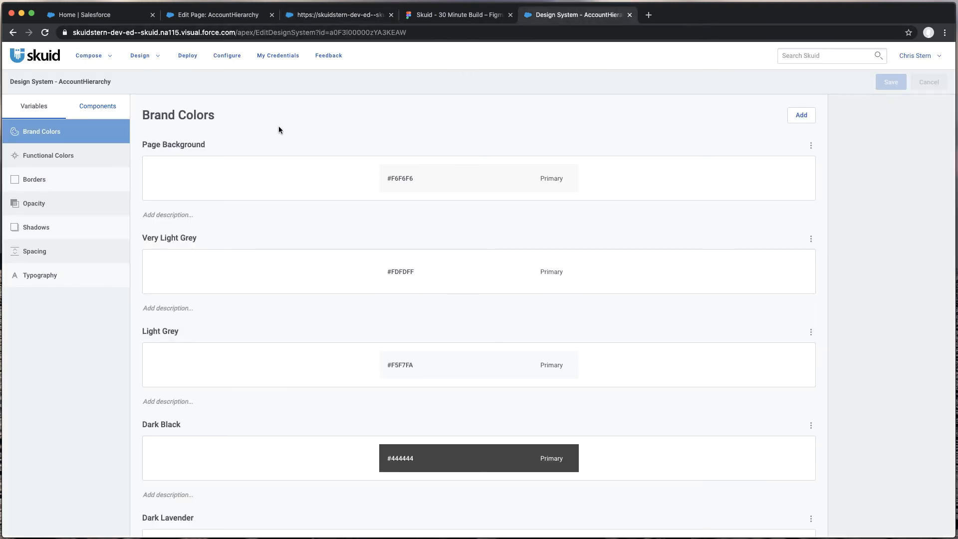
{"action": "left_click", "coordinate": [97, 106]}
{"action": "scroll", "coordinate": [63, 312], "scroll_direction": "down", "scroll_amount": 3}
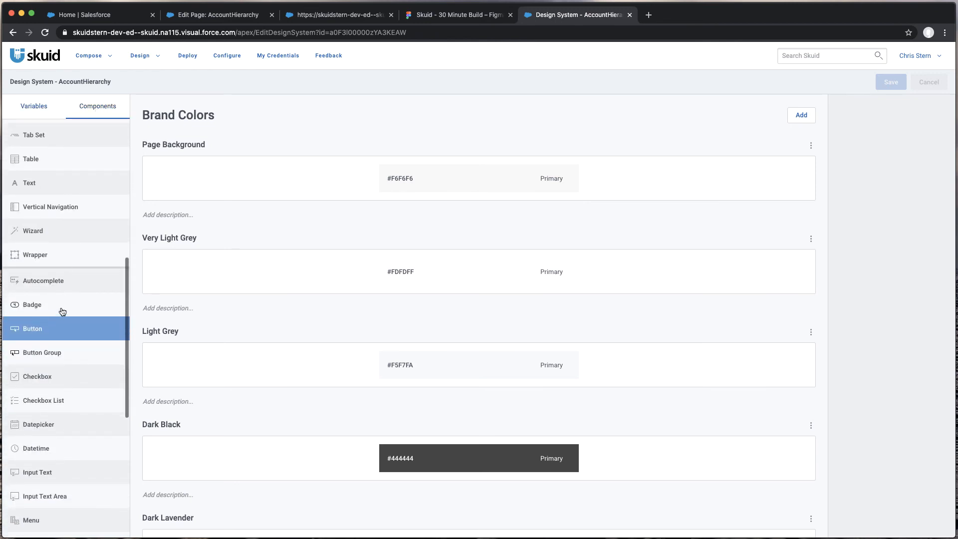
{"action": "left_click", "coordinate": [52, 336]}
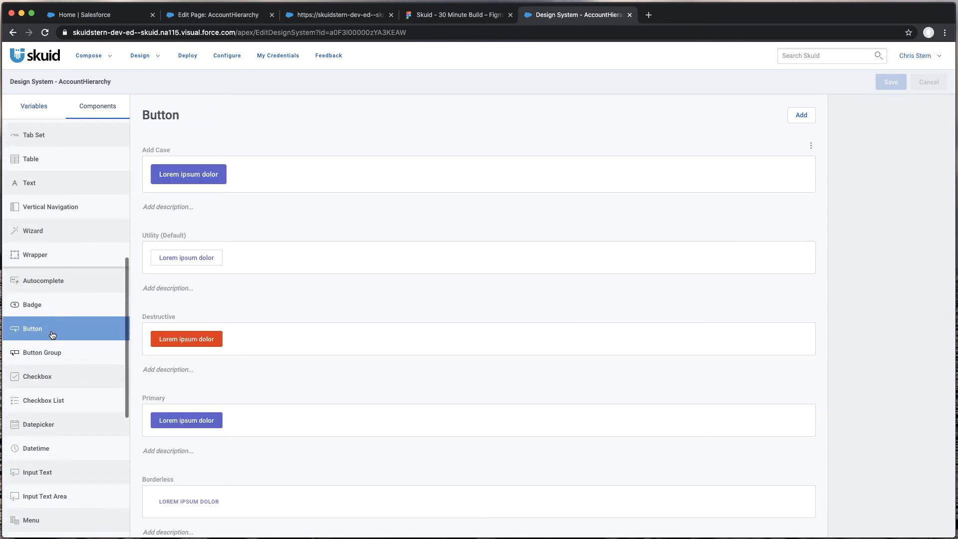
{"action": "left_click", "coordinate": [485, 180]}
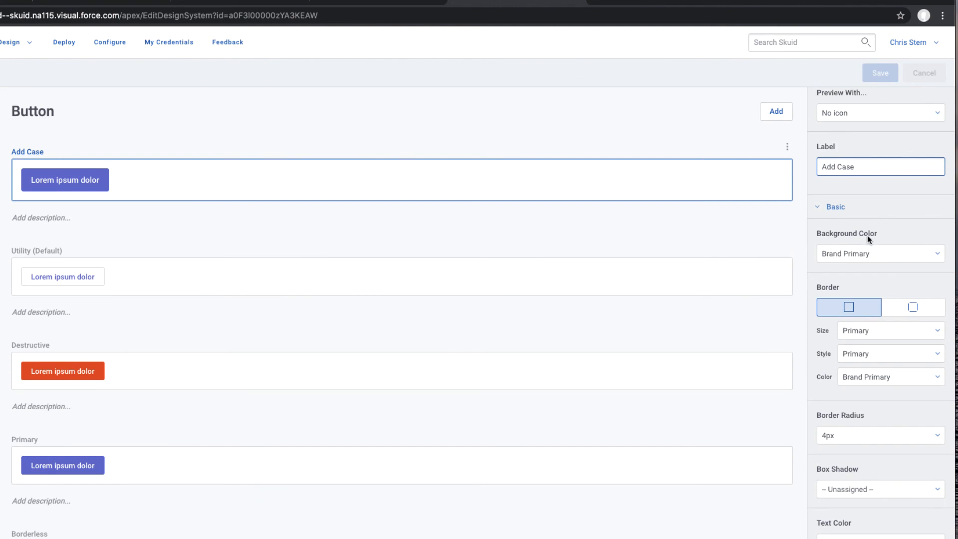
Set the Add Case button's hover-state background color to Brand Primary - 1.
{"action": "scroll", "coordinate": [867, 236], "scroll_direction": "down", "scroll_amount": 10}
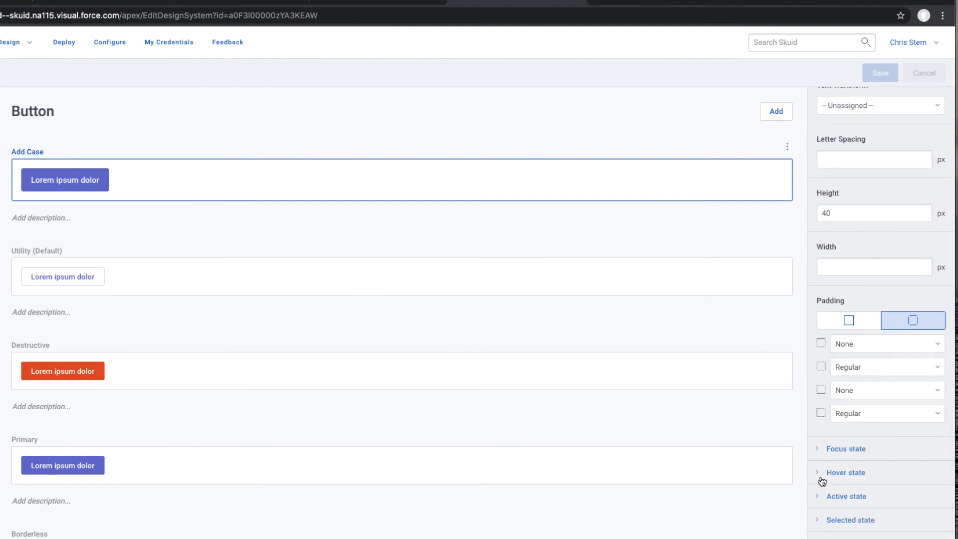
{"action": "left_click", "coordinate": [822, 480]}
{"action": "scroll", "coordinate": [875, 475], "scroll_direction": "down", "scroll_amount": 4}
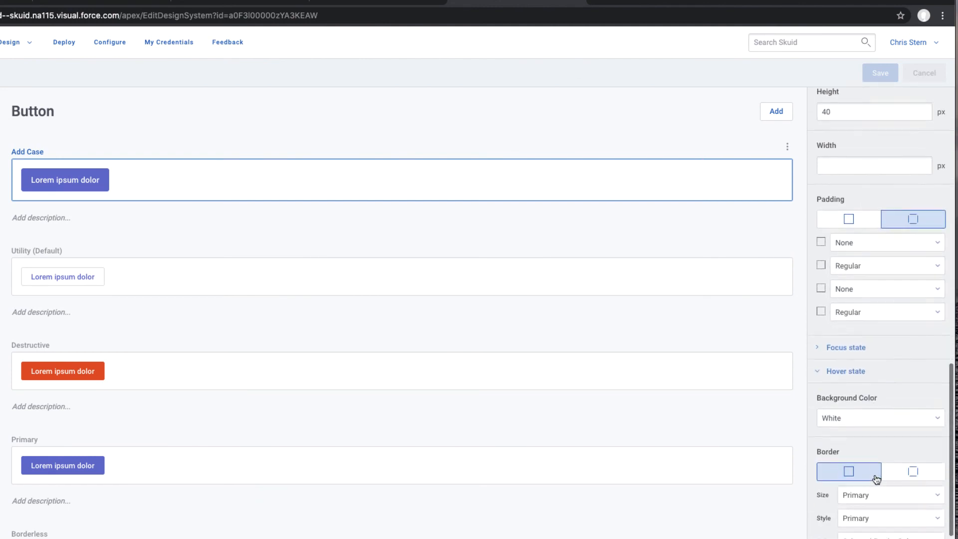
{"action": "left_click", "coordinate": [889, 344]}
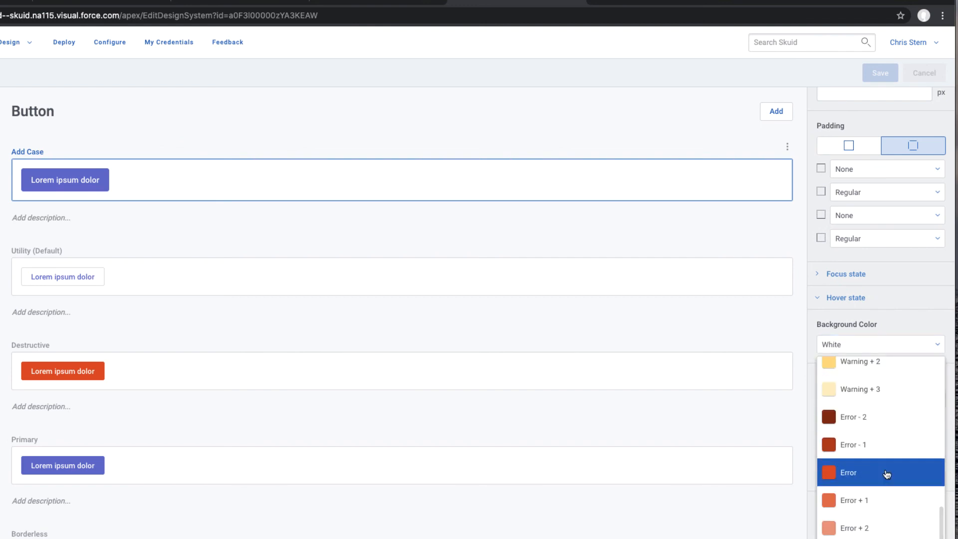
{"action": "scroll", "coordinate": [886, 473], "scroll_direction": "up", "scroll_amount": 3}
{"action": "scroll", "coordinate": [886, 474], "scroll_direction": "up", "scroll_amount": 10}
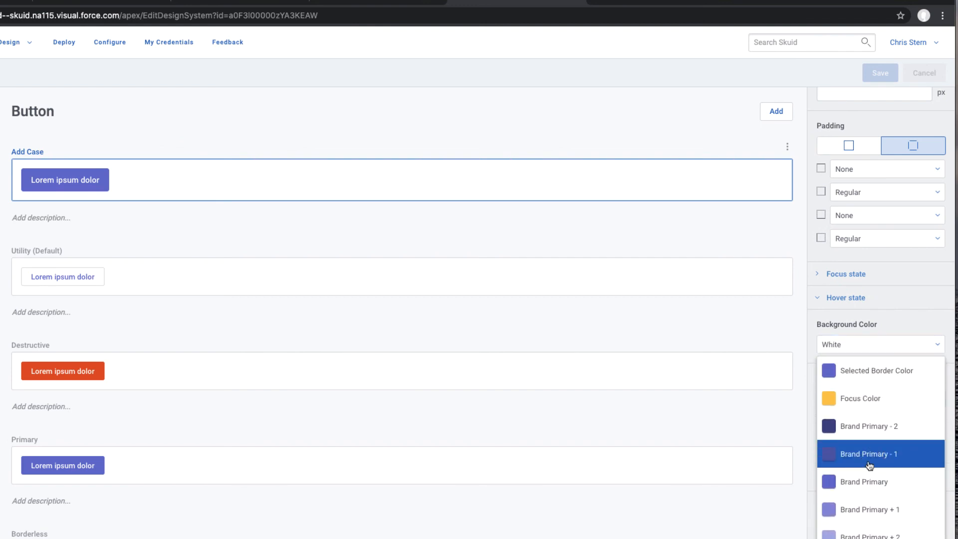
{"action": "left_click", "coordinate": [870, 466]}
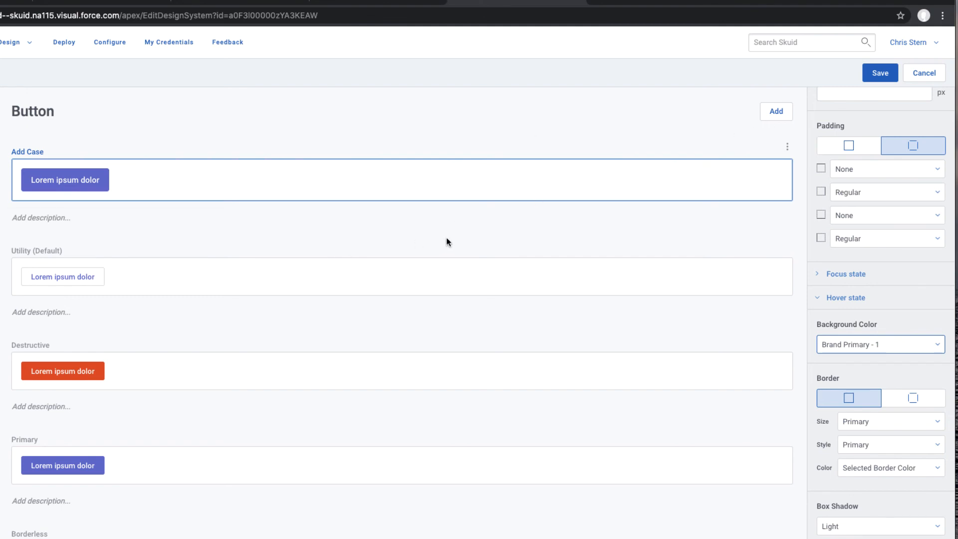
Select the Utility (Default) button variant and set its background color to Grey1.
{"action": "left_click", "coordinate": [257, 279]}
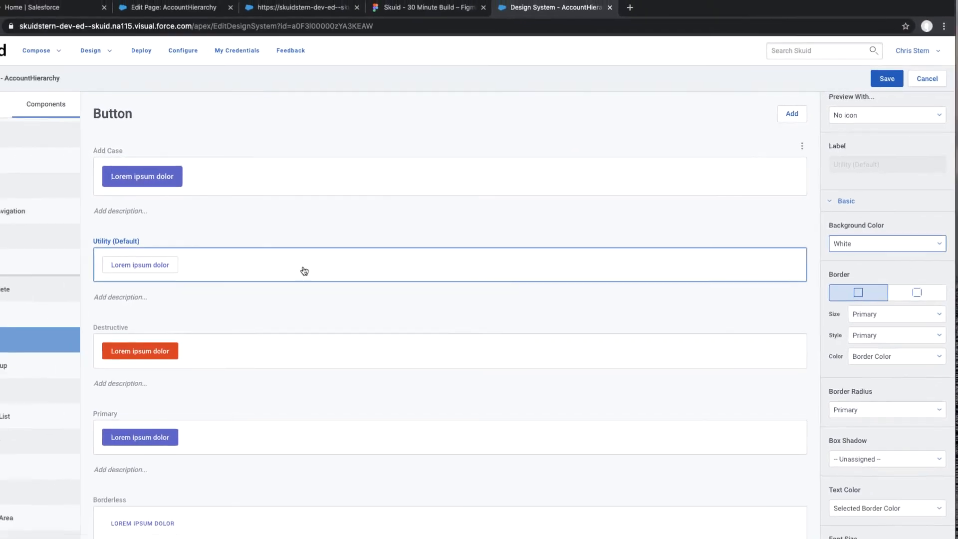
{"action": "left_click", "coordinate": [321, 22]}
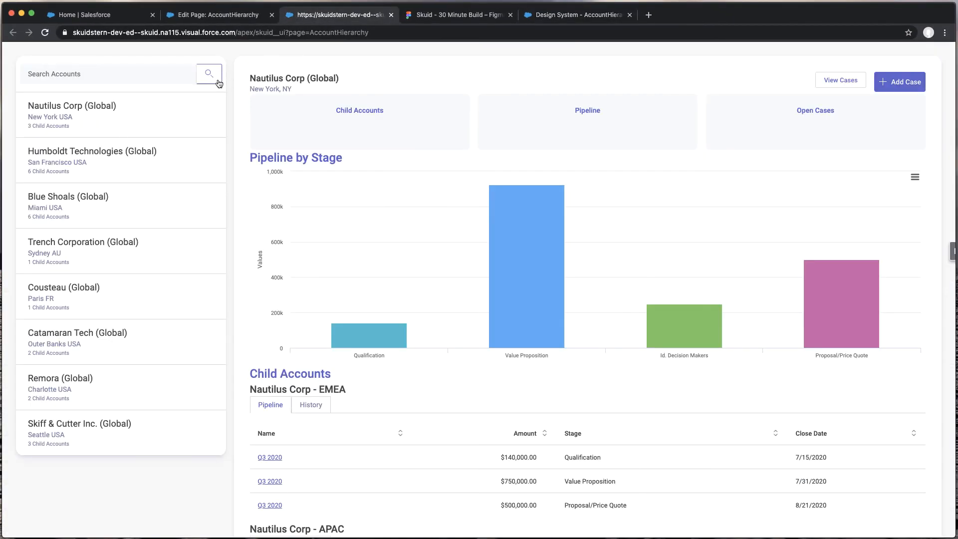
{"action": "left_click", "coordinate": [554, 18]}
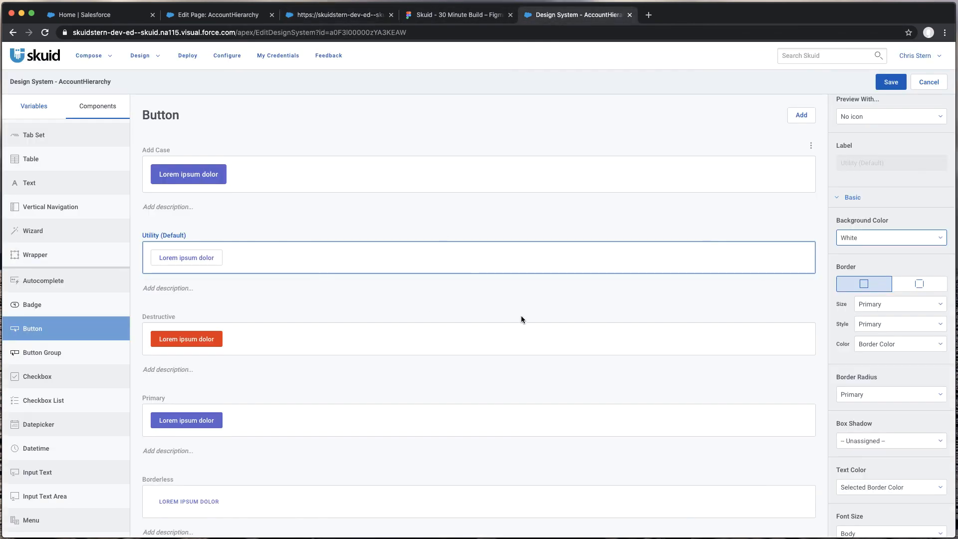
{"action": "left_click", "coordinate": [898, 238]}
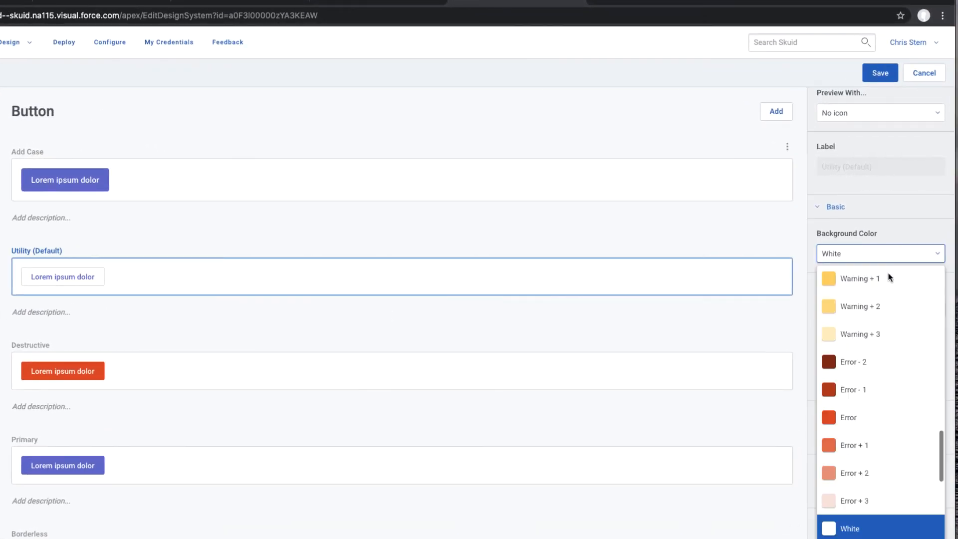
{"action": "scroll", "coordinate": [874, 420], "scroll_direction": "up", "scroll_amount": 10}
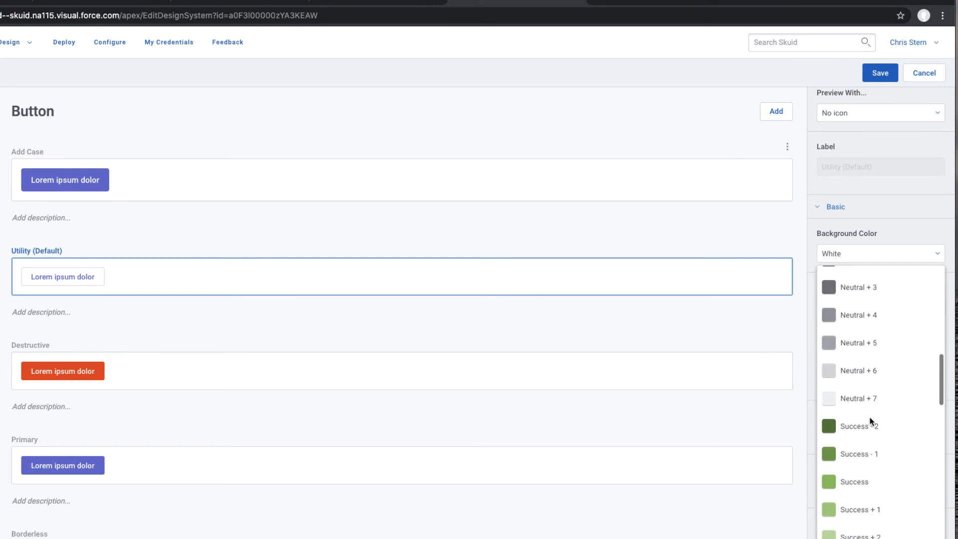
{"action": "scroll", "coordinate": [871, 418], "scroll_direction": "up", "scroll_amount": 5}
{"action": "scroll", "coordinate": [872, 421], "scroll_direction": "down", "scroll_amount": 15}
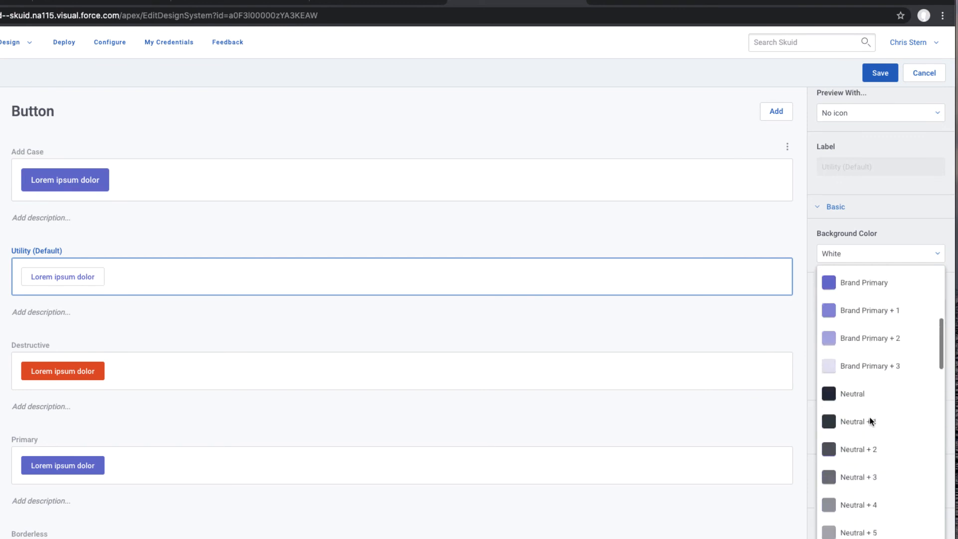
{"action": "left_click", "coordinate": [849, 385]}
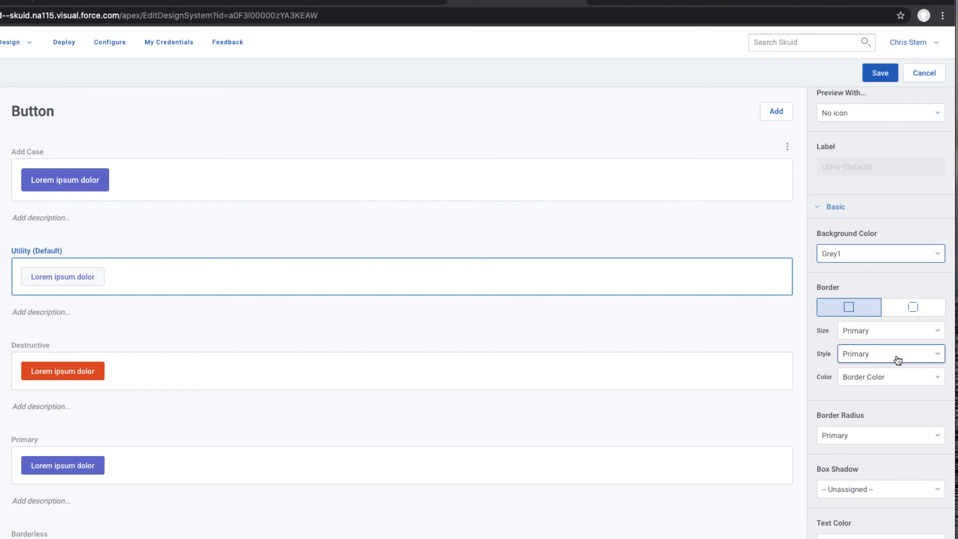
Set the Utility button's border size to None and its border radius to 4px.
{"action": "left_click", "coordinate": [888, 332]}
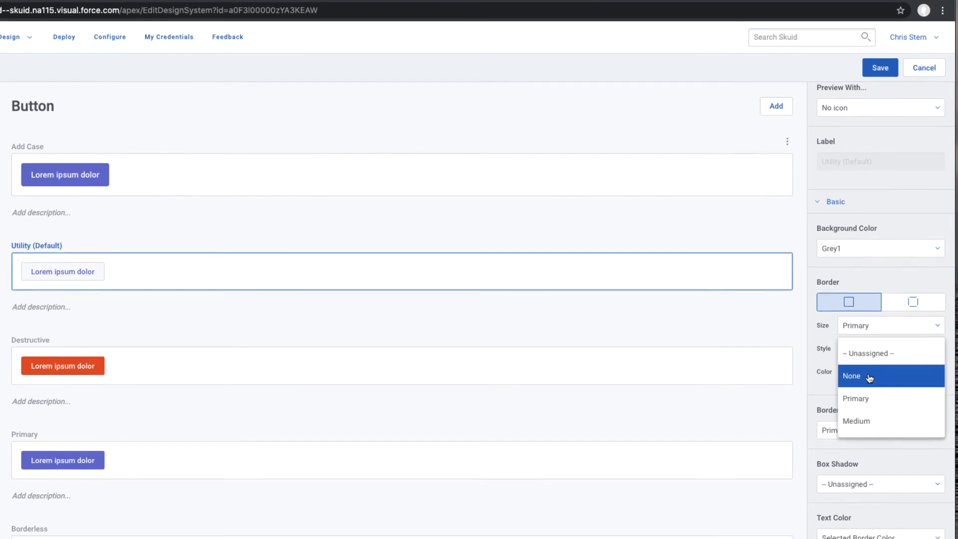
{"action": "left_click", "coordinate": [871, 381]}
{"action": "left_click", "coordinate": [859, 436]}
{"action": "scroll", "coordinate": [852, 481], "scroll_direction": "down", "scroll_amount": 2}
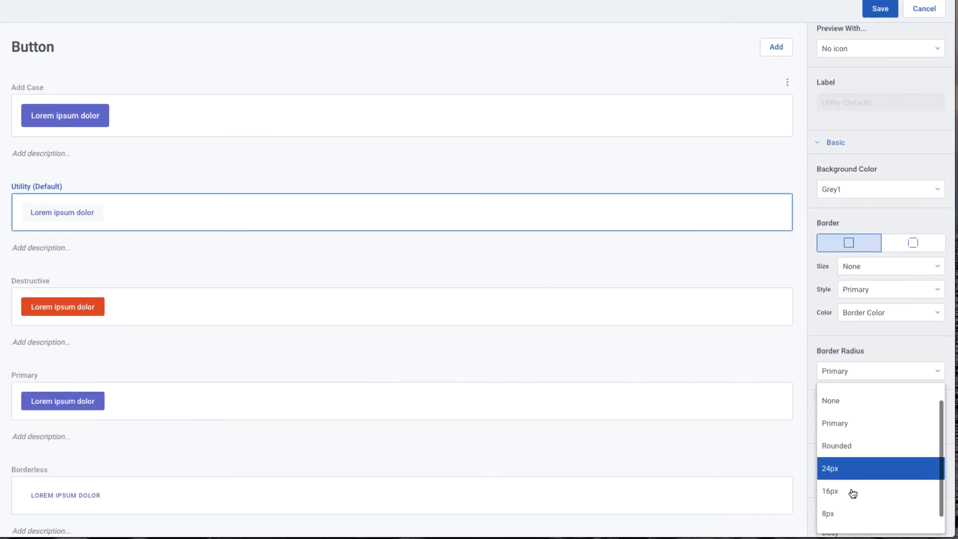
{"action": "left_click", "coordinate": [846, 520]}
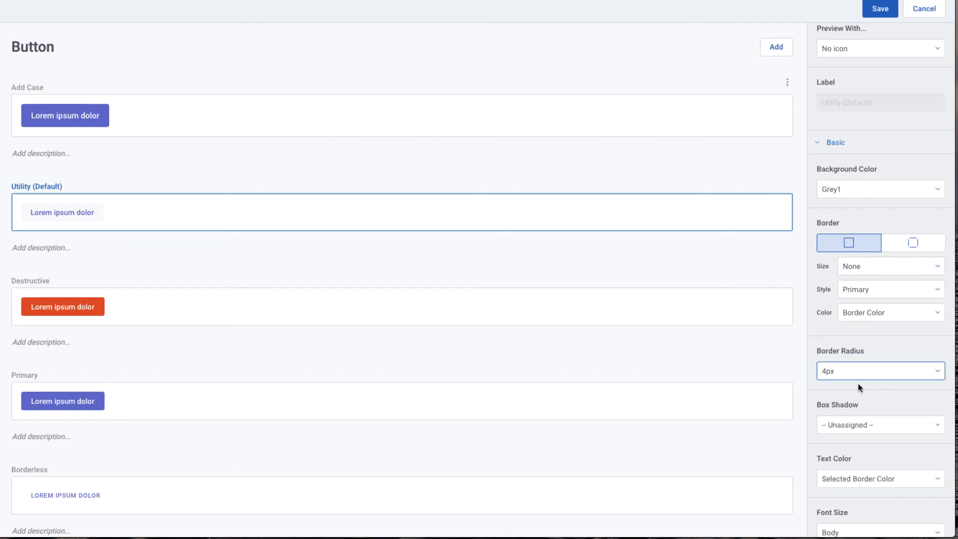
Set the Utility button's text color to Font Color and its font weight to Regular.
{"action": "scroll", "coordinate": [859, 383], "scroll_direction": "down", "scroll_amount": 4}
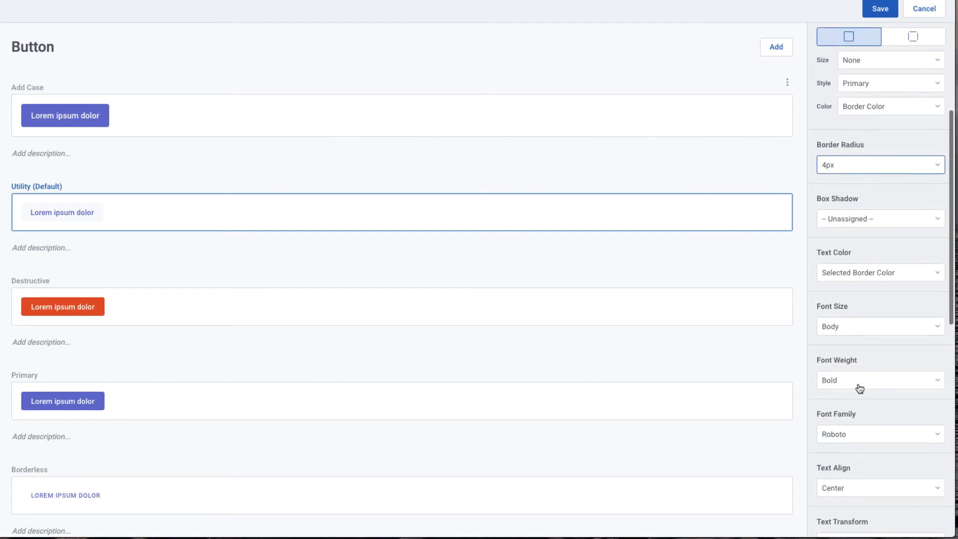
{"action": "left_click", "coordinate": [914, 271]}
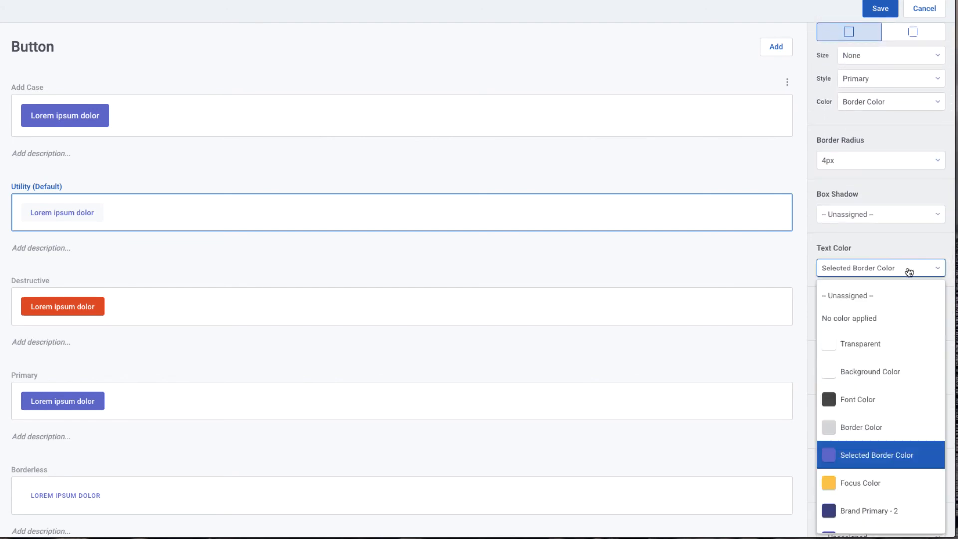
{"action": "left_click", "coordinate": [864, 400]}
{"action": "scroll", "coordinate": [871, 332], "scroll_direction": "down", "scroll_amount": 2}
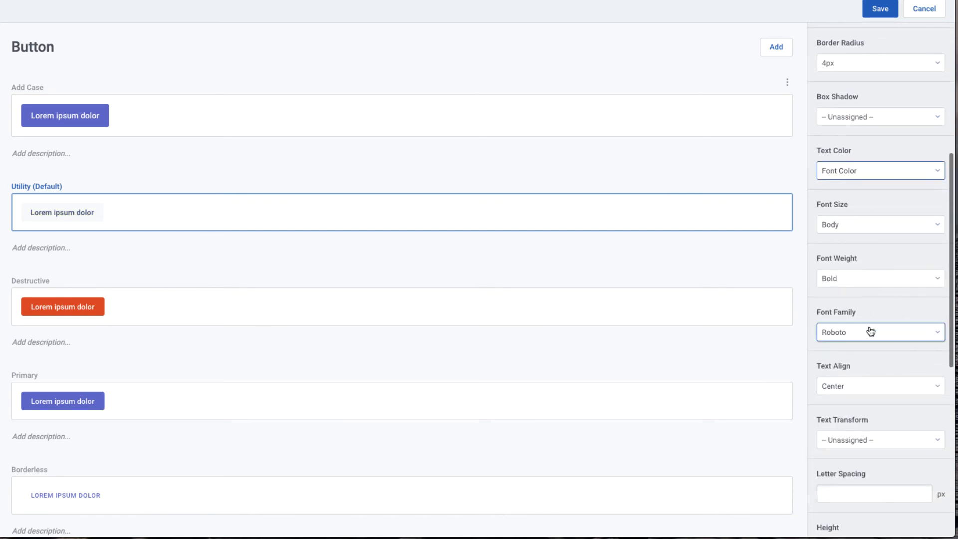
{"action": "scroll", "coordinate": [871, 332], "scroll_direction": "down", "scroll_amount": 1}
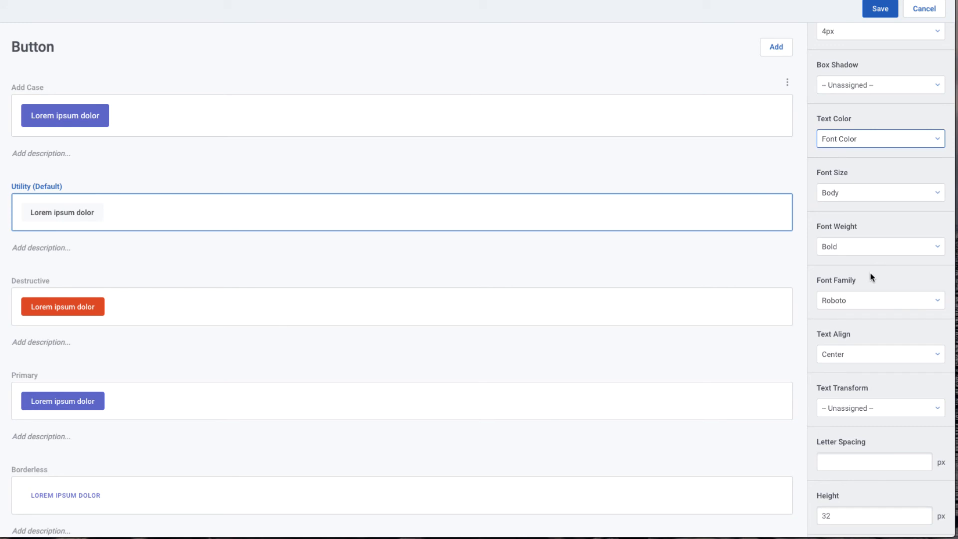
{"action": "left_click", "coordinate": [893, 252]}
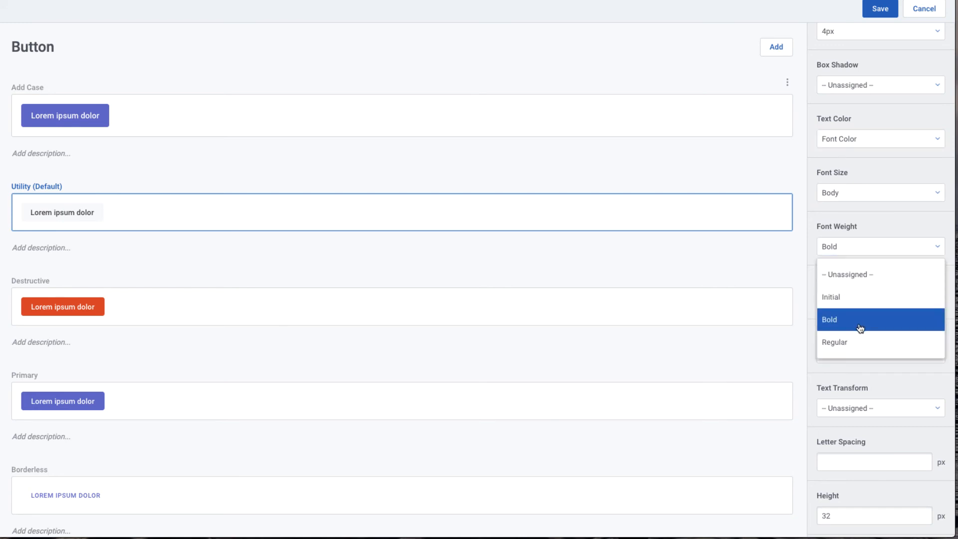
{"action": "left_click", "coordinate": [851, 341]}
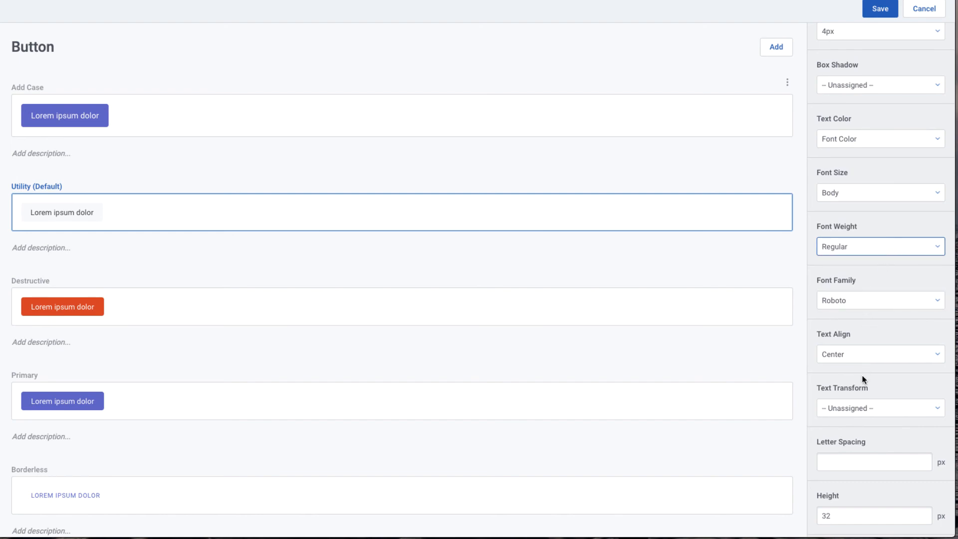
Set the Utility button's height to 40 px and save the design system.
{"action": "scroll", "coordinate": [865, 380], "scroll_direction": "down", "scroll_amount": 3}
{"action": "left_click", "coordinate": [841, 403]}
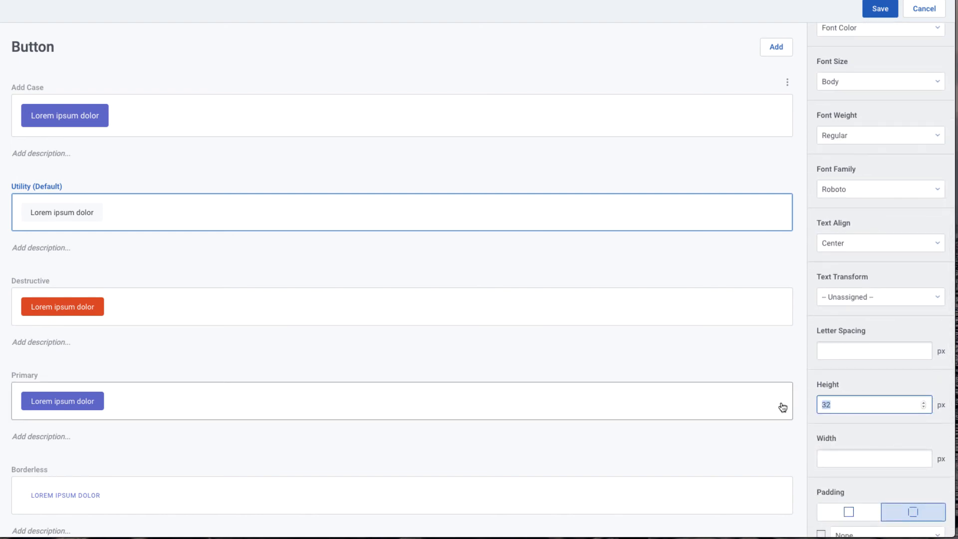
{"action": "type", "text": "40"}
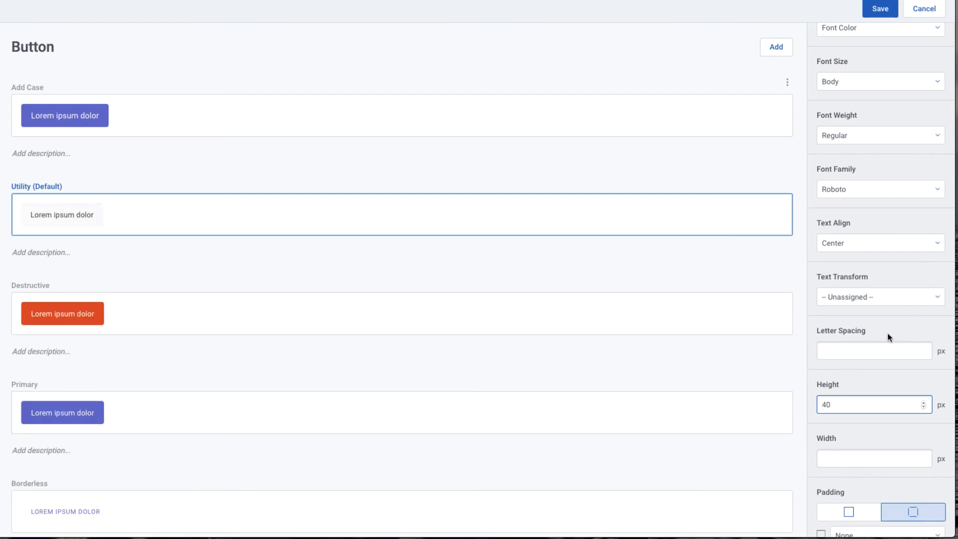
{"action": "scroll", "coordinate": [889, 336], "scroll_direction": "down", "scroll_amount": 2}
{"action": "scroll", "coordinate": [888, 337], "scroll_direction": "up", "scroll_amount": 5}
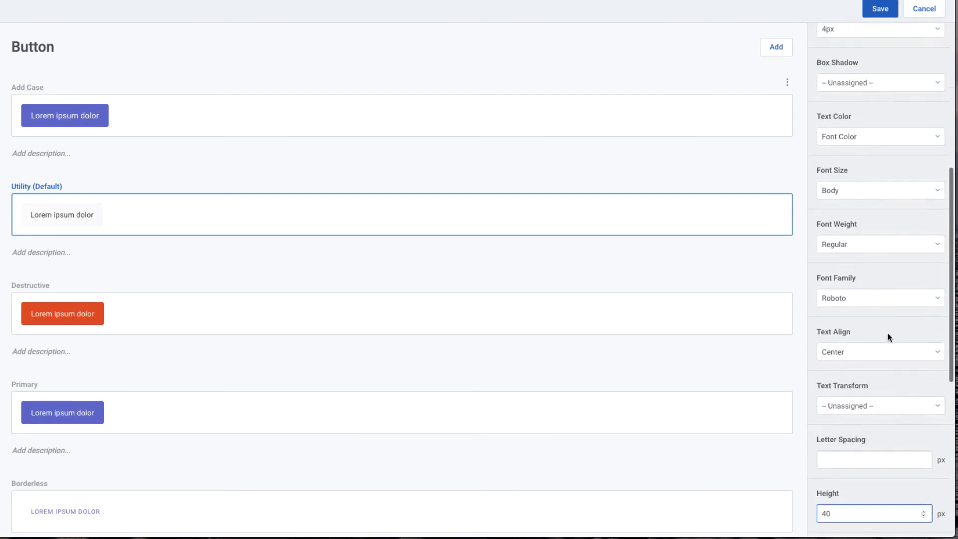
{"action": "left_click", "coordinate": [879, 17]}
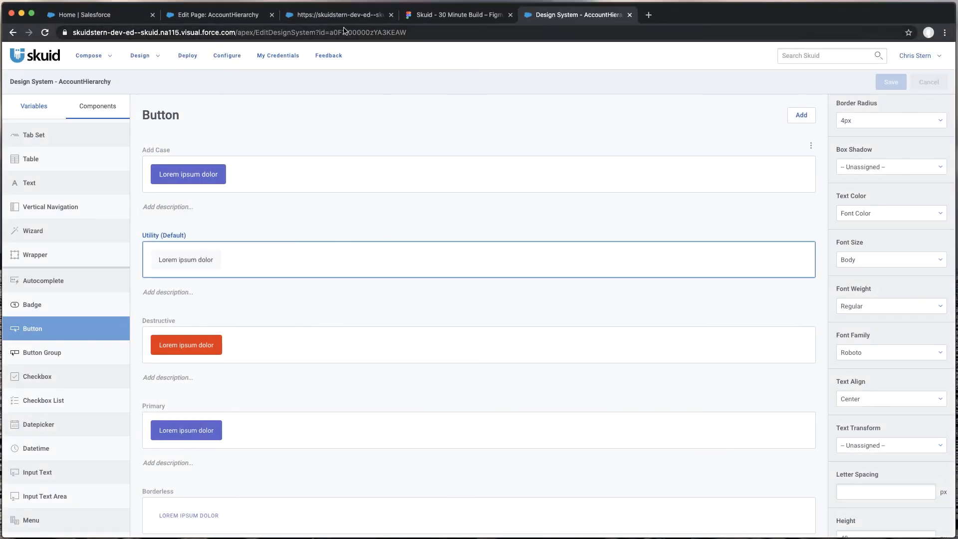
Reload the AccountHierarchy page preview and compare its buttons with the Skuid - 30 Minute Build mockup in Figma.
{"action": "left_click", "coordinate": [334, 15]}
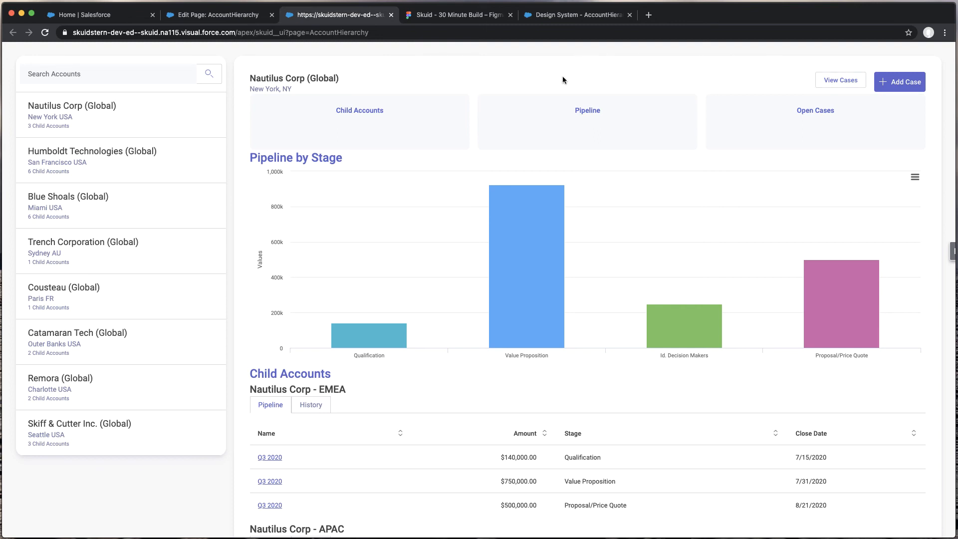
{"action": "key", "text": "super+r"}
{"action": "left_click", "coordinate": [446, 15]}
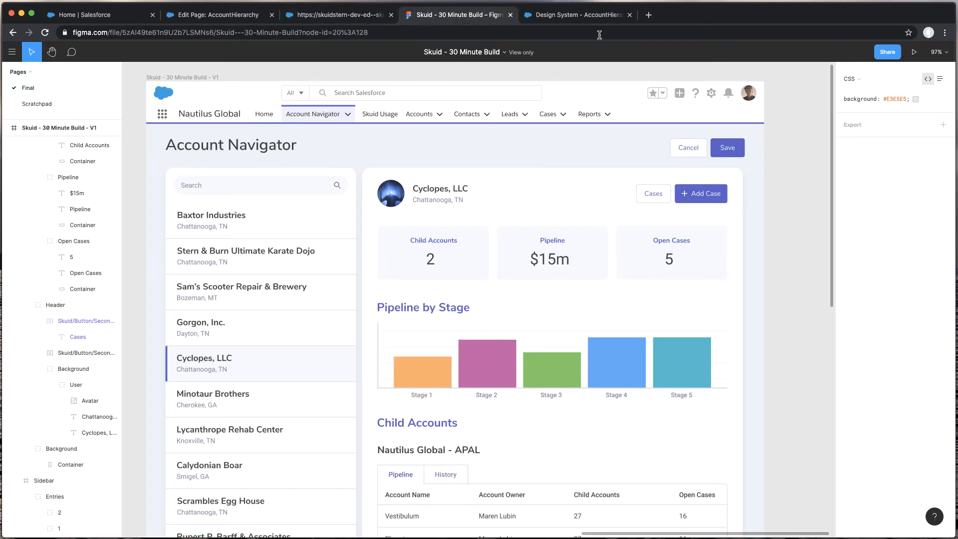
Return to the design system and add a new Button variant labelled Secondary.
{"action": "left_click", "coordinate": [587, 19]}
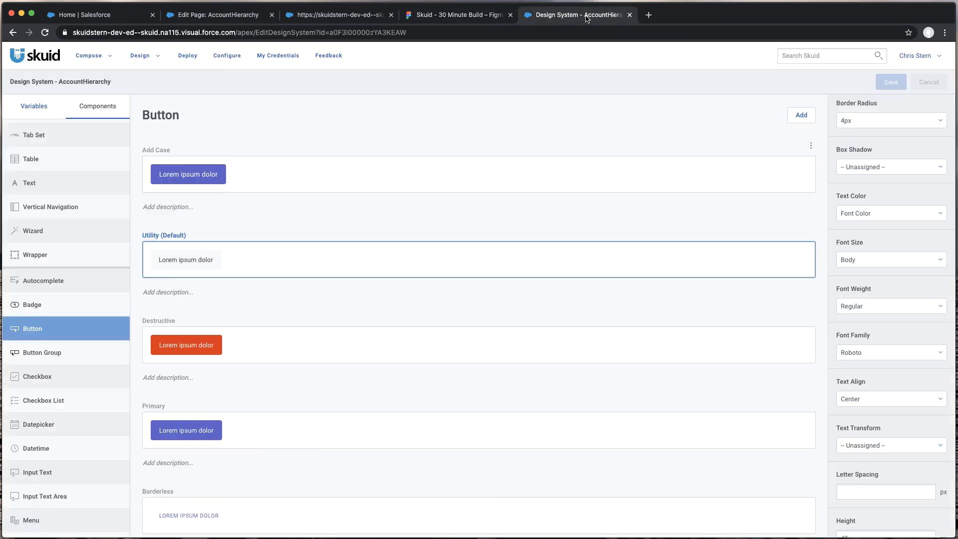
{"action": "left_click", "coordinate": [801, 115]}
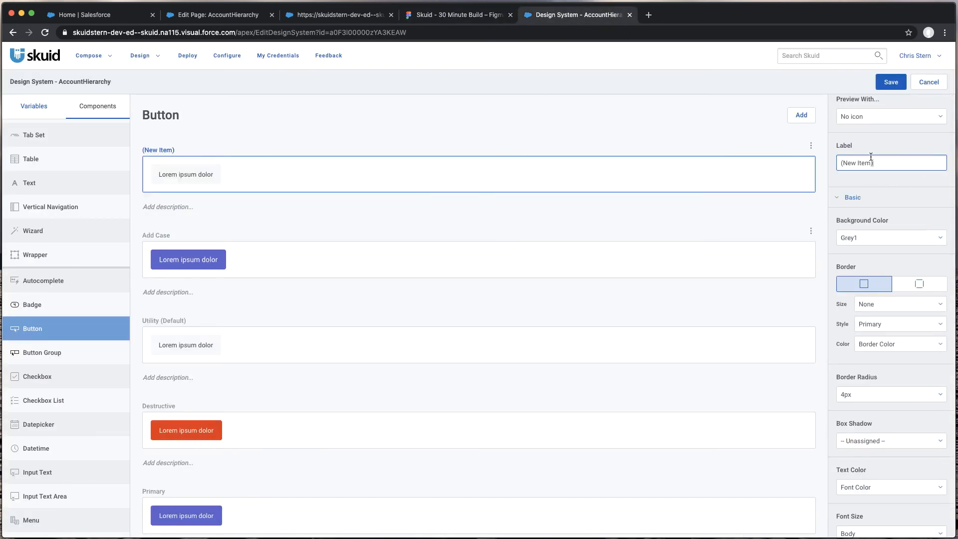
{"action": "left_click_drag", "start_coordinate": [871, 157], "coordinate": [769, 148]}
{"action": "type", "text": "Secon"}
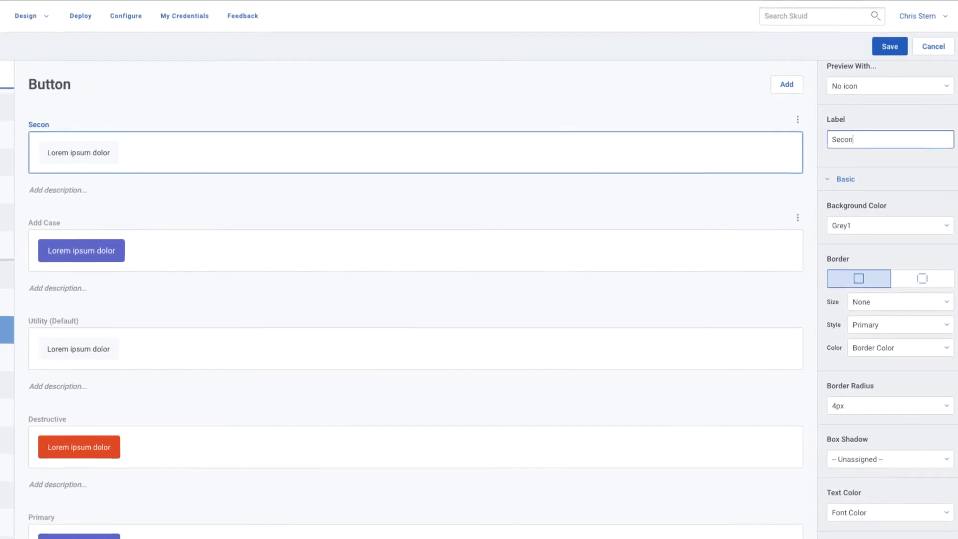
{"action": "type", "text": "dary"}
Set the Secondary button's background color to White and its border size to Primary.
{"action": "left_click", "coordinate": [875, 226]}
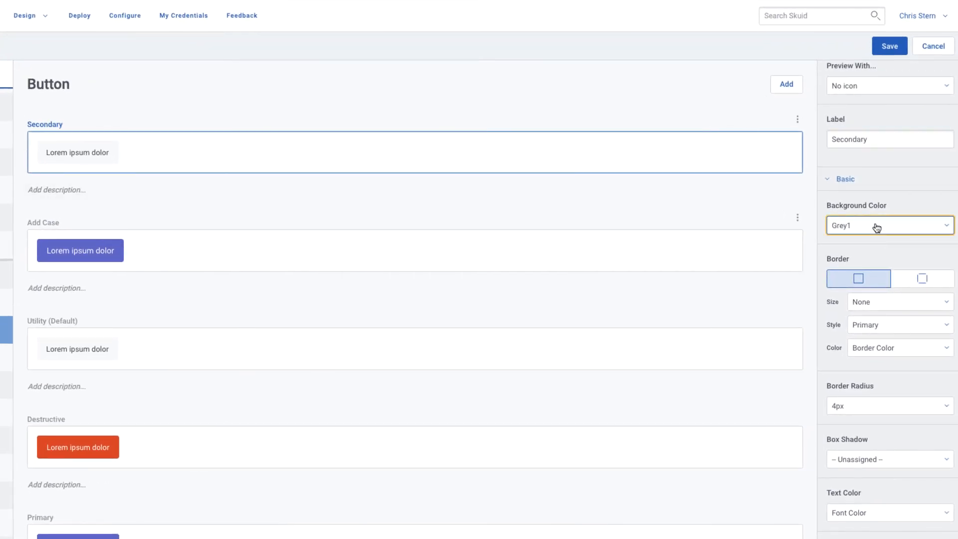
{"action": "left_click", "coordinate": [887, 332]}
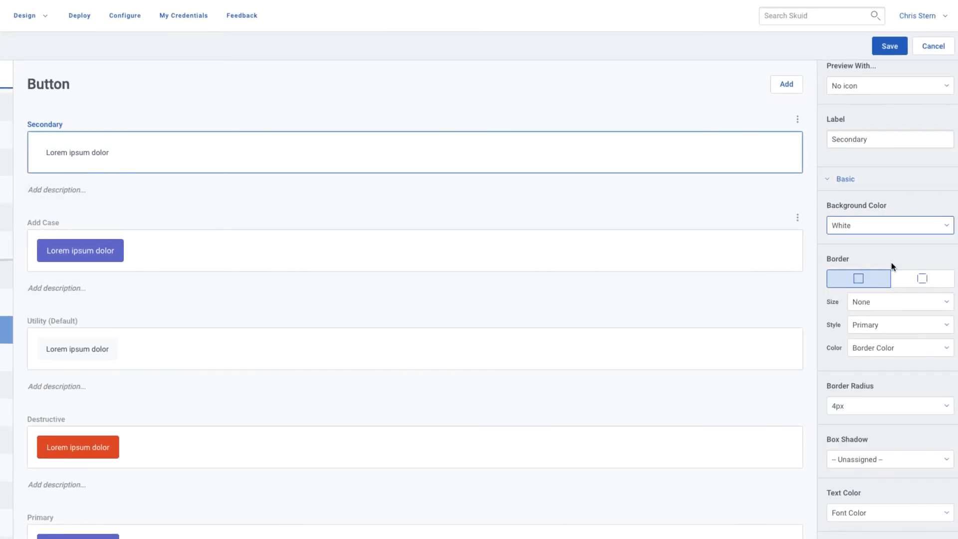
{"action": "left_click", "coordinate": [898, 326]}
{"action": "left_click", "coordinate": [878, 374]}
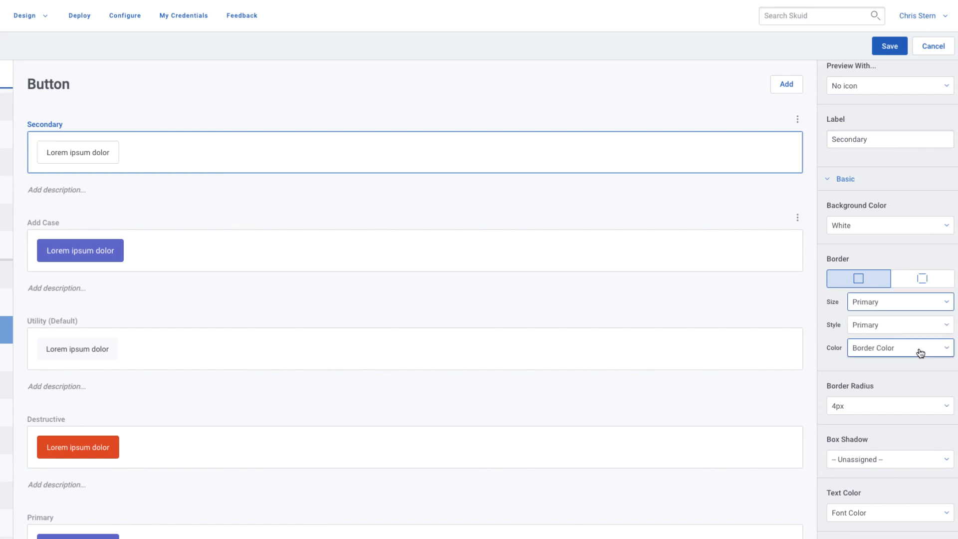
Set the Secondary button's border color to Dark Lavender and save the design system.
{"action": "left_click", "coordinate": [922, 352]}
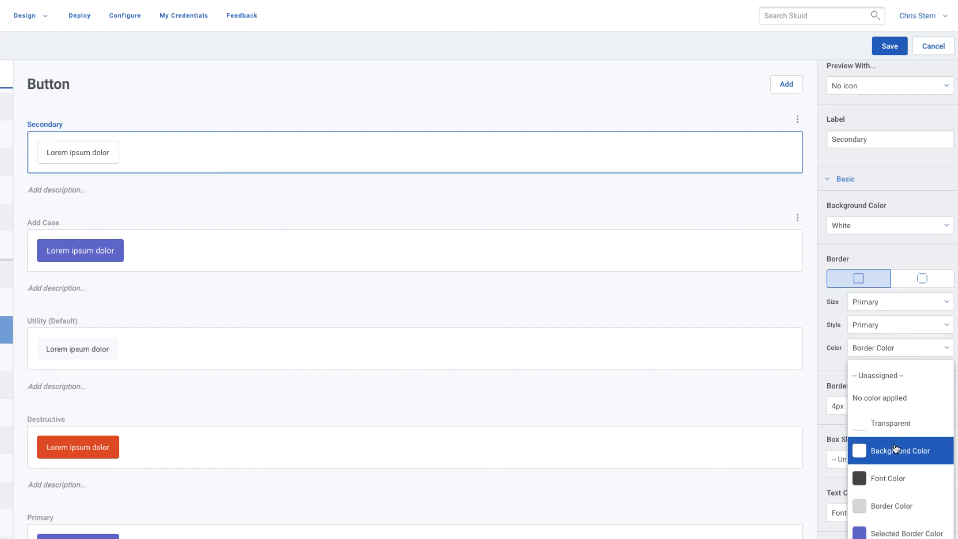
{"action": "scroll", "coordinate": [896, 449], "scroll_direction": "down", "scroll_amount": 10}
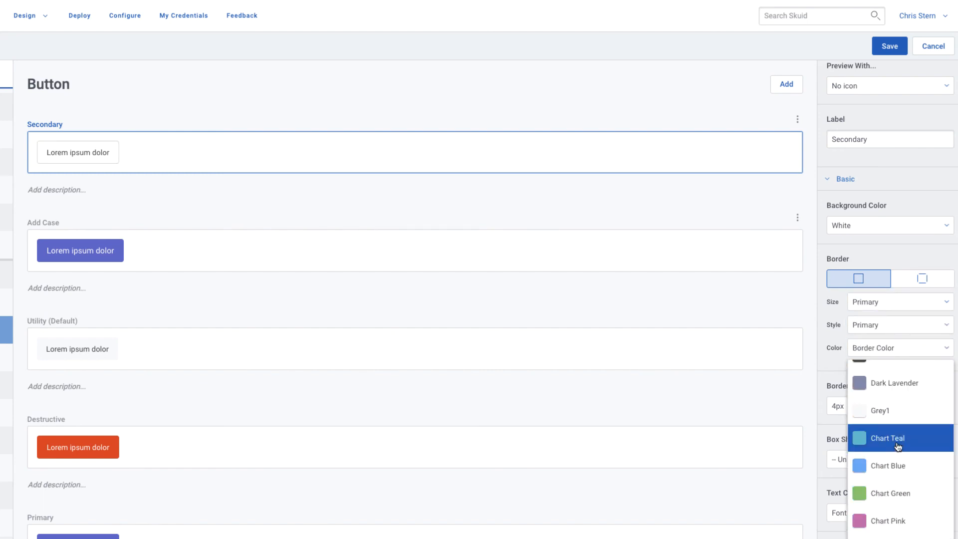
{"action": "scroll", "coordinate": [895, 447], "scroll_direction": "up", "scroll_amount": 2}
{"action": "left_click", "coordinate": [883, 472]}
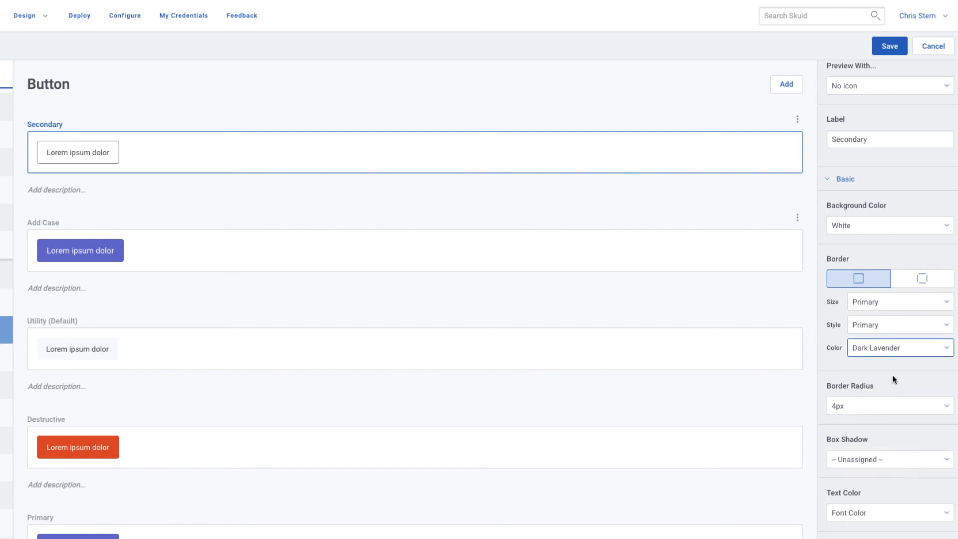
{"action": "scroll", "coordinate": [893, 378], "scroll_direction": "down", "scroll_amount": 1}
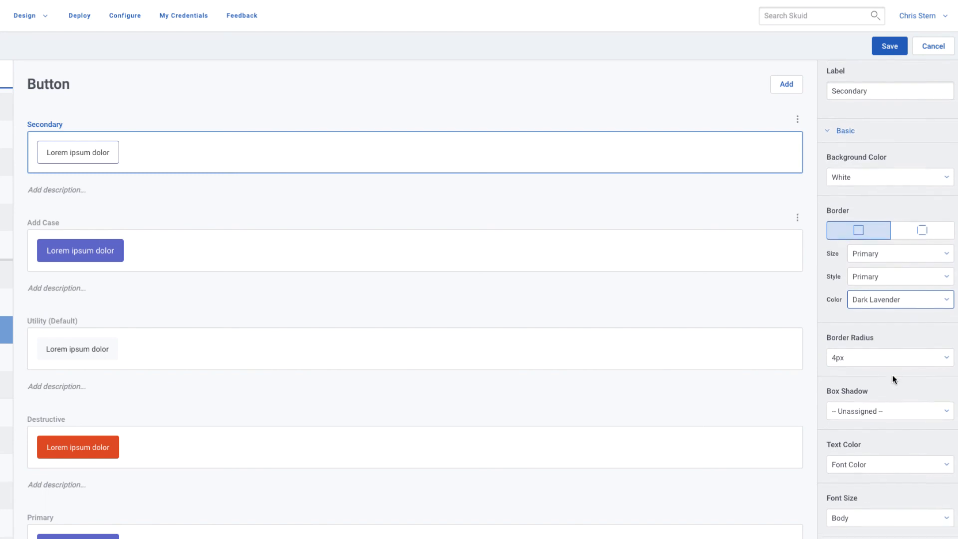
{"action": "scroll", "coordinate": [892, 376], "scroll_direction": "down", "scroll_amount": 2}
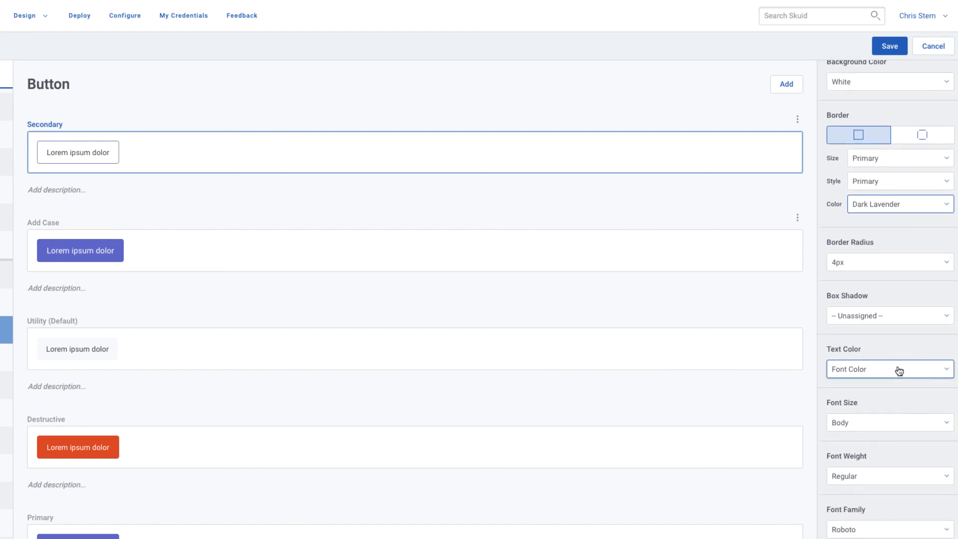
{"action": "scroll", "coordinate": [899, 370], "scroll_direction": "down", "scroll_amount": 2}
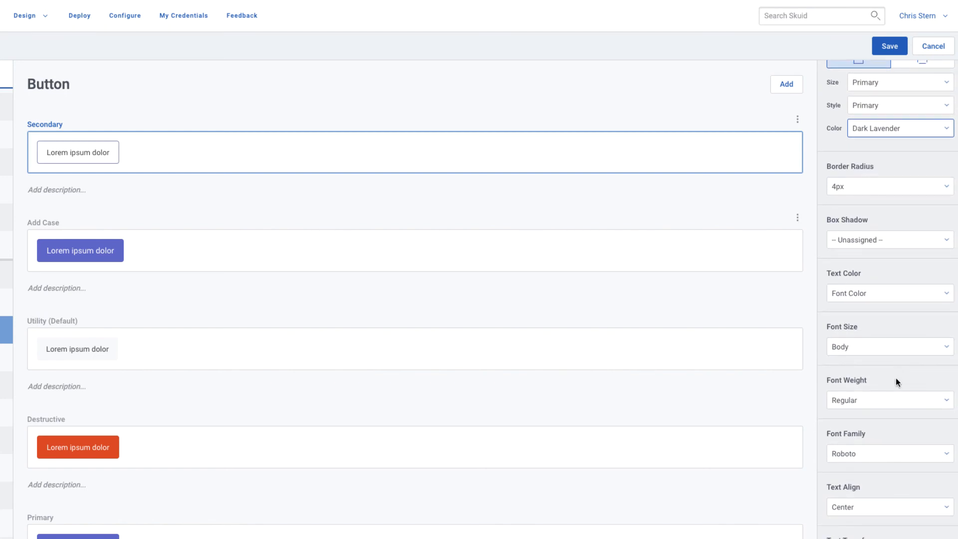
{"action": "scroll", "coordinate": [892, 397], "scroll_direction": "down", "scroll_amount": 6}
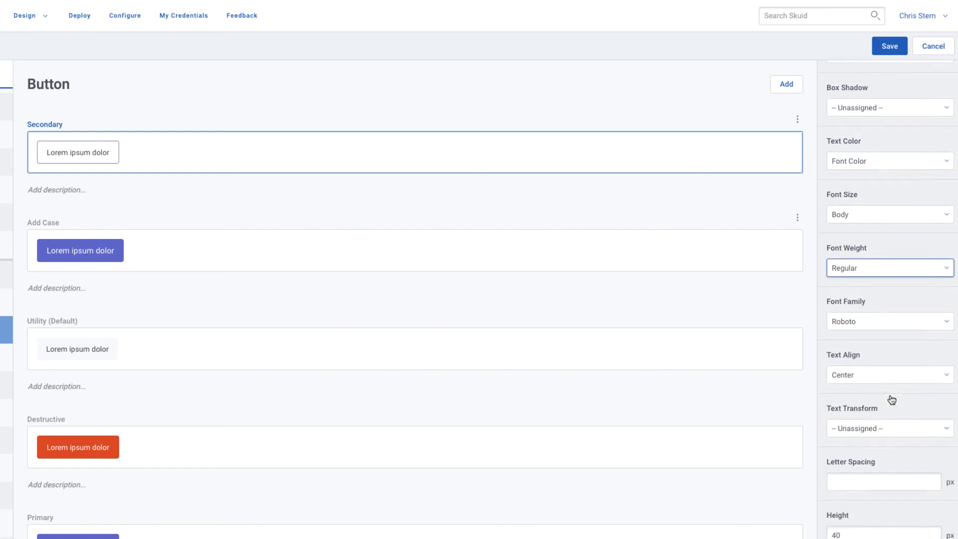
{"action": "scroll", "coordinate": [892, 398], "scroll_direction": "down", "scroll_amount": 2}
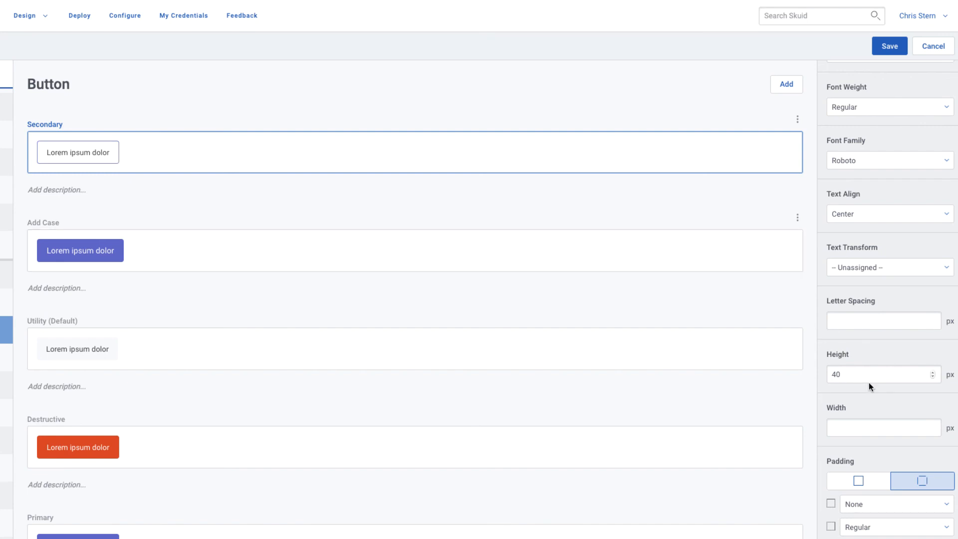
{"action": "scroll", "coordinate": [891, 397], "scroll_direction": "down", "scroll_amount": 4}
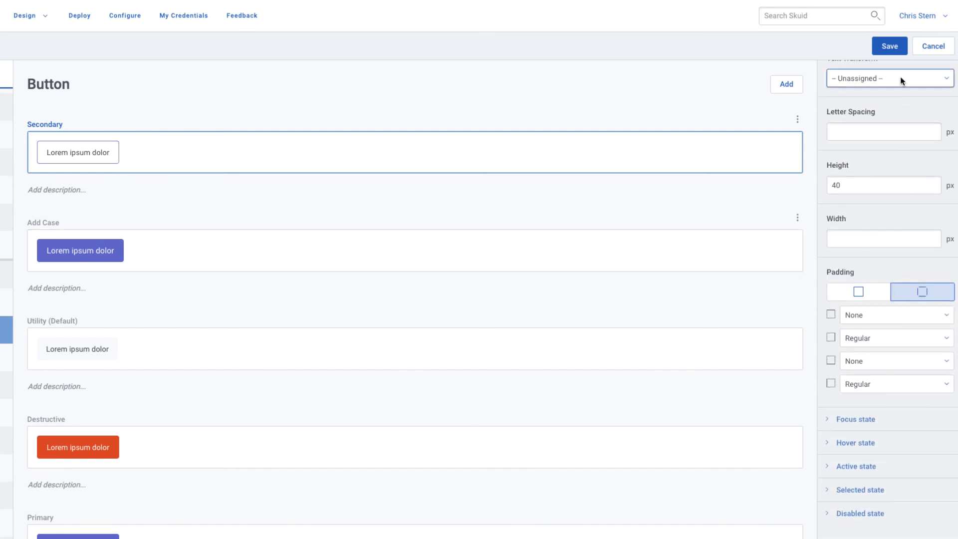
{"action": "left_click", "coordinate": [893, 48]}
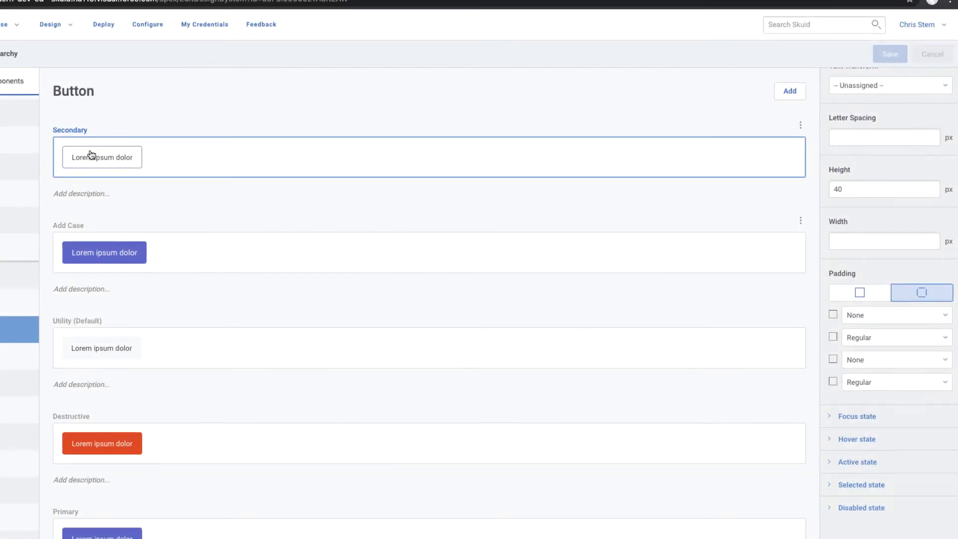
Reload the AccountHierarchy page in the page composer, assign the Secondary style variant to the View Cases button, and save the page.
{"action": "left_click", "coordinate": [219, 15]}
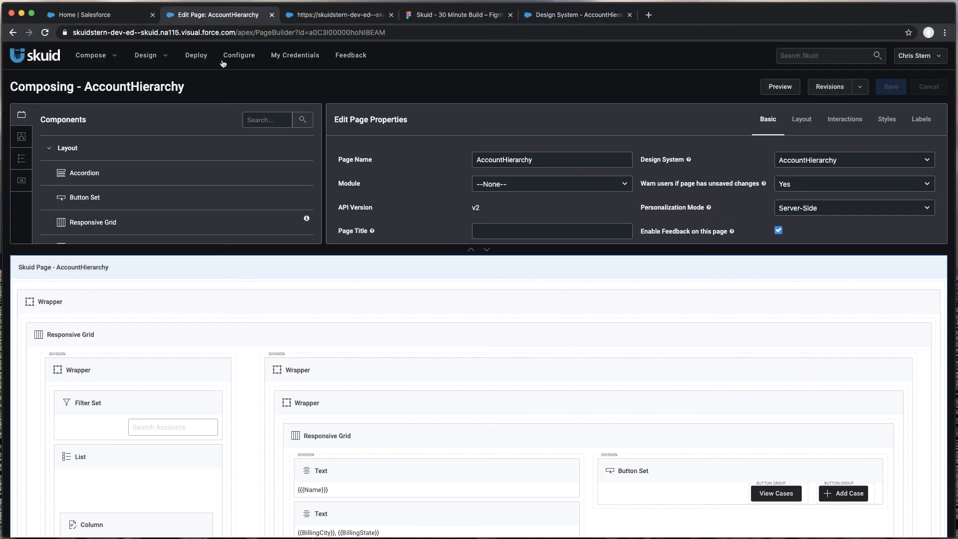
{"action": "left_click", "coordinate": [45, 32]}
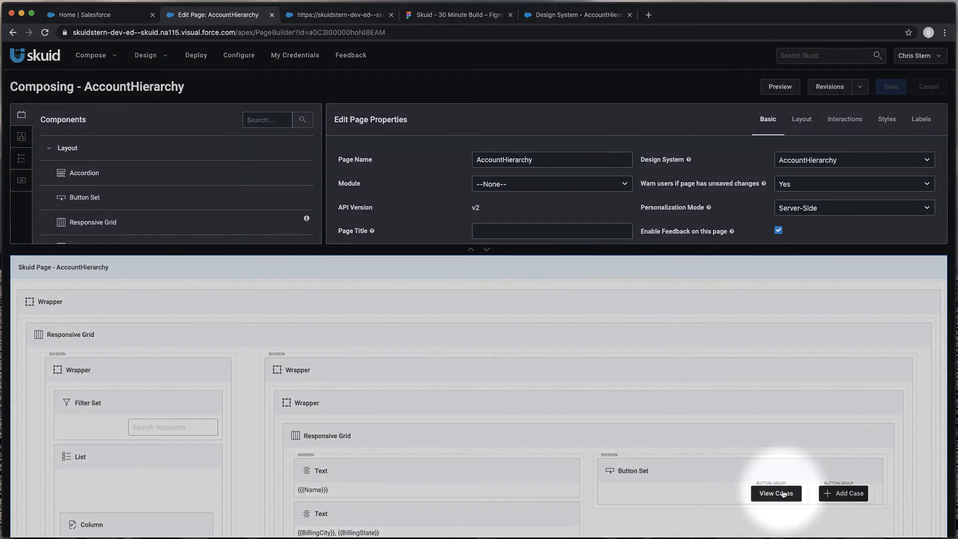
{"action": "left_click", "coordinate": [784, 494]}
{"action": "left_click", "coordinate": [792, 119]}
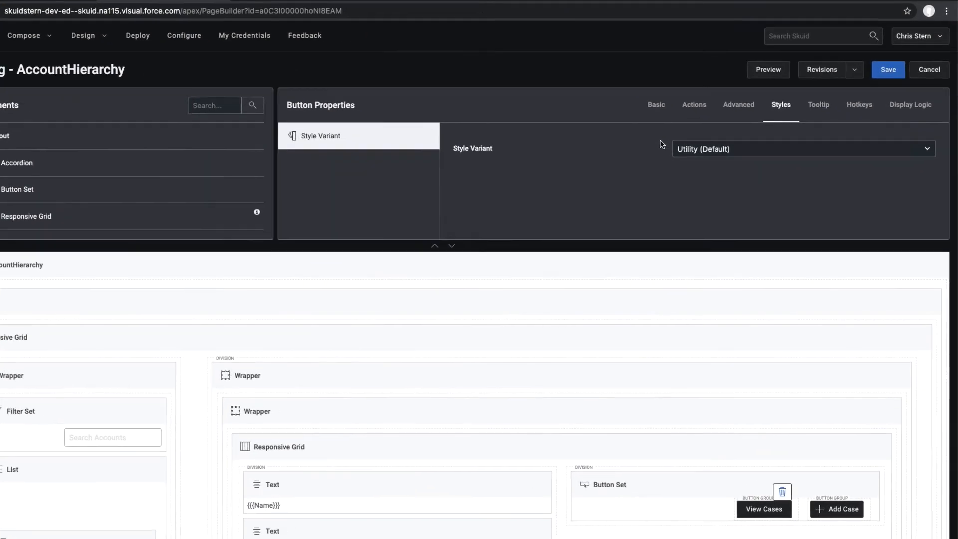
{"action": "left_click", "coordinate": [724, 149]}
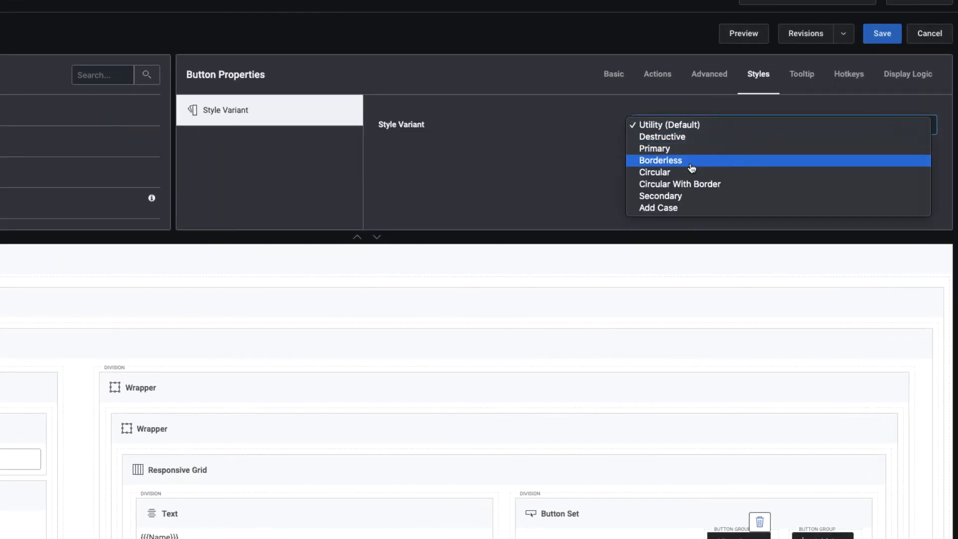
{"action": "left_click", "coordinate": [674, 197]}
{"action": "left_click", "coordinate": [883, 33]}
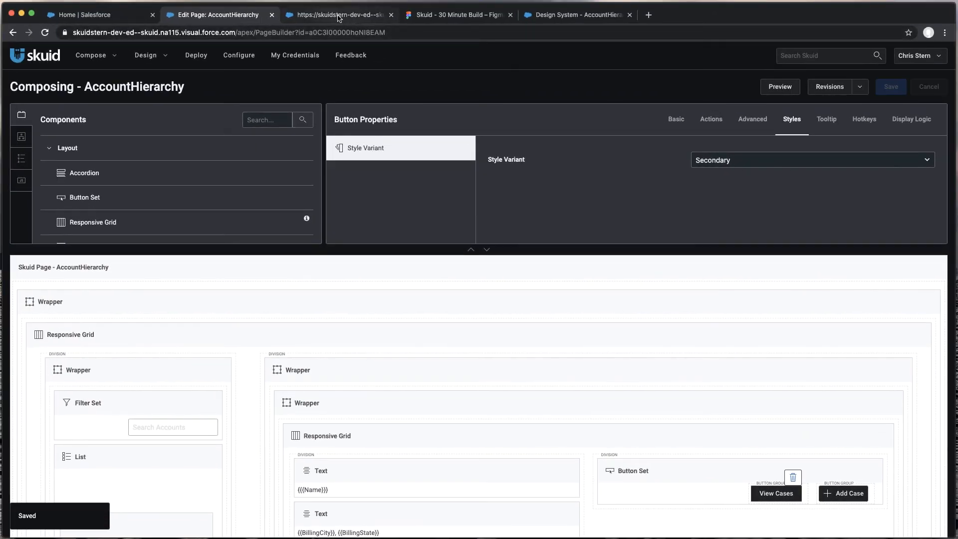
Reload the AccountHierarchy page preview and compare its View Cases button with the Cases button in the Figma mockup.
{"action": "left_click", "coordinate": [338, 16]}
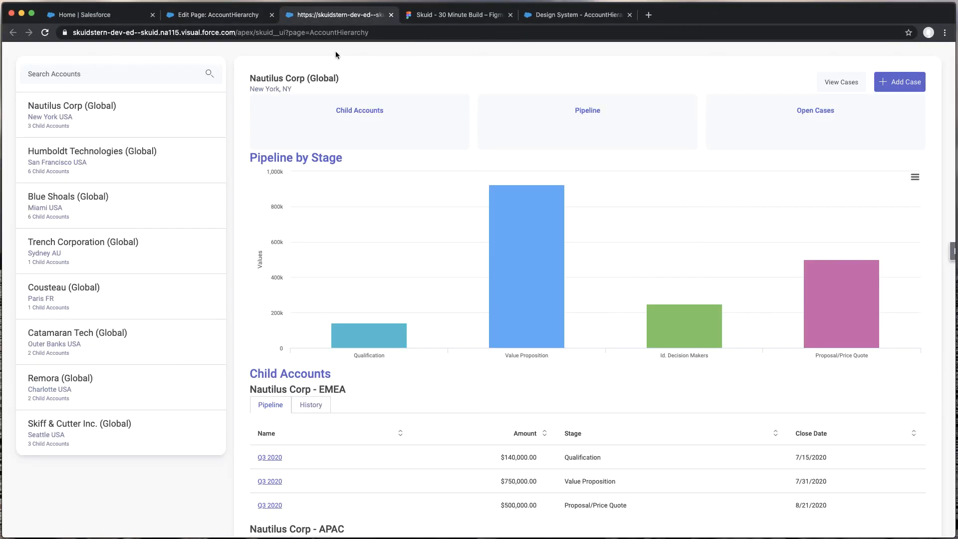
{"action": "key", "text": "super+r"}
{"action": "left_click", "coordinate": [461, 15]}
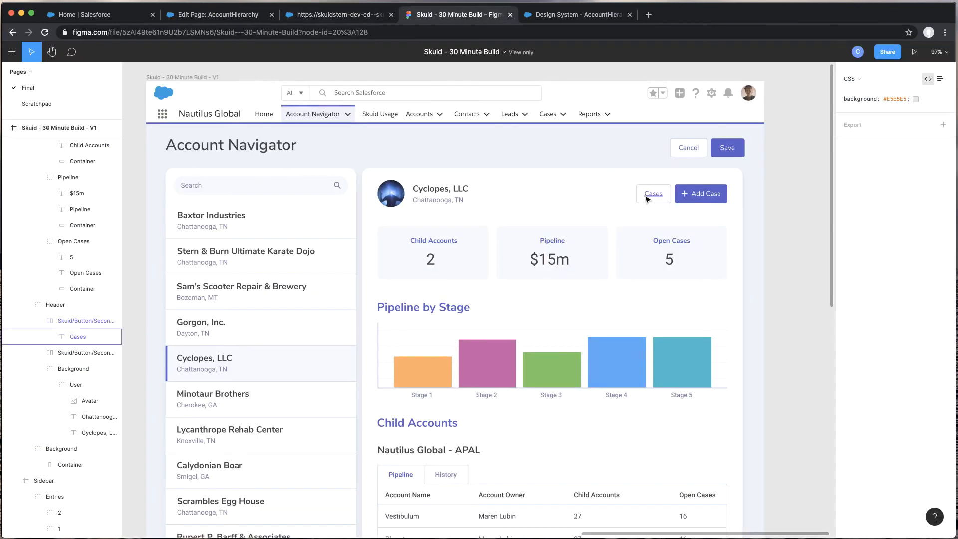
{"action": "scroll", "coordinate": [648, 194], "scroll_direction": "up", "scroll_amount": 5}
Return to the design system, set the Secondary button's text color to Brand Primary, and save.
{"action": "left_click", "coordinate": [569, 15]}
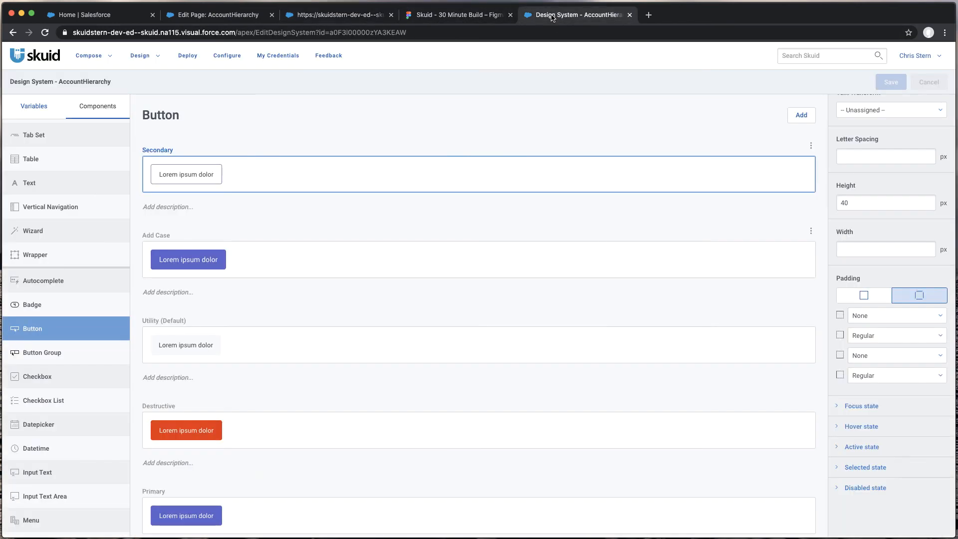
{"action": "scroll", "coordinate": [894, 277], "scroll_direction": "up", "scroll_amount": 10}
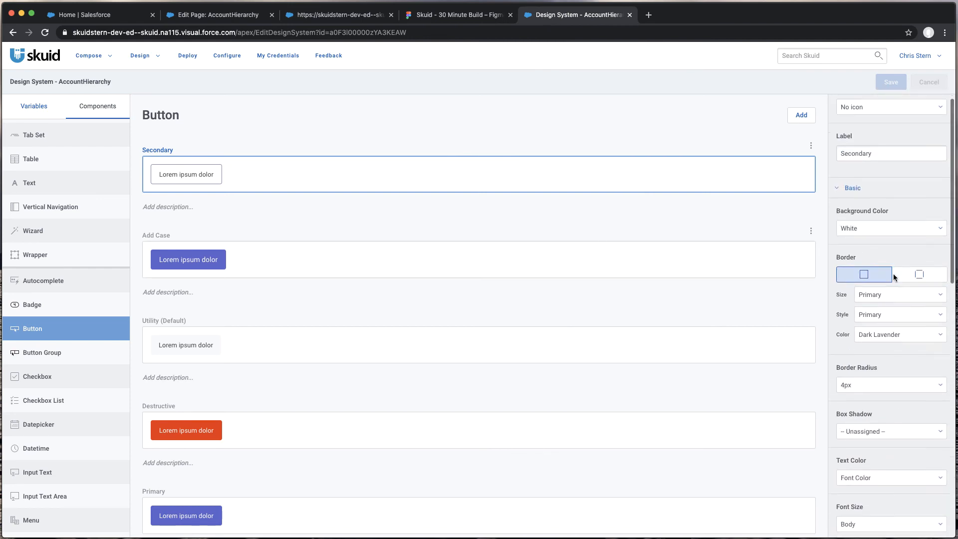
{"action": "scroll", "coordinate": [893, 274], "scroll_direction": "down", "scroll_amount": 5}
{"action": "left_click", "coordinate": [901, 249]}
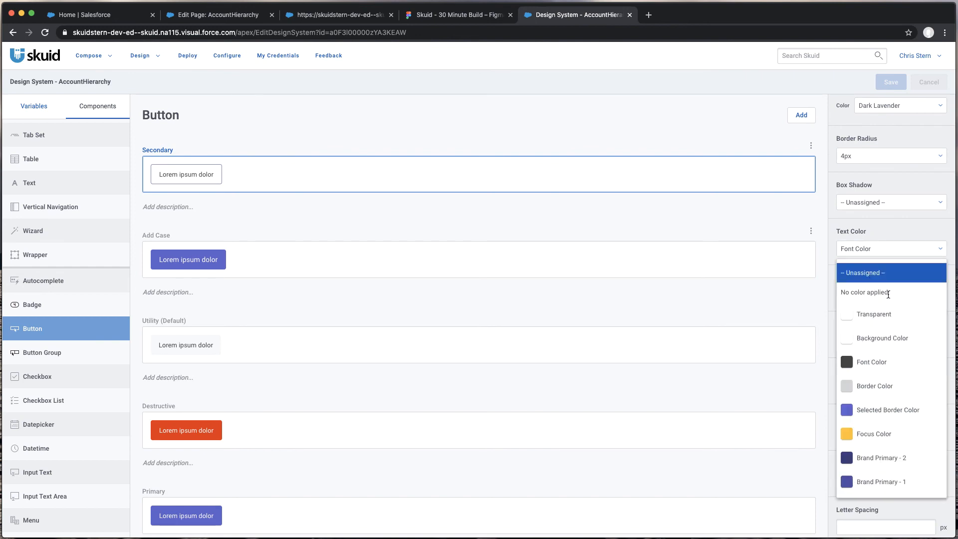
{"action": "scroll", "coordinate": [883, 390], "scroll_direction": "down", "scroll_amount": 3}
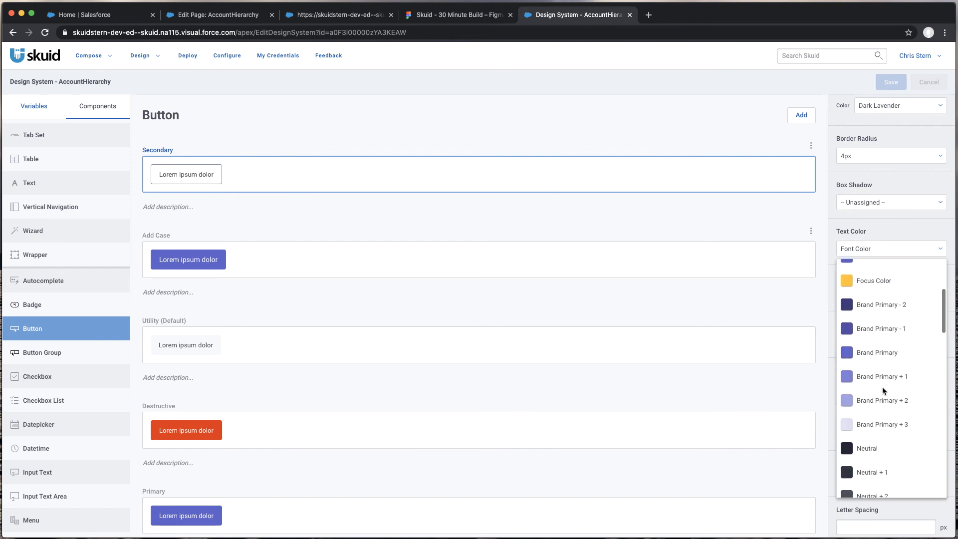
{"action": "left_click", "coordinate": [865, 351]}
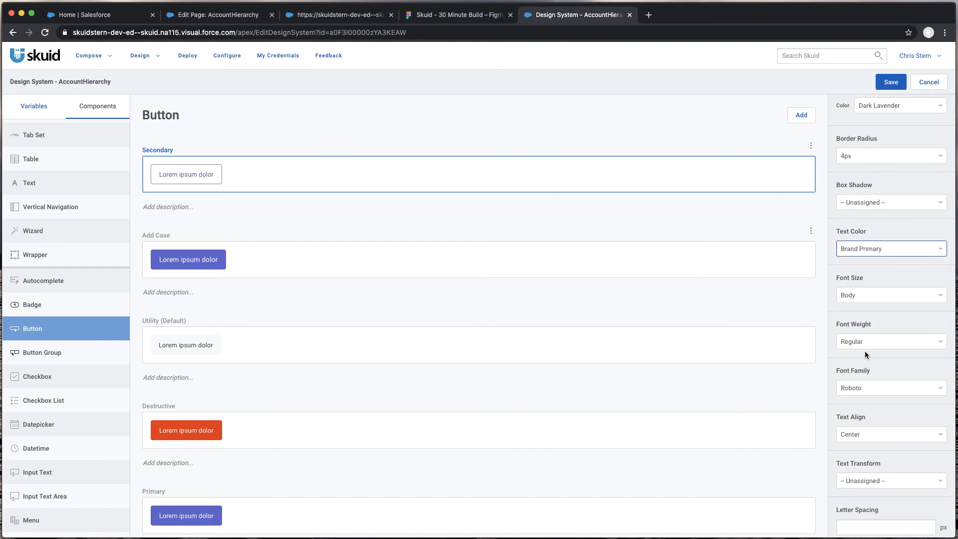
{"action": "left_click", "coordinate": [896, 82]}
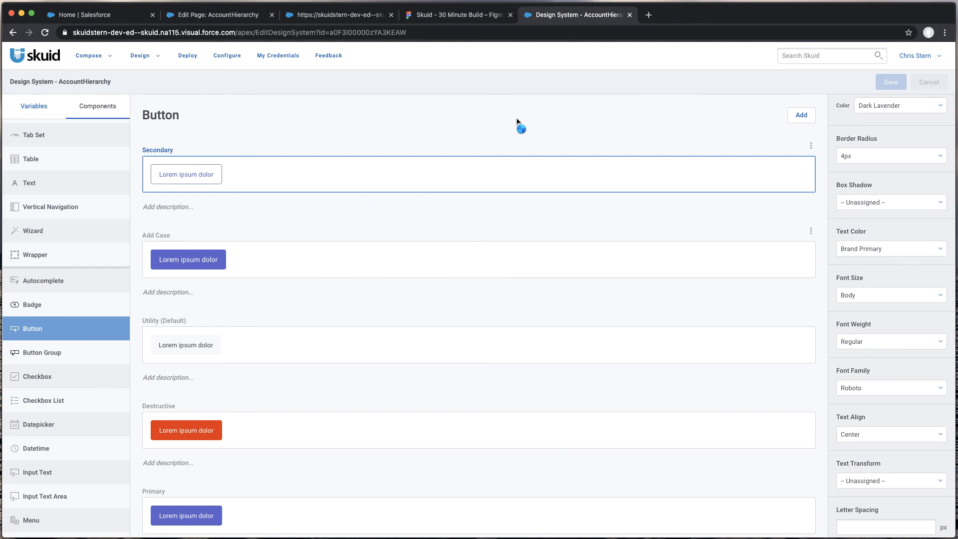
Return to the AccountHierarchy page composer and clone the Child Accounts text component inside its wrapper.
{"action": "left_click", "coordinate": [224, 18]}
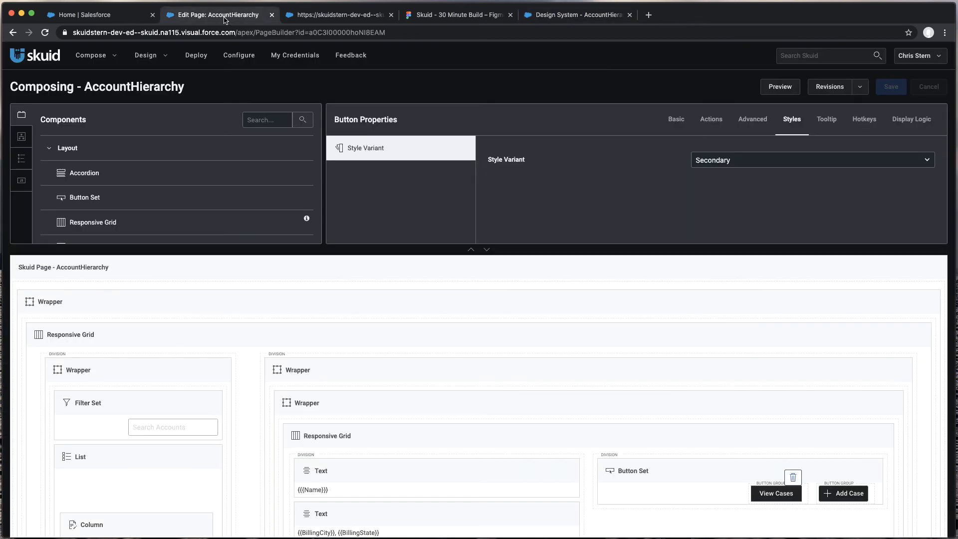
{"action": "scroll", "coordinate": [384, 366], "scroll_direction": "down", "scroll_amount": 5}
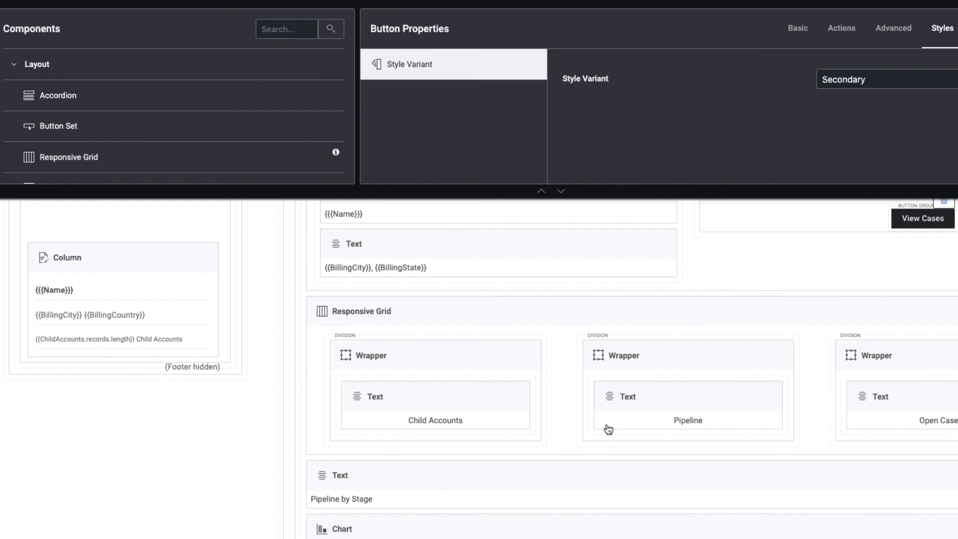
{"action": "left_click", "coordinate": [421, 403]}
{"action": "left_click", "coordinate": [484, 398]}
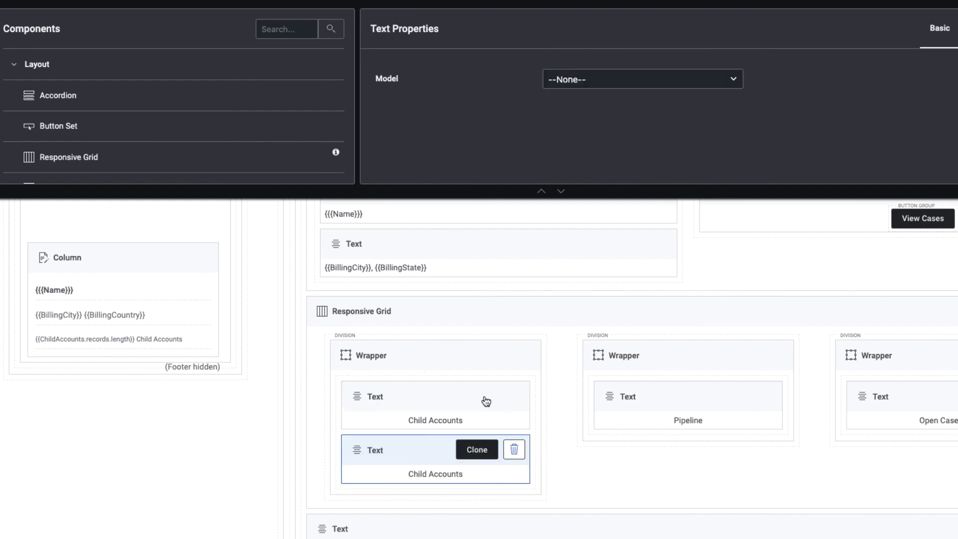
Replace the cloned Child Accounts text with the merge expression {{$Model.ChildAccounts.data.length}}.
{"action": "double_click", "coordinate": [431, 475]}
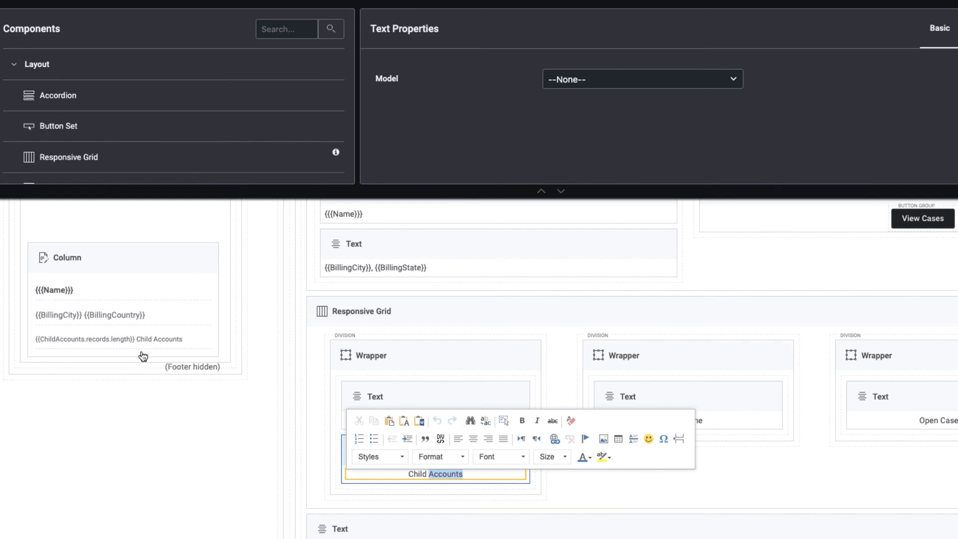
{"action": "left_click", "coordinate": [461, 402]}
{"action": "triple_click", "coordinate": [429, 474]}
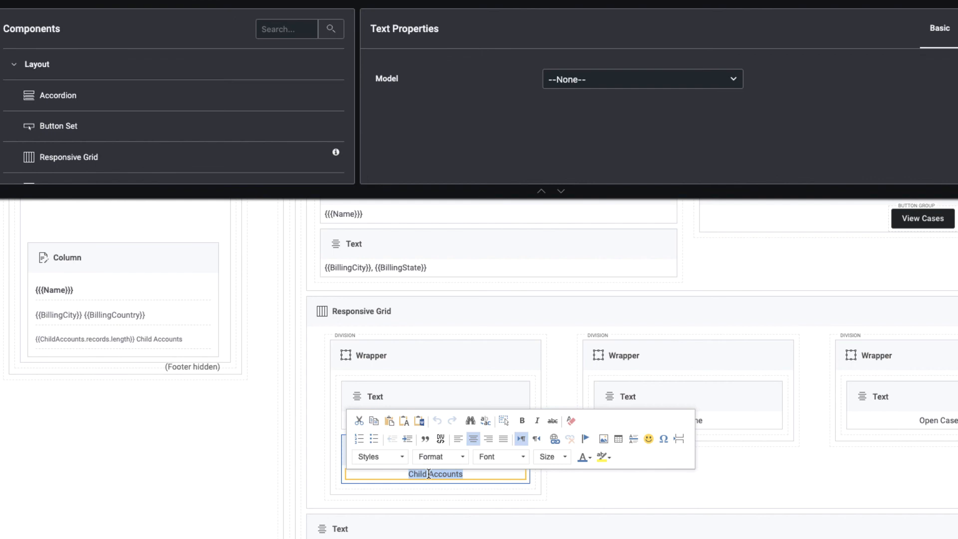
{"action": "type", "text": "{"}
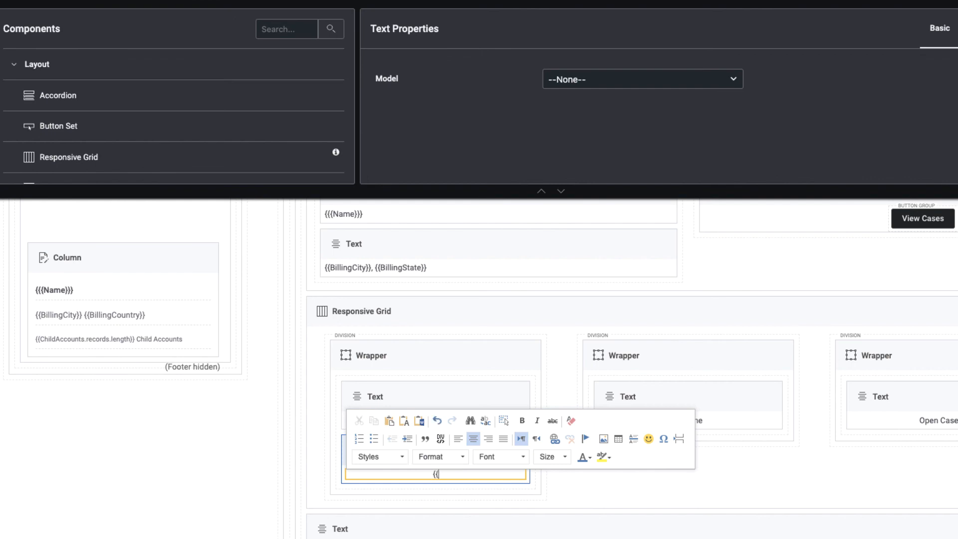
{"action": "type", "text": "{$Model.ChildAccou"}
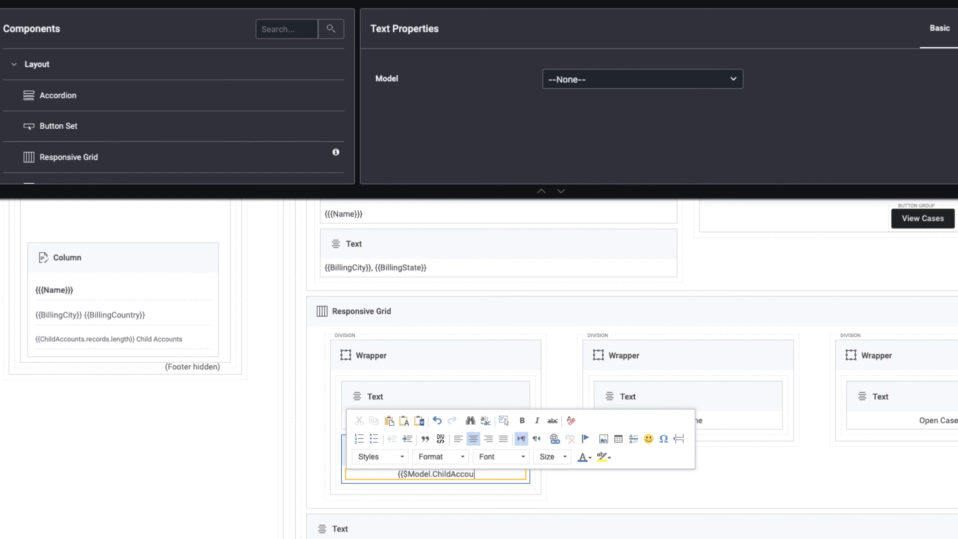
{"action": "type", "text": "nts."}
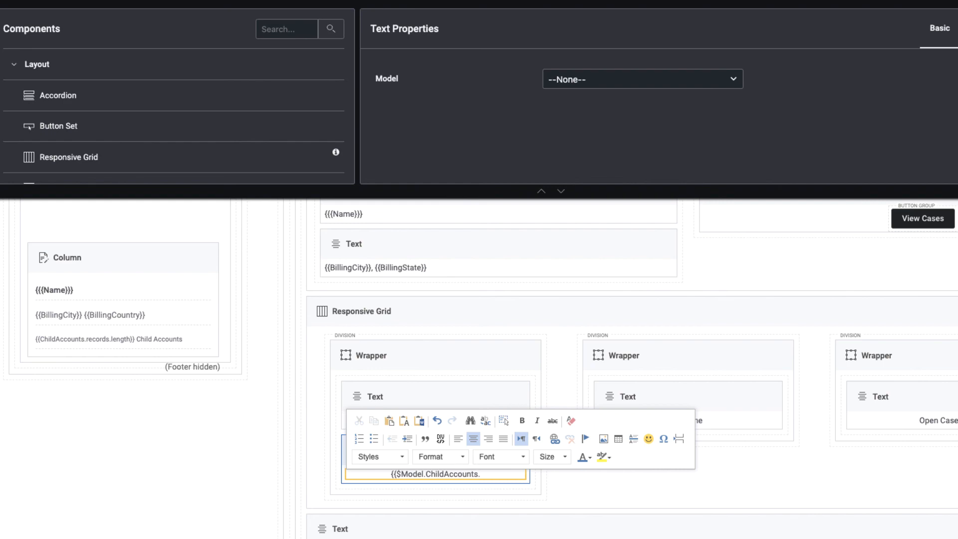
{"action": "type", "text": "data."}
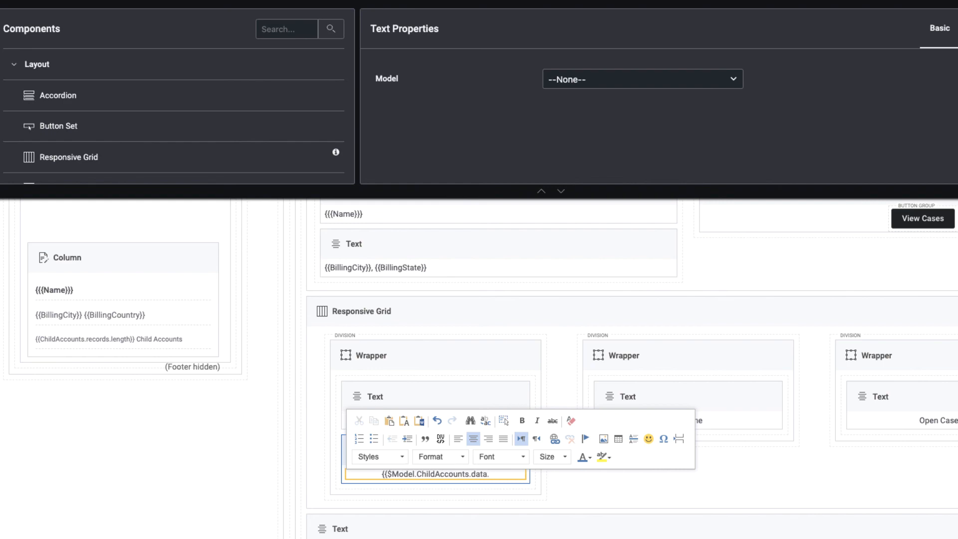
{"action": "type", "text": "length"}
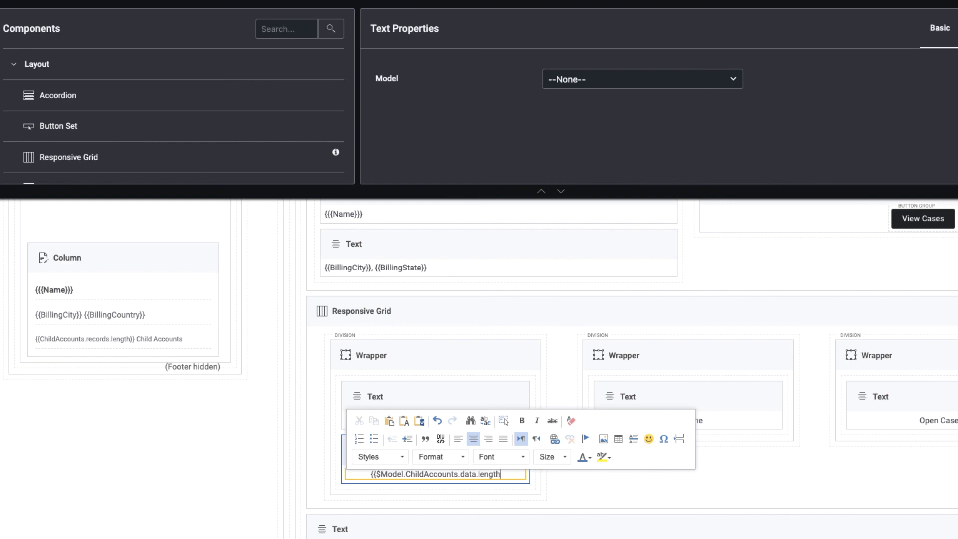
{"action": "type", "text": "}}"}
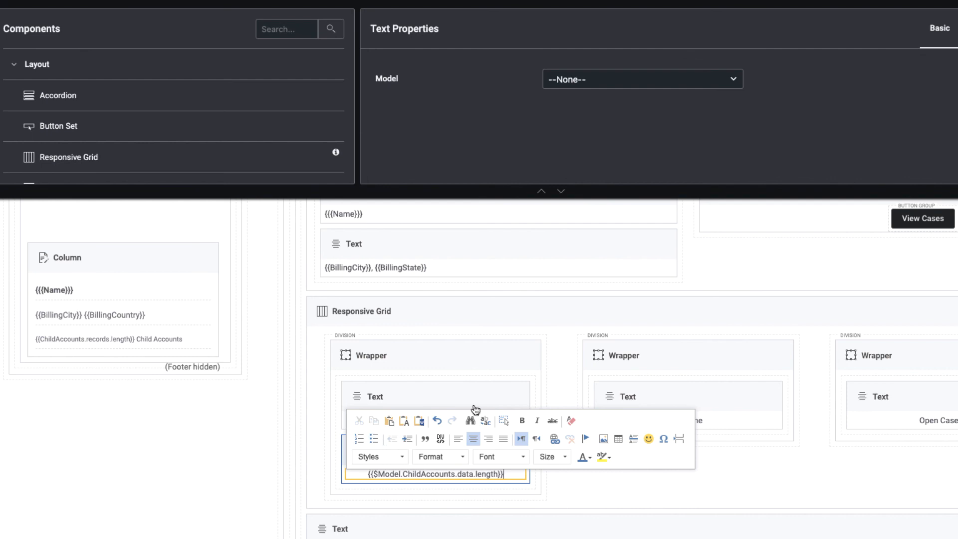
{"action": "left_click", "coordinate": [461, 400]}
Assign the KPI Content style variant to the child account count text.
{"action": "left_click", "coordinate": [419, 454]}
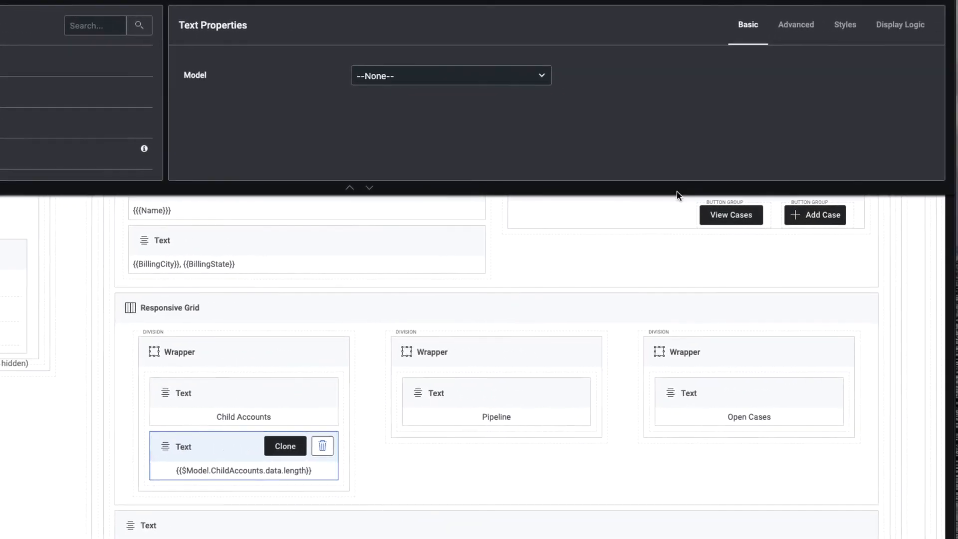
{"action": "left_click", "coordinate": [952, 36]}
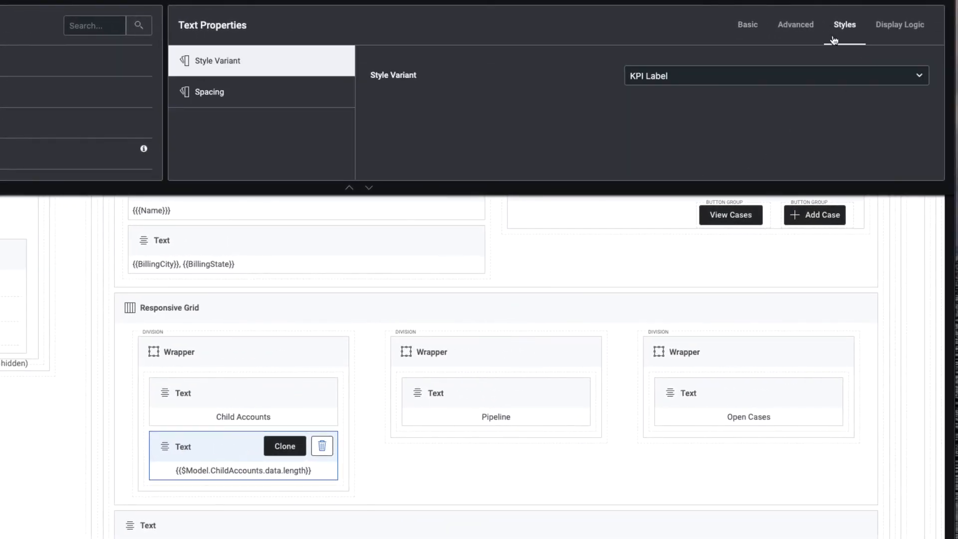
{"action": "left_click", "coordinate": [685, 80]}
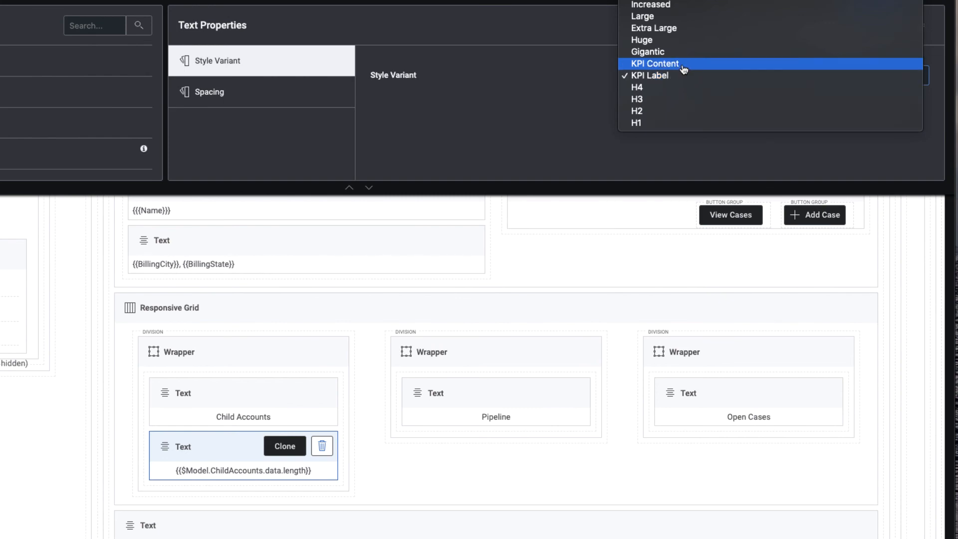
{"action": "left_click", "coordinate": [655, 63]}
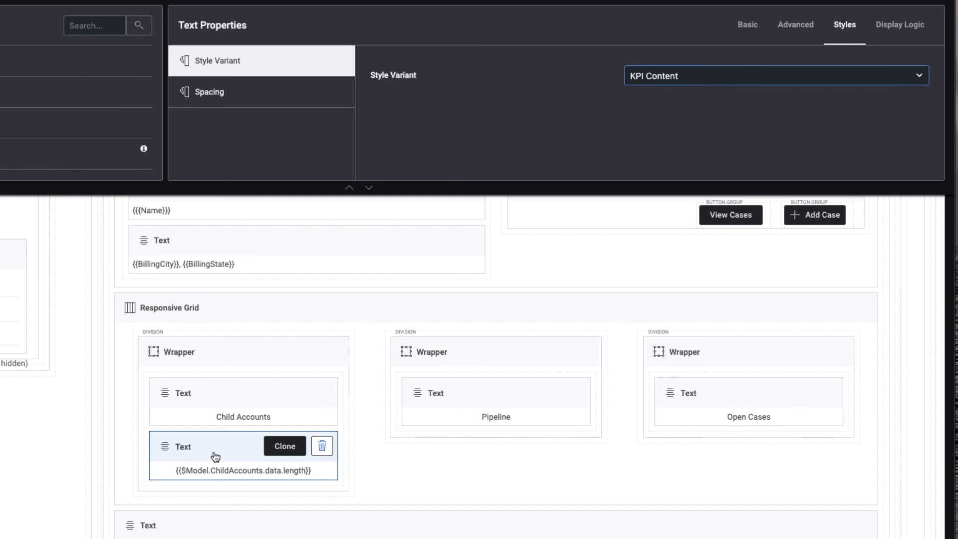
Connect the child account count text to the ChildAccounts model and check the card in the page preview for Humboldt Technologies (Global).
{"action": "left_click", "coordinate": [211, 394]}
{"action": "left_click", "coordinate": [203, 442]}
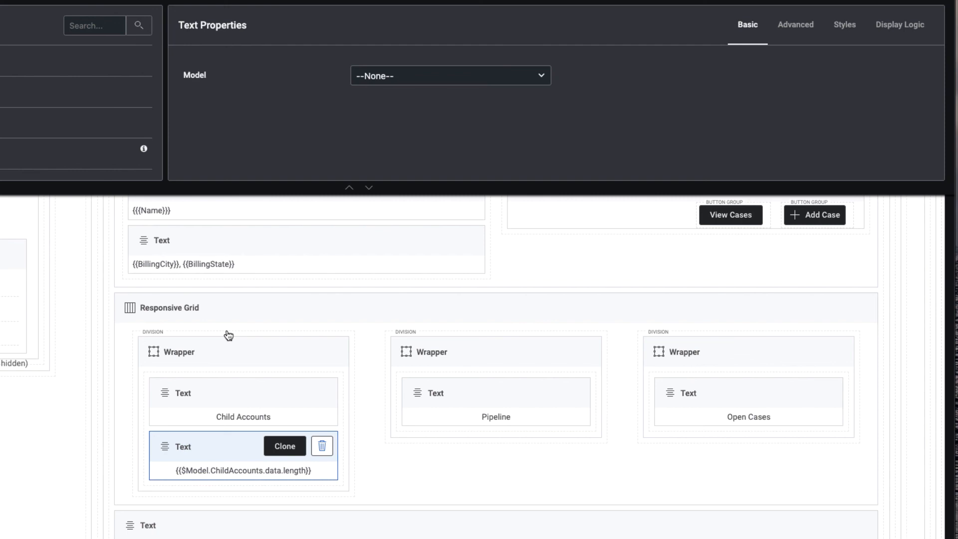
{"action": "left_click", "coordinate": [417, 83]}
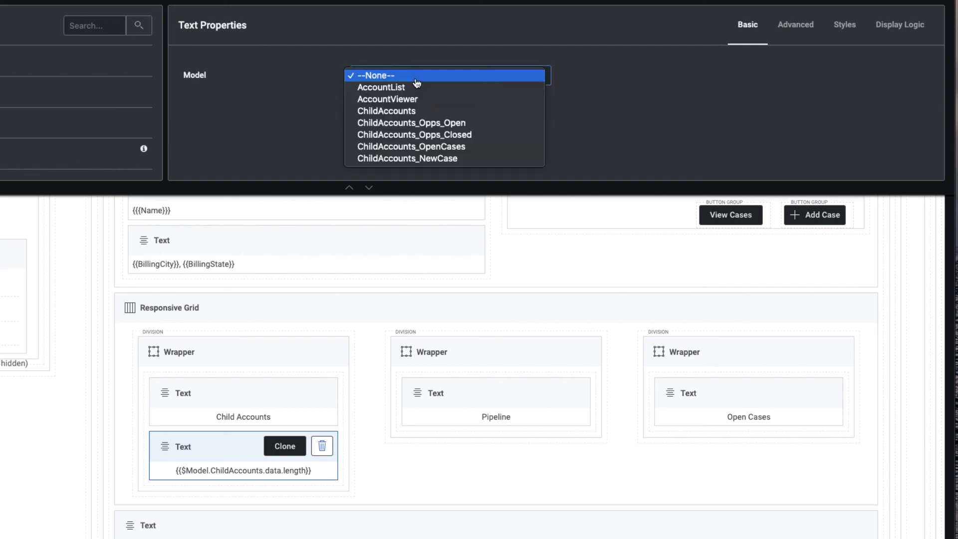
{"action": "left_click", "coordinate": [413, 112]}
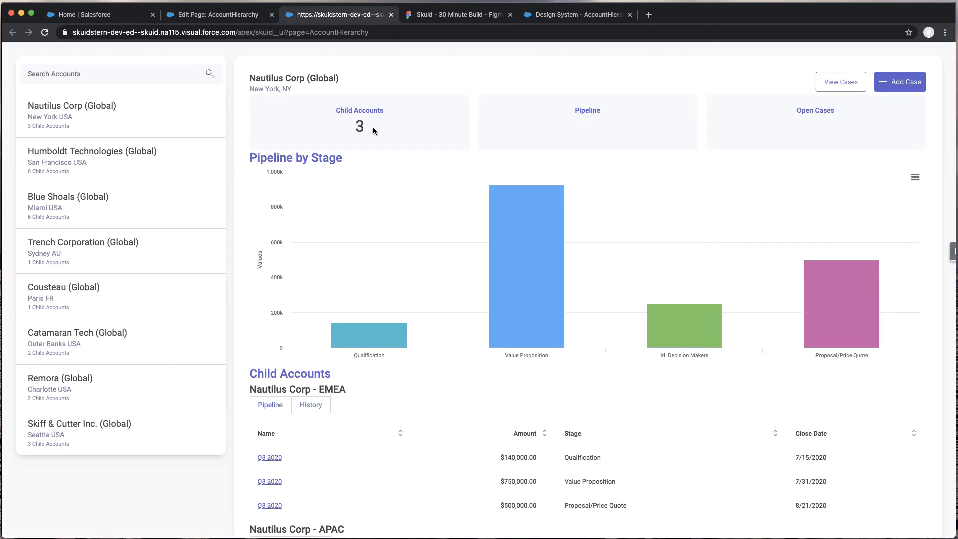
{"action": "left_click", "coordinate": [148, 175]}
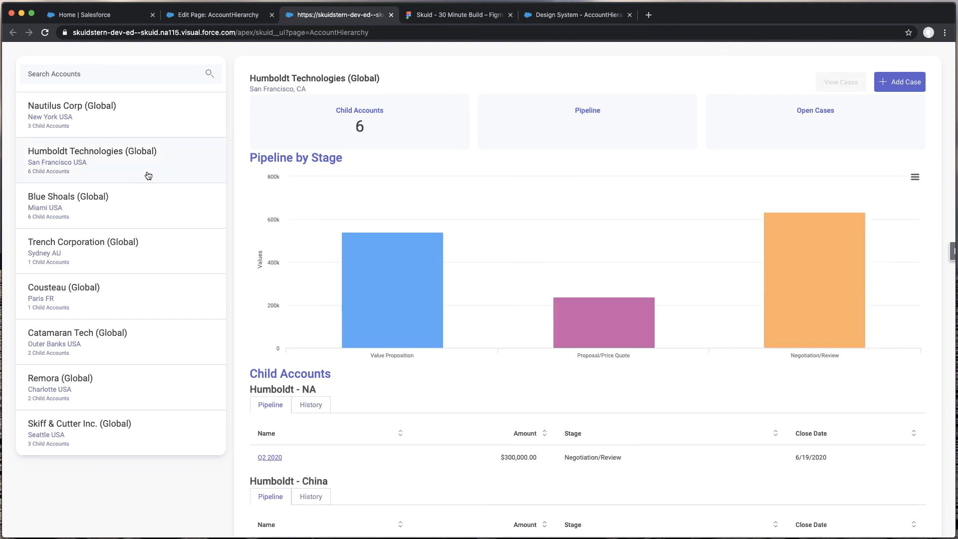
Return to the page composer, clone the child account count text, and move the copy beneath Open Cases in the third wrapper.
{"action": "left_click", "coordinate": [219, 19]}
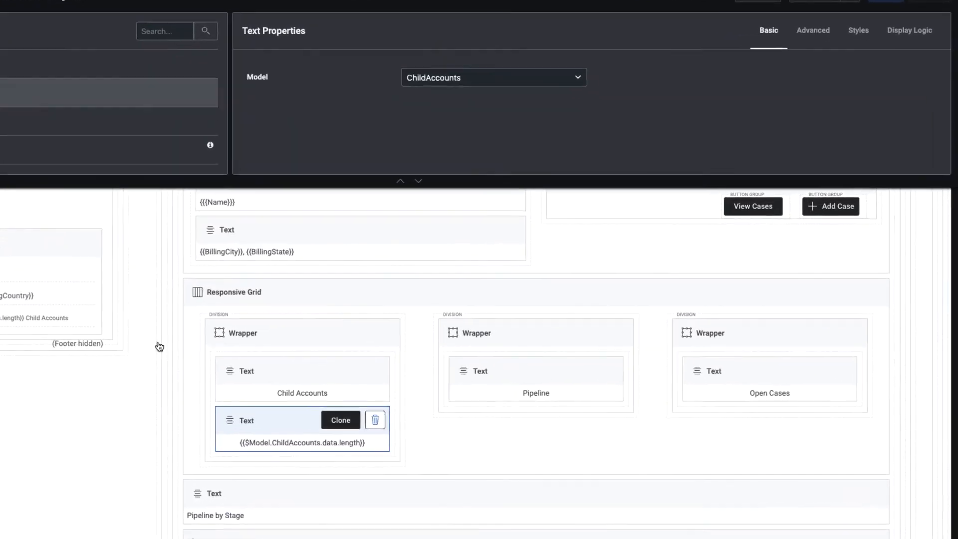
{"action": "left_click", "coordinate": [294, 415]}
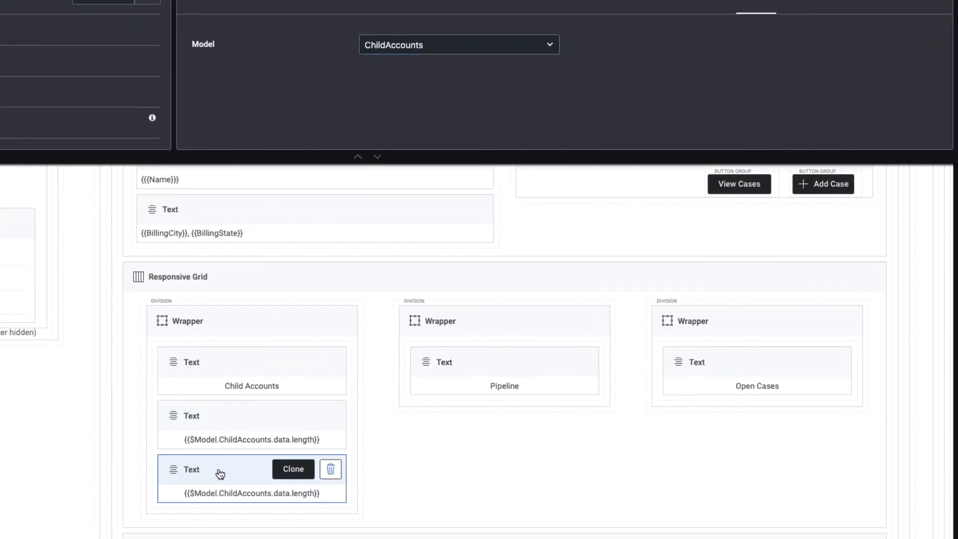
{"action": "left_click_drag", "start_coordinate": [217, 471], "coordinate": [743, 395]}
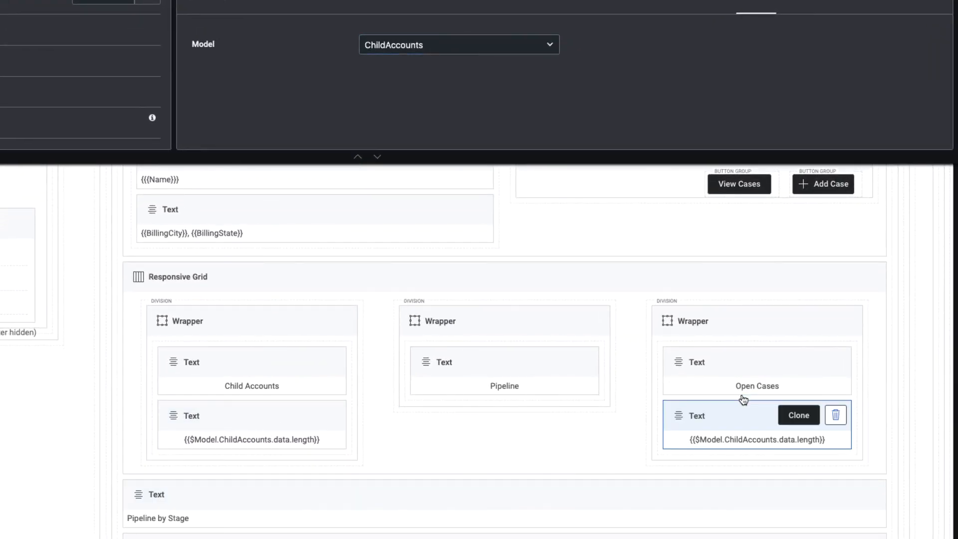
Change the merge expression in the Open Cases wrapper to {{$Model.ChildAccounts_OpenCases.data.length}}.
{"action": "left_click", "coordinate": [778, 441]}
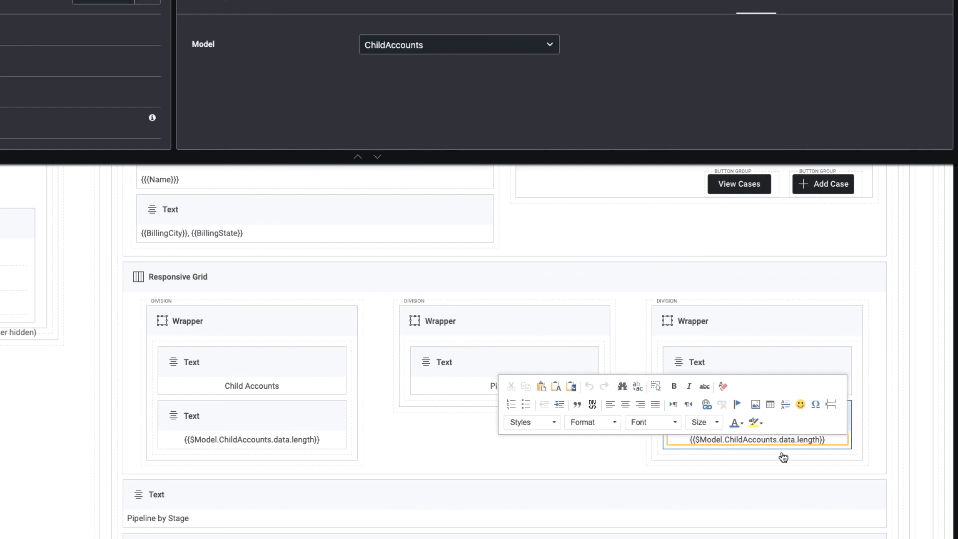
{"action": "left_click", "coordinate": [760, 440]}
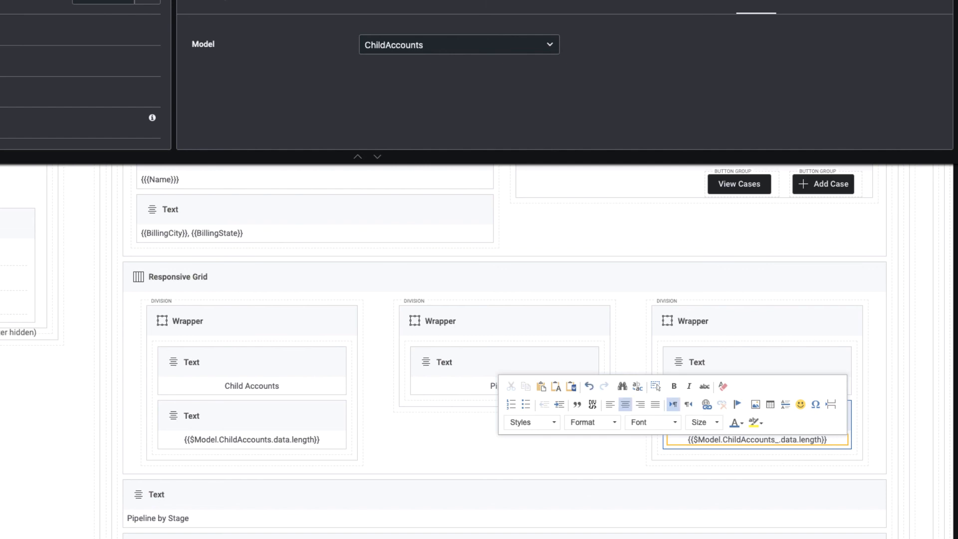
{"action": "type", "text": "_Open"}
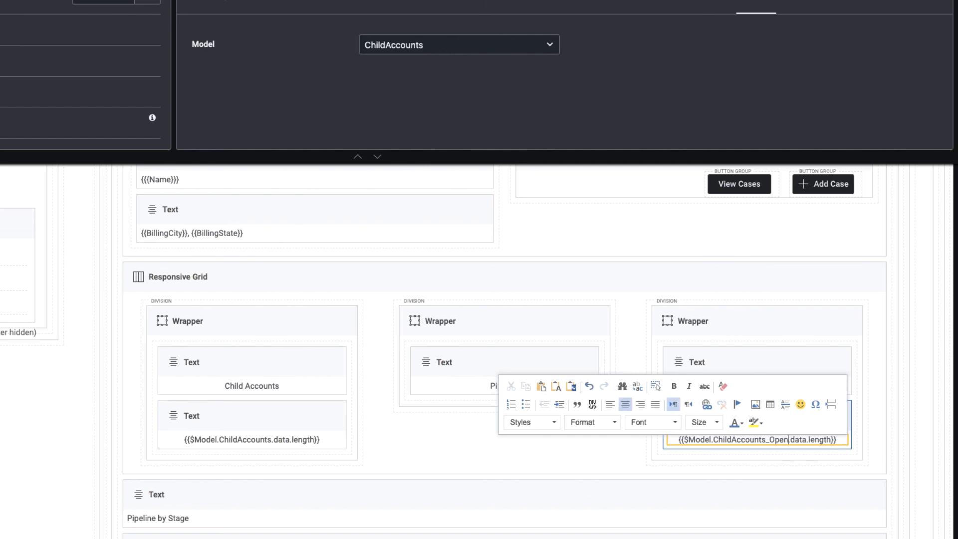
{"action": "type", "text": "Cases"}
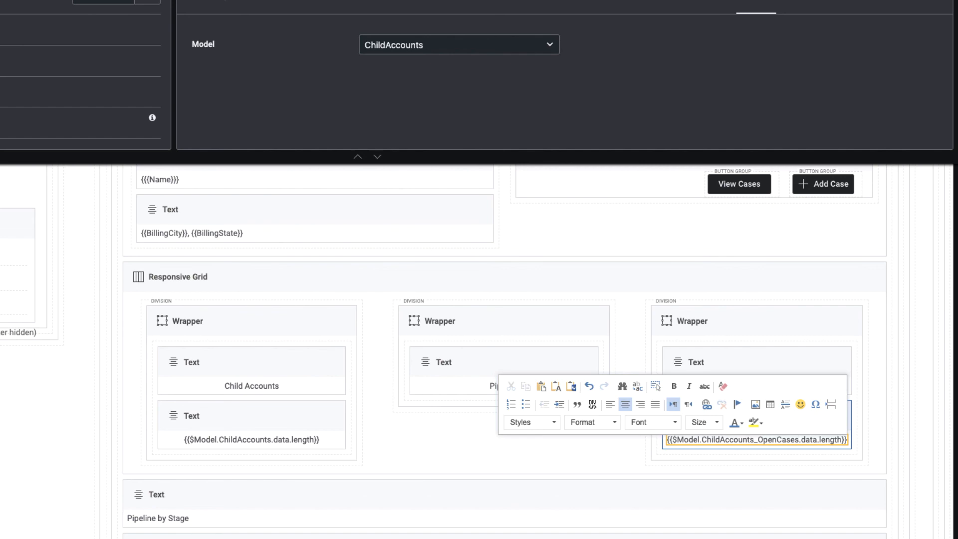
{"action": "left_click", "coordinate": [760, 364]}
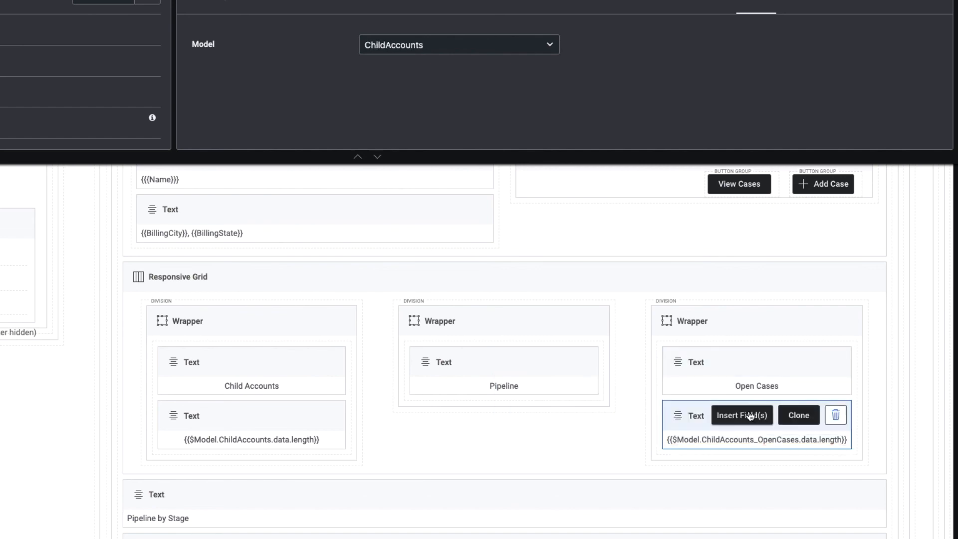
Connect the open cases count text to the ChildAccounts_OpenCases model and save the page.
{"action": "left_click", "coordinate": [547, 50]}
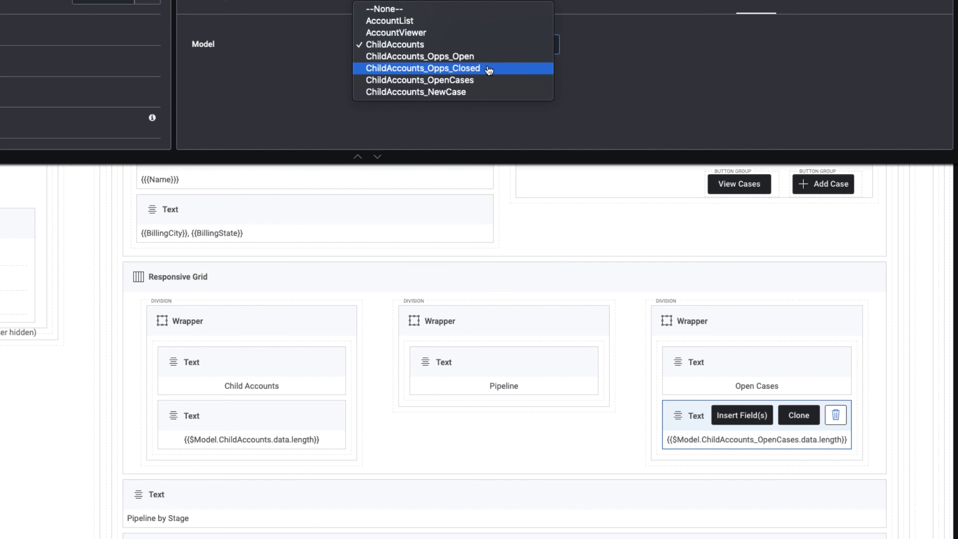
{"action": "left_click", "coordinate": [464, 82]}
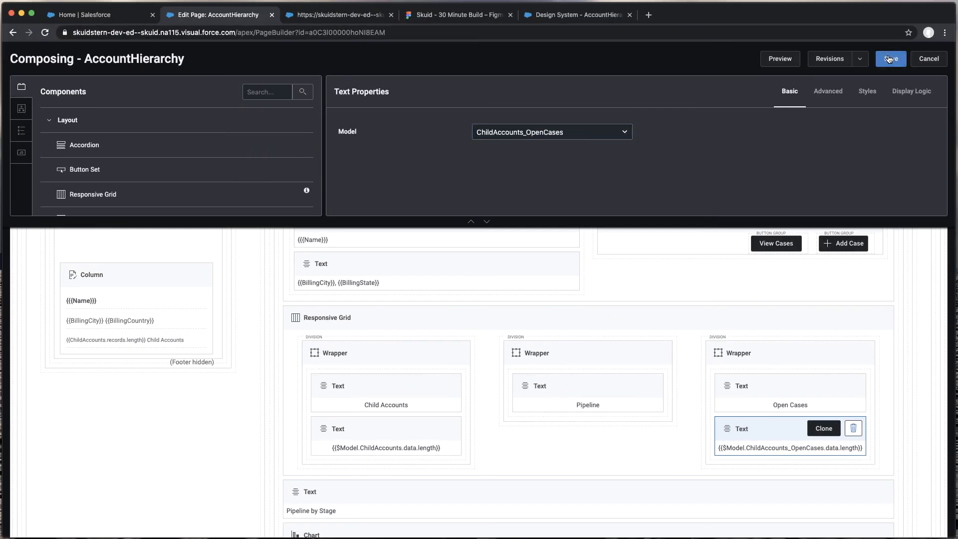
{"action": "left_click", "coordinate": [890, 59]}
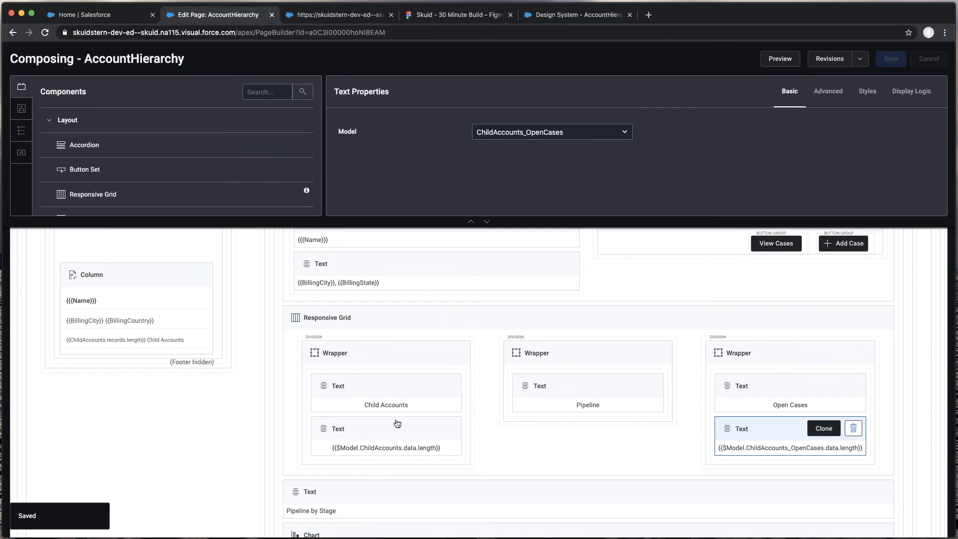
Reload the page preview and compare the Open Cases card with the cases listed by View Cases for Nautilus Corp (Global).
{"action": "left_click", "coordinate": [868, 97]}
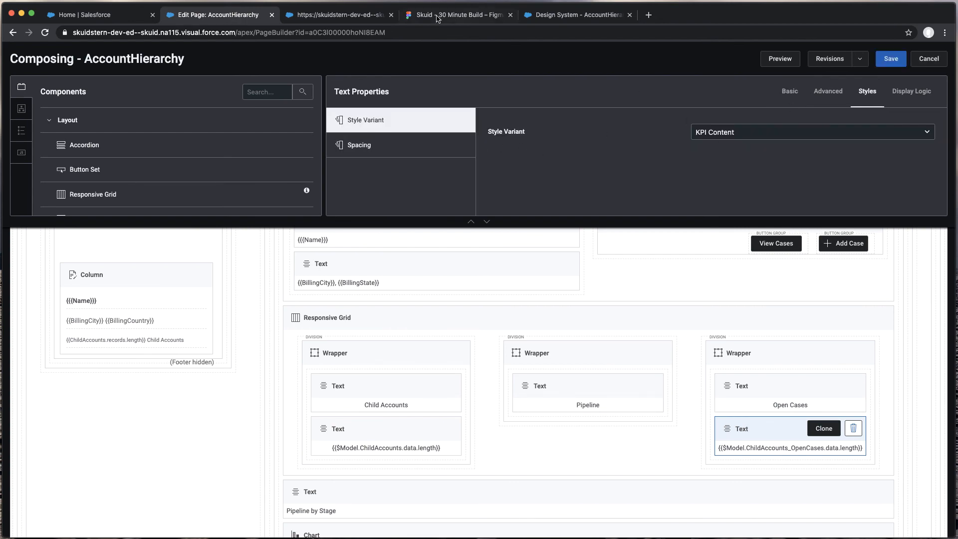
{"action": "left_click", "coordinate": [340, 14]}
{"action": "key", "text": "super+r"}
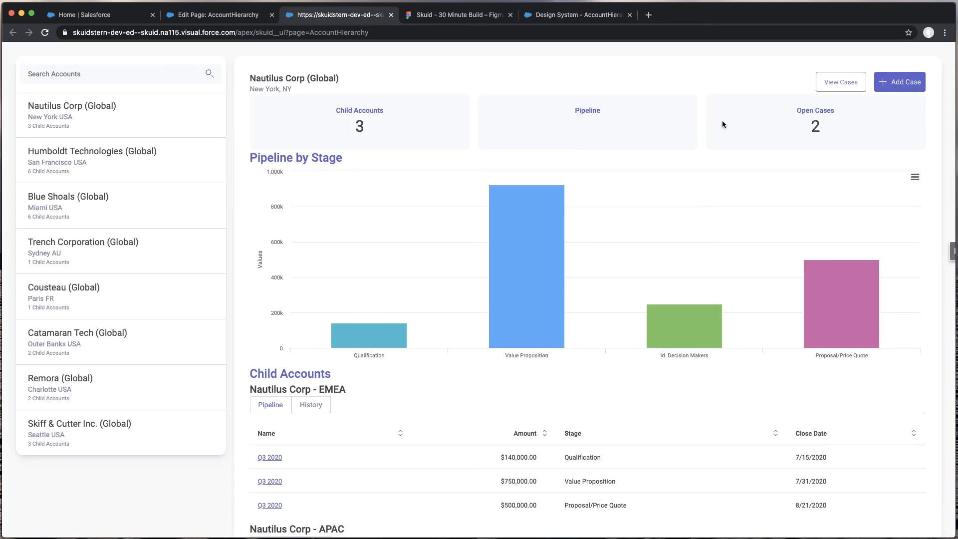
{"action": "left_click", "coordinate": [829, 83]}
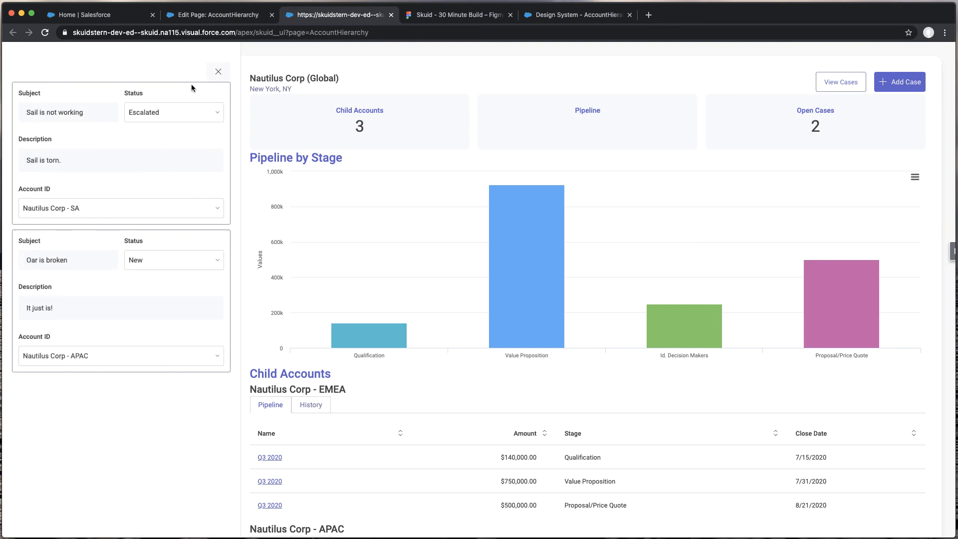
{"action": "left_click", "coordinate": [224, 77]}
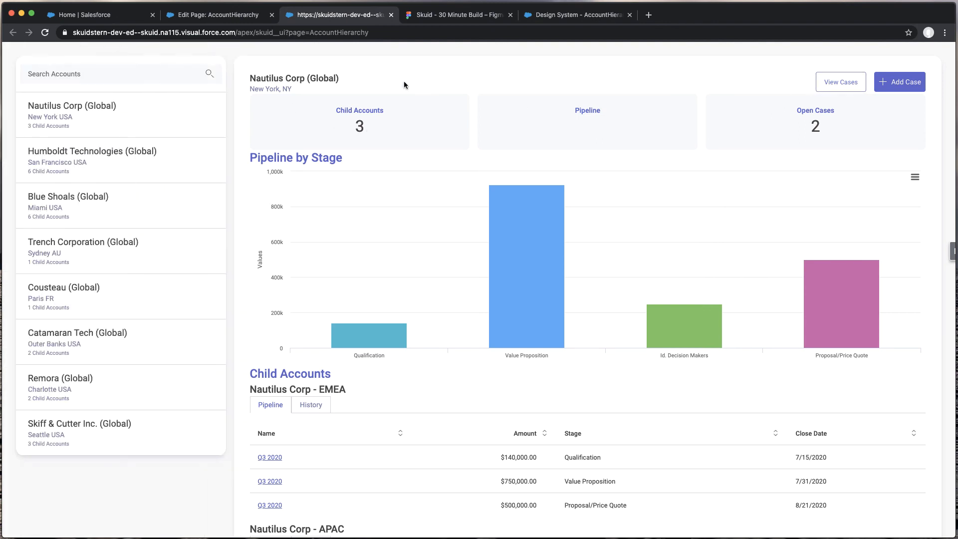
Return to the page composer and add a model with the ID PipelineOpps on the Salesforce Opportunity object.
{"action": "left_click", "coordinate": [233, 20]}
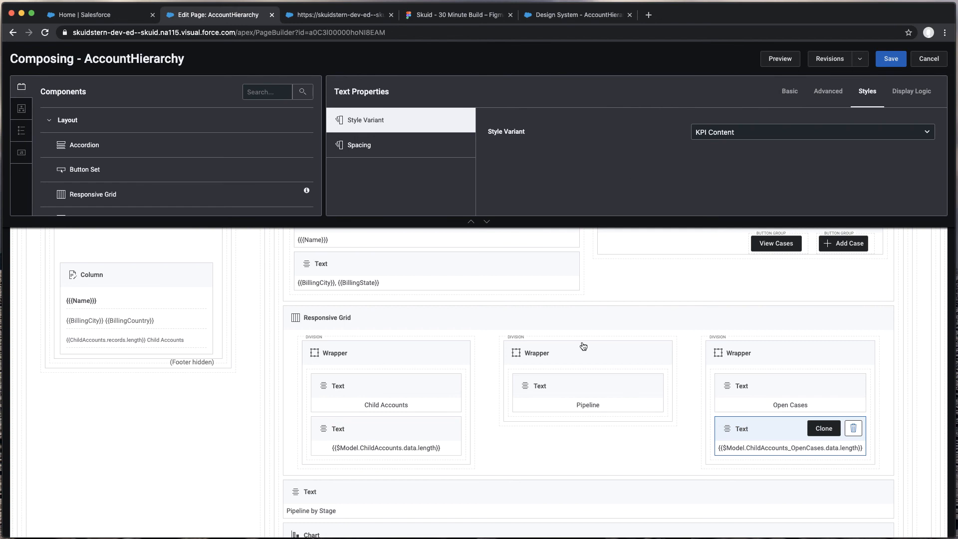
{"action": "left_click", "coordinate": [577, 394]}
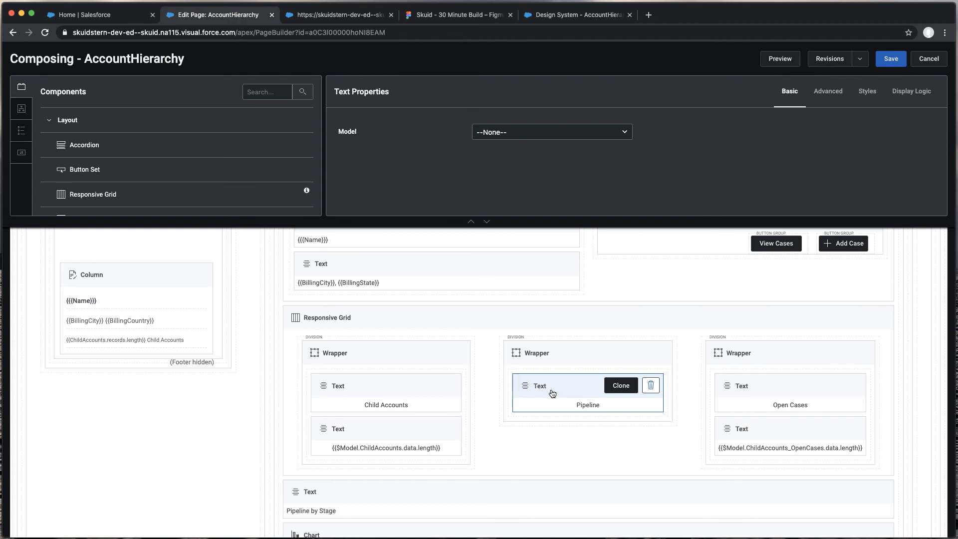
{"action": "left_click", "coordinate": [21, 108]}
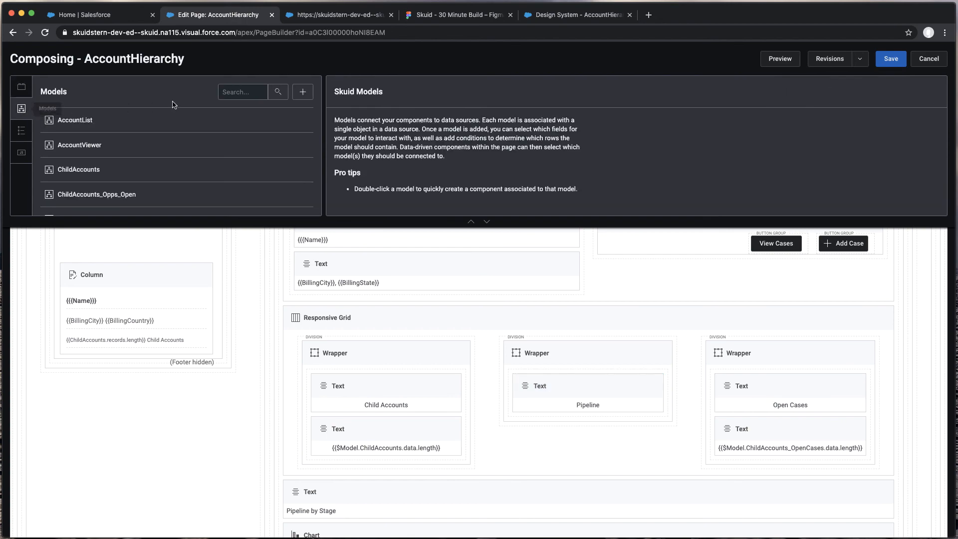
{"action": "left_click", "coordinate": [303, 94]}
{"action": "double_click", "coordinate": [531, 133]}
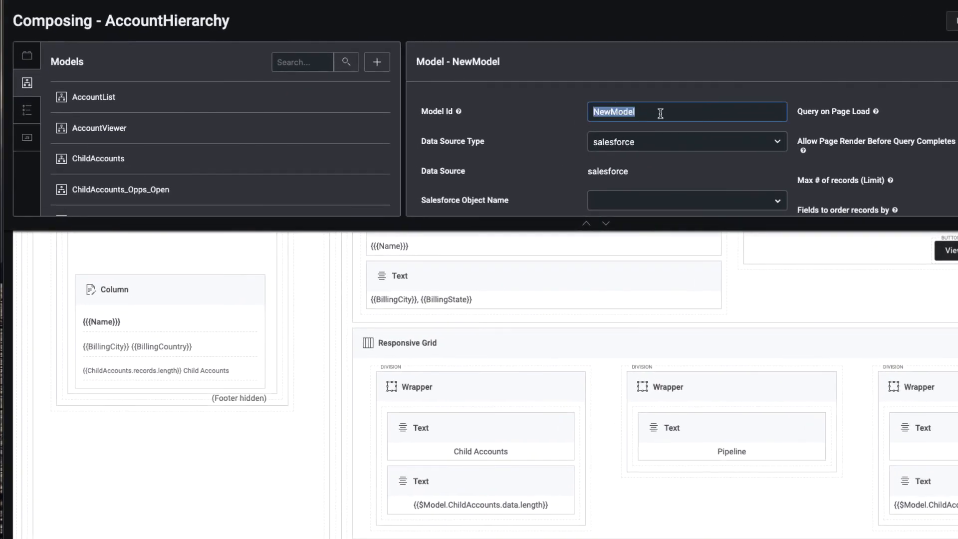
{"action": "type", "text": "PipelineOpps"}
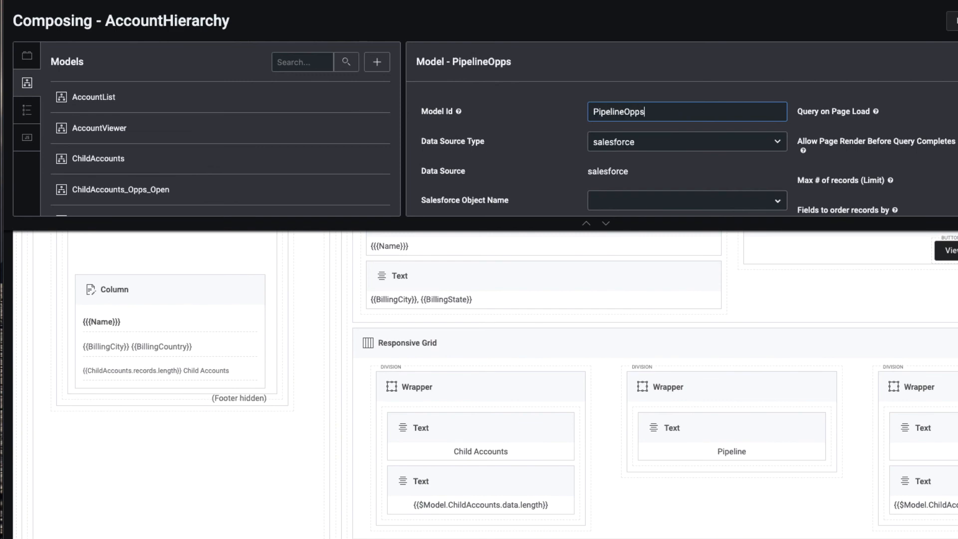
{"action": "left_click", "coordinate": [665, 200]}
{"action": "type", "text": "opp"}
{"action": "left_click", "coordinate": [644, 218]}
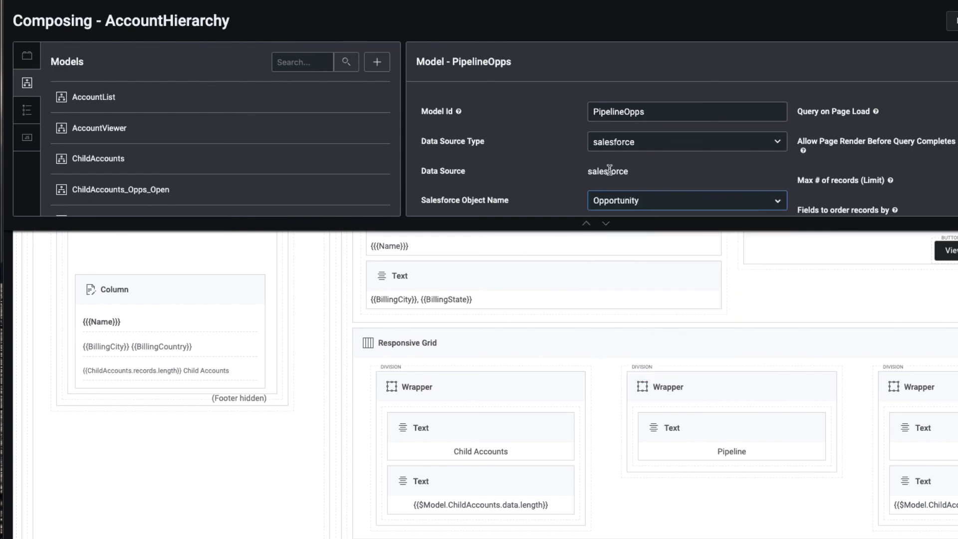
Set the behavior of the PipelineOpps model to Aggregate.
{"action": "scroll", "coordinate": [609, 167], "scroll_direction": "down", "scroll_amount": 1}
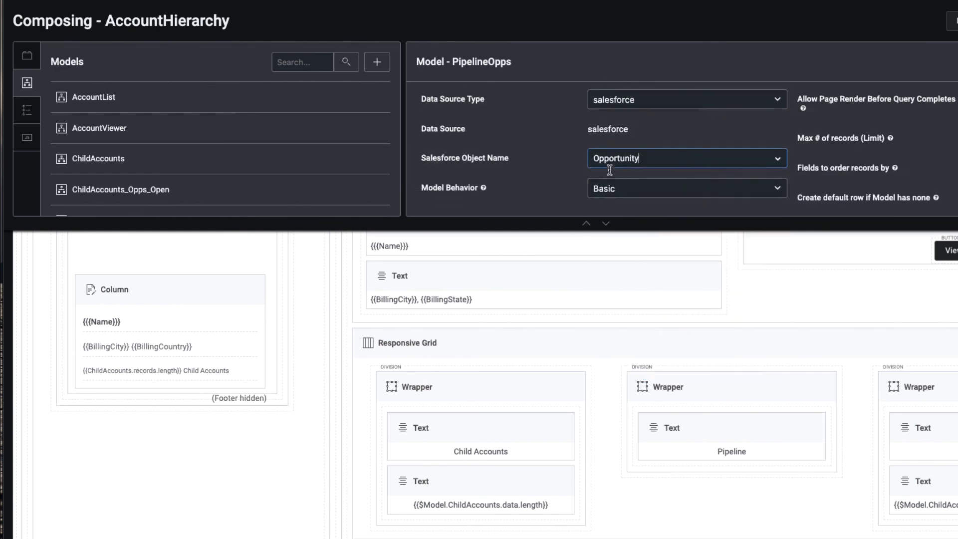
{"action": "left_click", "coordinate": [659, 187]}
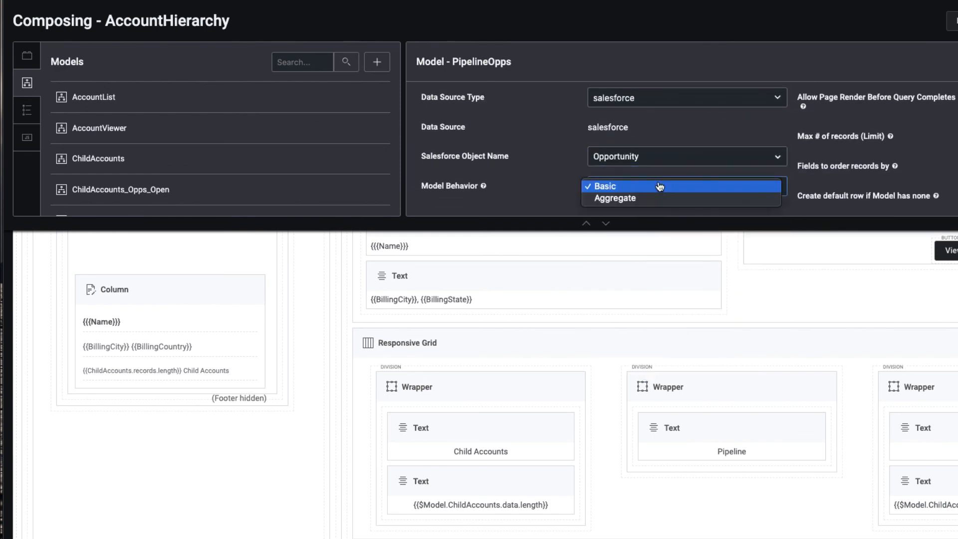
{"action": "left_click", "coordinate": [636, 198]}
{"action": "scroll", "coordinate": [851, 167], "scroll_direction": "up", "scroll_amount": 1}
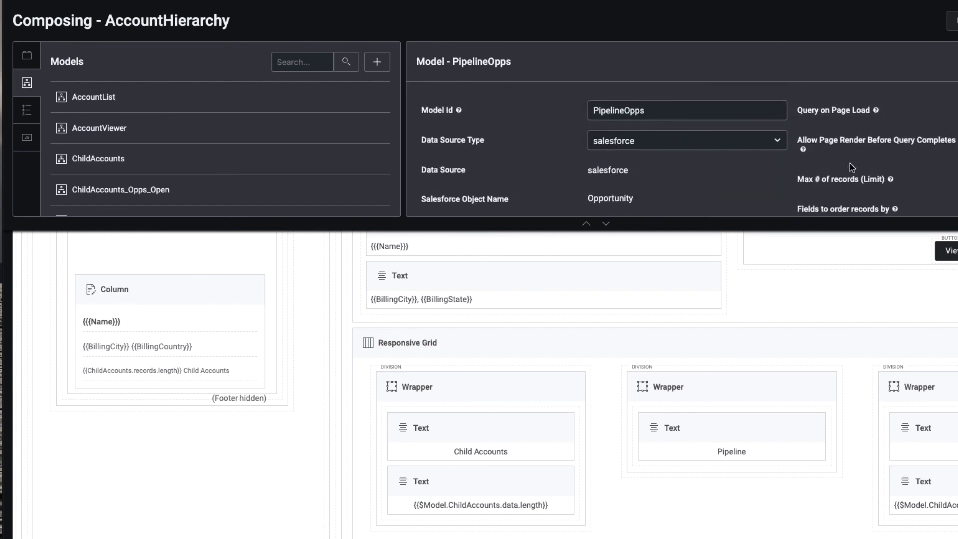
{"action": "scroll", "coordinate": [852, 168], "scroll_direction": "down", "scroll_amount": 1}
Add the Amount field to the PipelineOpps aggregations and keep SUM as its function.
{"action": "scroll", "coordinate": [213, 181], "scroll_direction": "down", "scroll_amount": 5}
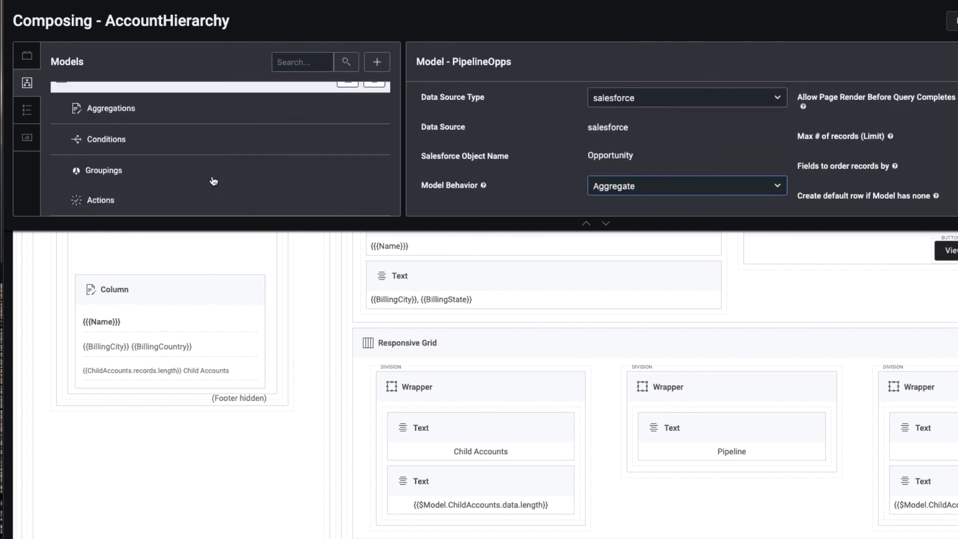
{"action": "scroll", "coordinate": [128, 110], "scroll_direction": "up", "scroll_amount": 1}
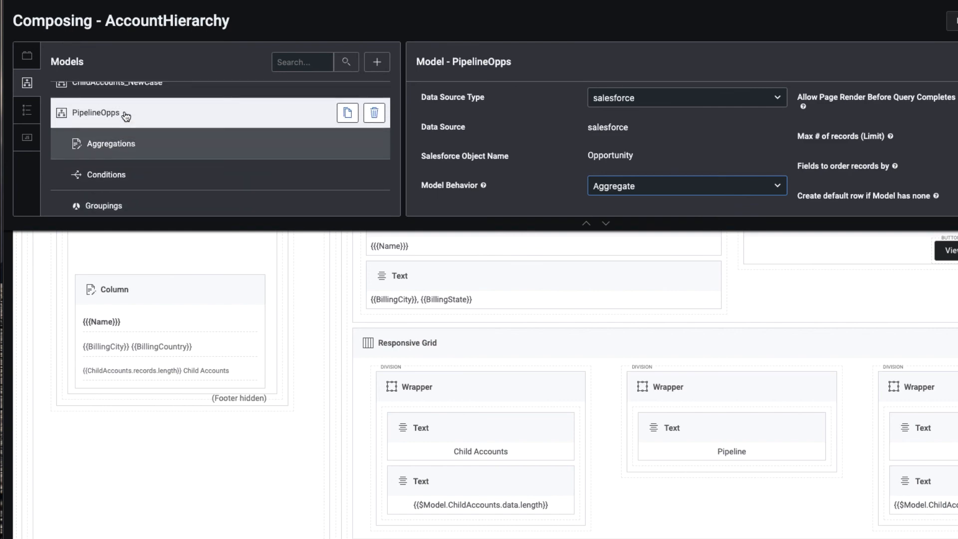
{"action": "left_click", "coordinate": [147, 153]}
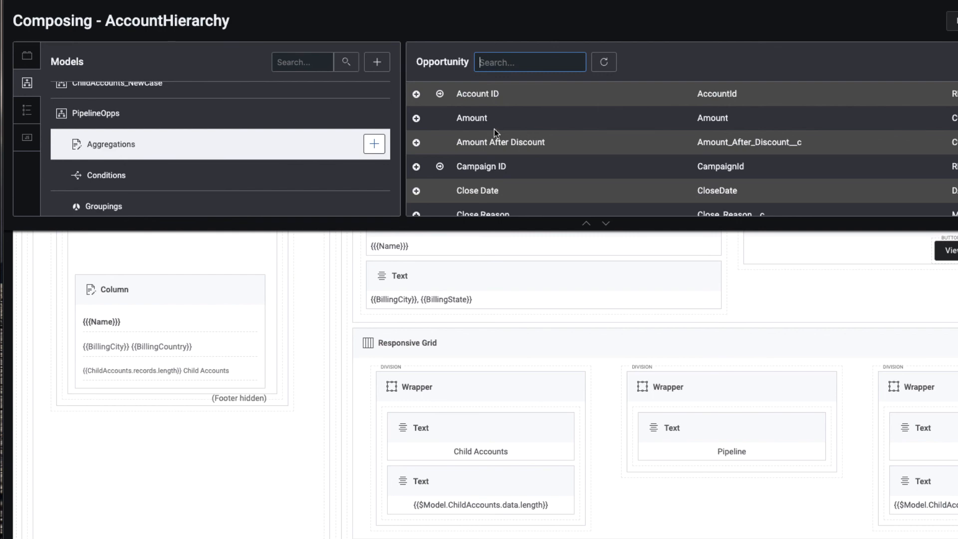
{"action": "left_click", "coordinate": [416, 120]}
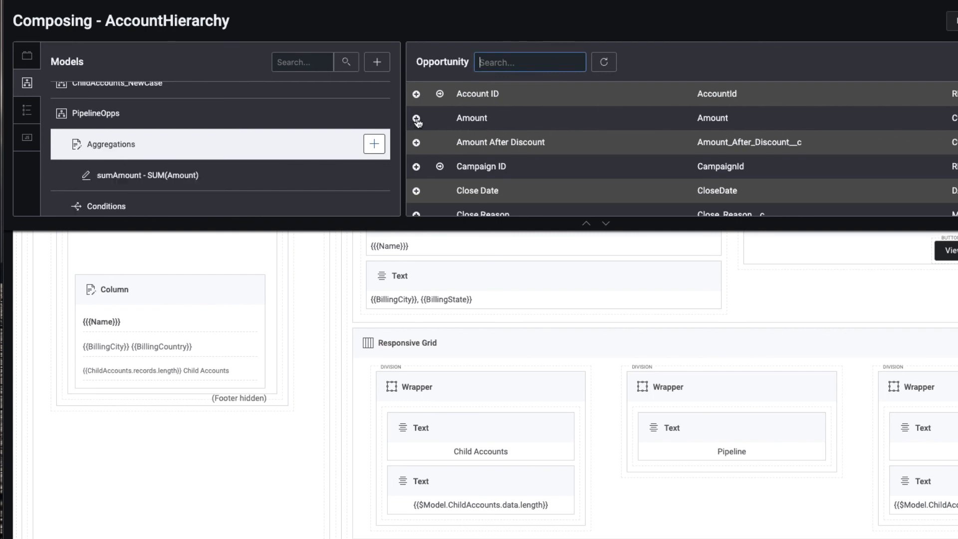
{"action": "left_click", "coordinate": [204, 182]}
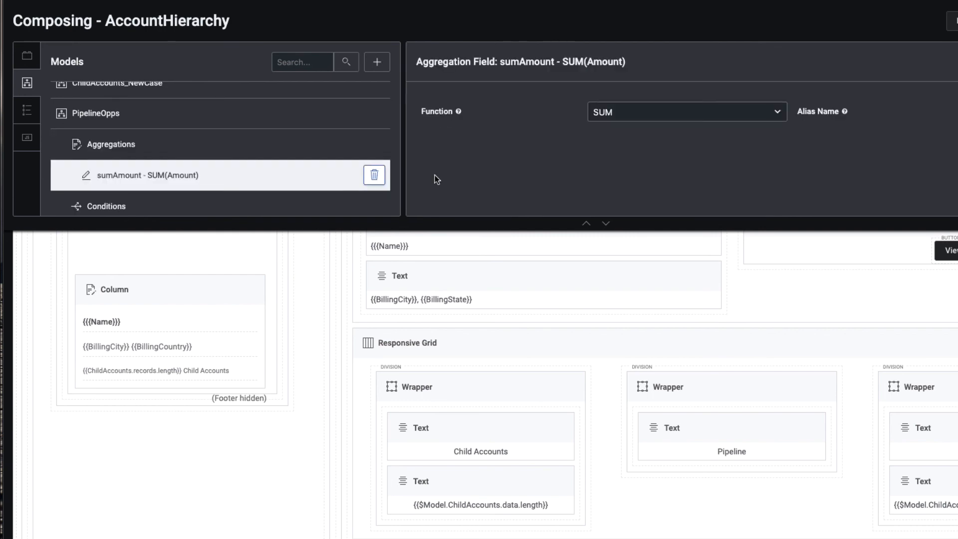
{"action": "left_click", "coordinate": [770, 113]}
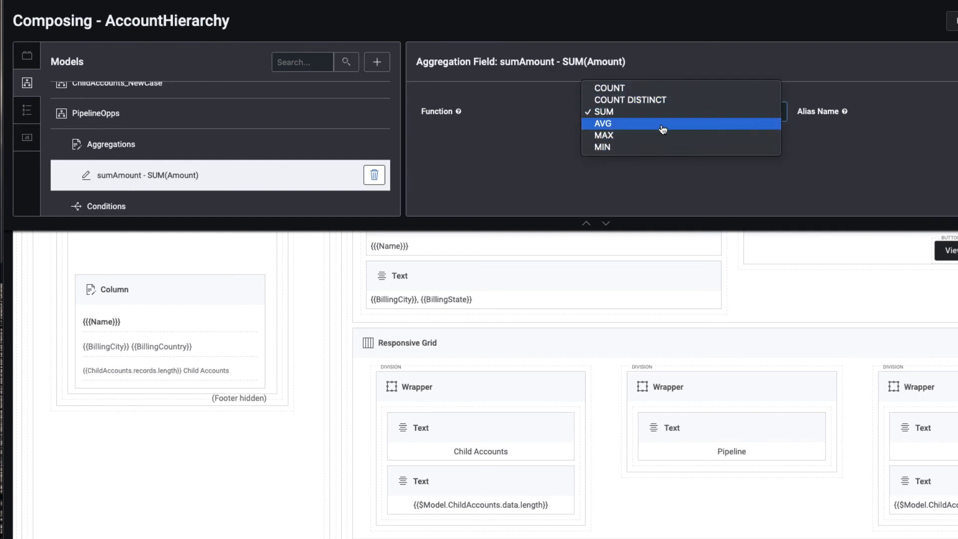
{"action": "left_click", "coordinate": [813, 162]}
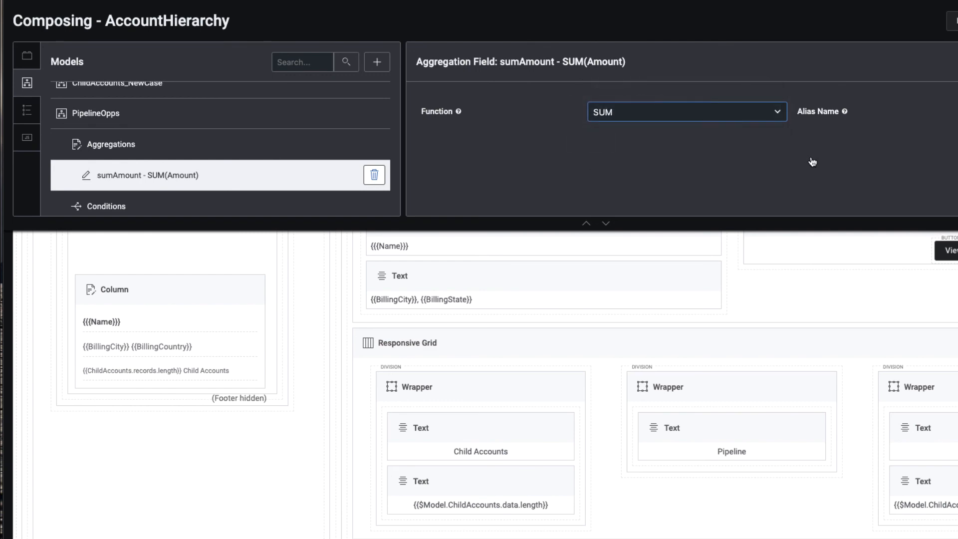
Add a PipelineOpps condition on AccountId that takes its value from the Id field of the ChildAccounts model.
{"action": "scroll", "coordinate": [209, 186], "scroll_direction": "down", "scroll_amount": 1}
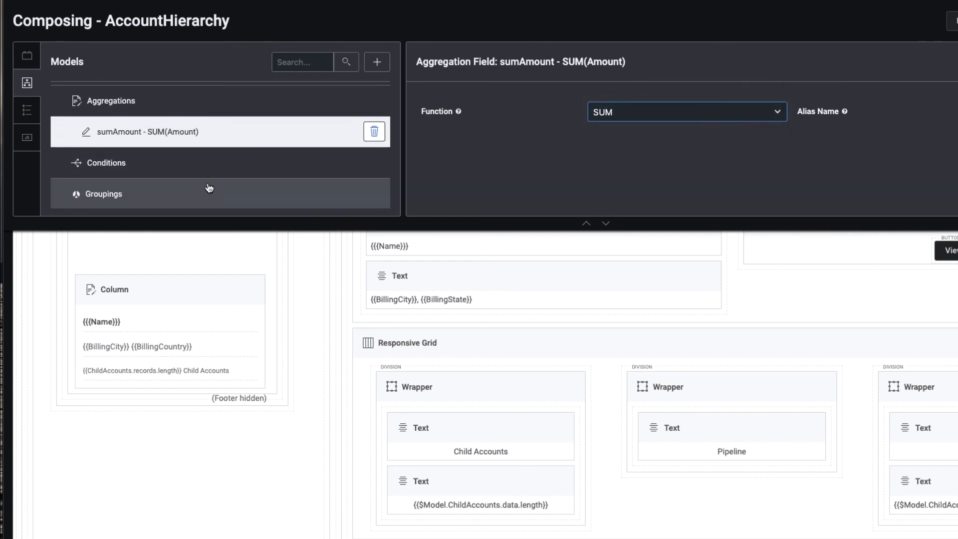
{"action": "left_click", "coordinate": [154, 171]}
{"action": "left_click", "coordinate": [374, 137]}
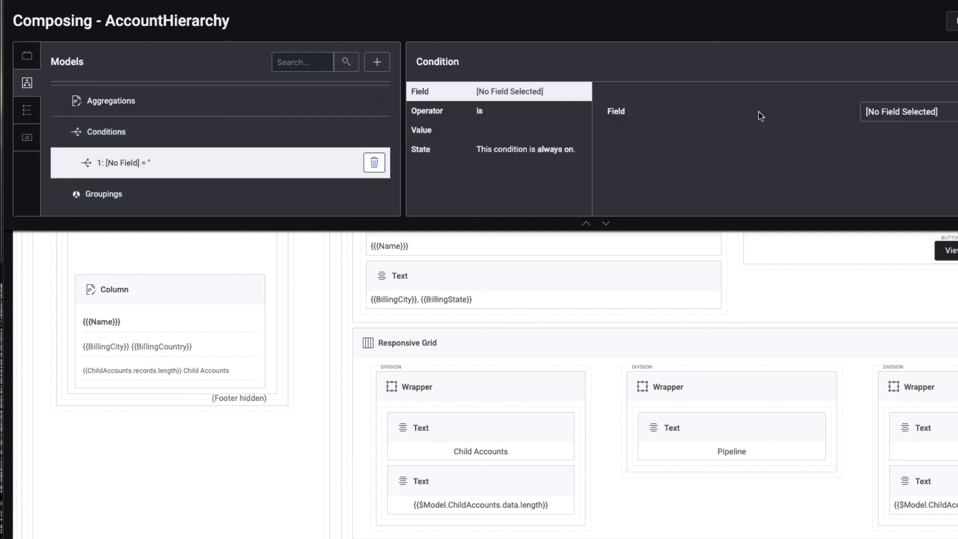
{"action": "left_click", "coordinate": [949, 111]}
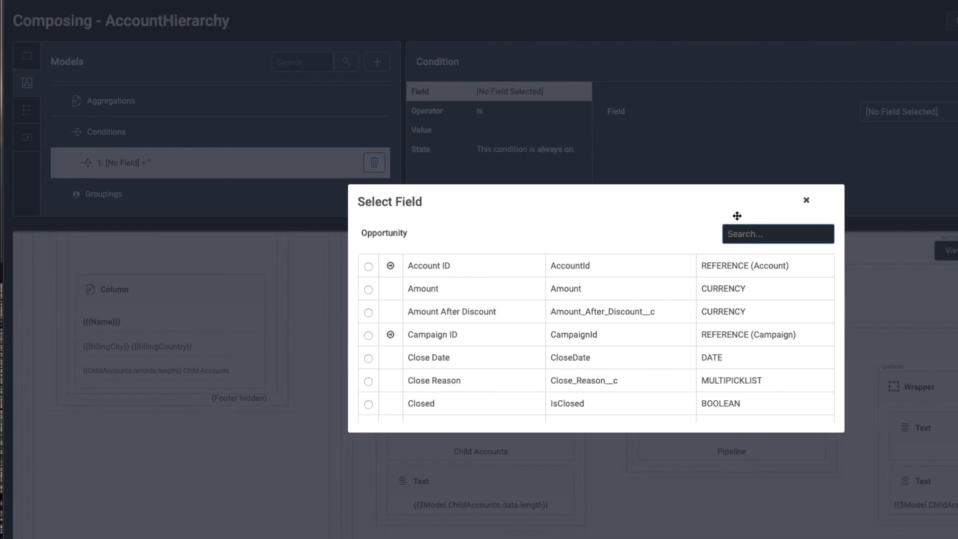
{"action": "left_click", "coordinate": [368, 267]}
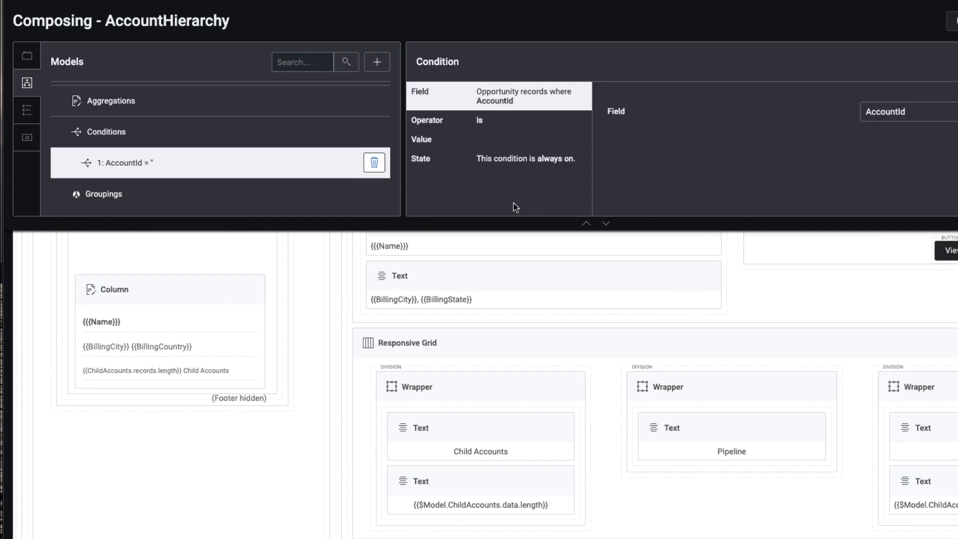
{"action": "left_click", "coordinate": [540, 139]}
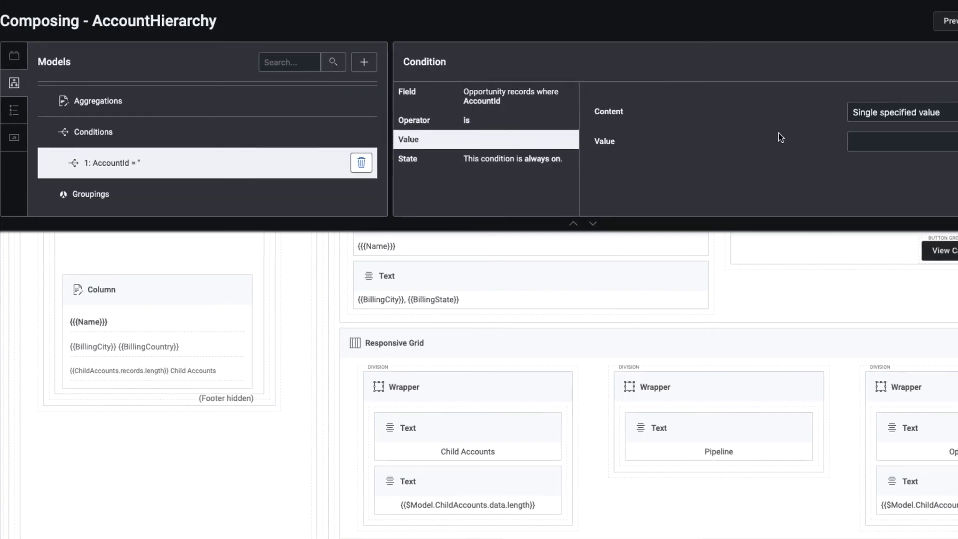
{"action": "left_click", "coordinate": [788, 112]}
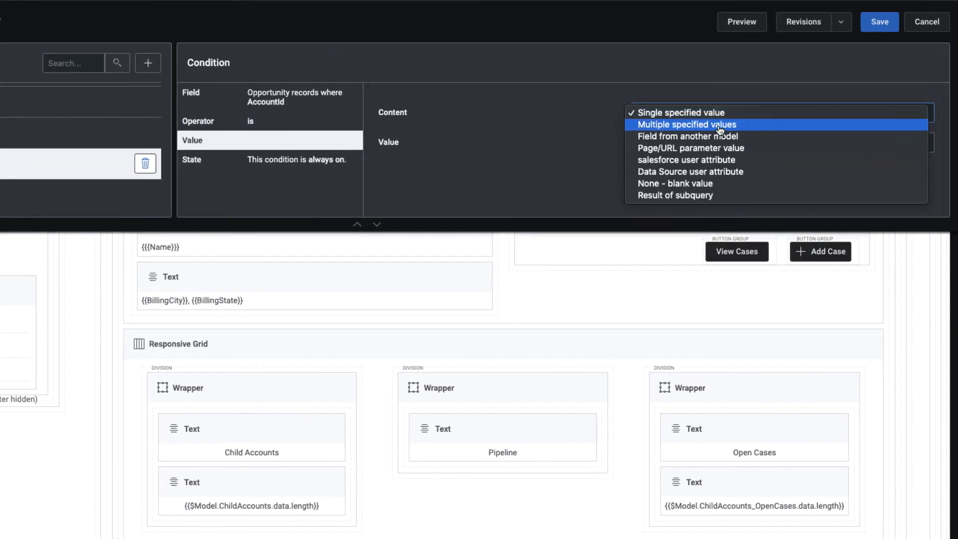
{"action": "left_click", "coordinate": [719, 137]}
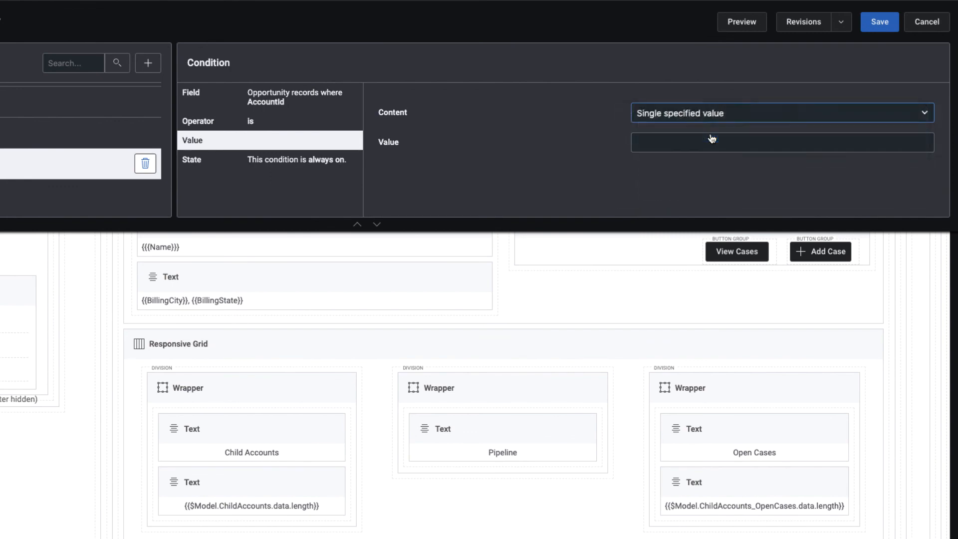
{"action": "left_click", "coordinate": [693, 143]}
{"action": "left_click", "coordinate": [689, 165]}
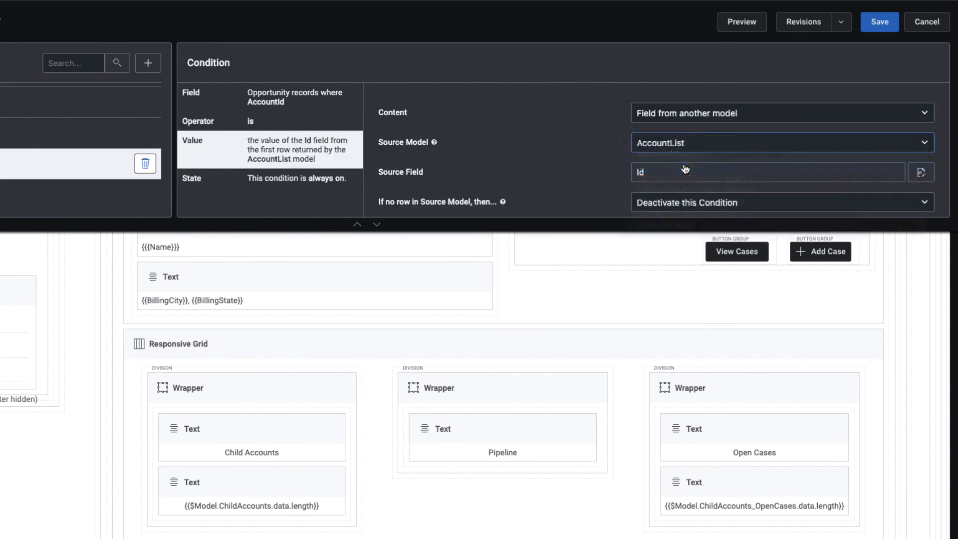
Change the operator of the AccountId condition to in.
{"action": "left_click", "coordinate": [280, 123]}
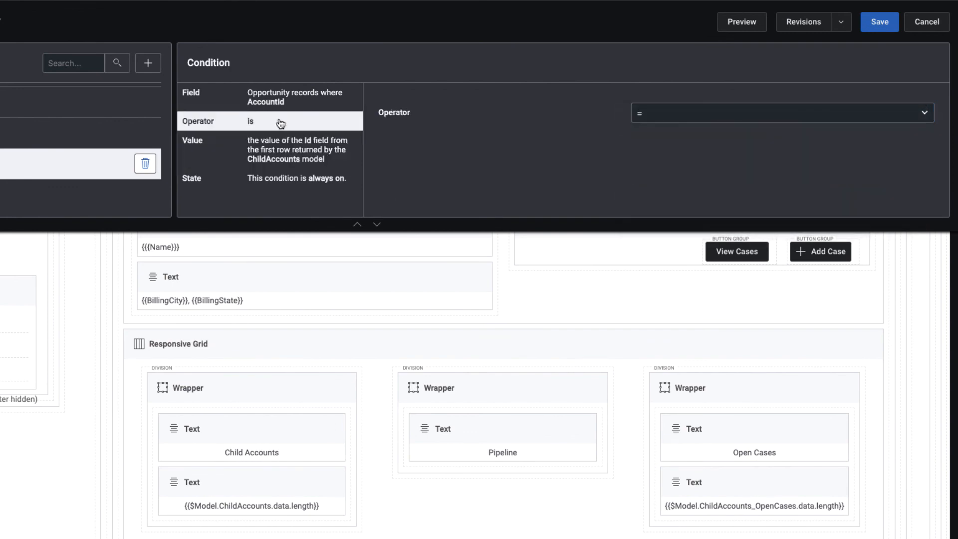
{"action": "left_click", "coordinate": [702, 119]}
{"action": "left_click", "coordinate": [681, 139]}
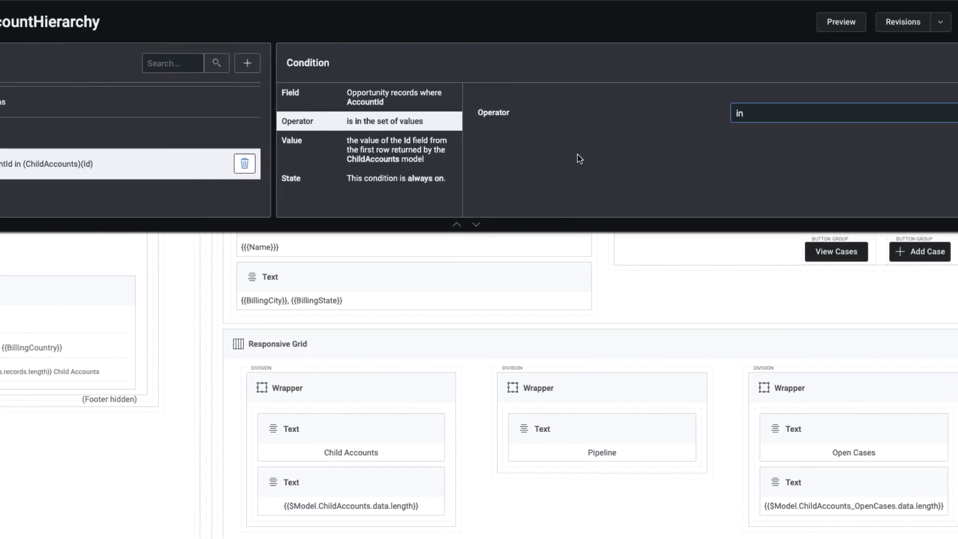
Add a second PipelineOpps condition on the IsClosed field with the operator != and the value true.
{"action": "left_click", "coordinate": [220, 138]}
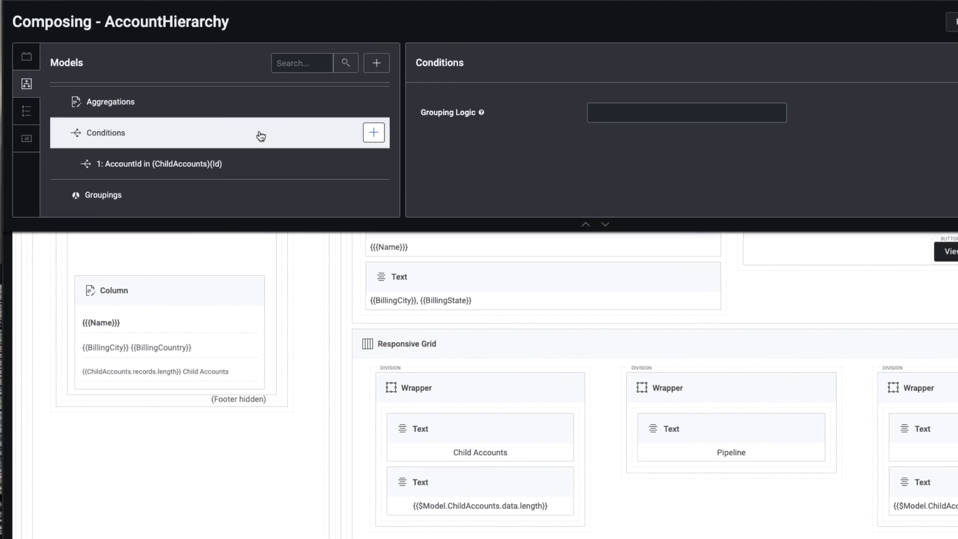
{"action": "left_click", "coordinate": [375, 133]}
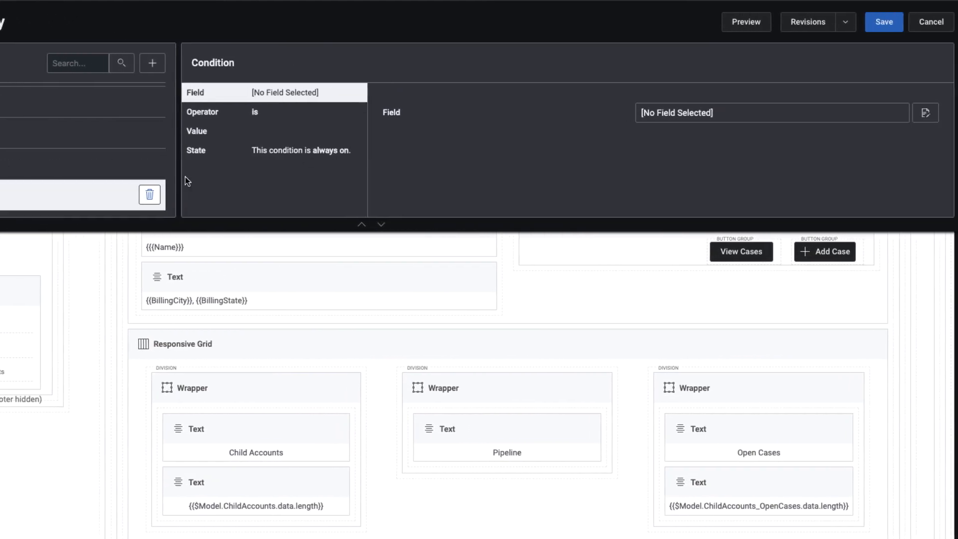
{"action": "left_click", "coordinate": [926, 113]}
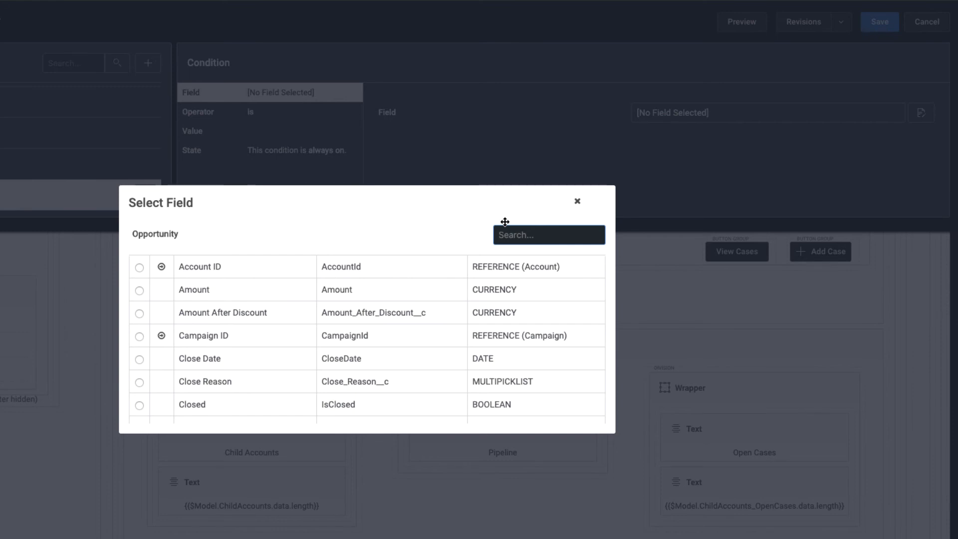
{"action": "type", "text": "clos"}
{"action": "left_click", "coordinate": [140, 313]}
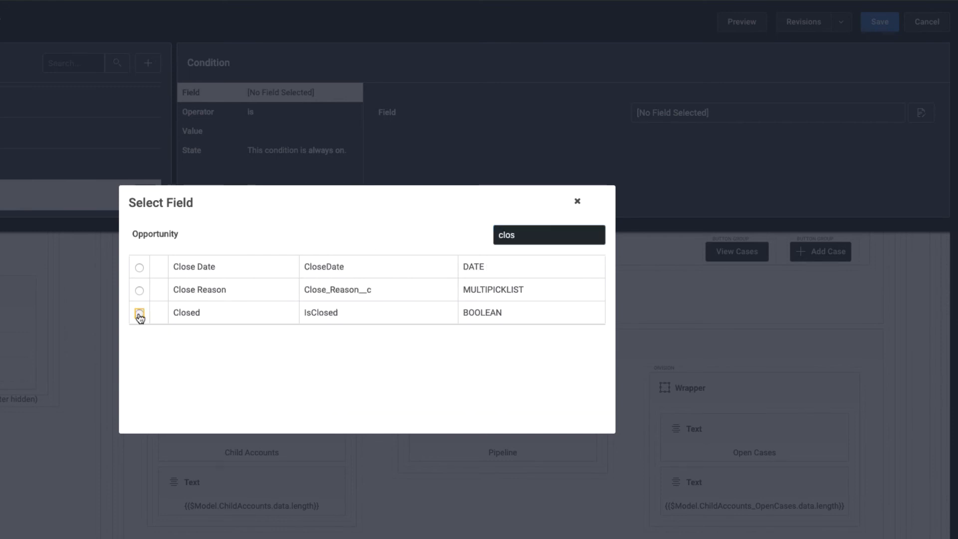
{"action": "left_click", "coordinate": [293, 127]}
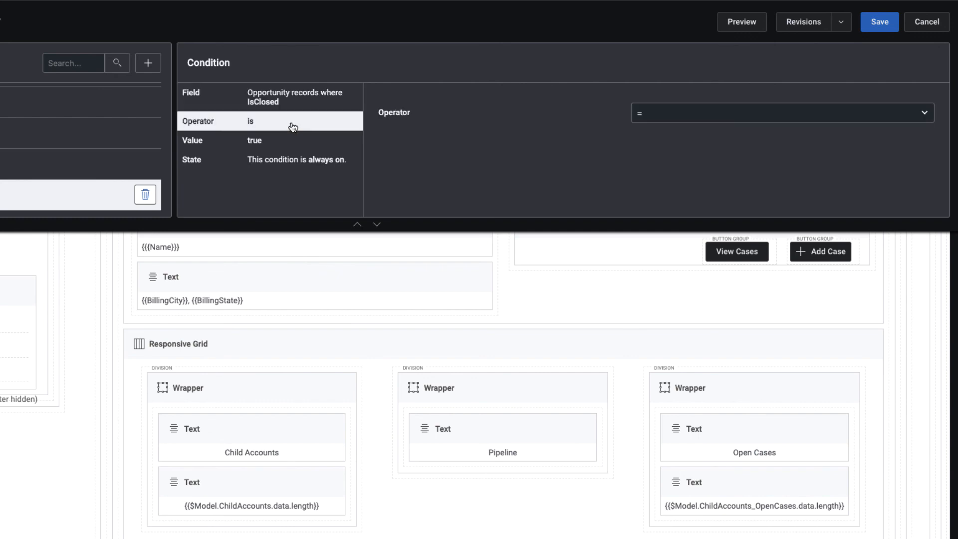
{"action": "left_click", "coordinate": [708, 116]}
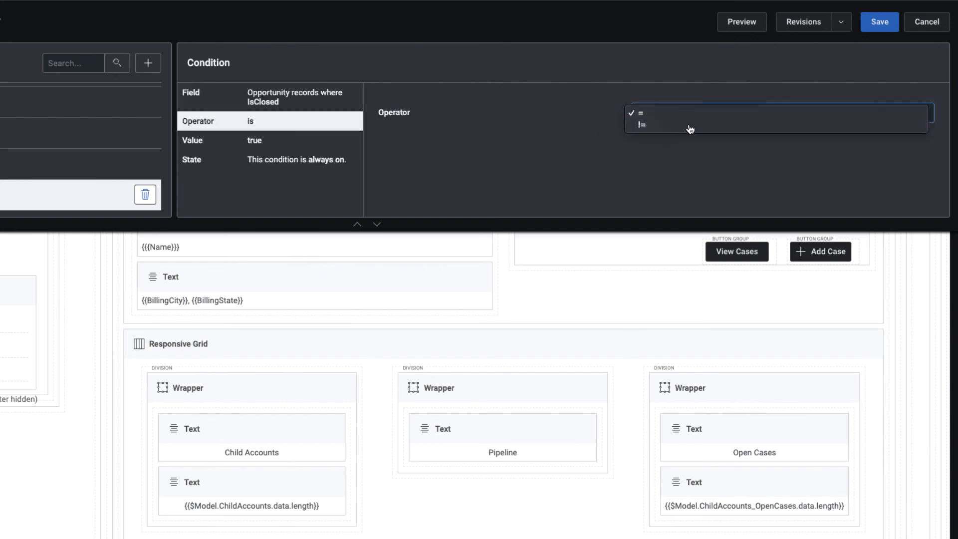
{"action": "left_click", "coordinate": [710, 125]}
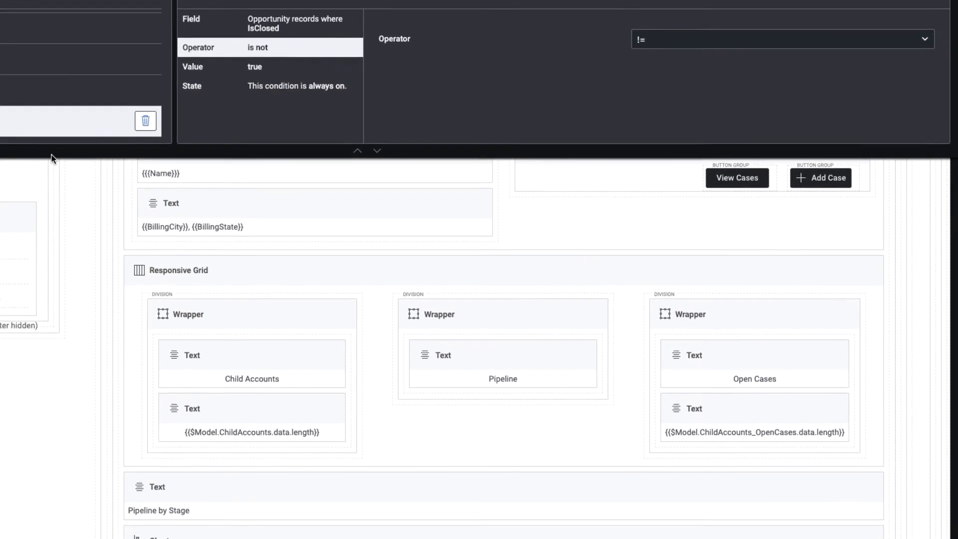
Clone the dynamic count text in the Child Accounts card and move the copy beneath the Pipeline heading in the middle card.
{"action": "left_click", "coordinate": [240, 410]}
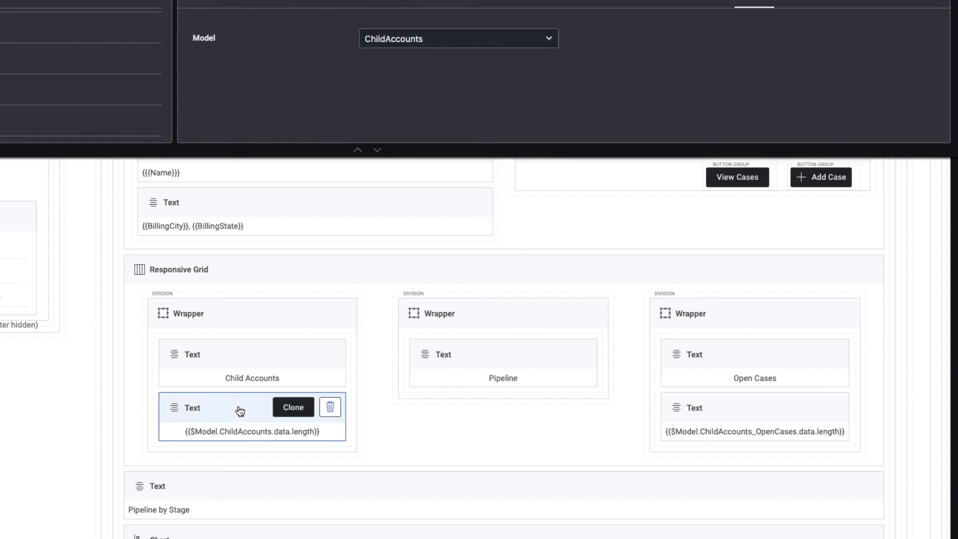
{"action": "left_click", "coordinate": [294, 410]}
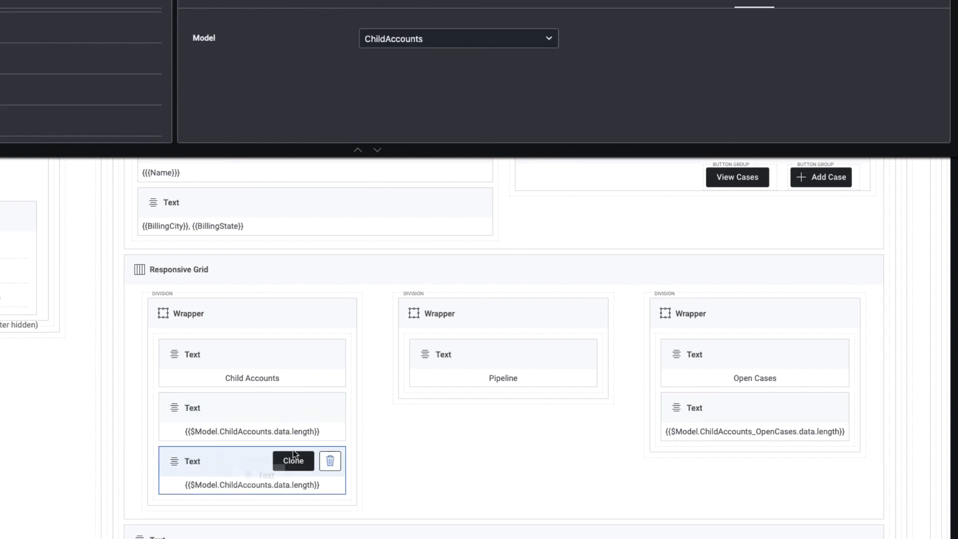
{"action": "mouse_move", "coordinate": [223, 461]}
{"action": "left_mouse_down"}
{"action": "mouse_move", "coordinate": [477, 396]}
{"action": "mouse_move", "coordinate": [412, 389]}
{"action": "mouse_move", "coordinate": [430, 388]}
{"action": "left_mouse_up"}
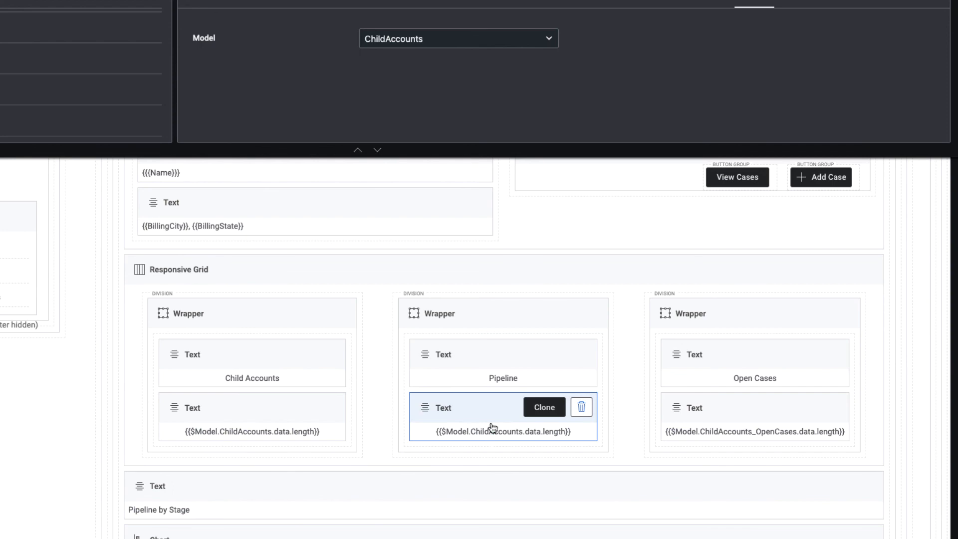
Set the copied Pipeline text's model to PipelineOpps and replace its content with {{sumAmount}}, checking the field name against the model's aggregations.
{"action": "left_click", "coordinate": [432, 42]}
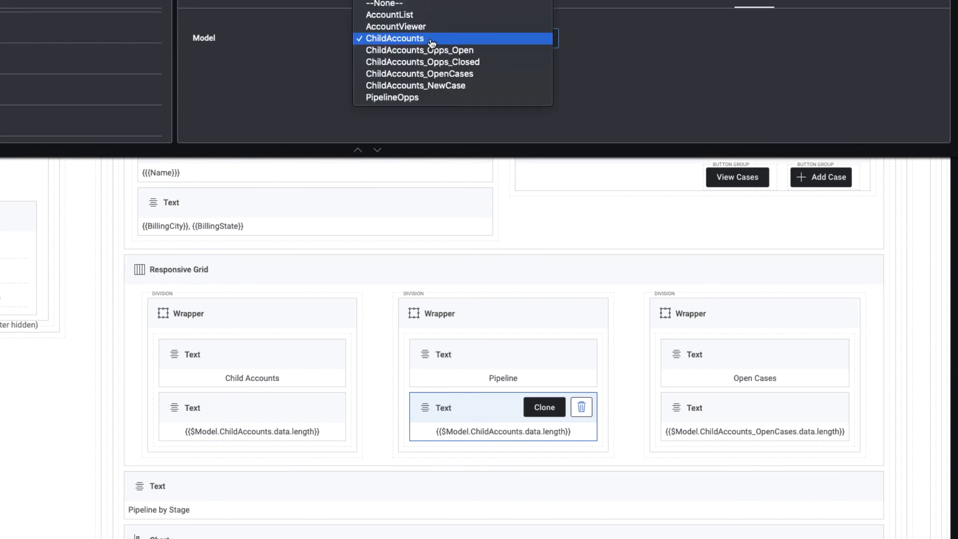
{"action": "left_click", "coordinate": [413, 98]}
{"action": "double_click", "coordinate": [487, 432]}
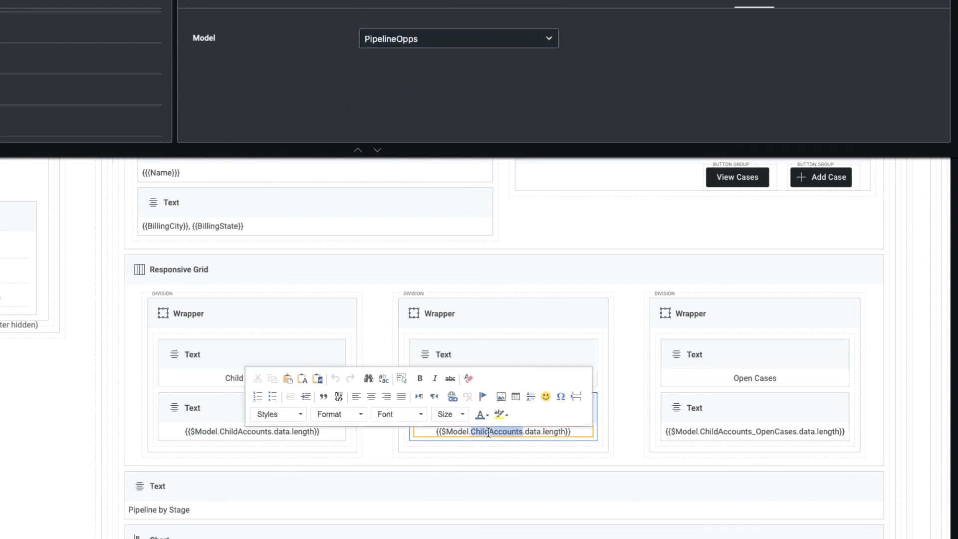
{"action": "key", "text": "ctrl+a"}
{"action": "key", "text": "BackSpace"}
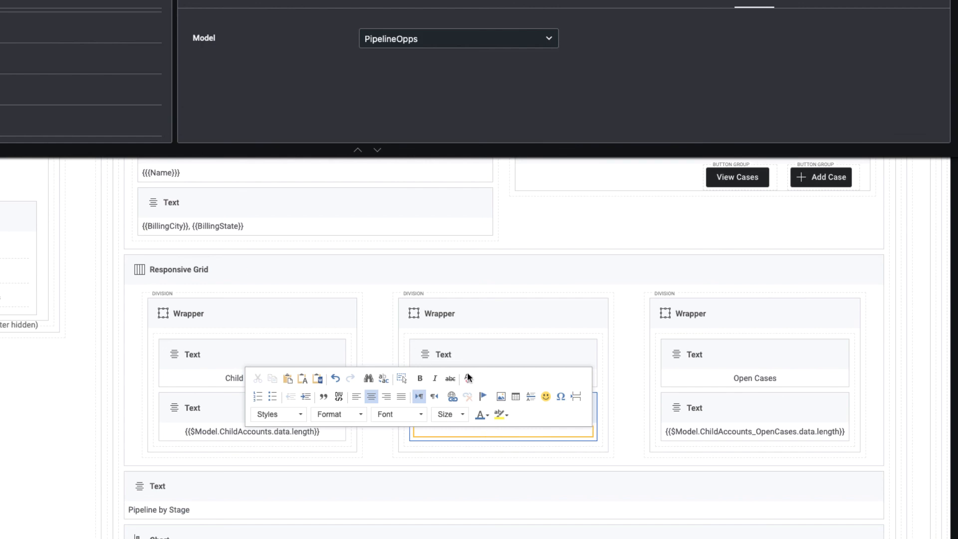
{"action": "type", "text": "{{sumAmount}}"}
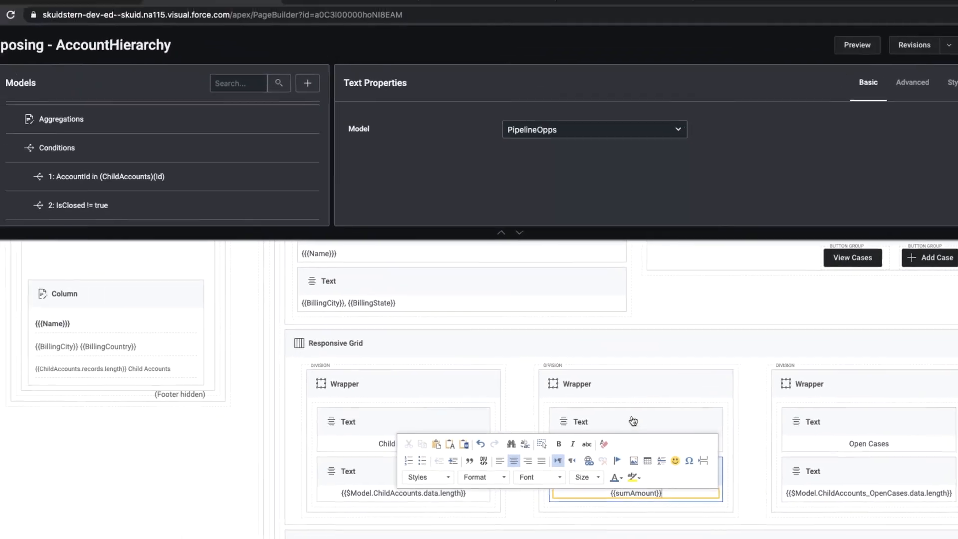
{"action": "left_click", "coordinate": [490, 387]}
{"action": "left_click", "coordinate": [652, 487]}
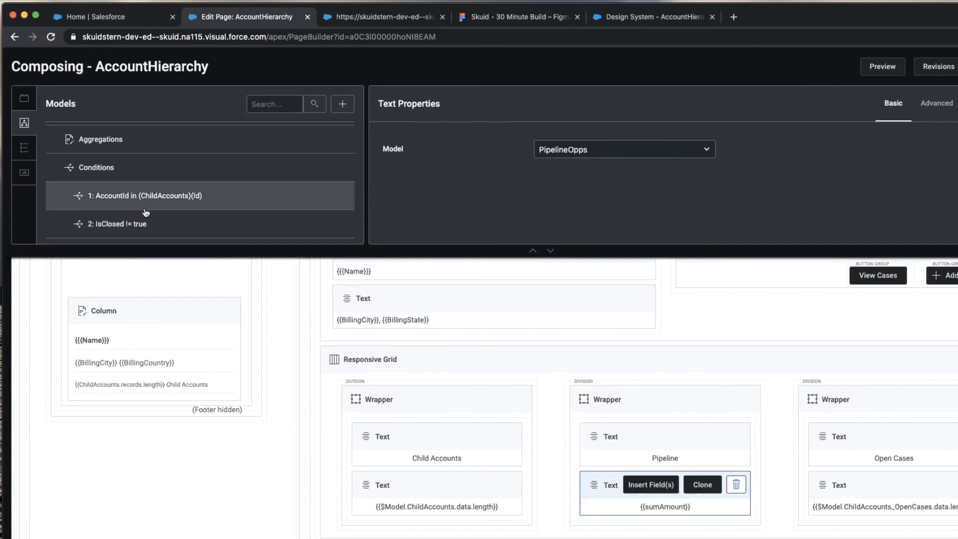
{"action": "left_click", "coordinate": [94, 135]}
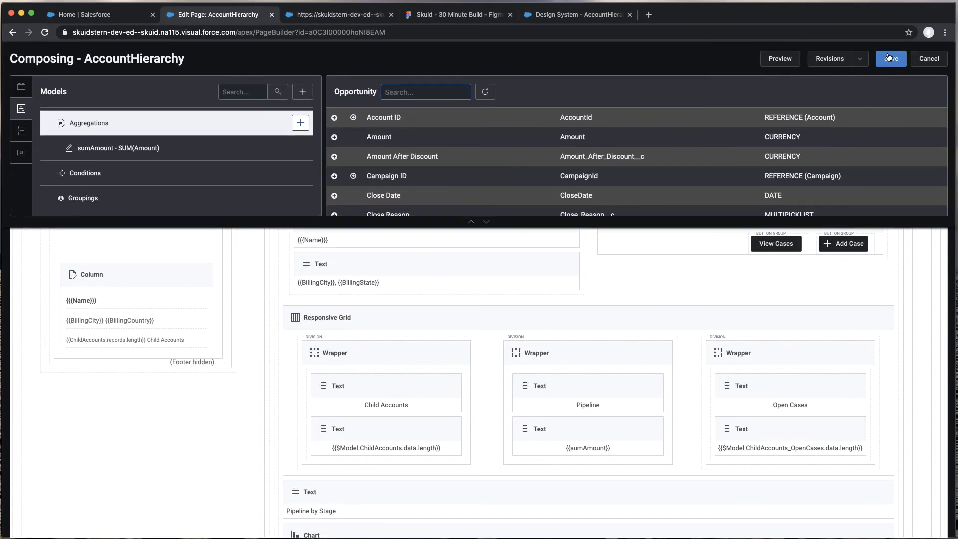
Save the page, reload the live AccountHierarchy page and select Humboldt Technologies (Global) to check the Pipeline card.
{"action": "left_click", "coordinate": [889, 58]}
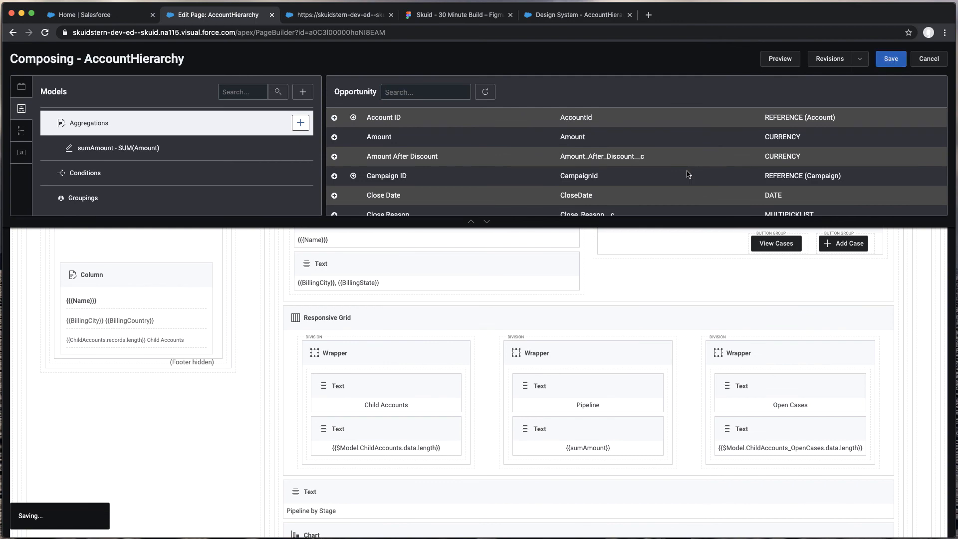
{"action": "left_click", "coordinate": [316, 16]}
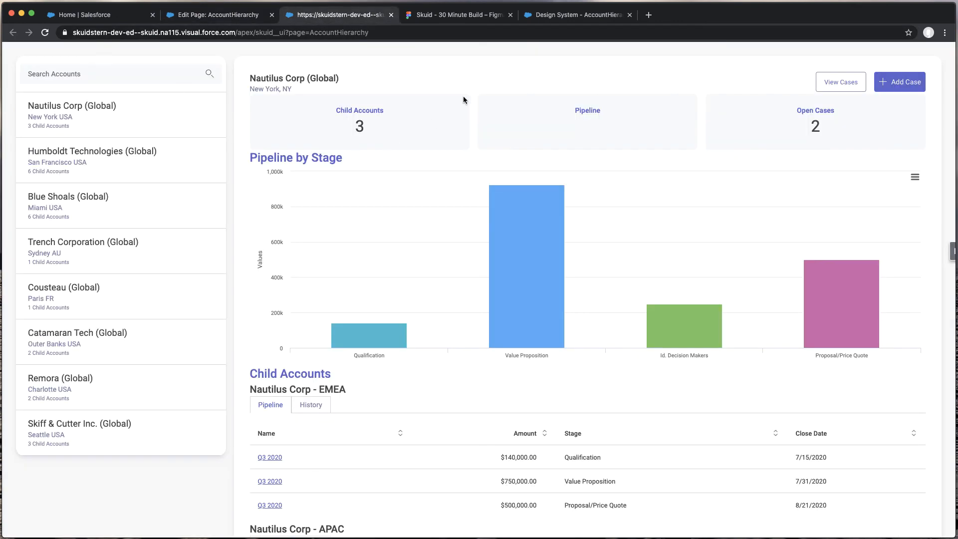
{"action": "key", "text": "super+r"}
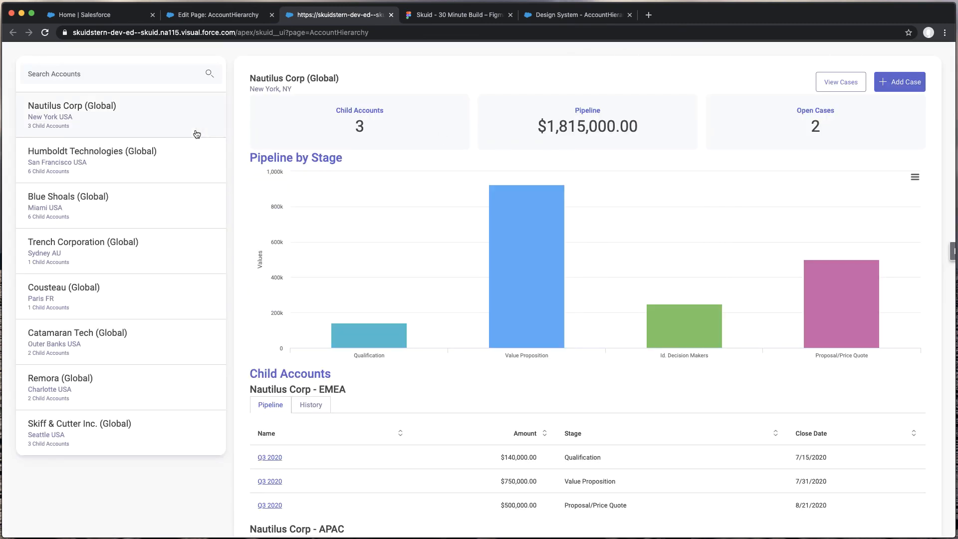
{"action": "left_click", "coordinate": [161, 175]}
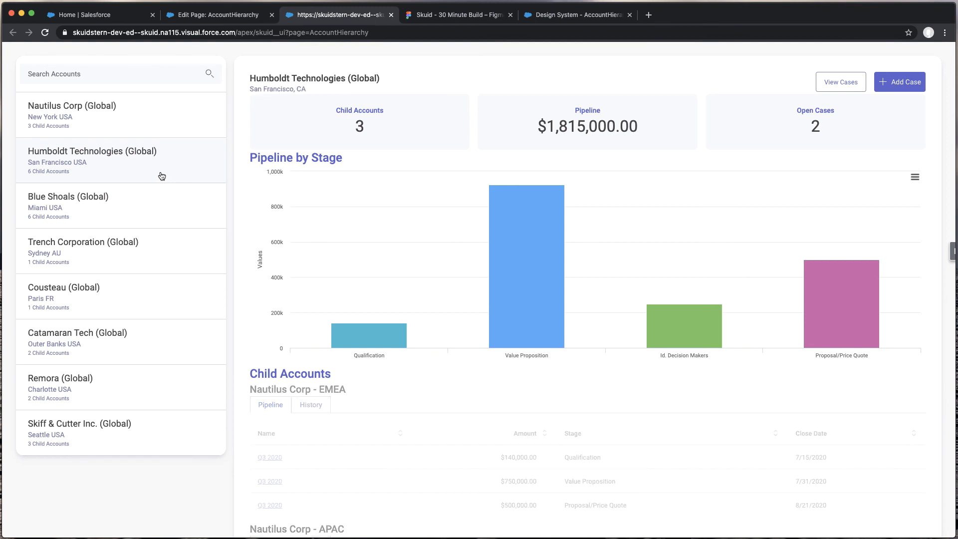
Return to the page composer and add PipelineOpps to the models queried by the account list's click interaction.
{"action": "left_click", "coordinate": [209, 17]}
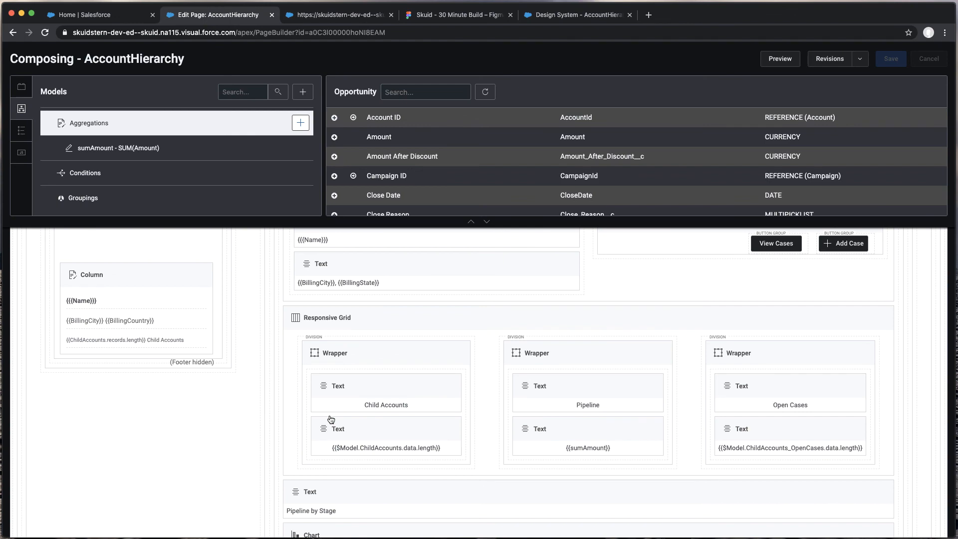
{"action": "scroll", "coordinate": [293, 406], "scroll_direction": "up", "scroll_amount": 3}
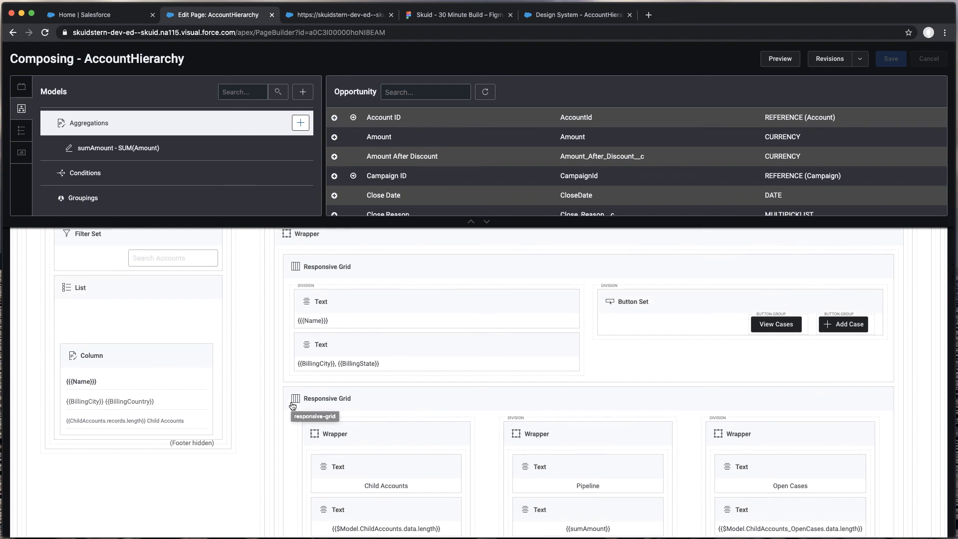
{"action": "scroll", "coordinate": [293, 406], "scroll_direction": "up", "scroll_amount": 3}
{"action": "left_click", "coordinate": [125, 369]}
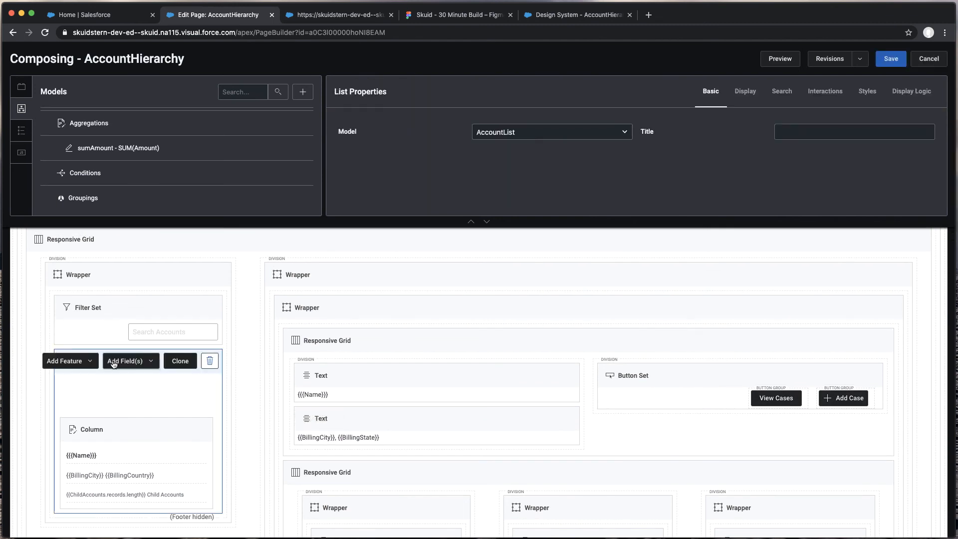
{"action": "left_click", "coordinate": [830, 95]}
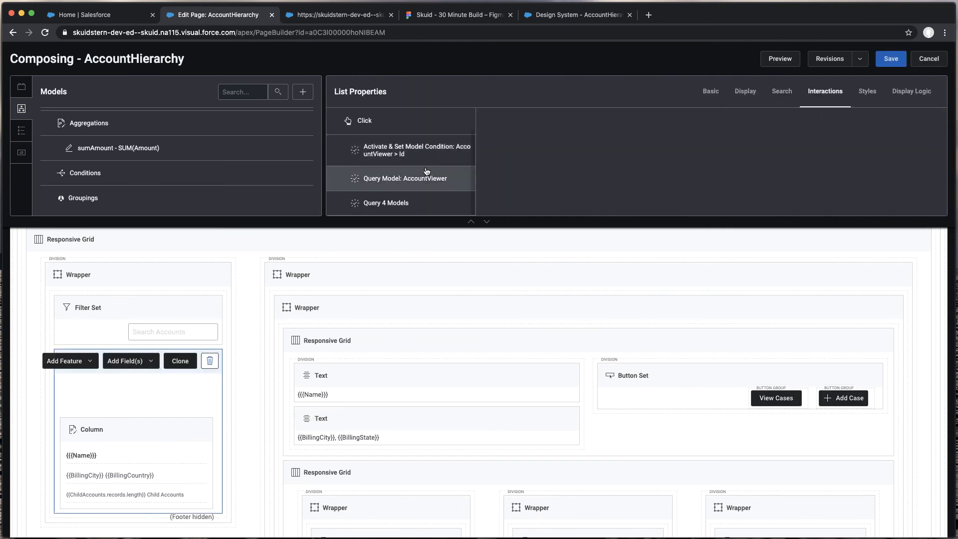
{"action": "left_click", "coordinate": [411, 205]}
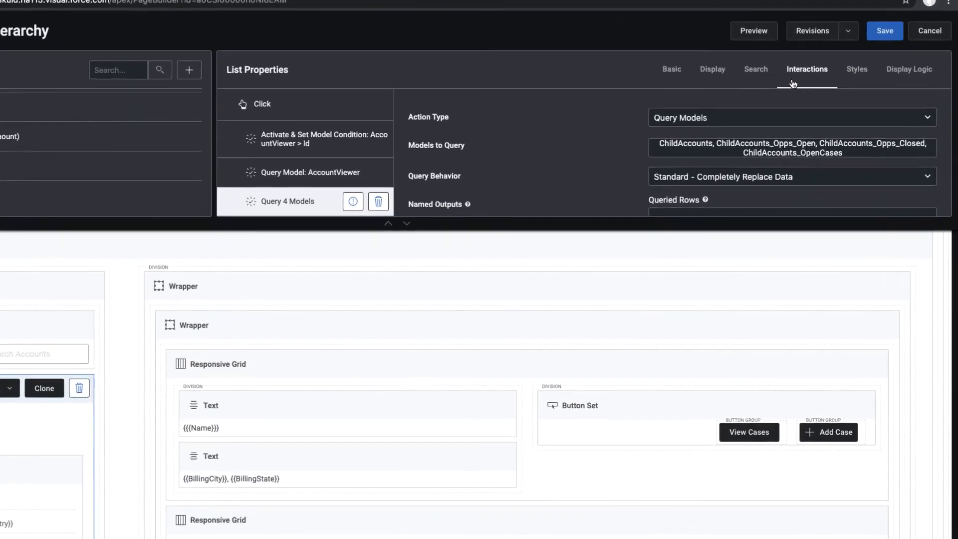
{"action": "left_click", "coordinate": [759, 150]}
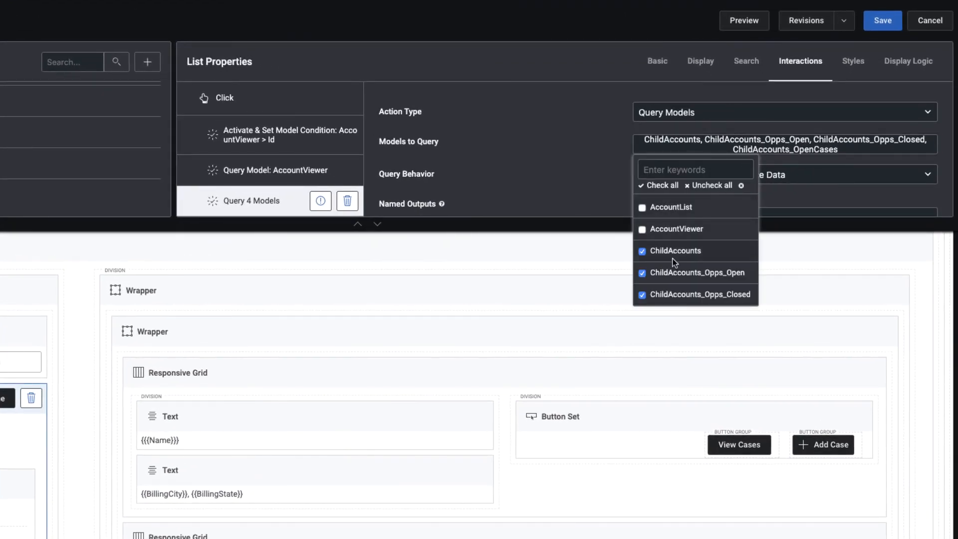
{"action": "scroll", "coordinate": [675, 263], "scroll_direction": "down", "scroll_amount": 3}
{"action": "left_click", "coordinate": [643, 296]}
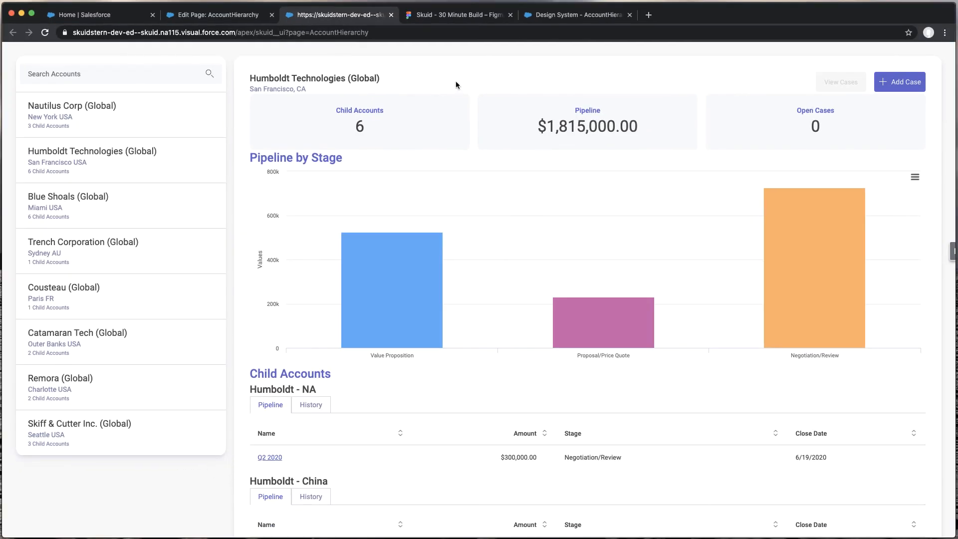
Reload the live page, select Humboldt Technologies (Global) and Blue Shoals (Global), and compare the Pipeline card with the Figma mockup.
{"action": "key", "text": "super+r"}
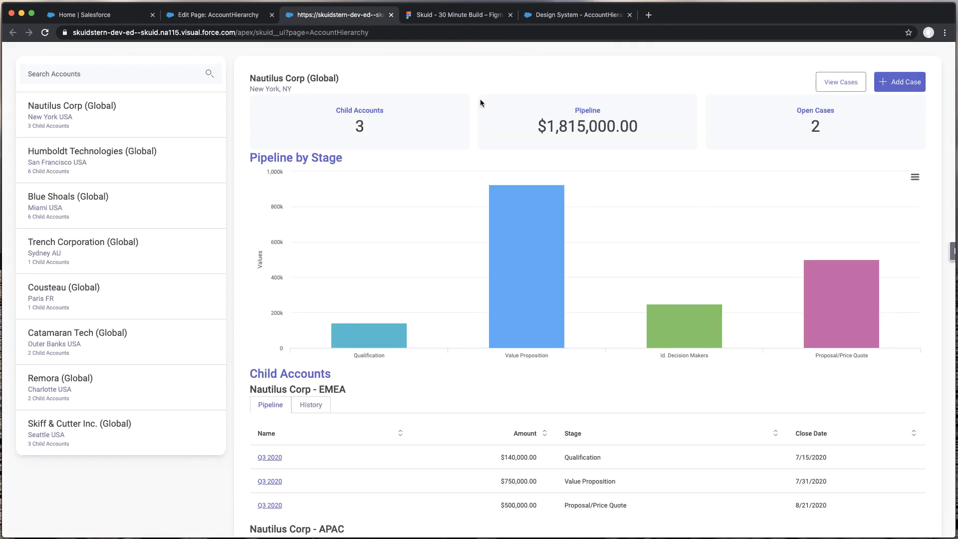
{"action": "left_click", "coordinate": [159, 169]}
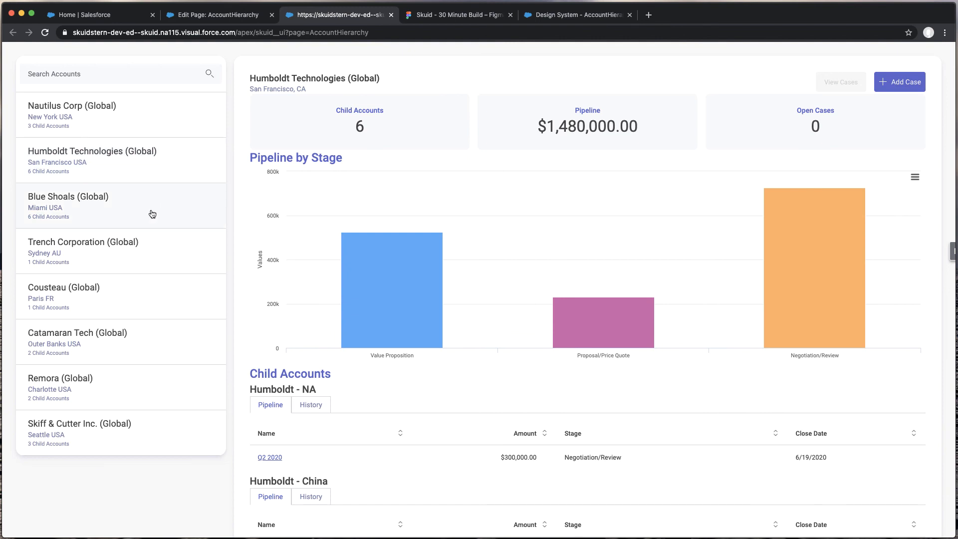
{"action": "left_click", "coordinate": [153, 215]}
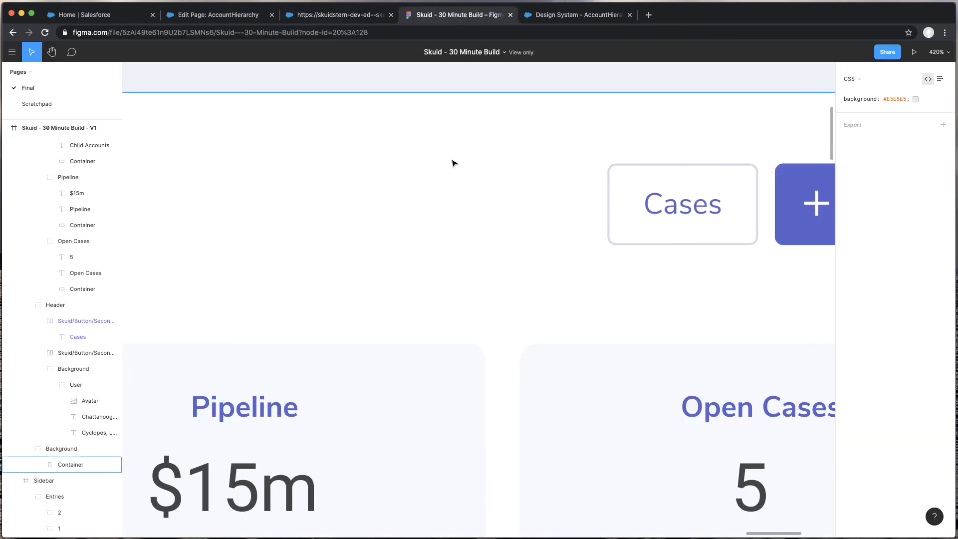
{"action": "scroll", "coordinate": [454, 166], "scroll_direction": "down", "scroll_amount": 5}
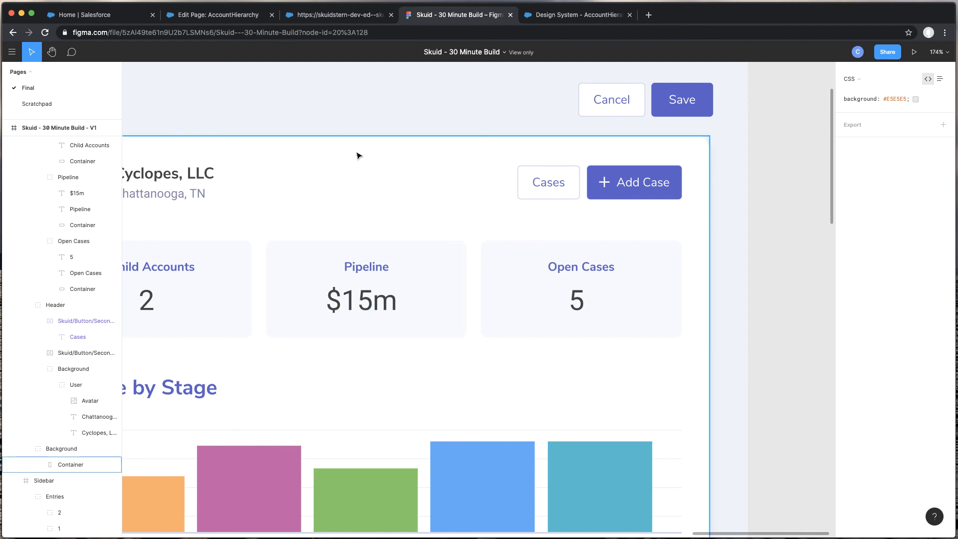
Back in the composer, add a UI-only field to the PipelineOpps aggregations with the Field Id SumFriendly.
{"action": "left_click", "coordinate": [223, 16]}
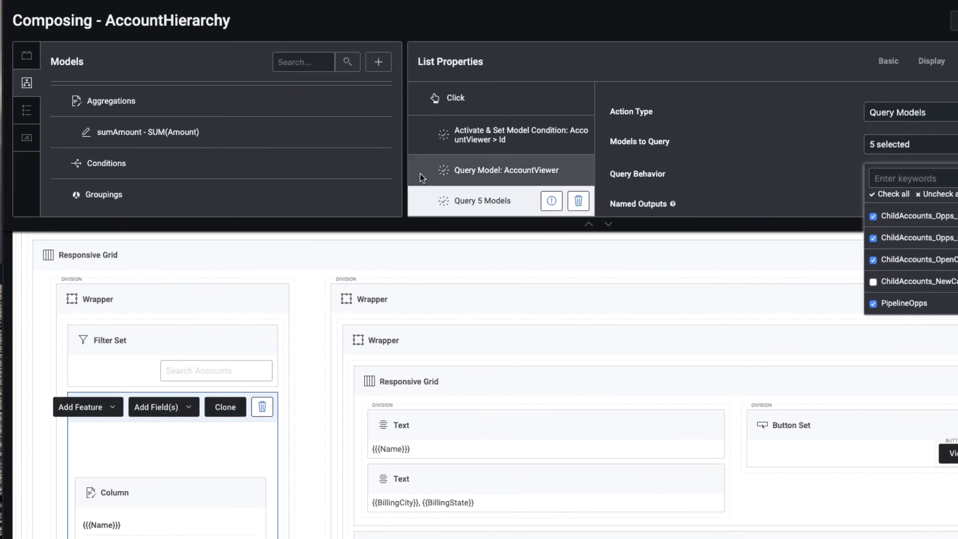
{"action": "left_click", "coordinate": [225, 111]}
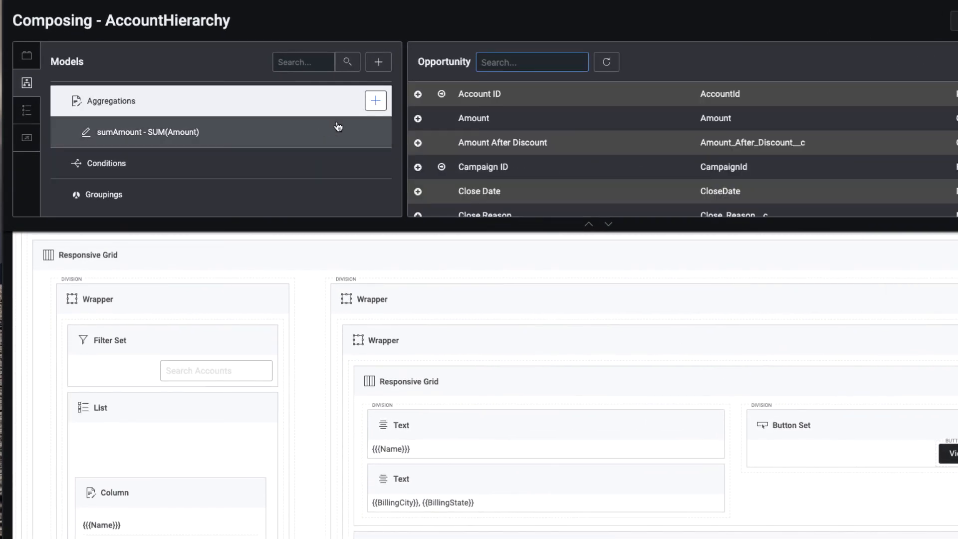
{"action": "scroll", "coordinate": [182, 116], "scroll_direction": "up", "scroll_amount": 2}
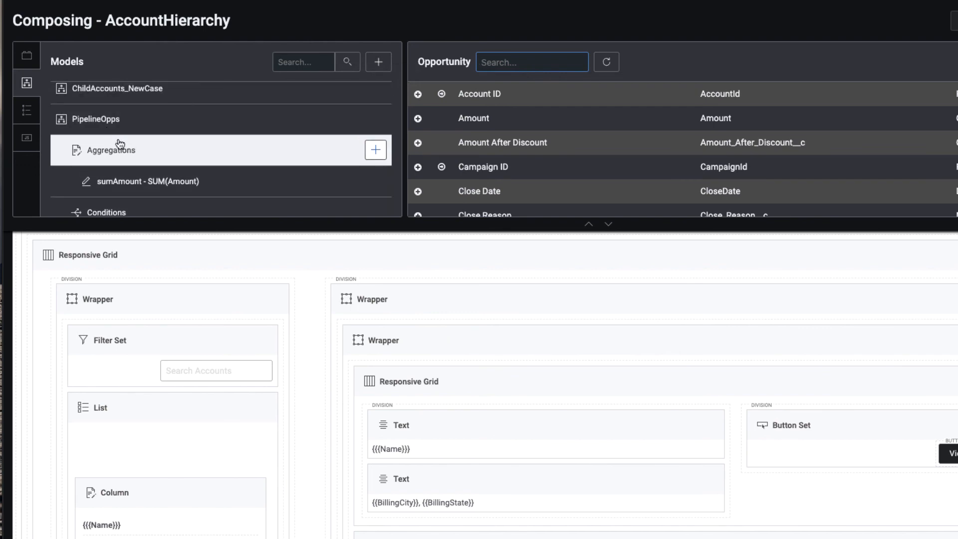
{"action": "left_click", "coordinate": [376, 149]}
{"action": "double_click", "coordinate": [634, 111]}
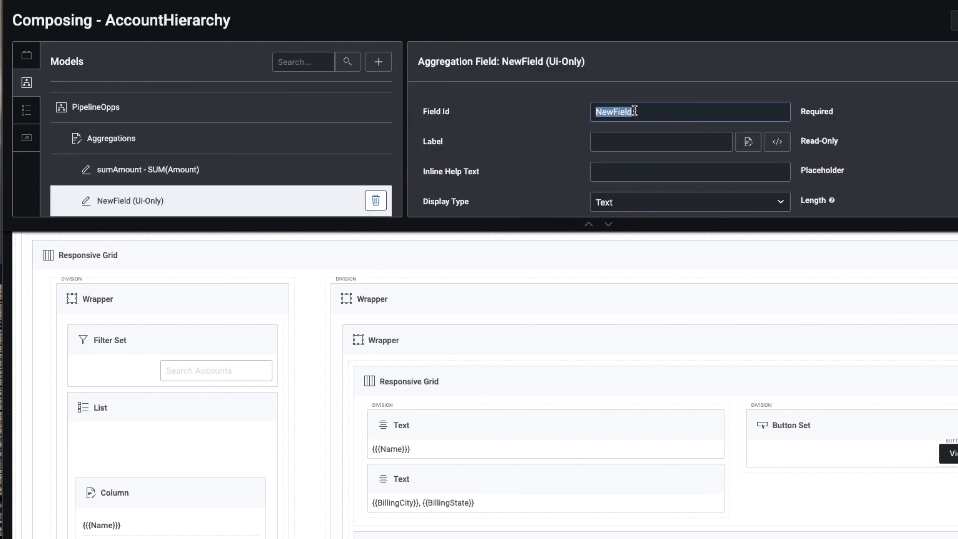
{"action": "type", "text": "SumFriendly"}
Set the SumFriendly field's display type to Formula and its formula return type to Number.
{"action": "left_click", "coordinate": [647, 207]}
{"action": "left_click", "coordinate": [607, 131]}
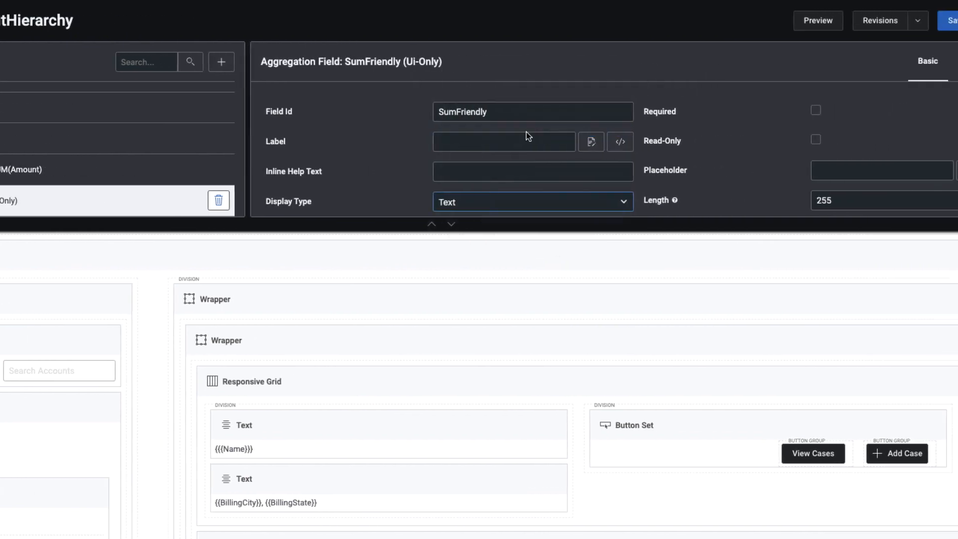
{"action": "left_click", "coordinate": [782, 171]}
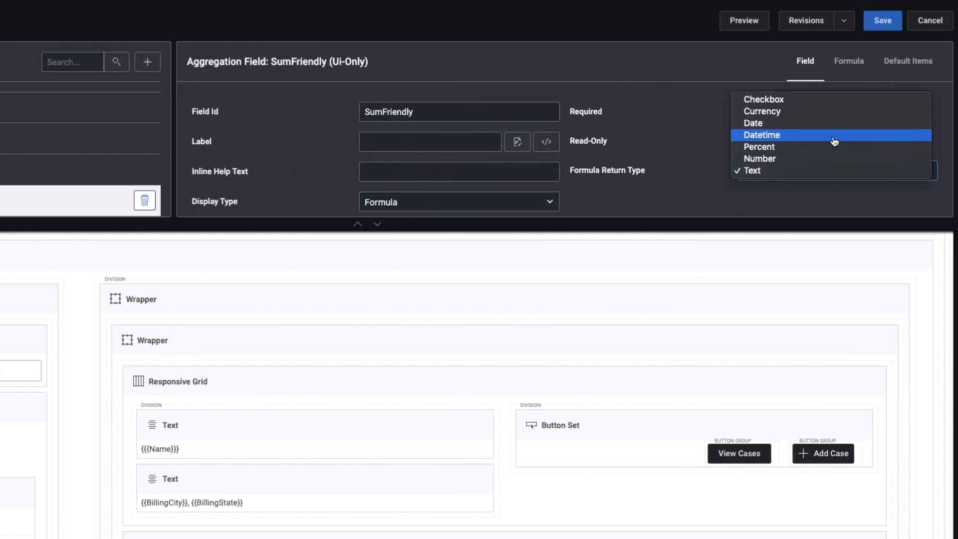
{"action": "left_click", "coordinate": [781, 159]}
Enter the formula {{sumAmount}}/1000000 for the SumFriendly field and save the page.
{"action": "left_click", "coordinate": [847, 62]}
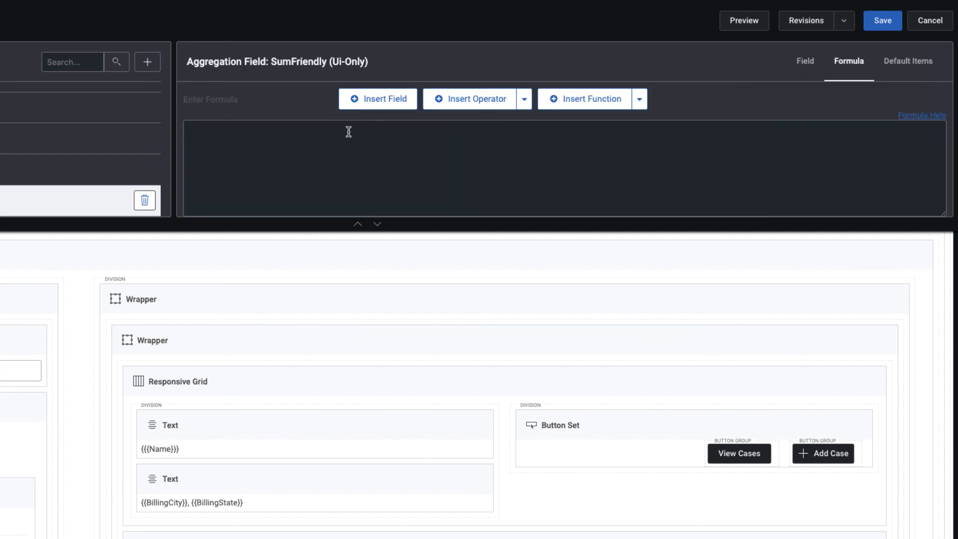
{"action": "left_click", "coordinate": [317, 141]}
{"action": "type", "text": "{{sumAm"}
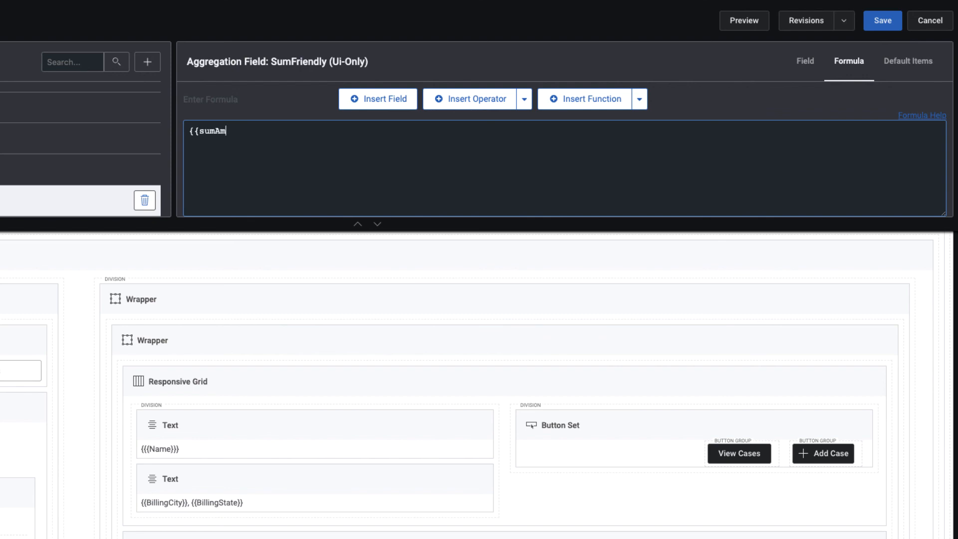
{"action": "type", "text": "ount}}/1000000"}
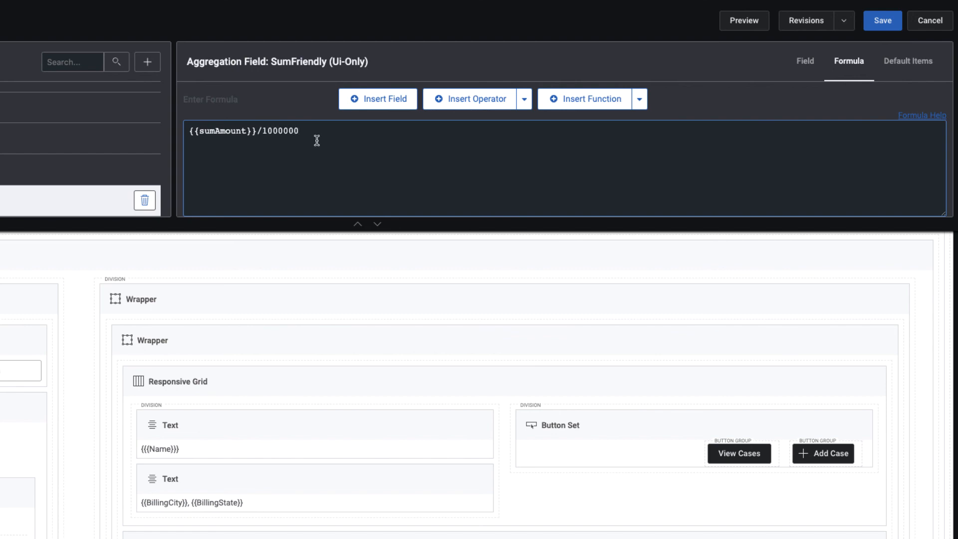
{"action": "left_click", "coordinate": [881, 20]}
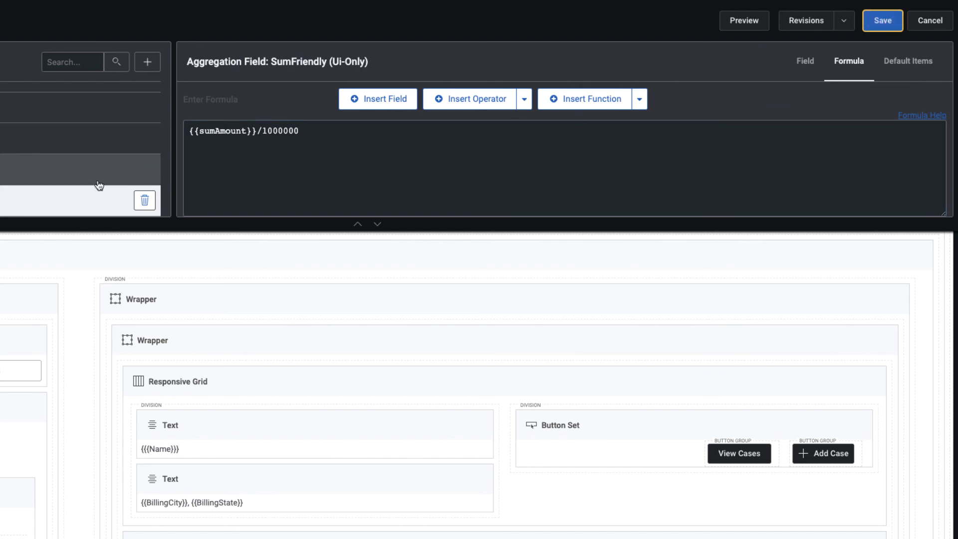
{"action": "scroll", "coordinate": [373, 432], "scroll_direction": "down", "scroll_amount": 5}
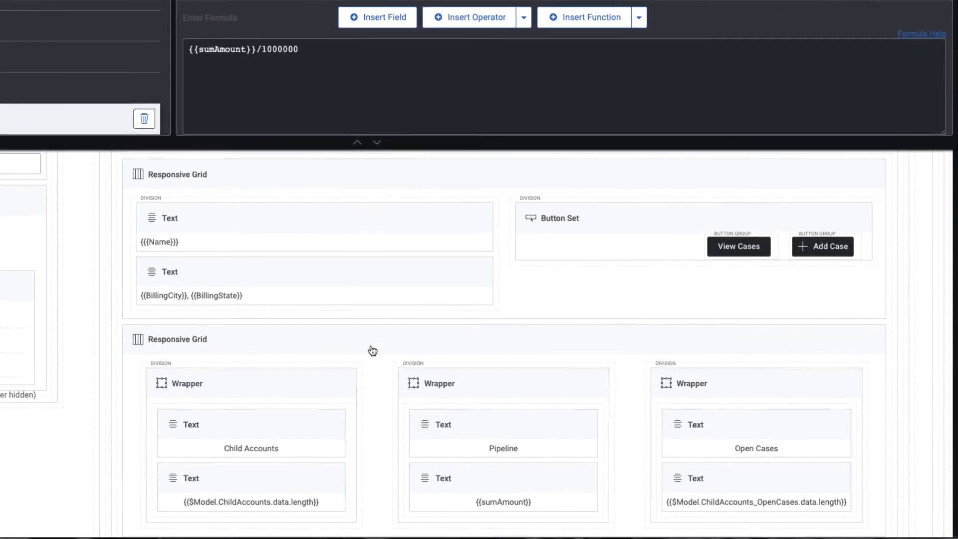
Insert {{SumFriendly}} followed by a hyphen before {{sumAmount}} in the Pipeline card's value text and save the page.
{"action": "scroll", "coordinate": [373, 351], "scroll_direction": "down", "scroll_amount": 2}
{"action": "left_click", "coordinate": [487, 434]}
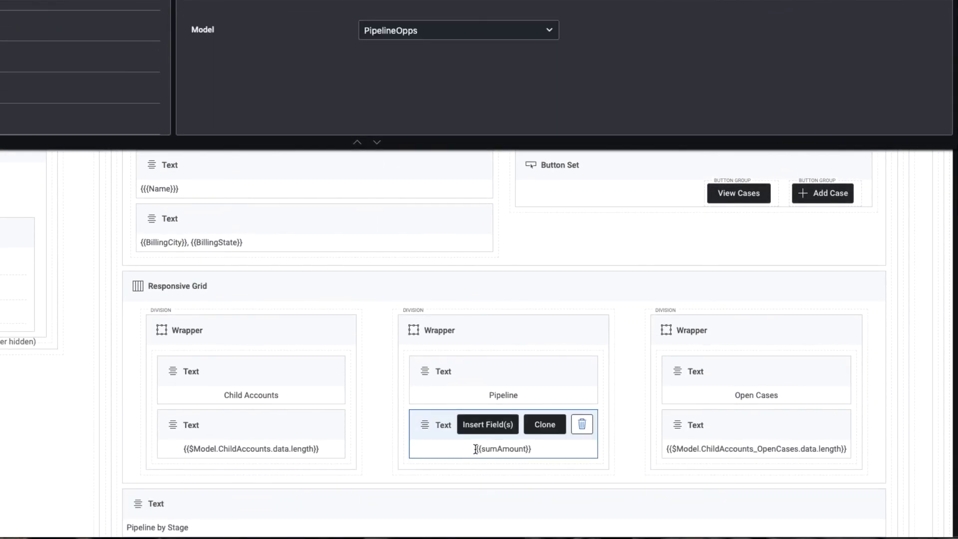
{"action": "left_click", "coordinate": [476, 449]}
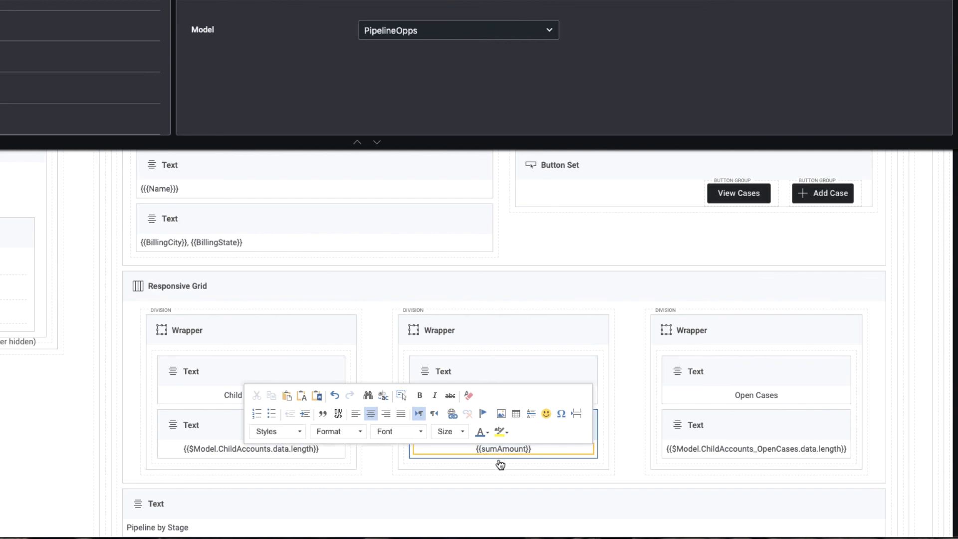
{"action": "type", "text": "{{SumF"}
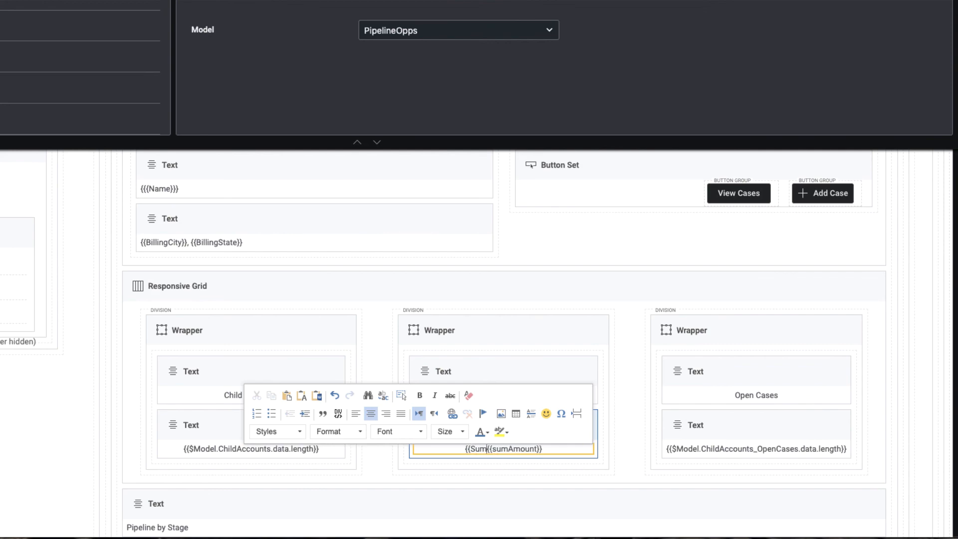
{"action": "type", "text": "riendly"}
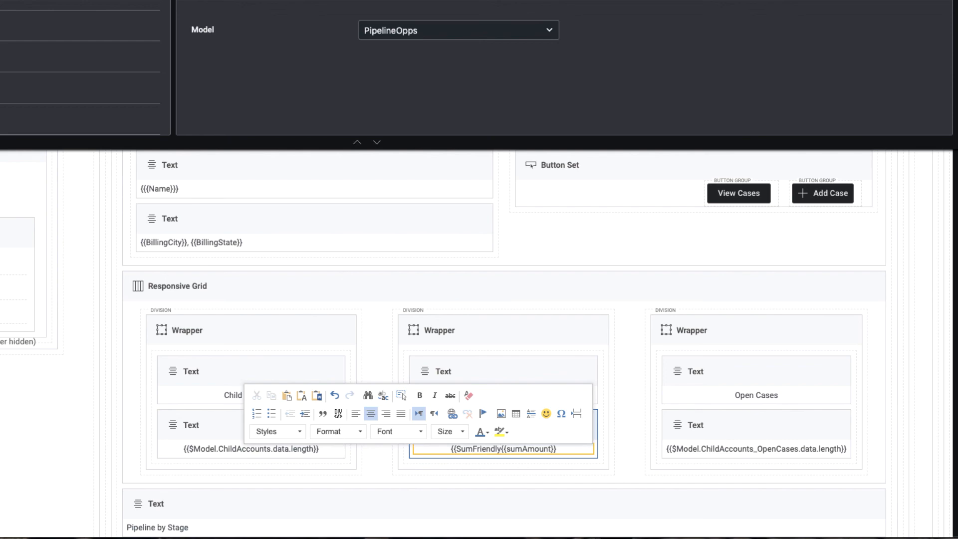
{"action": "type", "text": "}} -"}
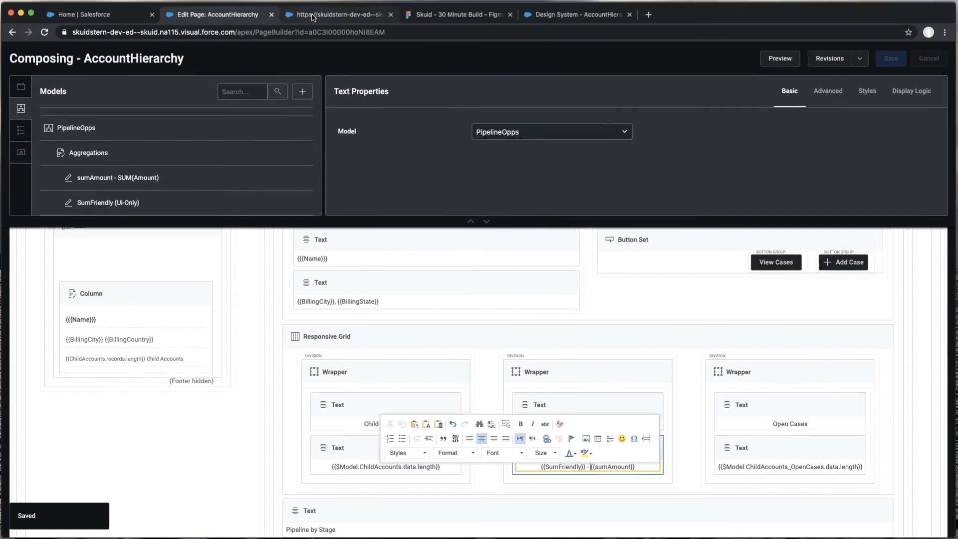
Reload the live page and compare the Pipeline card's value format with the Figma mockup.
{"action": "left_click", "coordinate": [313, 16]}
{"action": "key", "text": "super+r"}
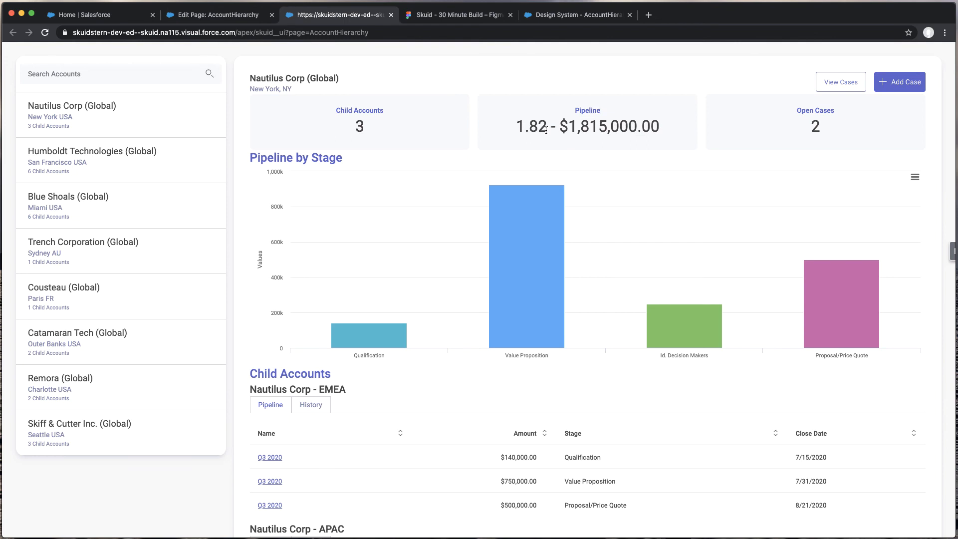
{"action": "left_click", "coordinate": [457, 18]}
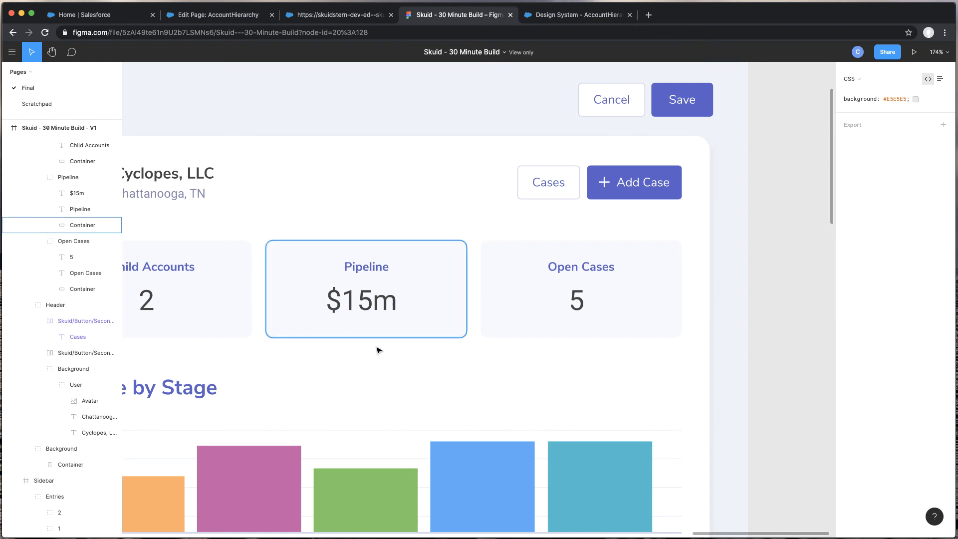
Back in the composer, try to replace the Pipeline card's value text with a conditional SumFriendly template, then undo it.
{"action": "left_click", "coordinate": [209, 16]}
{"action": "key", "text": "super+Tab"}
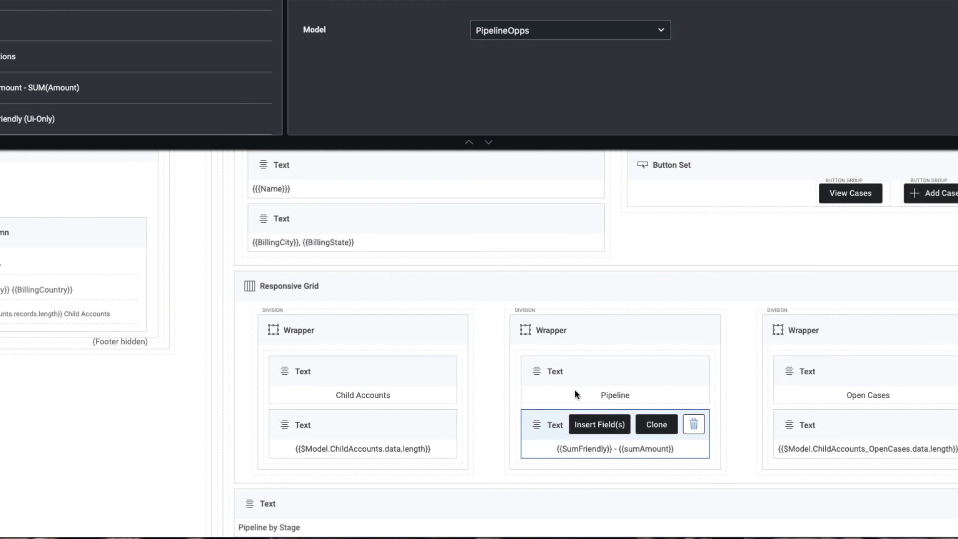
{"action": "left_click", "coordinate": [576, 374]}
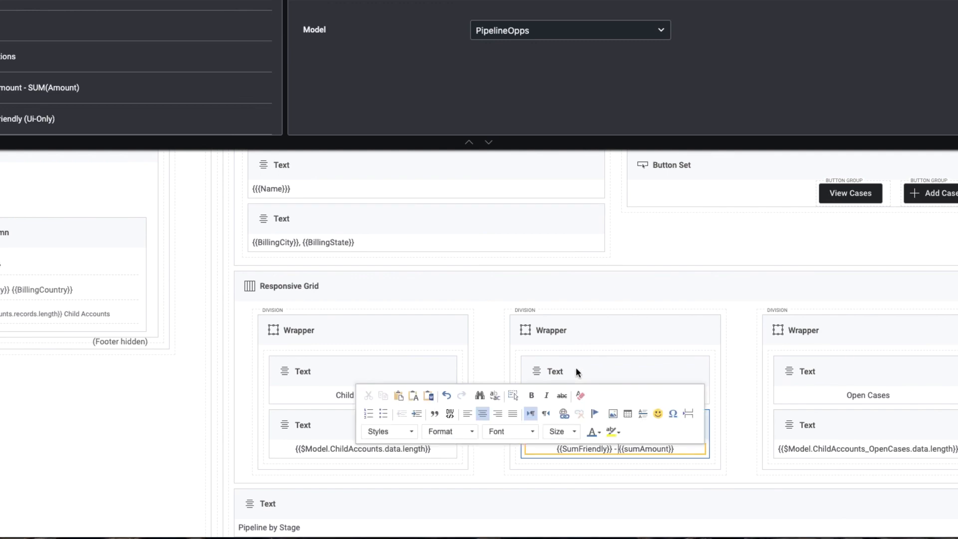
{"action": "left_click", "coordinate": [706, 428]}
{"action": "left_click", "coordinate": [631, 450]}
{"action": "mouse_move", "coordinate": [676, 449]}
{"action": "left_mouse_down"}
{"action": "mouse_move", "coordinate": [574, 444]}
{"action": "mouse_move", "coordinate": [586, 448]}
{"action": "left_mouse_up"}
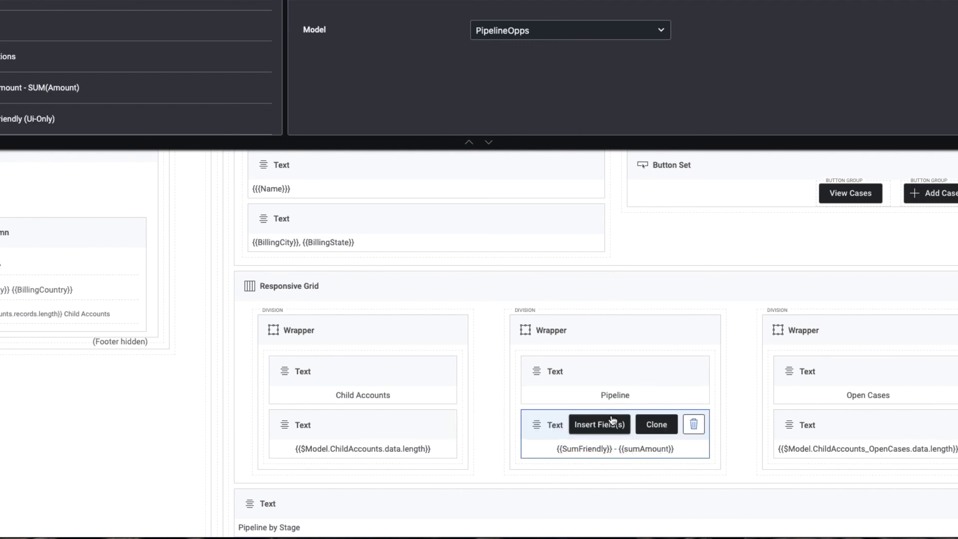
{"action": "double_click", "coordinate": [572, 449]}
{"action": "key", "text": "ctrl+a"}
{"action": "type", "text": "${{#SumFriendly}}{{SumFriendly}}m{{/SumFriendly}}{{^SumFriendly}}0{{/SumFriendly}}"}
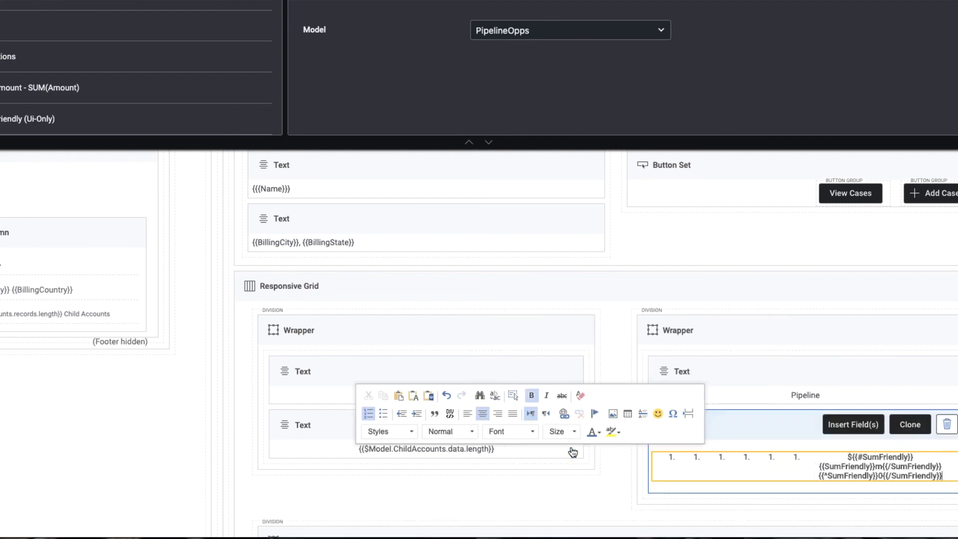
{"action": "key", "text": "ctrl+z"}
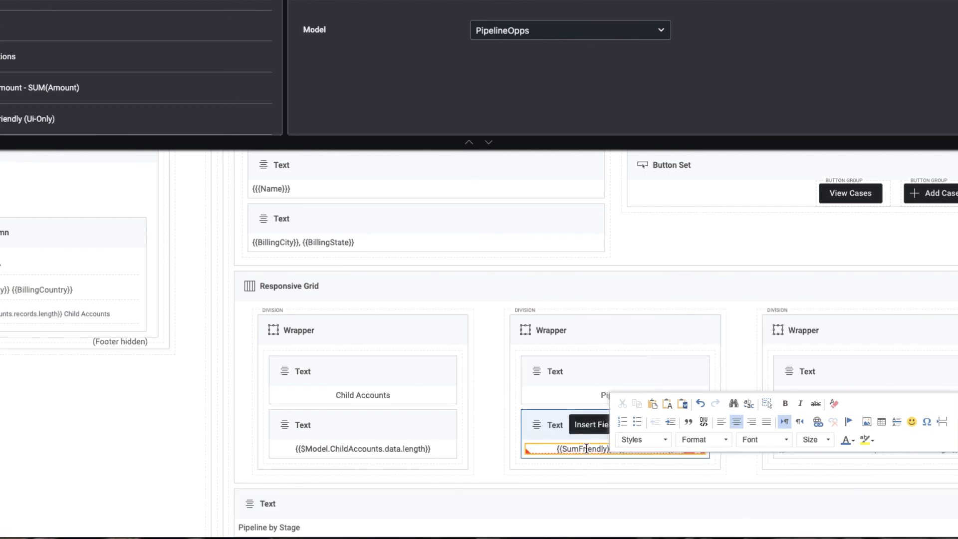
Replace the Pipeline card's value text with ${{#SumFriendly}}{{SumFriendly}}m{{/SumFriendly}}{{^SumFriendly}}0{{/SumFriendly}} and save the page.
{"action": "double_click", "coordinate": [587, 448]}
{"action": "key", "text": "super+Tab"}
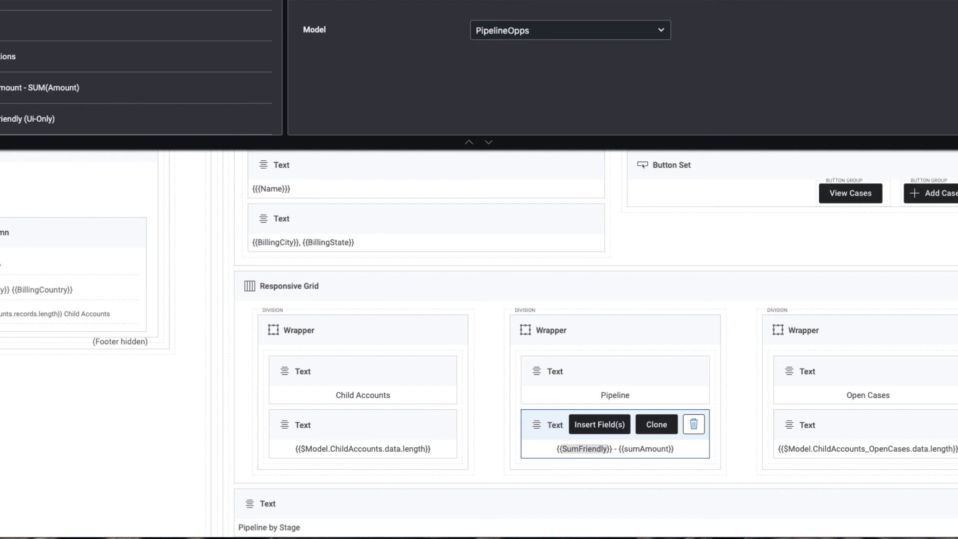
{"action": "triple_click", "coordinate": [614, 449]}
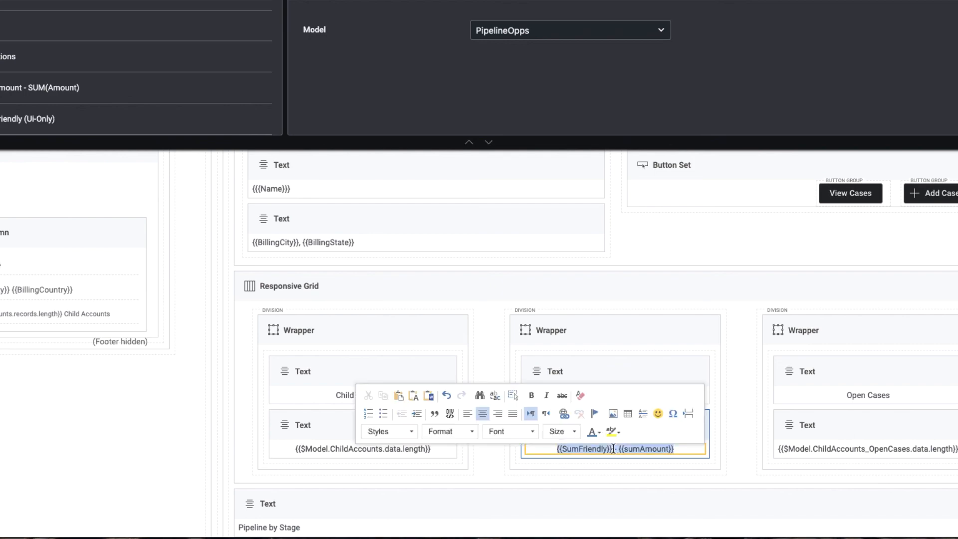
{"action": "type", "text": "{{#SumFriendly}} {{SumFriendly}}m{{/SumFriendly}} {{^SumFriendly}}0{{/SumFriendly}}"}
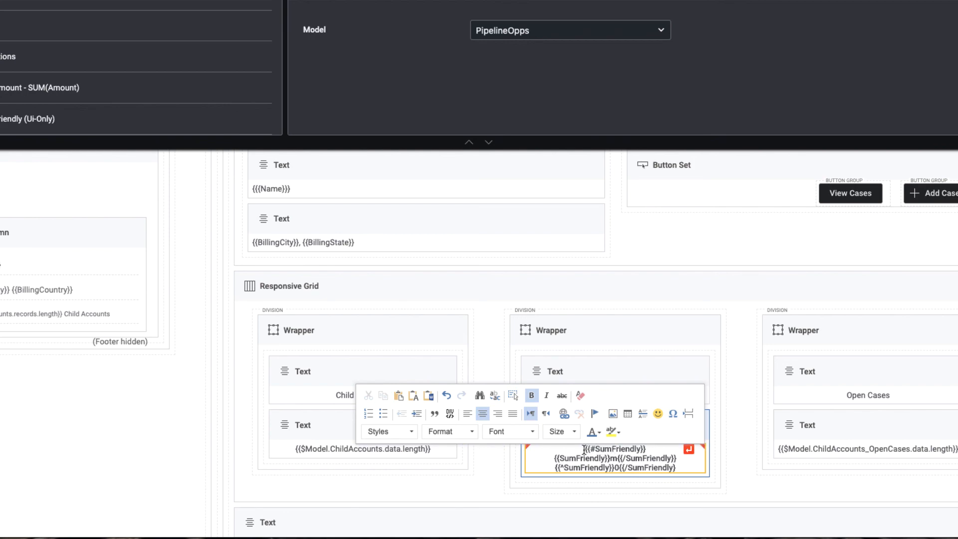
{"action": "type", "text": "$"}
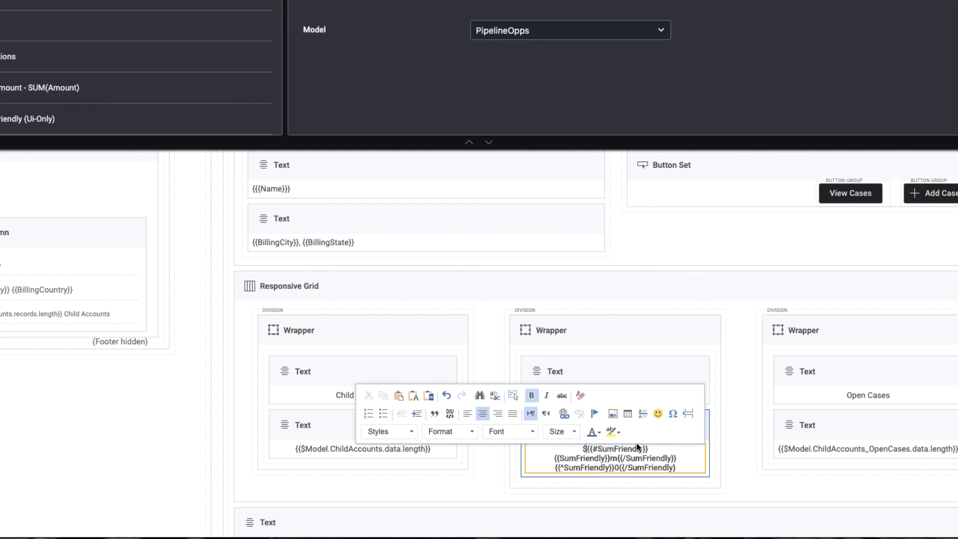
{"action": "left_click", "coordinate": [628, 373]}
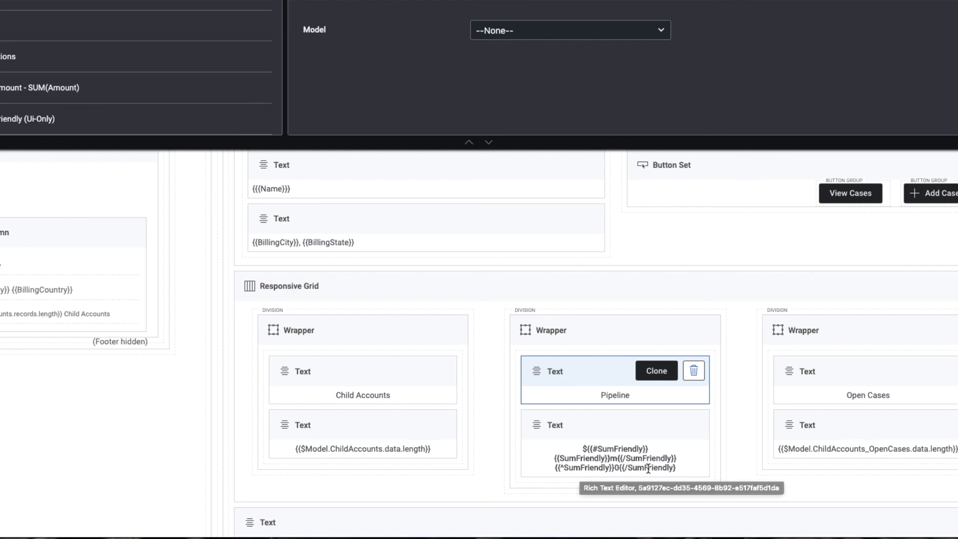
{"action": "left_click", "coordinate": [678, 469]}
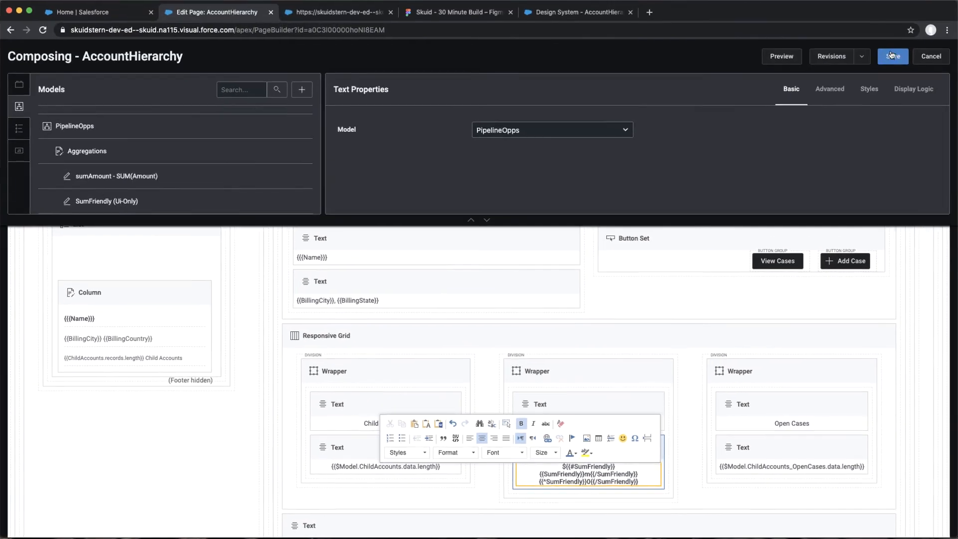
{"action": "left_click", "coordinate": [891, 59]}
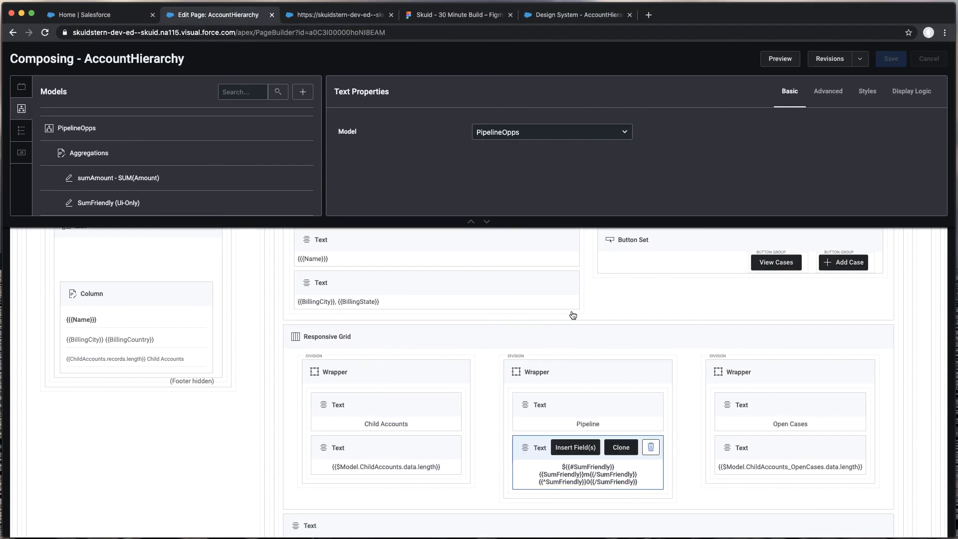
Reload the live page and compare the Pipeline value's font weight and styling with the whole Figma design.
{"action": "left_click", "coordinate": [300, 15]}
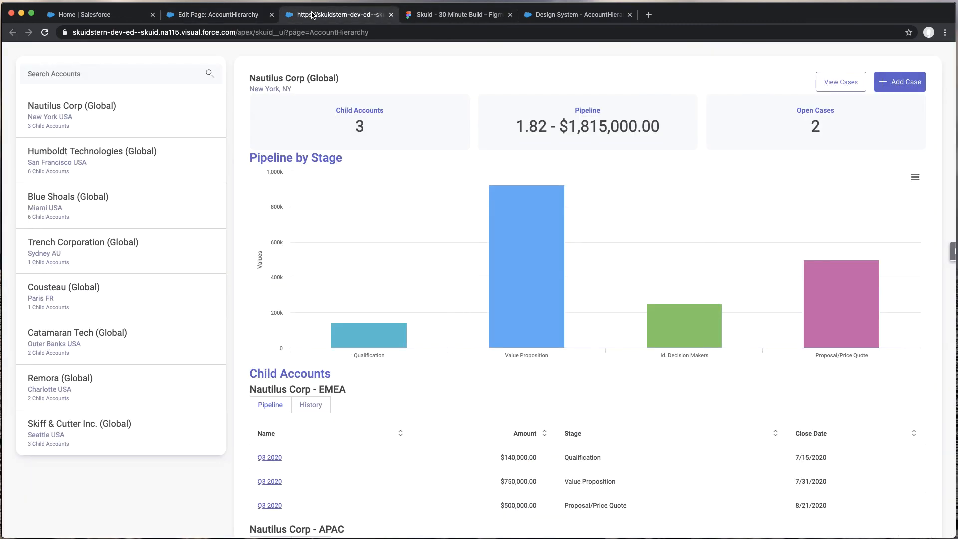
{"action": "key", "text": "super+r"}
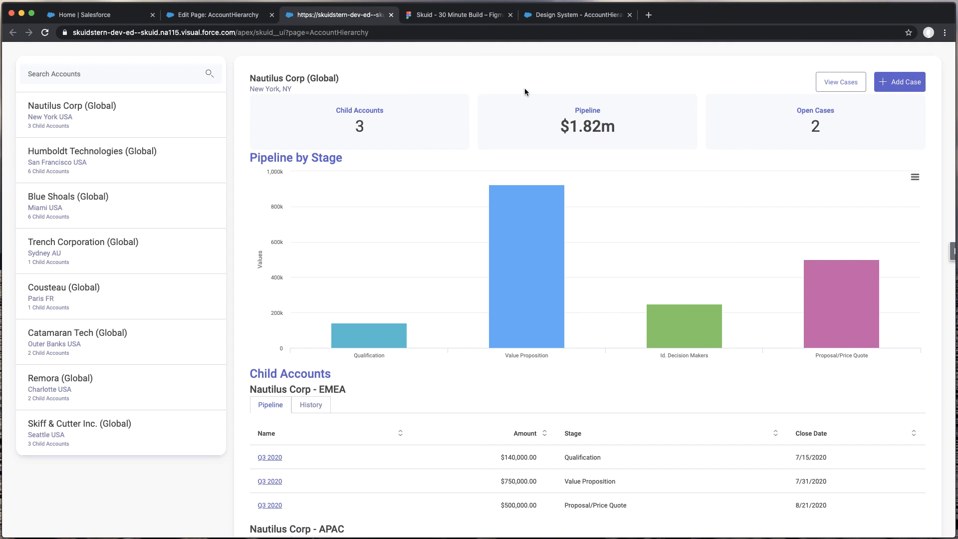
{"action": "left_click", "coordinate": [459, 14]}
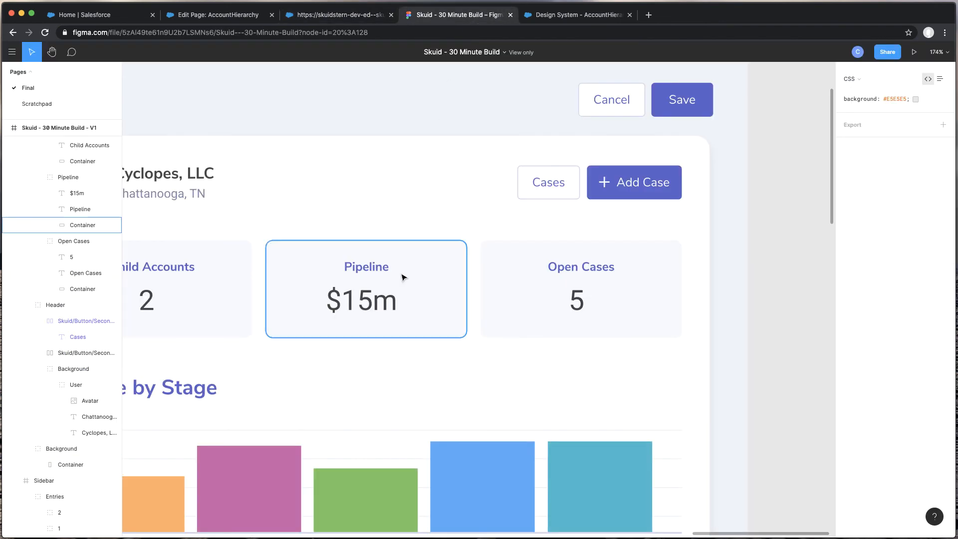
{"action": "scroll", "coordinate": [401, 276], "scroll_direction": "down", "scroll_amount": 10}
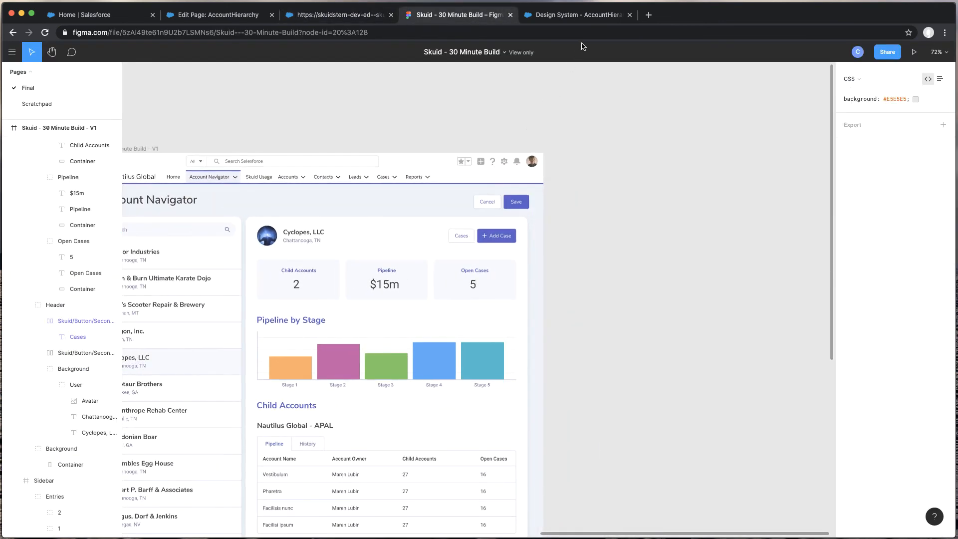
Switch to the AccountHierarchy design system and examine the font settings of the Text component's KPI Content style.
{"action": "left_click", "coordinate": [557, 17]}
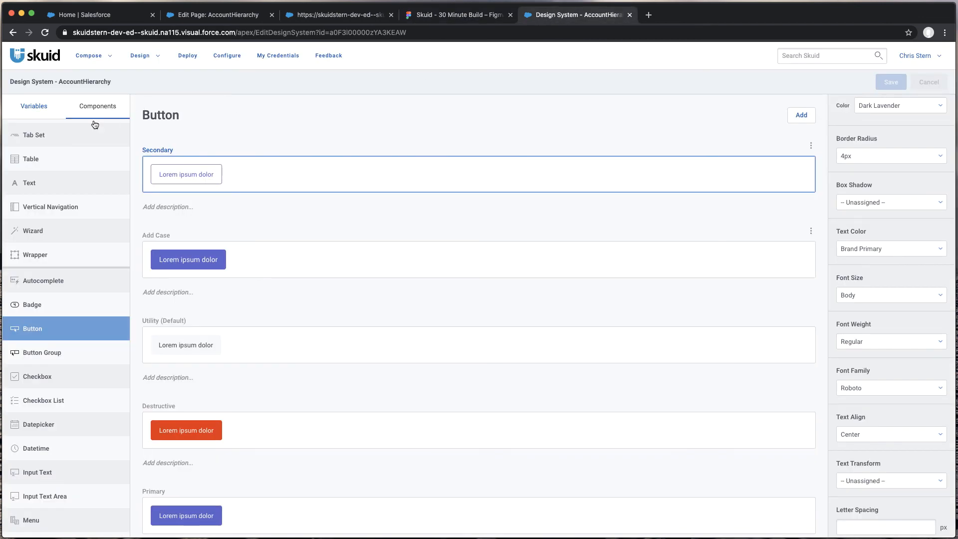
{"action": "scroll", "coordinate": [52, 329], "scroll_direction": "down", "scroll_amount": 1}
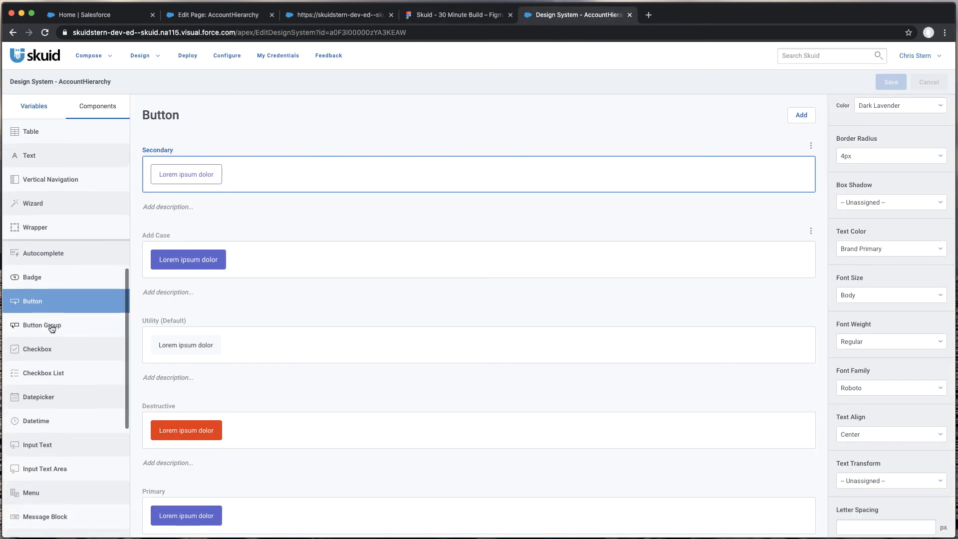
{"action": "scroll", "coordinate": [52, 328], "scroll_direction": "down", "scroll_amount": 5}
{"action": "left_click", "coordinate": [53, 327]}
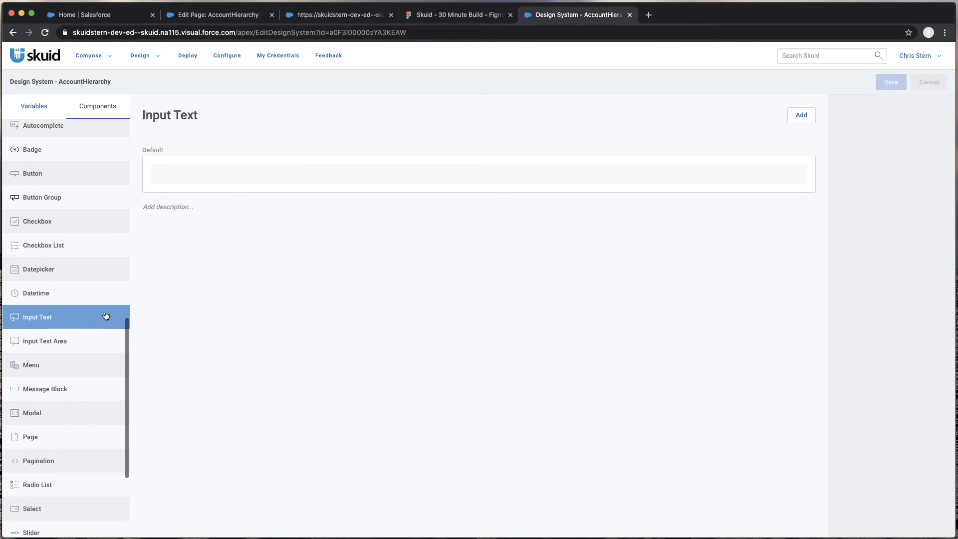
{"action": "scroll", "coordinate": [87, 346], "scroll_direction": "up", "scroll_amount": 9}
{"action": "scroll", "coordinate": [87, 345], "scroll_direction": "up", "scroll_amount": 4}
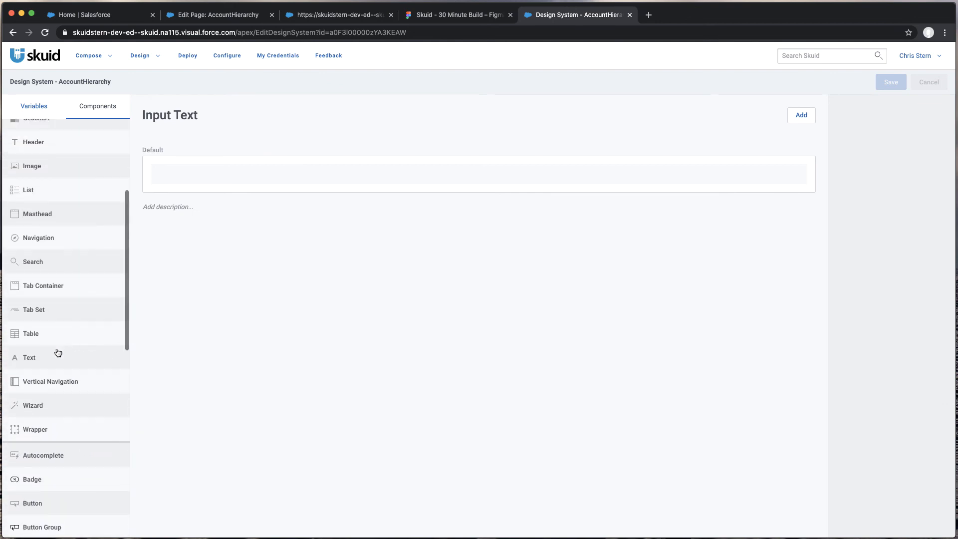
{"action": "left_click", "coordinate": [58, 354]}
{"action": "scroll", "coordinate": [317, 377], "scroll_direction": "down", "scroll_amount": 9}
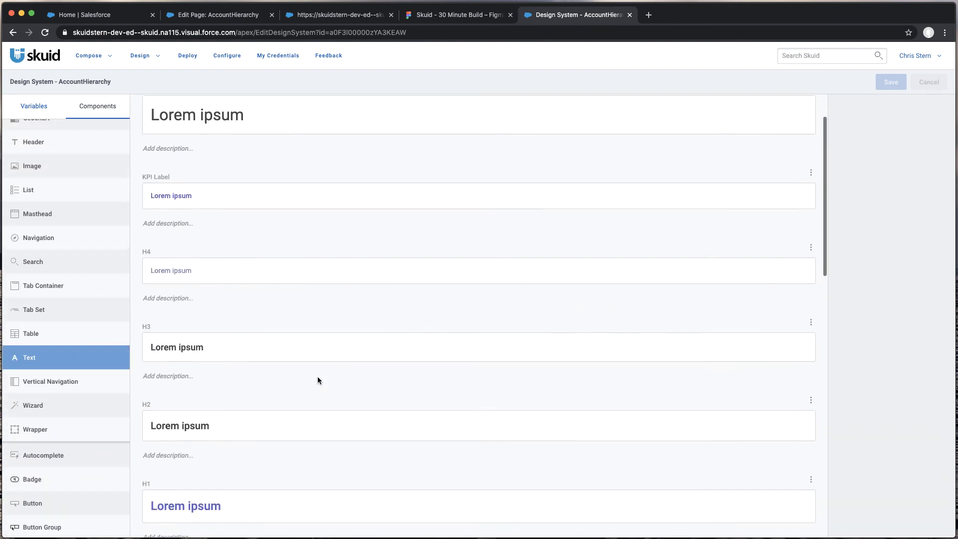
{"action": "scroll", "coordinate": [319, 382], "scroll_direction": "up", "scroll_amount": 9}
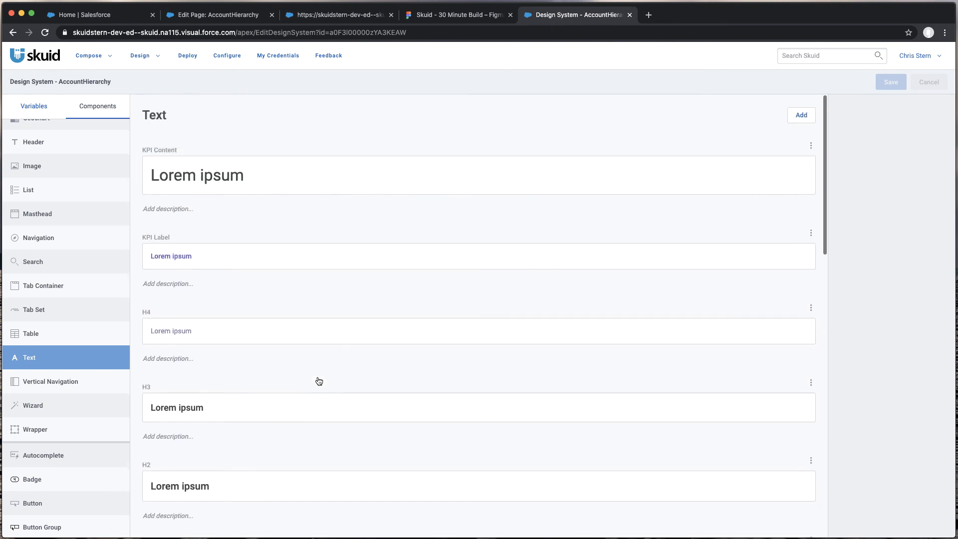
{"action": "left_click", "coordinate": [488, 161]}
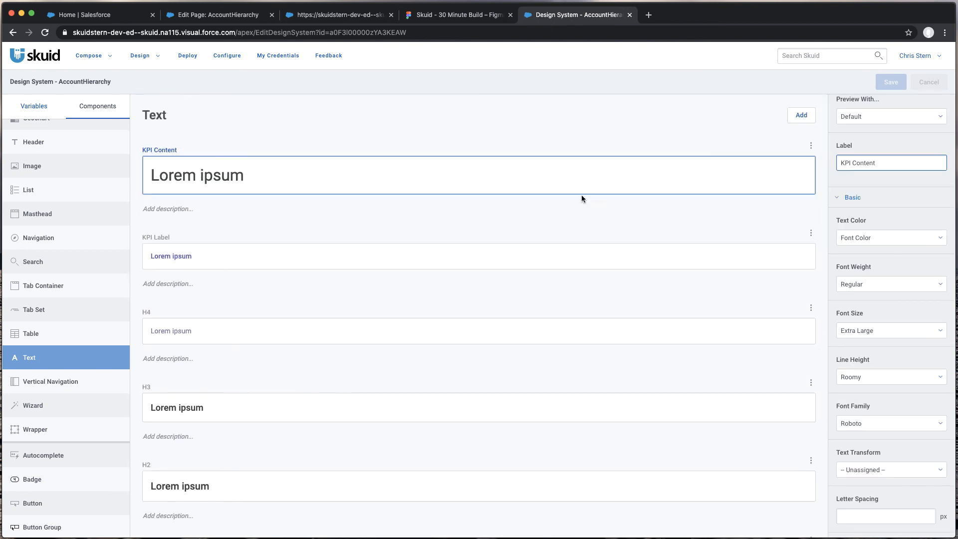
Add a font weight variable labelled 300 with a weight of 300 to the design system's typography.
{"action": "left_click", "coordinate": [39, 107]}
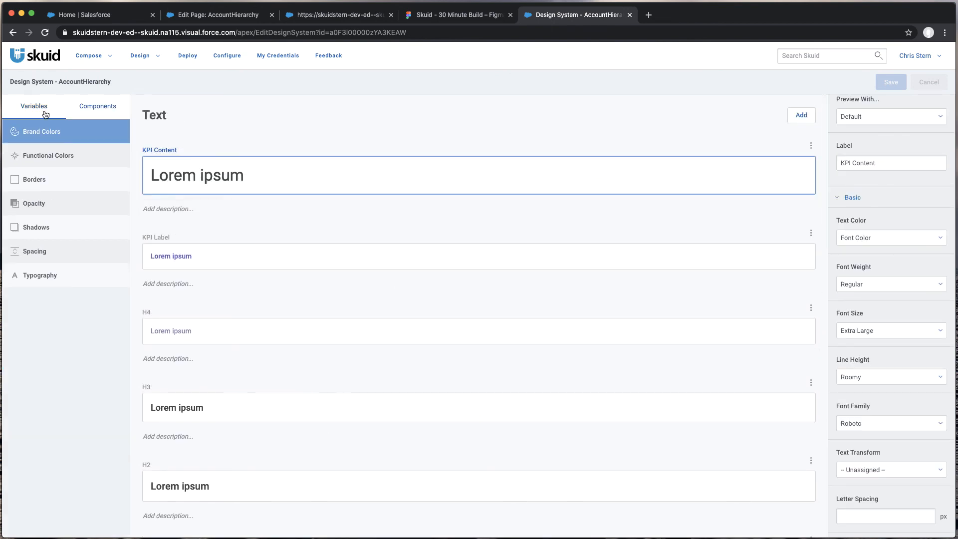
{"action": "left_click", "coordinate": [63, 278]}
{"action": "scroll", "coordinate": [478, 284], "scroll_direction": "down", "scroll_amount": 15}
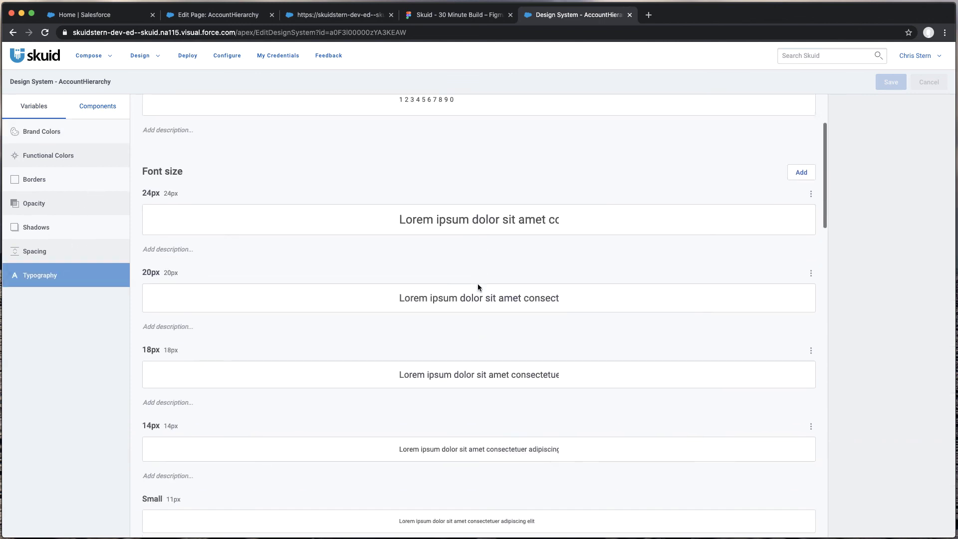
{"action": "scroll", "coordinate": [480, 287], "scroll_direction": "down", "scroll_amount": 4}
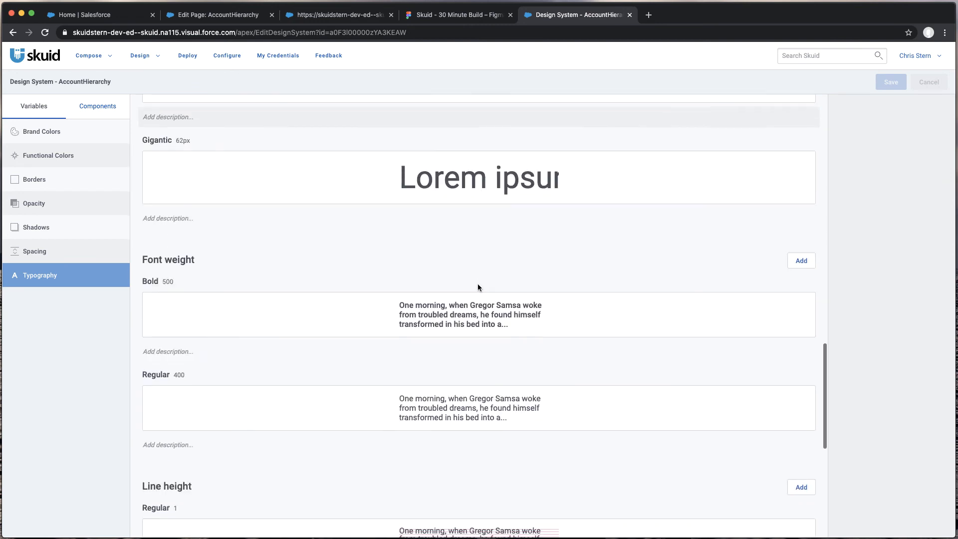
{"action": "left_click", "coordinate": [802, 262]}
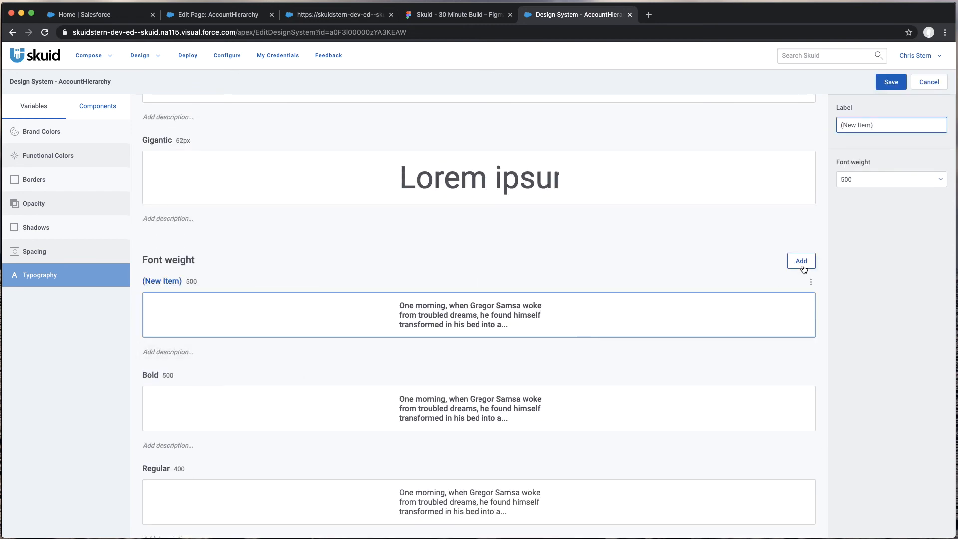
{"action": "triple_click", "coordinate": [885, 131]}
{"action": "type", "text": "300"}
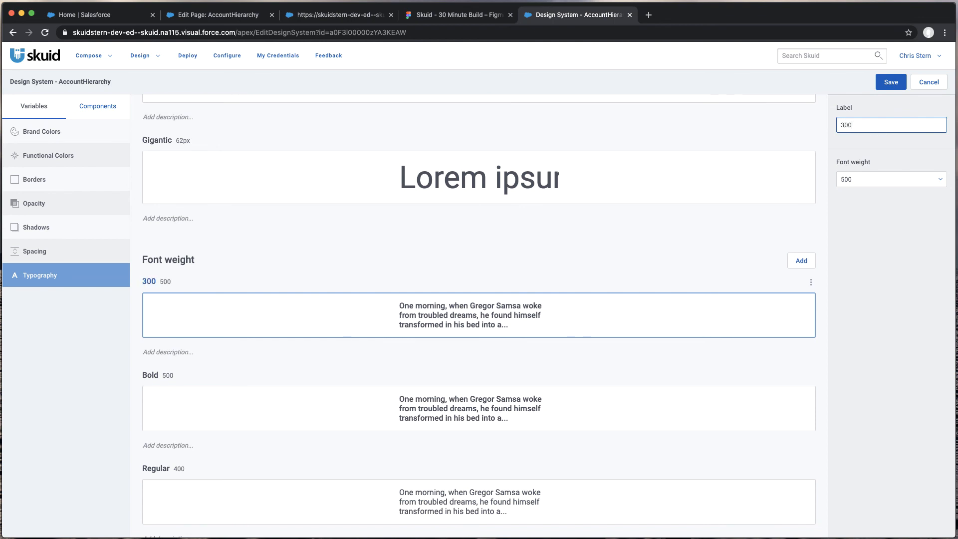
{"action": "left_click", "coordinate": [862, 181]}
{"action": "left_click", "coordinate": [856, 319]}
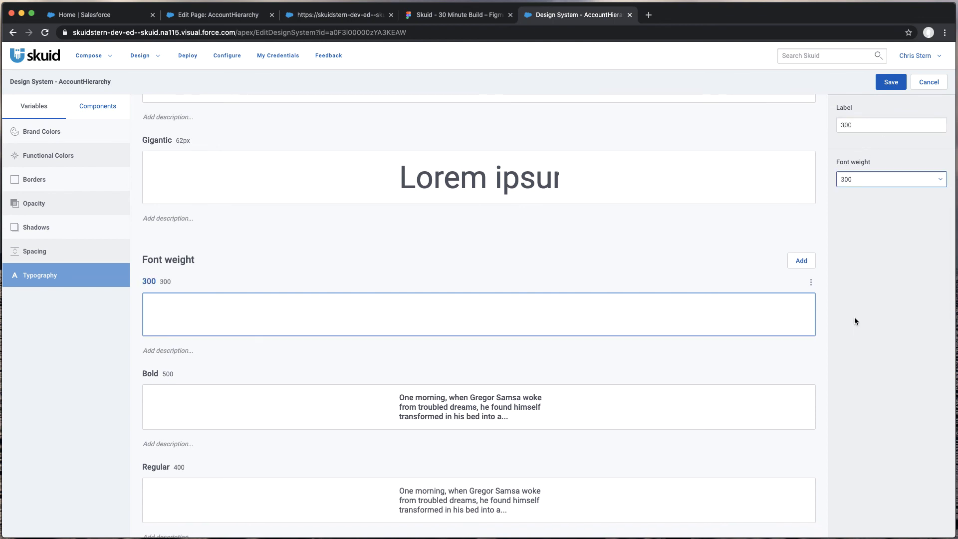
Set the font weight of the Text component's KPI Content style to 300 and save the design system.
{"action": "left_click", "coordinate": [102, 111]}
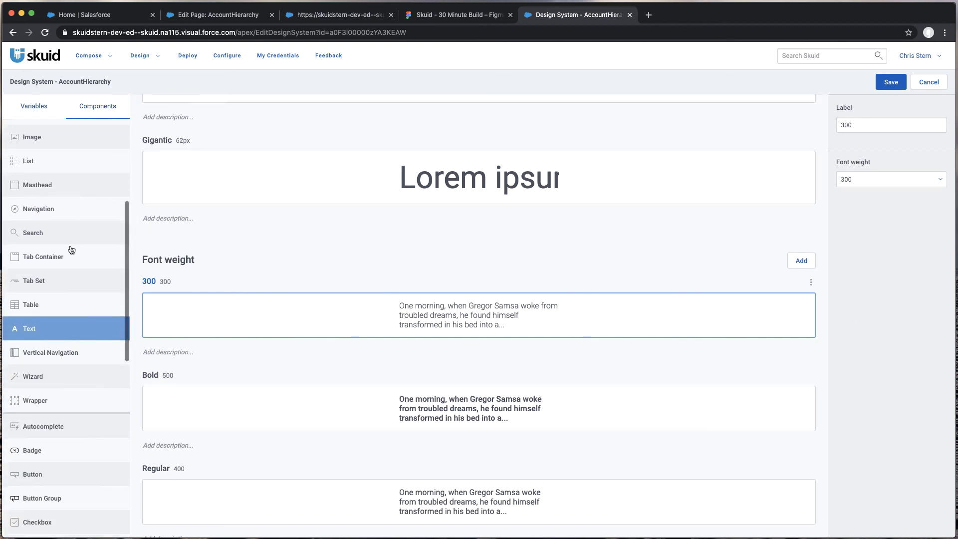
{"action": "scroll", "coordinate": [309, 295], "scroll_direction": "up", "scroll_amount": 15}
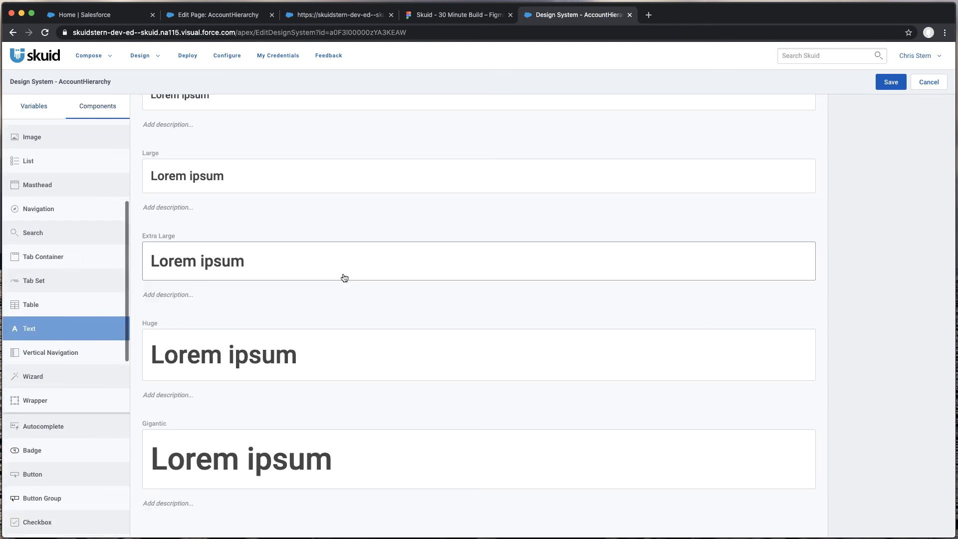
{"action": "left_click", "coordinate": [377, 180]}
{"action": "left_click", "coordinate": [937, 289]}
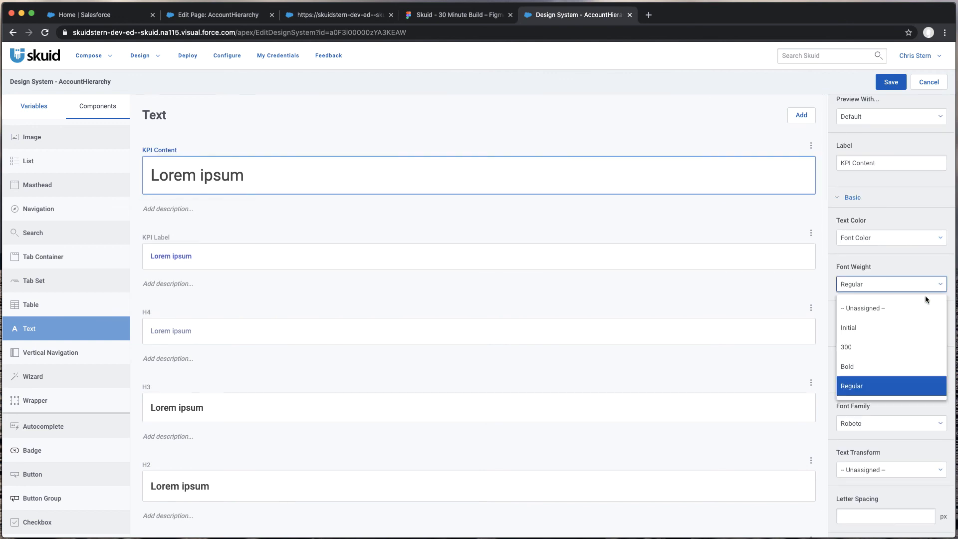
{"action": "left_click", "coordinate": [891, 348]}
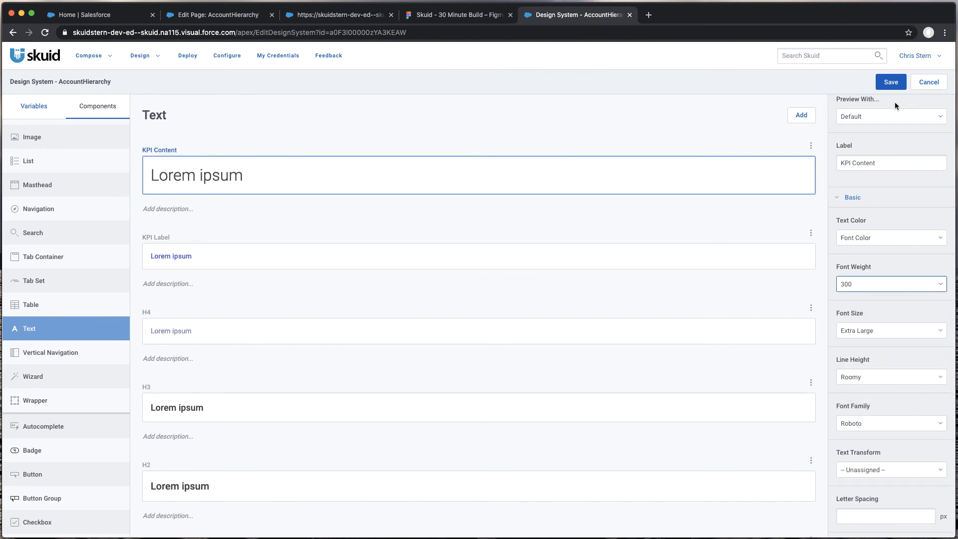
{"action": "left_click", "coordinate": [881, 85]}
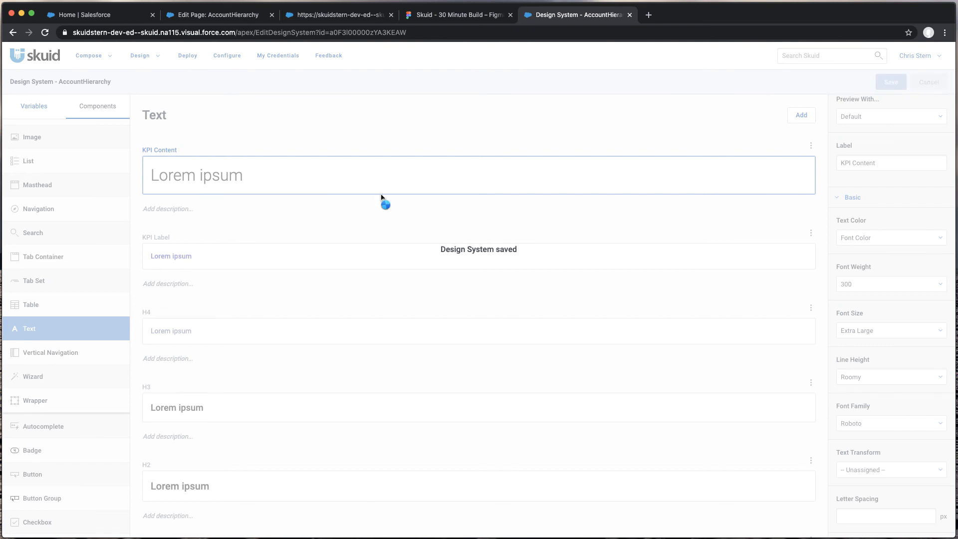
Switch to the live AccountHierarchy page, reload it and compare the font weights of the three KPI card values.
{"action": "left_click", "coordinate": [325, 18]}
{"action": "mouse_move", "coordinate": [514, 195]}
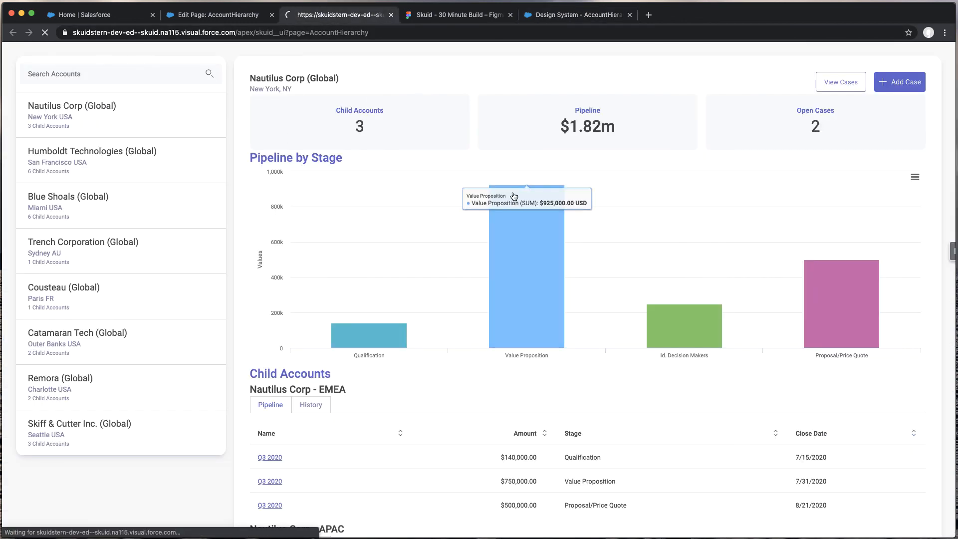
{"action": "key", "text": "super+r"}
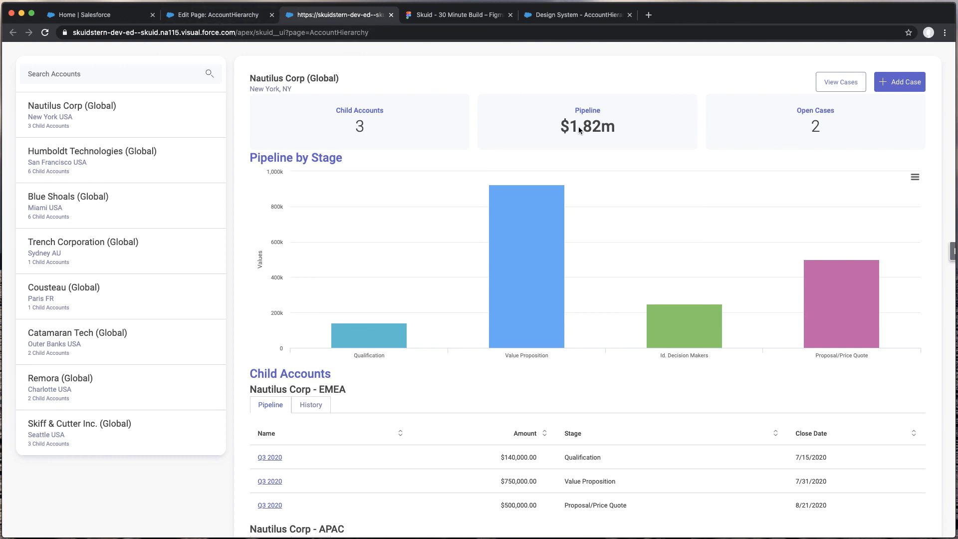
Back in the composer, check the Pipeline card value's style variant and the inline formatting of its template text.
{"action": "left_click", "coordinate": [224, 16]}
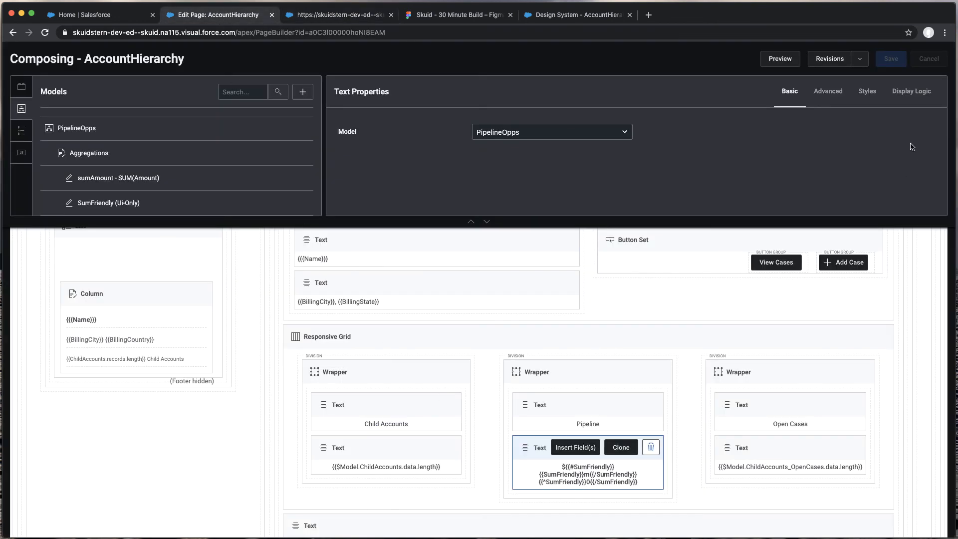
{"action": "left_click", "coordinate": [869, 99]}
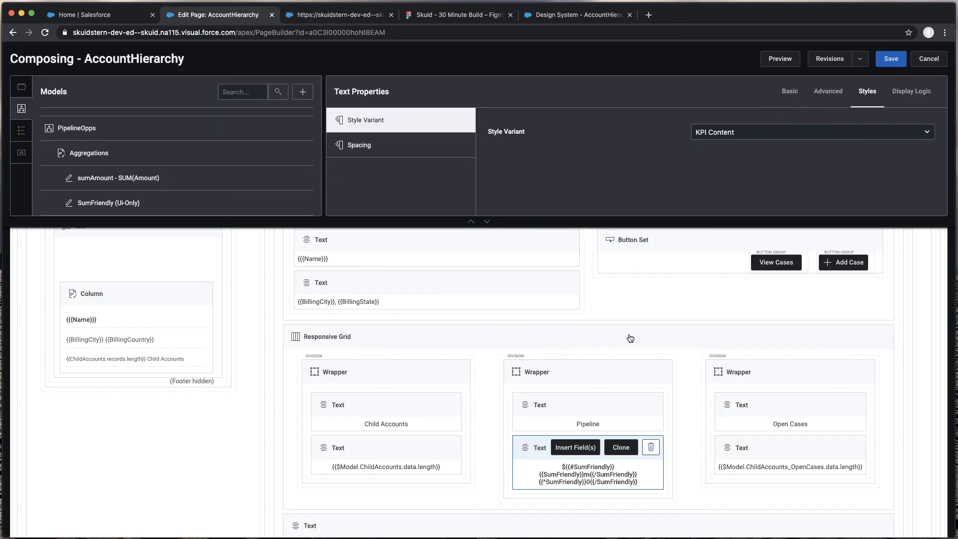
{"action": "double_click", "coordinate": [588, 475]}
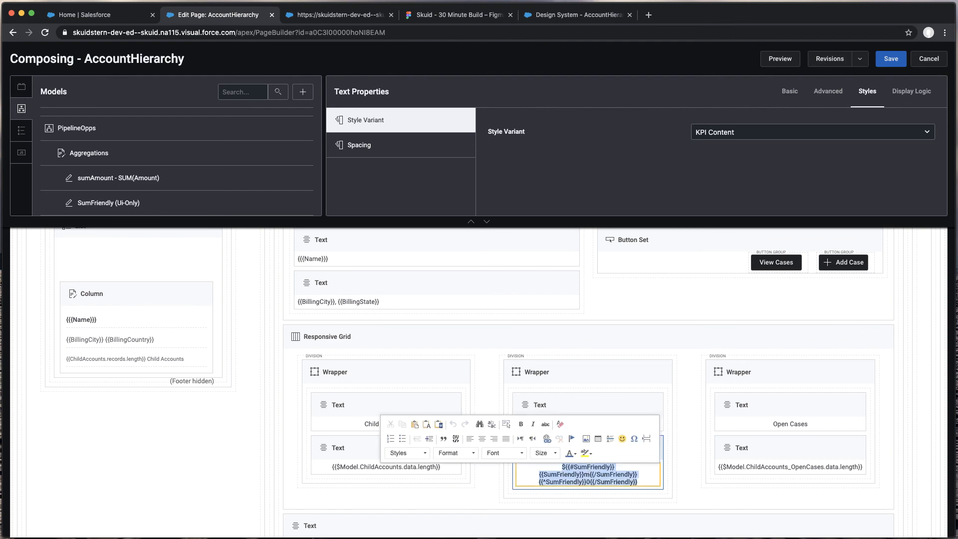
{"action": "key", "text": "super+Tab"}
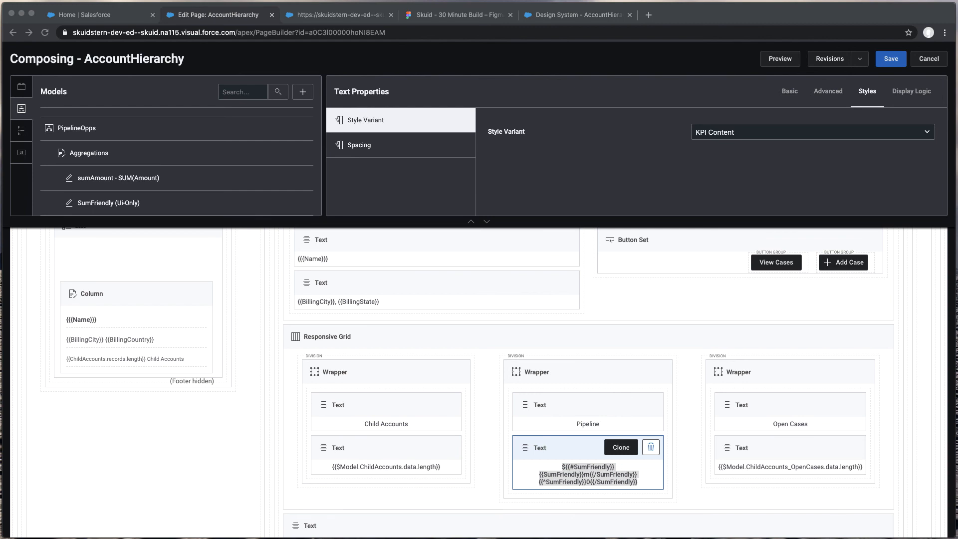
{"action": "left_click", "coordinate": [606, 480]}
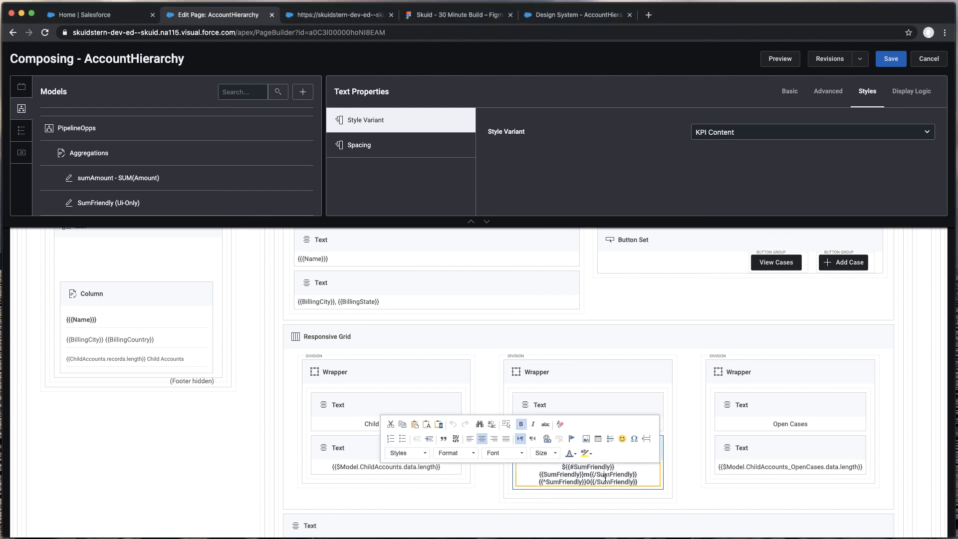
{"action": "key", "text": "super+a"}
{"action": "left_click", "coordinate": [605, 481]}
{"action": "left_click", "coordinate": [575, 408]}
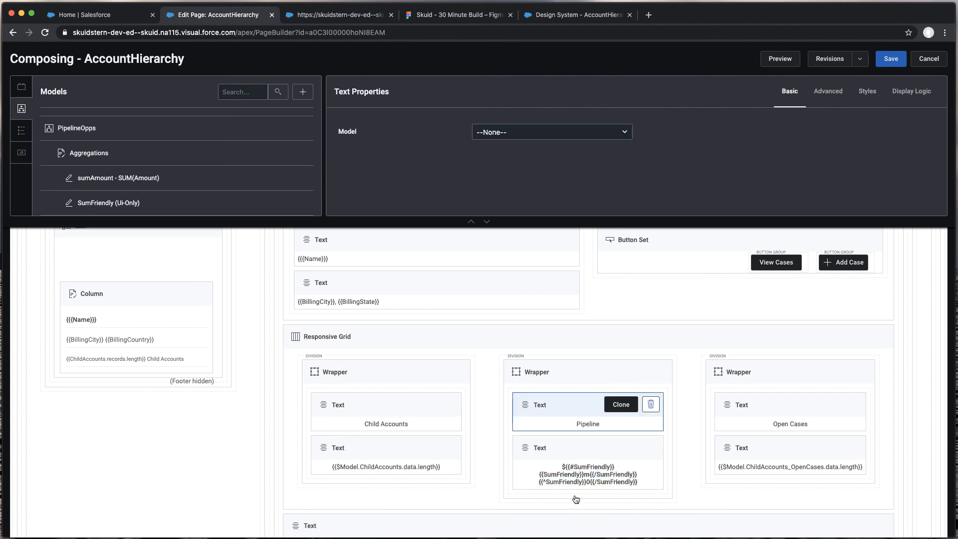
{"action": "left_click", "coordinate": [574, 449]}
{"action": "left_click", "coordinate": [856, 95]}
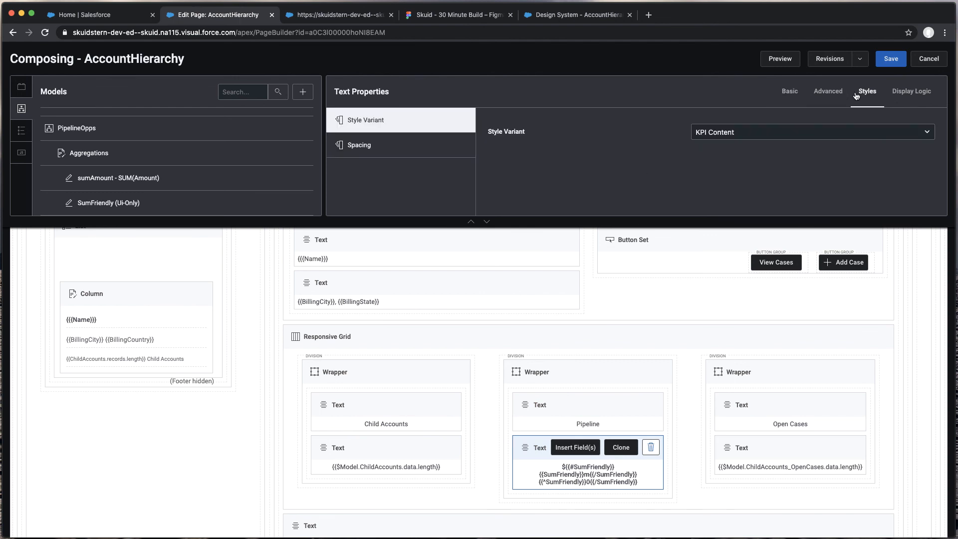
Save the page and reload the live page to check the Pipeline value's font weight.
{"action": "left_click", "coordinate": [896, 58]}
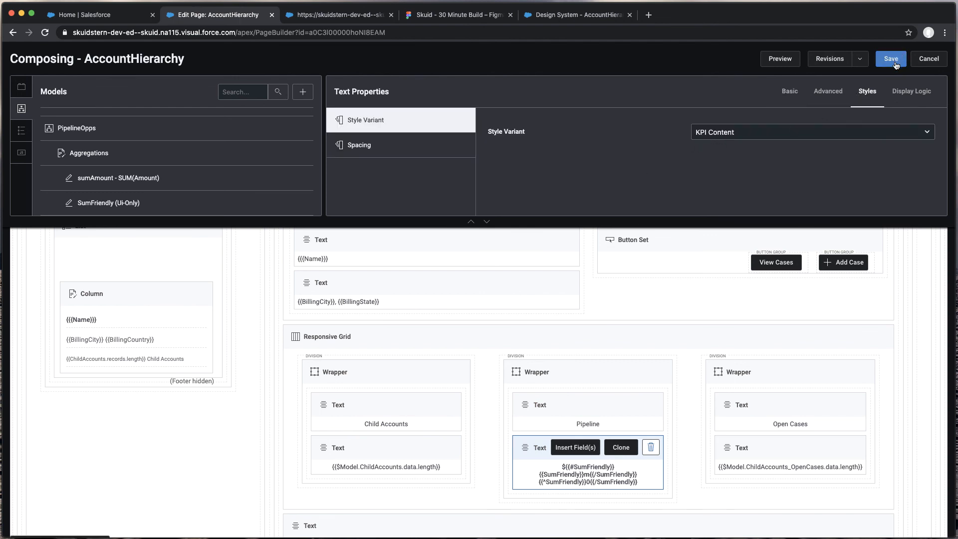
{"action": "left_click", "coordinate": [334, 16]}
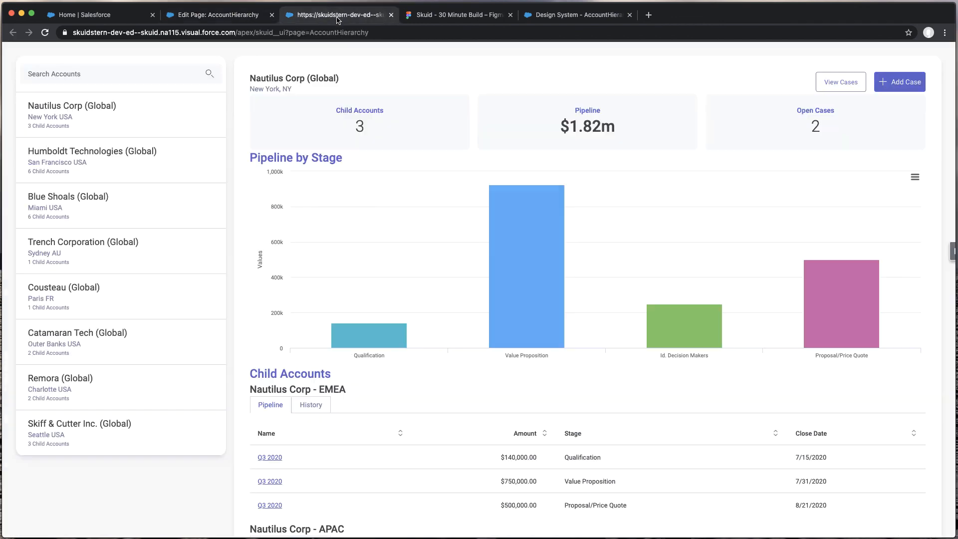
{"action": "mouse_move", "coordinate": [512, 265]}
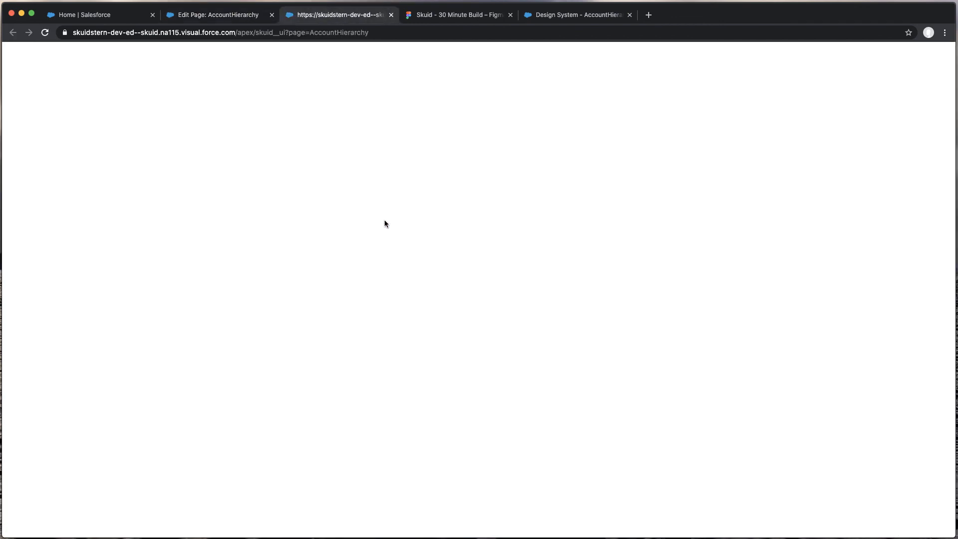
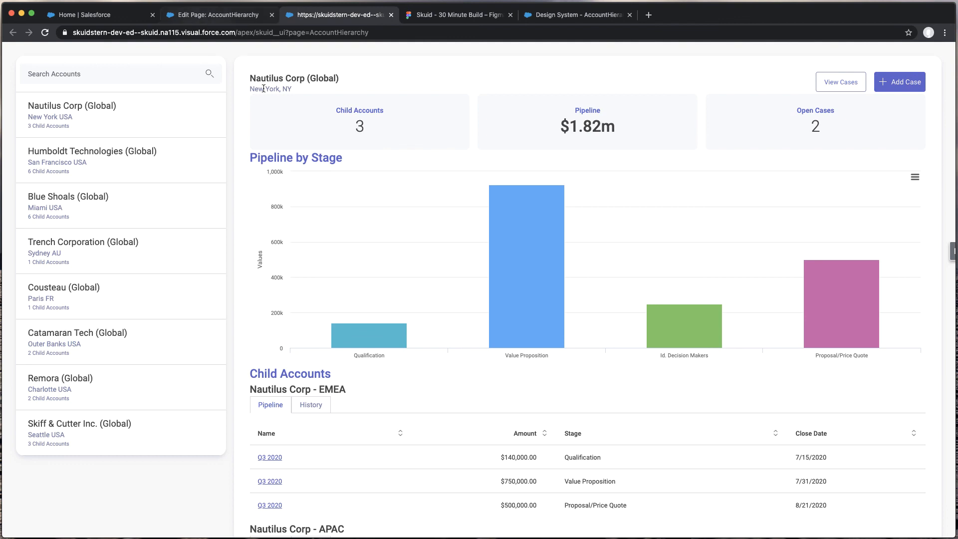
In the design system, set the KPI Content text style's font weight back to Regular and save.
{"action": "left_click", "coordinate": [577, 15]}
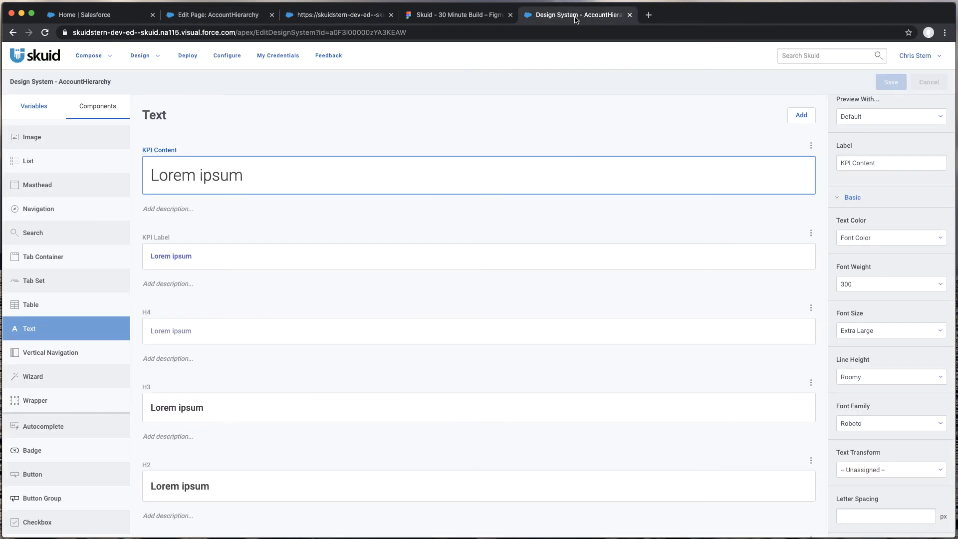
{"action": "left_click", "coordinate": [918, 287]}
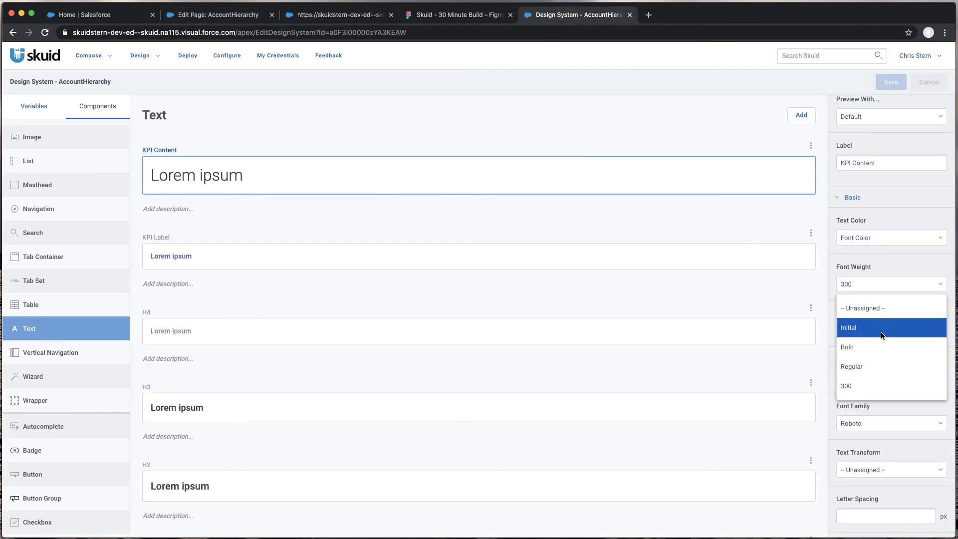
{"action": "left_click", "coordinate": [874, 368]}
{"action": "left_click", "coordinate": [892, 82]}
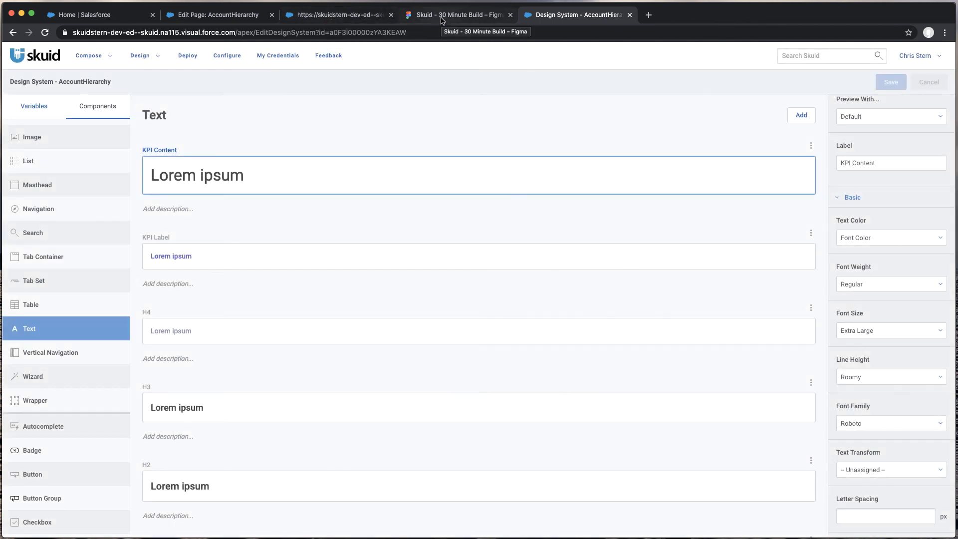
In the Figma design, inspect the spacing between the KPI cards, the Pipeline by Stage heading and the chart.
{"action": "left_click", "coordinate": [442, 16]}
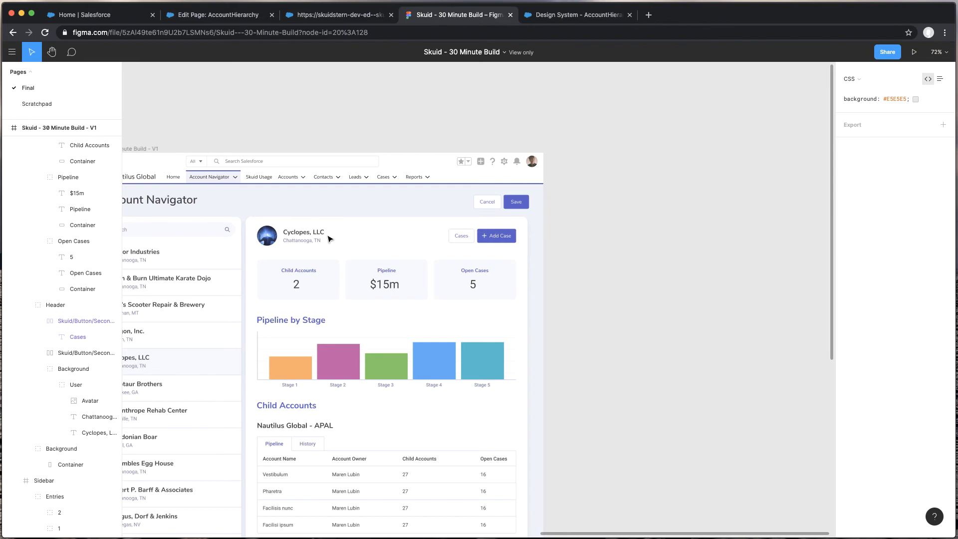
{"action": "scroll", "coordinate": [302, 277], "scroll_direction": "up", "scroll_amount": 5}
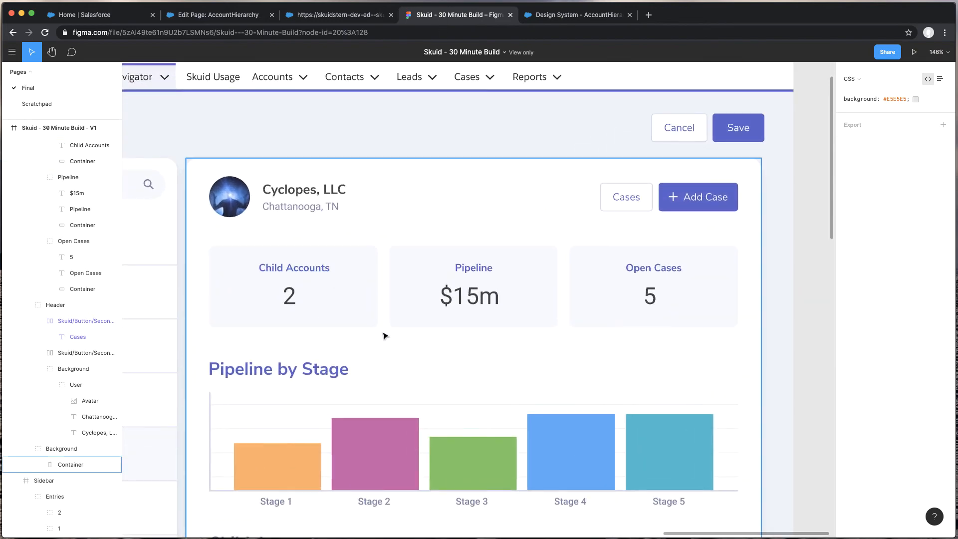
{"action": "left_click", "coordinate": [364, 300]}
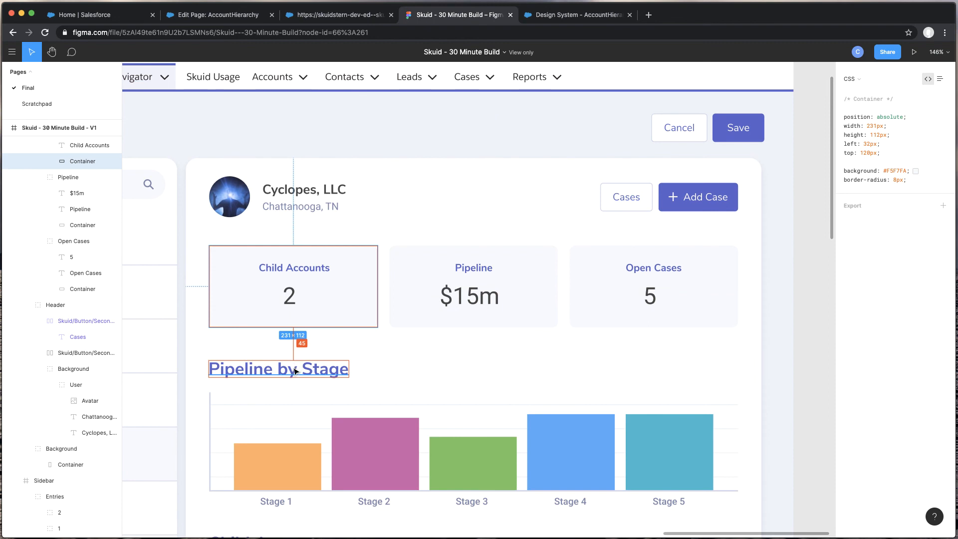
{"action": "left_click", "coordinate": [210, 399]}
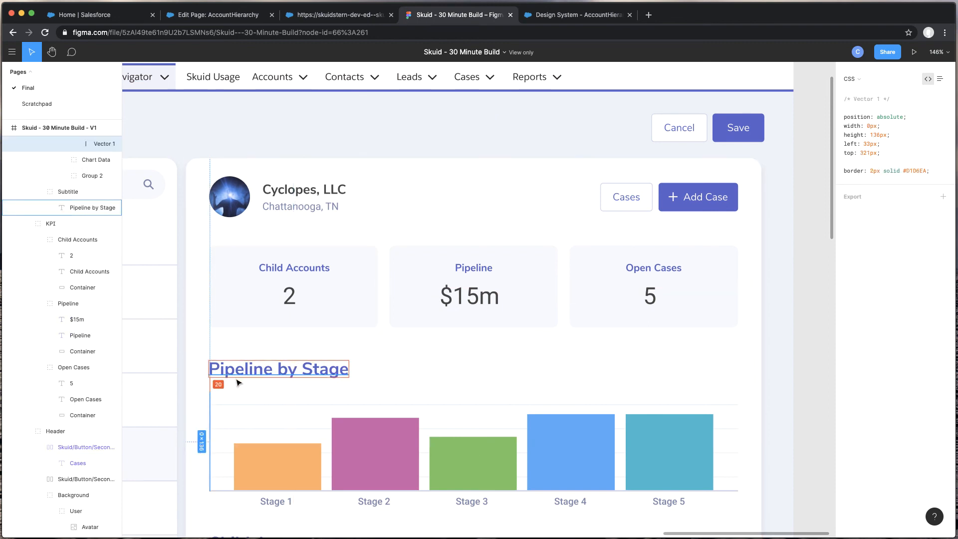
{"action": "scroll", "coordinate": [238, 384], "scroll_direction": "down", "scroll_amount": 4}
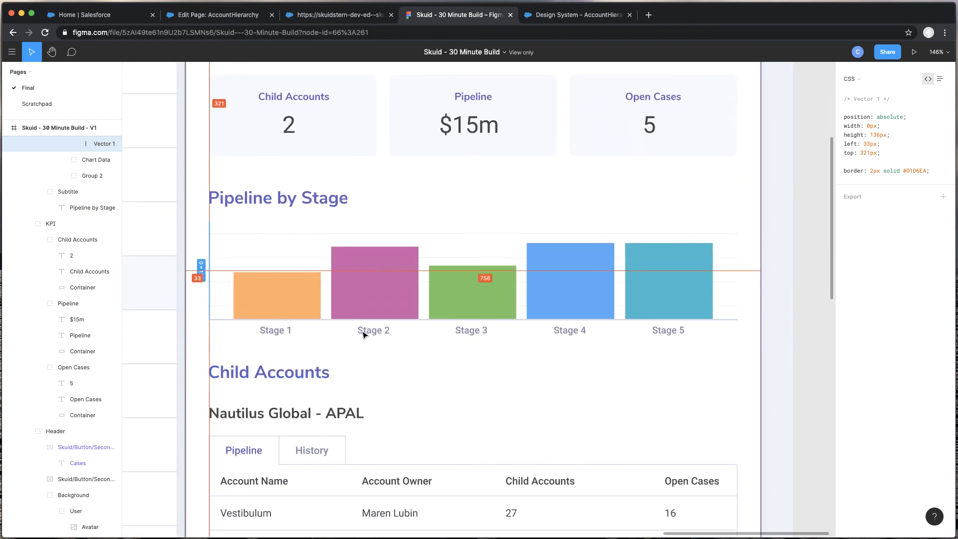
{"action": "scroll", "coordinate": [363, 334], "scroll_direction": "up", "scroll_amount": 3}
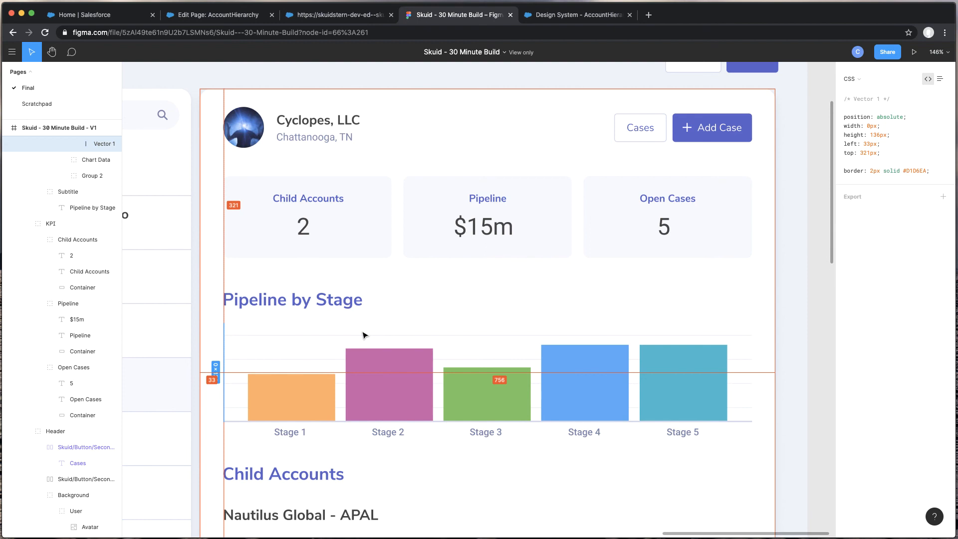
{"action": "left_click", "coordinate": [269, 301]}
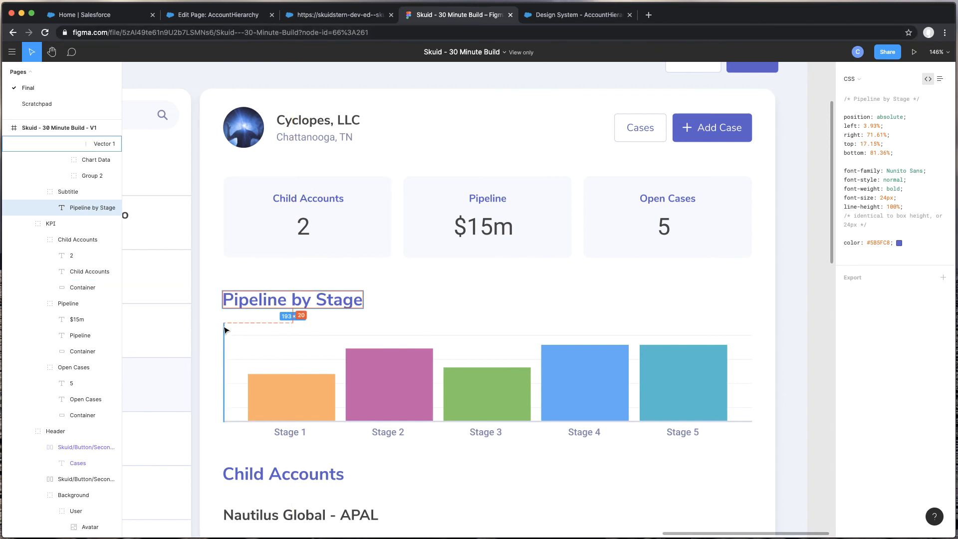
Back in the page composer, set the top margin of the responsive grid holding the KPI cards to 45px.
{"action": "left_click", "coordinate": [209, 15]}
{"action": "scroll", "coordinate": [417, 355], "scroll_direction": "up", "scroll_amount": 1}
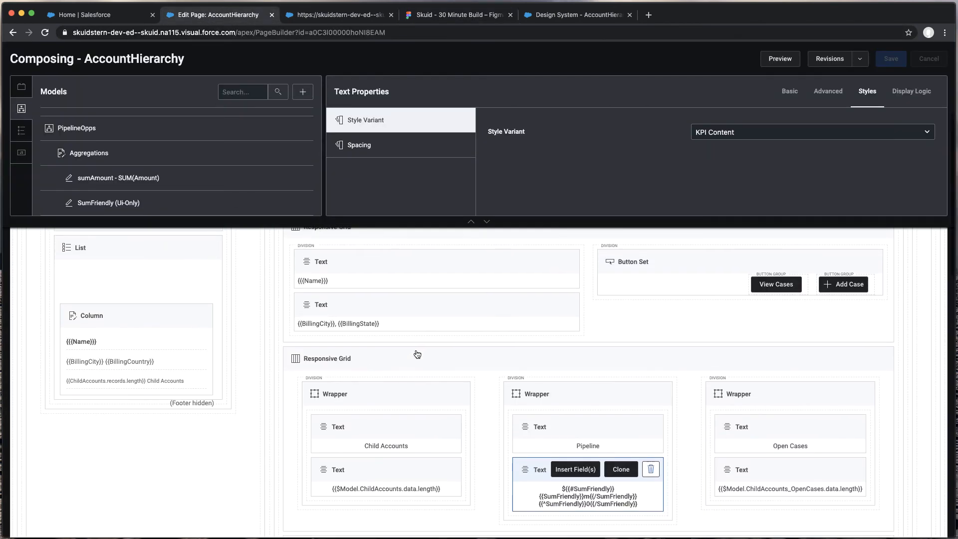
{"action": "left_click", "coordinate": [409, 355]}
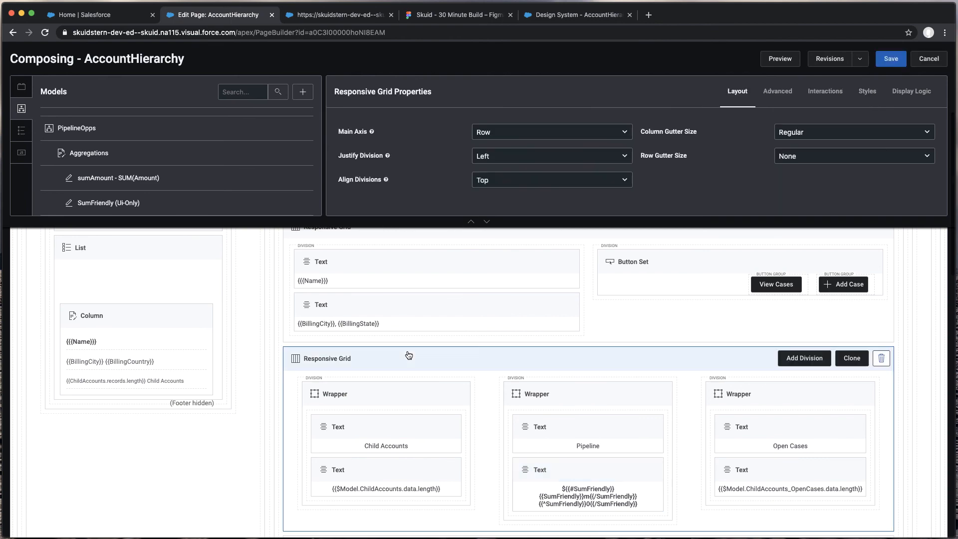
{"action": "left_click", "coordinate": [868, 92]}
{"action": "left_click", "coordinate": [379, 145]}
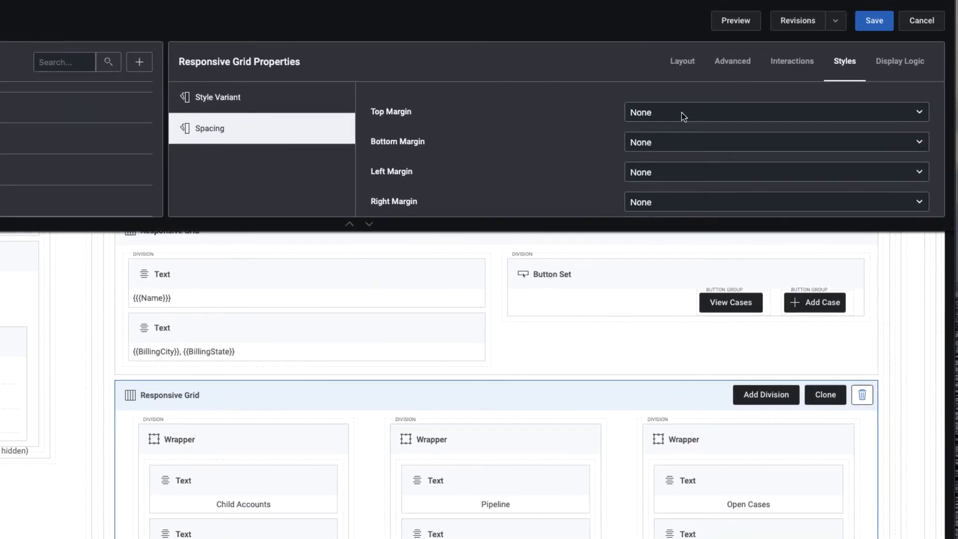
{"action": "left_click", "coordinate": [711, 124]}
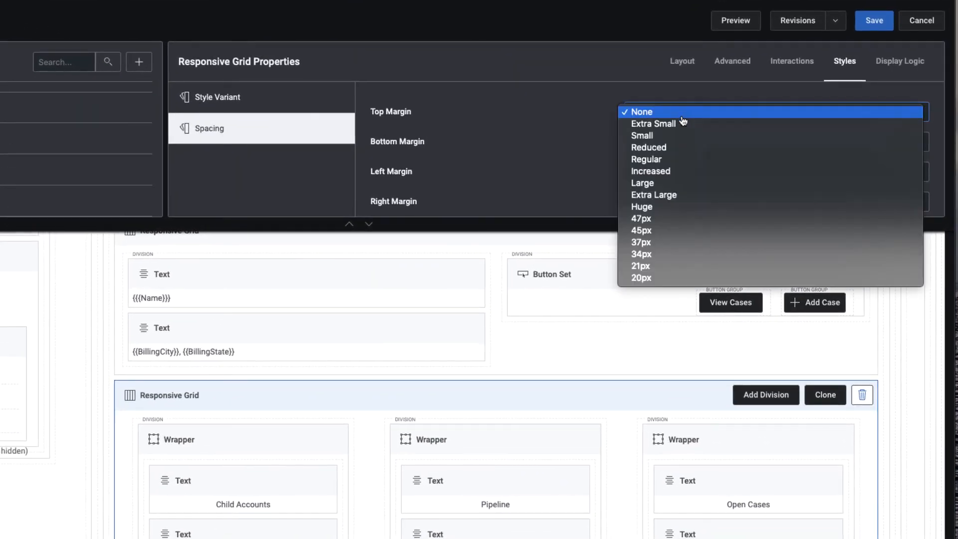
{"action": "left_click", "coordinate": [676, 230]}
Check the style settings of the Pipeline by Stage heading text.
{"action": "scroll", "coordinate": [292, 409], "scroll_direction": "down", "scroll_amount": 5}
{"action": "scroll", "coordinate": [280, 413], "scroll_direction": "down", "scroll_amount": 3}
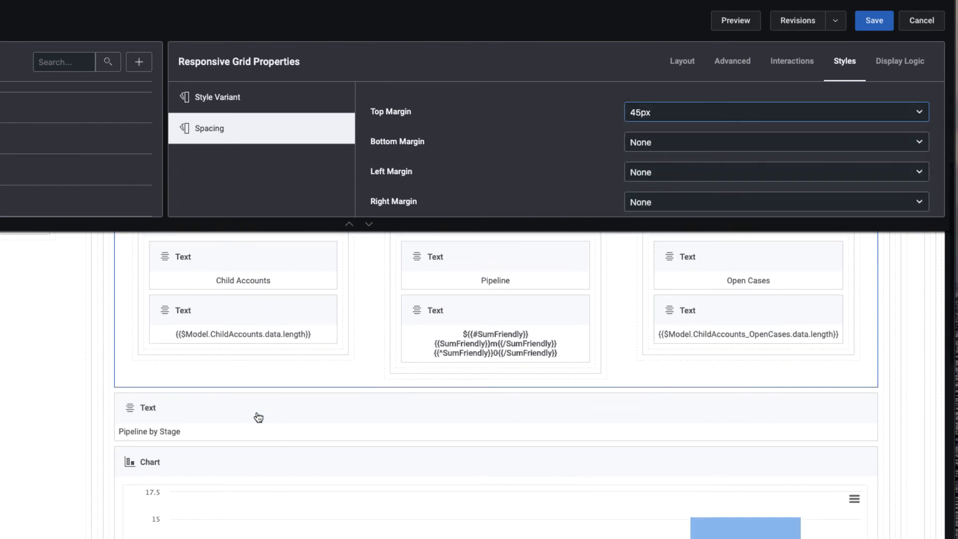
{"action": "left_click", "coordinate": [242, 418]}
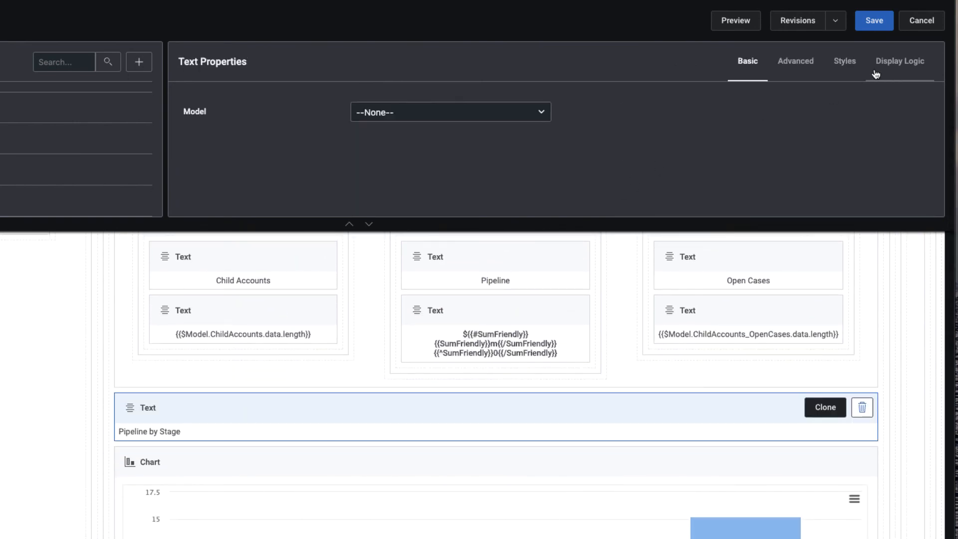
{"action": "left_click", "coordinate": [843, 62]}
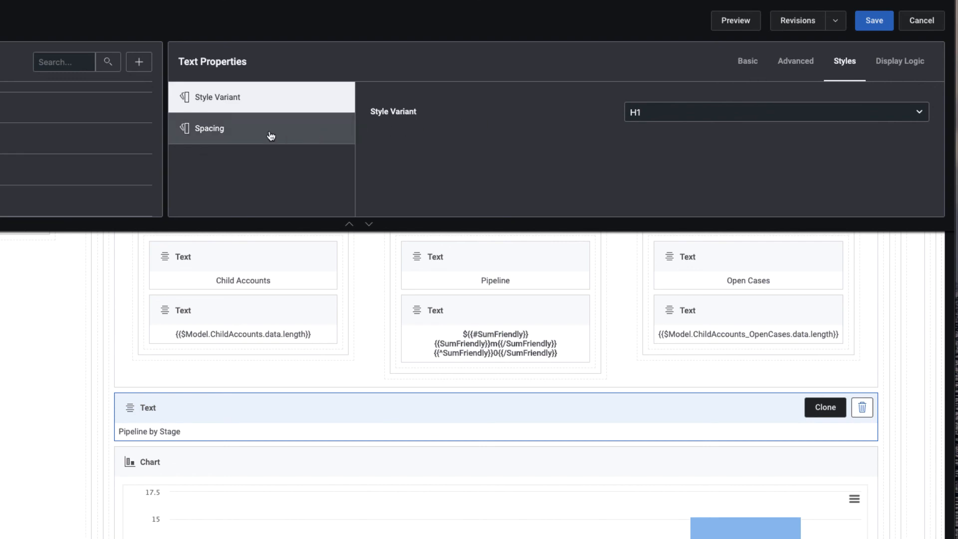
Set the top margin of the chart below the Pipeline by Stage heading to 20px.
{"action": "left_click", "coordinate": [190, 458]}
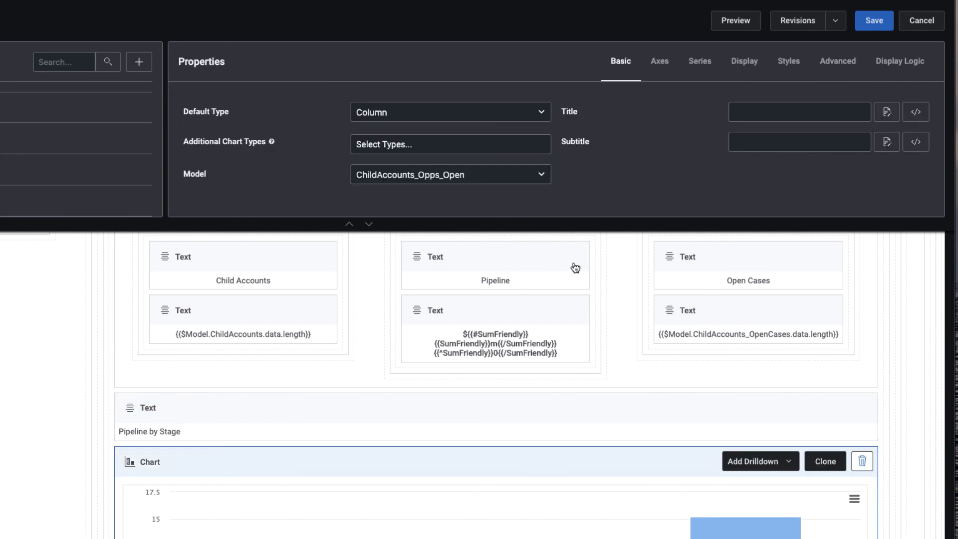
{"action": "left_click", "coordinate": [787, 65]}
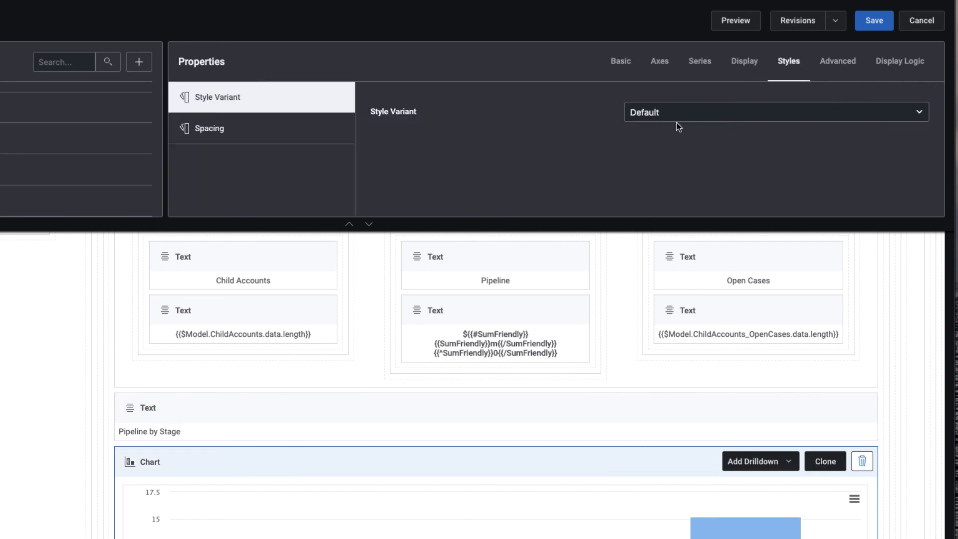
{"action": "left_click", "coordinate": [672, 119]}
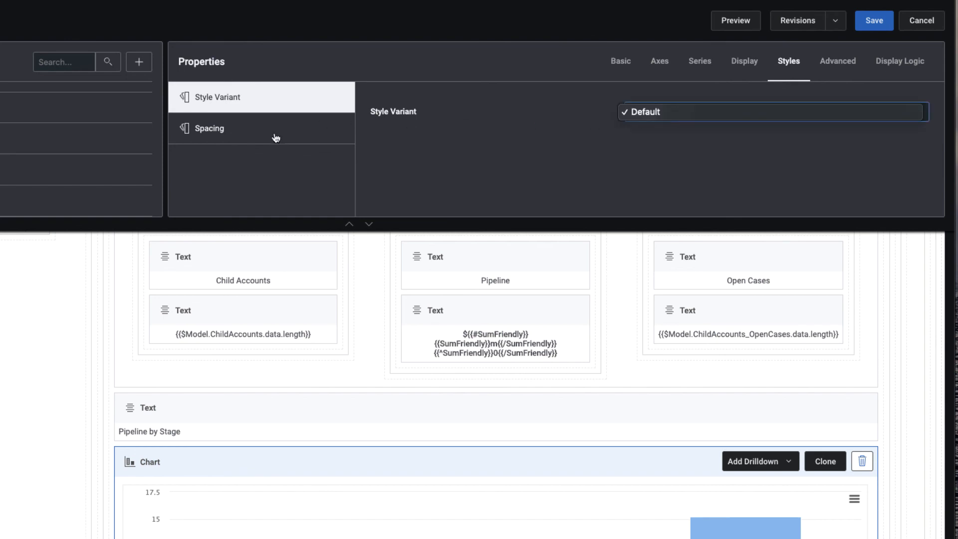
{"action": "left_click", "coordinate": [274, 139]}
{"action": "left_click", "coordinate": [303, 133]}
{"action": "left_click", "coordinate": [679, 113]}
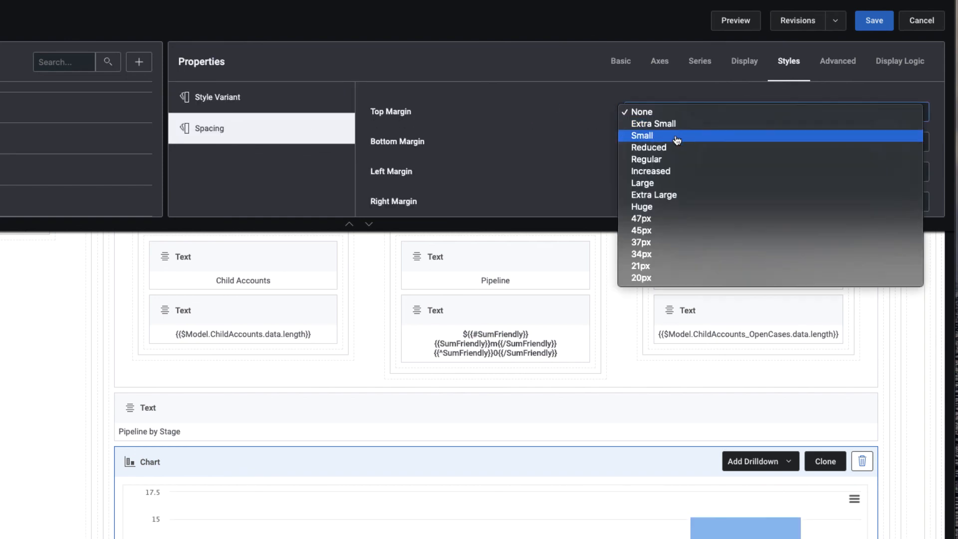
{"action": "left_click", "coordinate": [644, 278]}
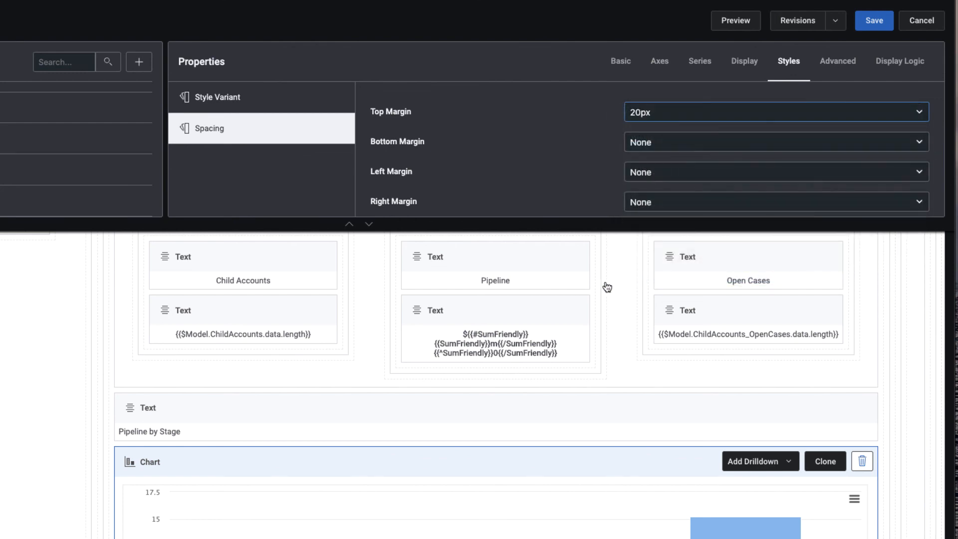
Add a Wrapper component between the Pipeline by Stage heading and the chart, and move the chart into it.
{"action": "left_click", "coordinate": [58, 62]}
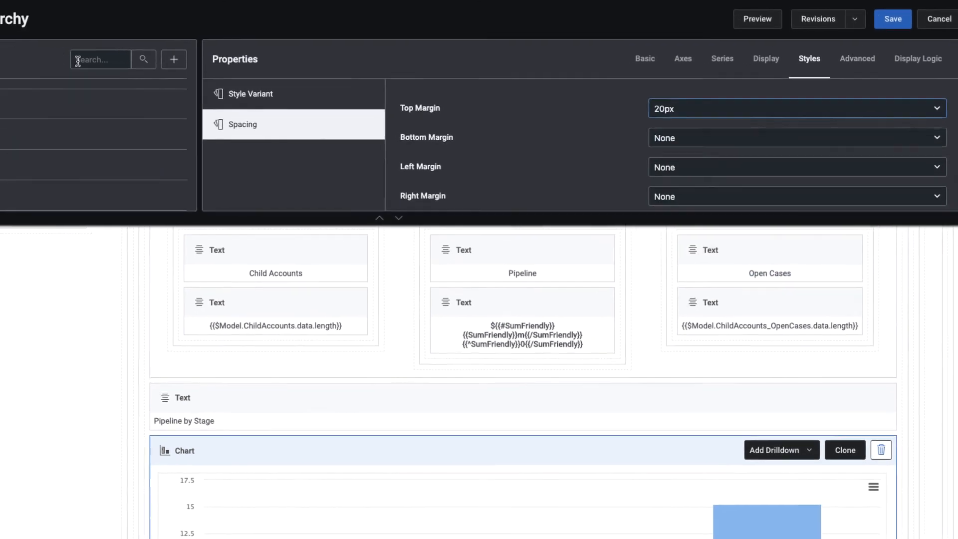
{"action": "type", "text": "wr"}
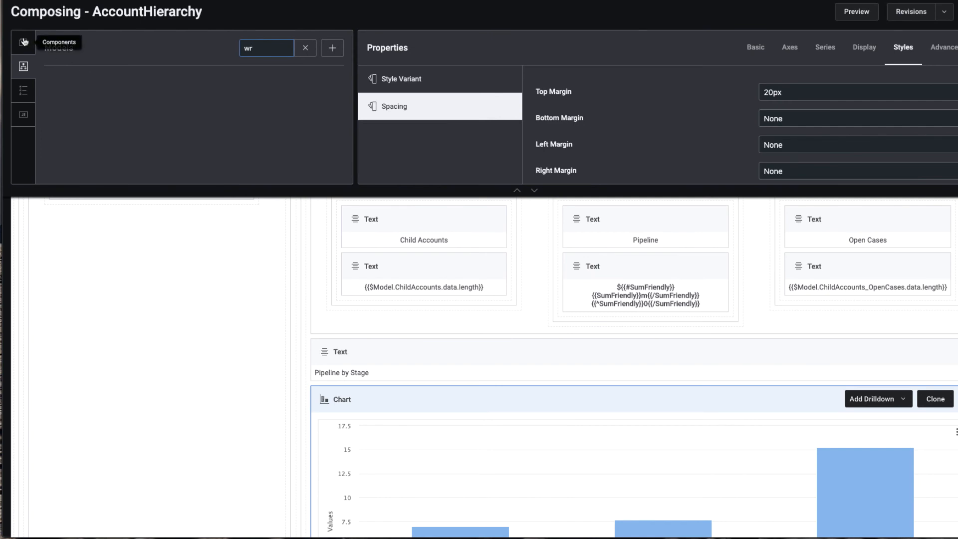
{"action": "left_click", "coordinate": [23, 42]}
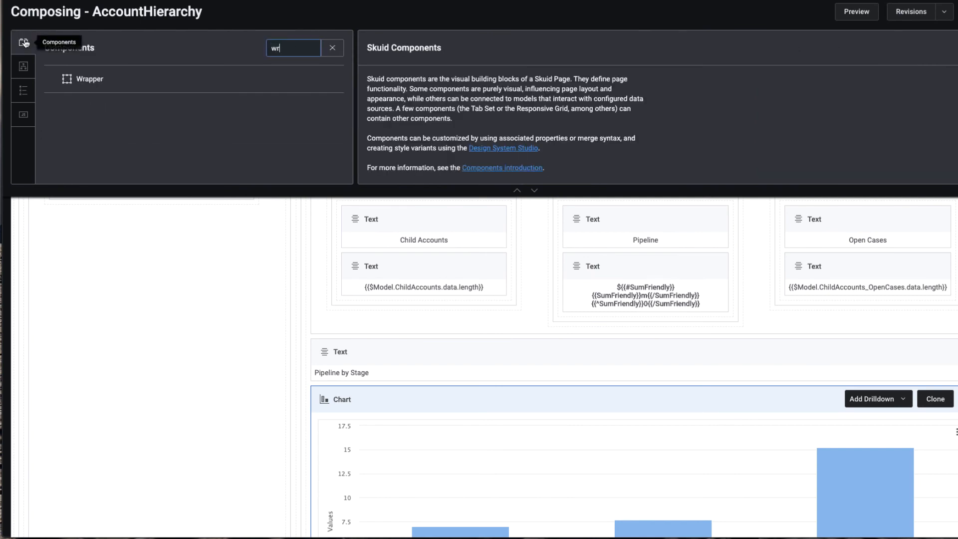
{"action": "left_click_drag", "start_coordinate": [85, 79], "coordinate": [357, 382]}
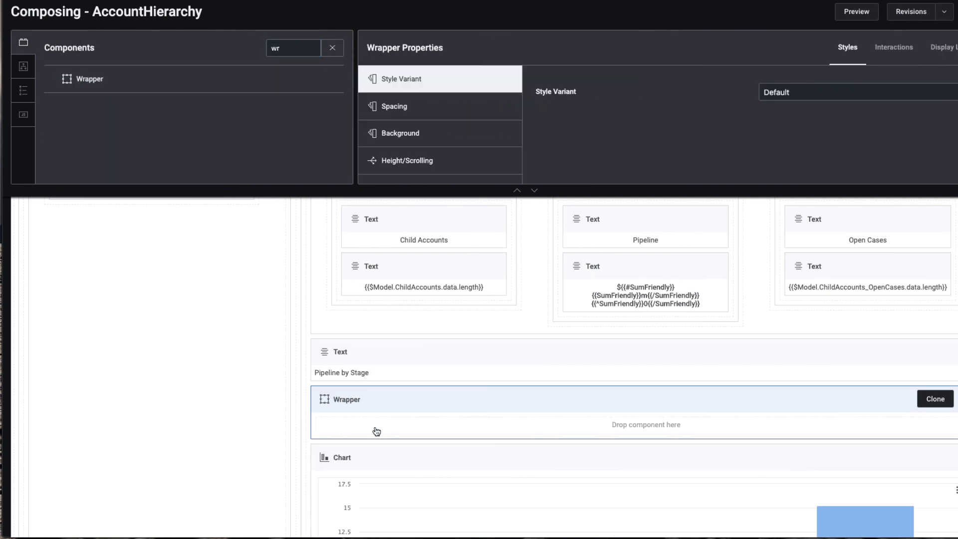
{"action": "left_click_drag", "start_coordinate": [381, 456], "coordinate": [388, 428]}
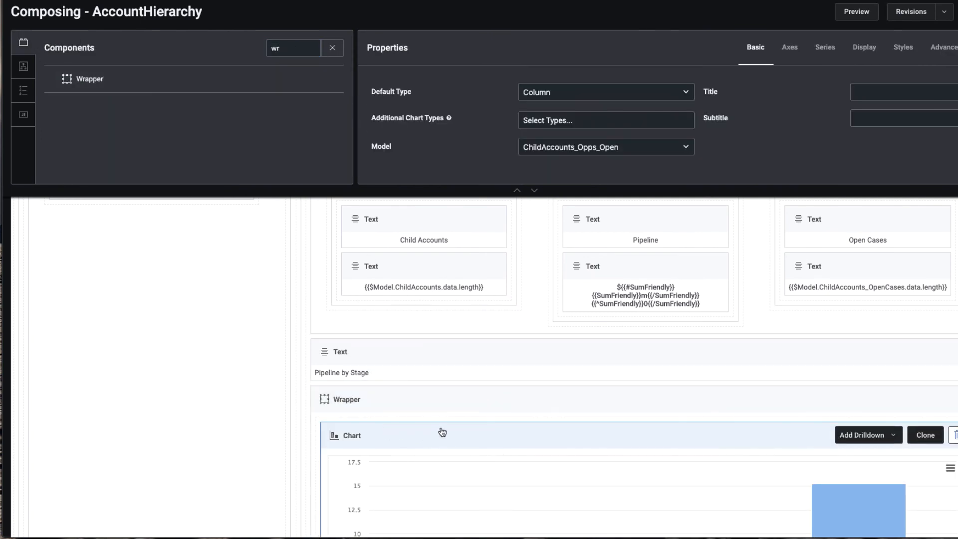
Open the style settings of the chart inside the new wrapper.
{"action": "left_click", "coordinate": [896, 54]}
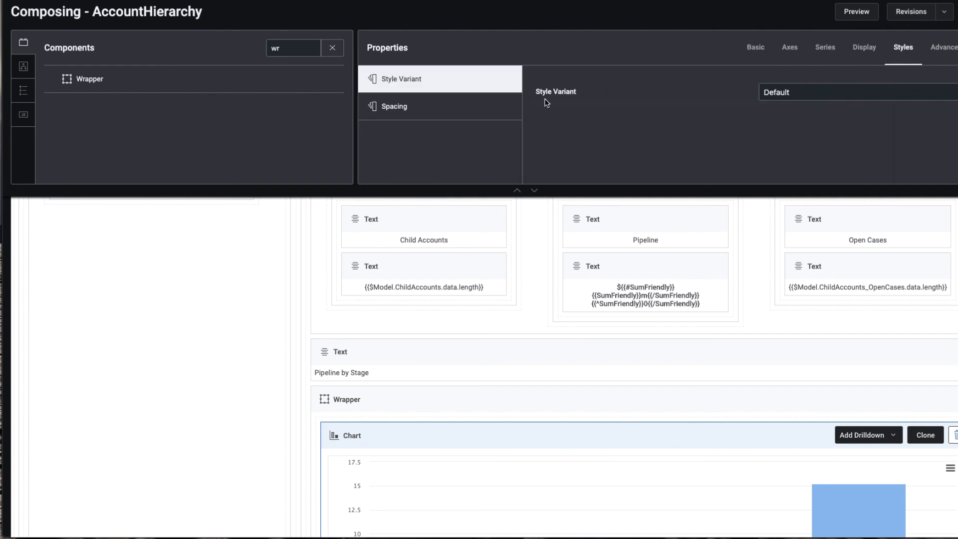
{"action": "left_click", "coordinate": [449, 109]}
{"action": "left_click", "coordinate": [805, 95]}
{"action": "left_click", "coordinate": [807, 95]}
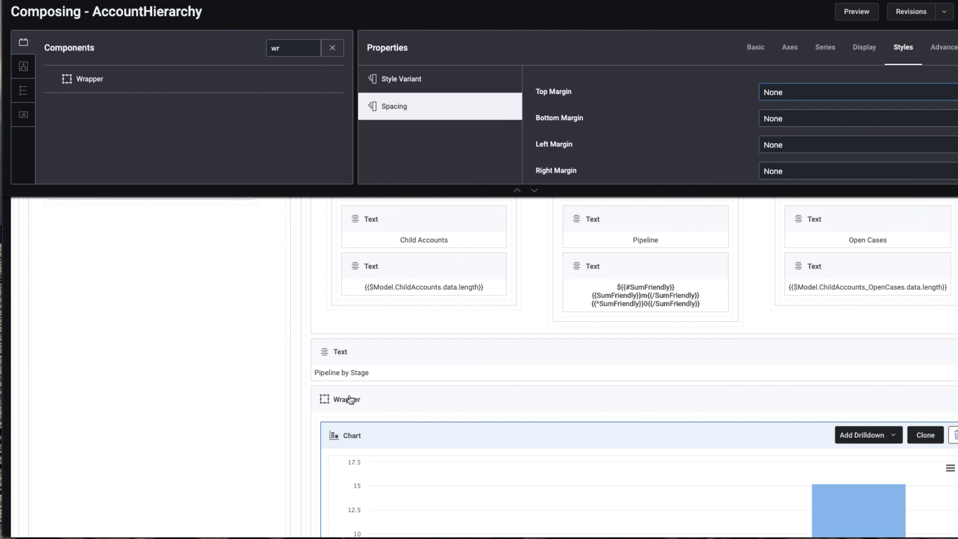
Set the top margin of the wrapper around the chart to 20px.
{"action": "left_click", "coordinate": [388, 405]}
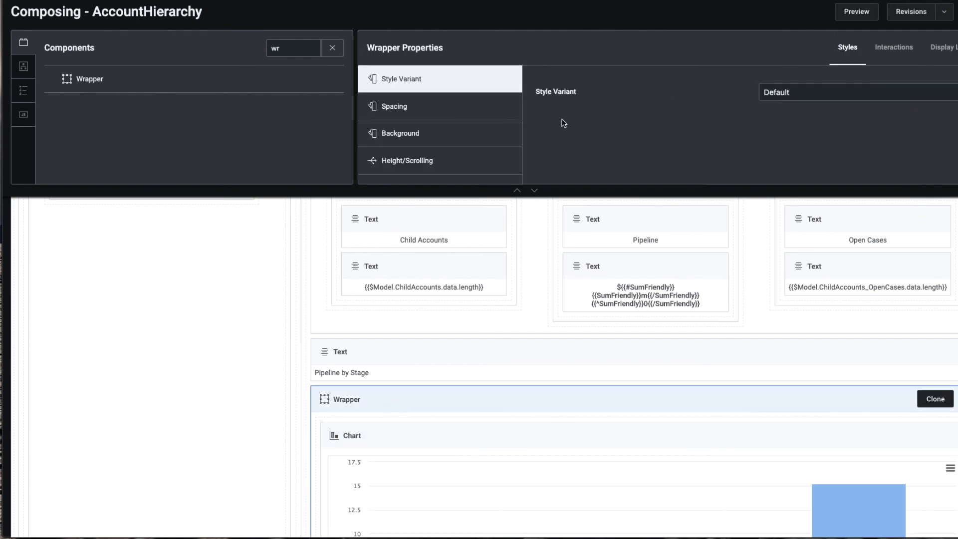
{"action": "left_click", "coordinate": [434, 104]}
{"action": "left_click", "coordinate": [846, 94]}
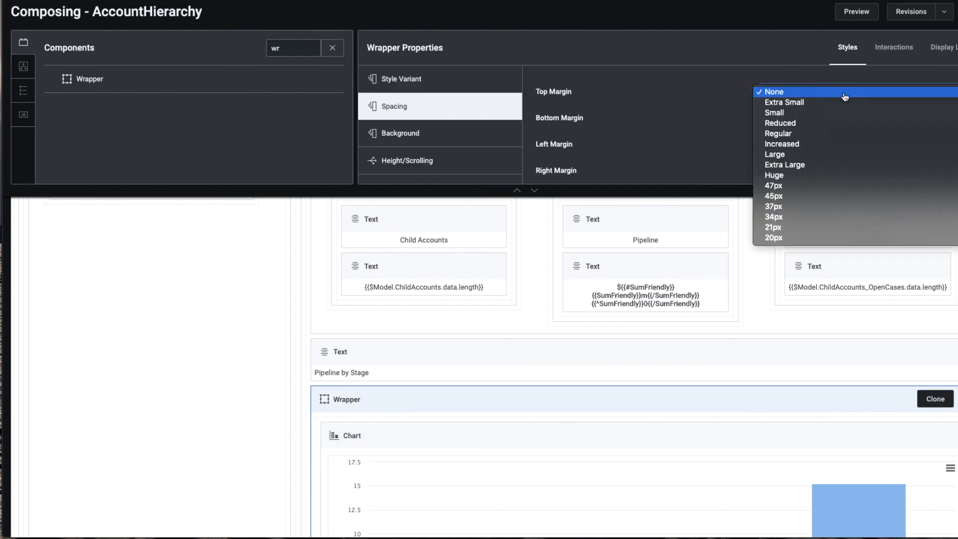
{"action": "left_click", "coordinate": [779, 239]}
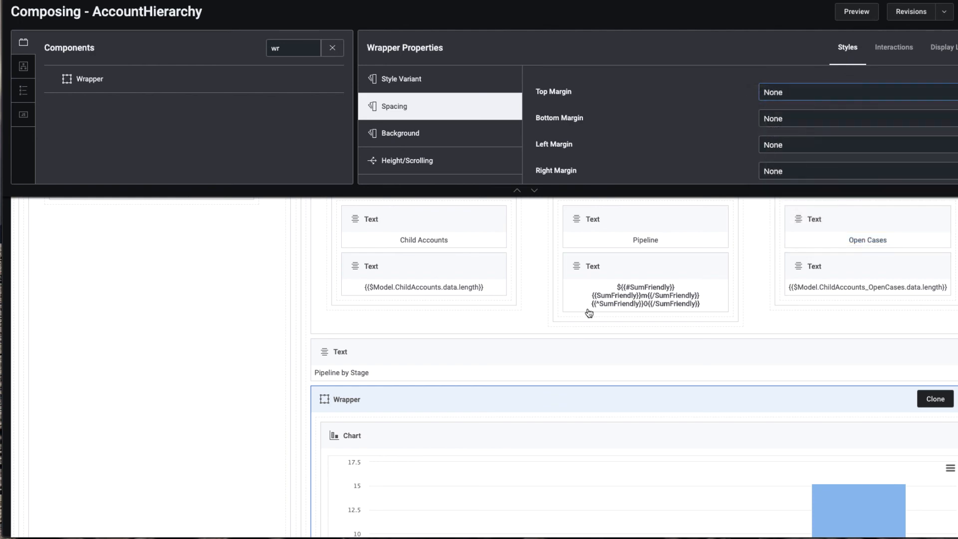
Check the gap above the Pipeline by Stage heading in the Figma design and set that text component's top margin to 45px.
{"action": "left_click", "coordinate": [468, 365]}
{"action": "left_click", "coordinate": [943, 54]}
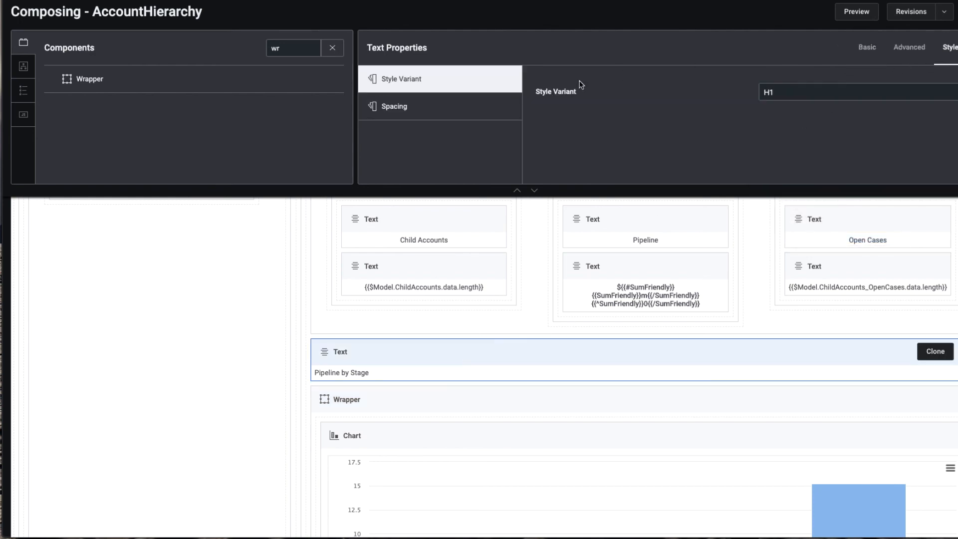
{"action": "left_click", "coordinate": [433, 109]}
{"action": "key", "text": "ctrl+Tab"}
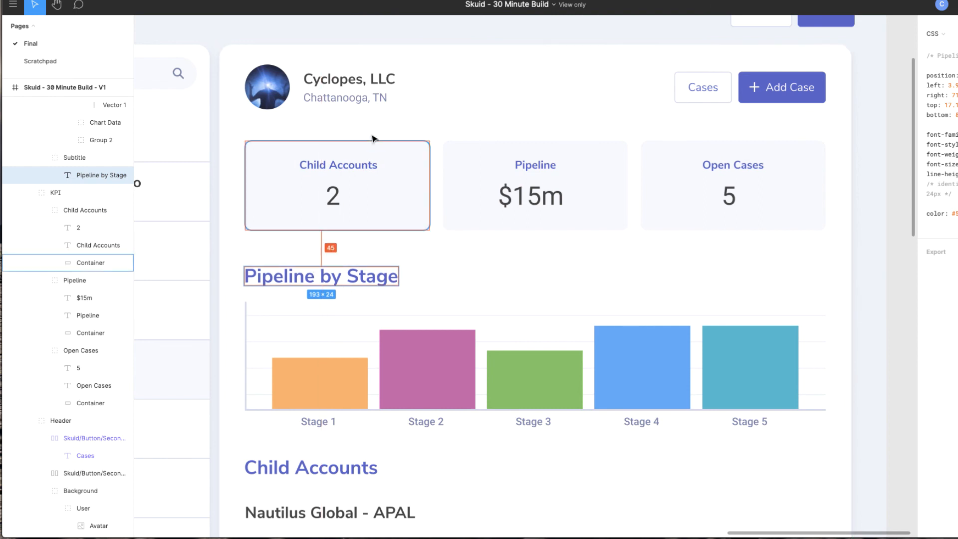
{"action": "left_click", "coordinate": [364, 152]}
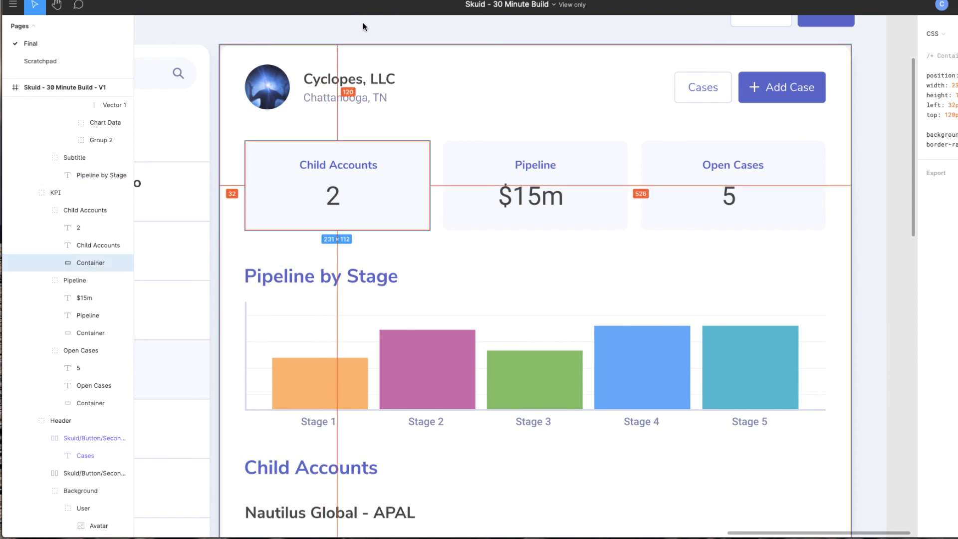
{"action": "key", "text": "ctrl+shift+Tab"}
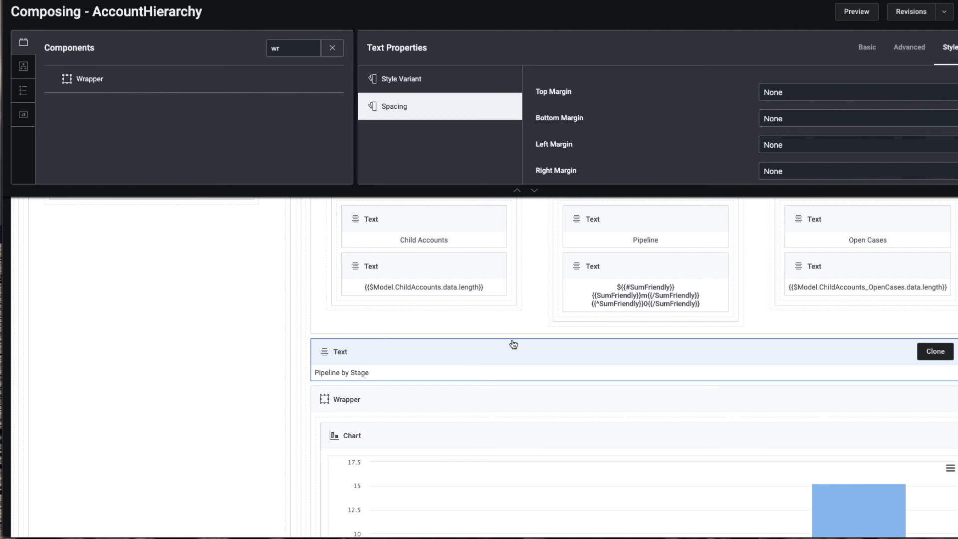
{"action": "left_click", "coordinate": [830, 92]}
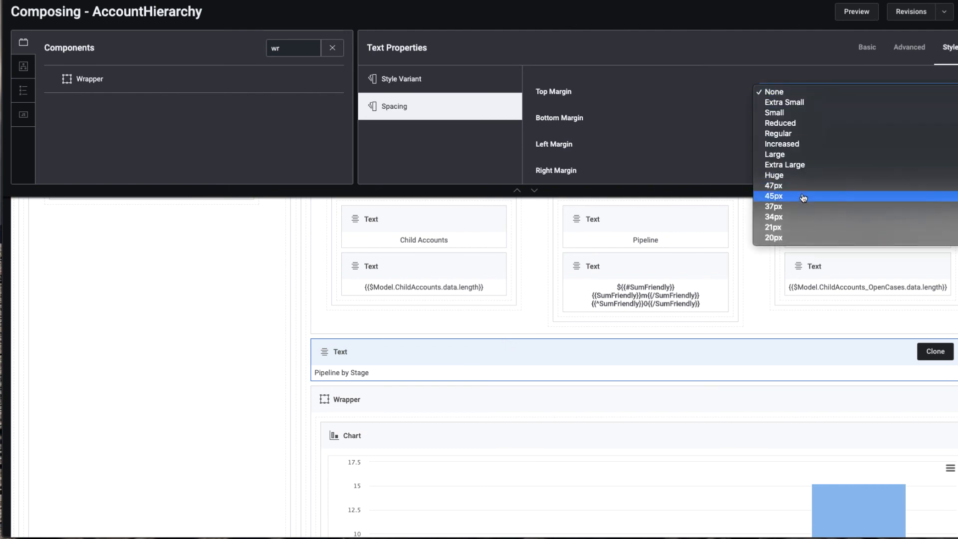
{"action": "left_click", "coordinate": [804, 197]}
Set the top margin of the responsive grid holding the three KPI wrappers to 47px and save the page.
{"action": "scroll", "coordinate": [505, 260], "scroll_direction": "up", "scroll_amount": 1}
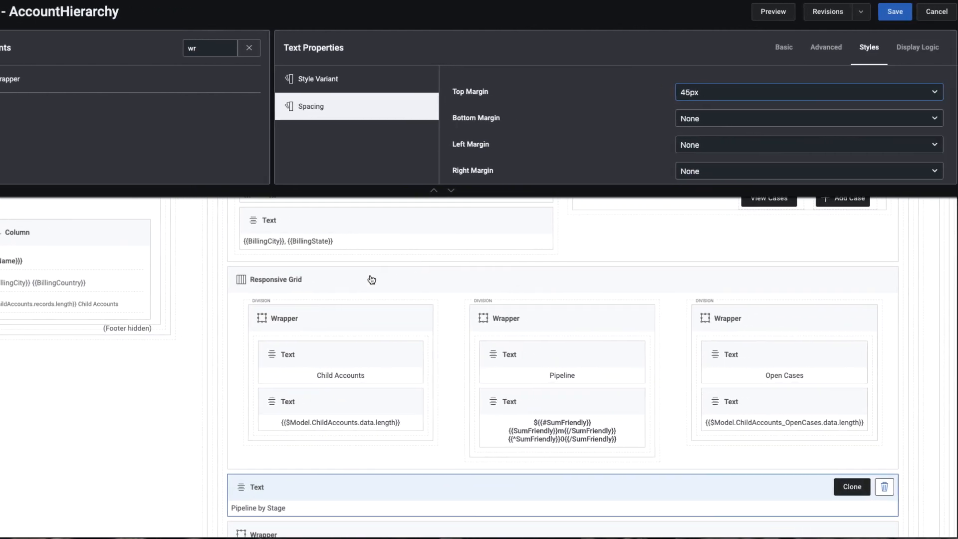
{"action": "left_click", "coordinate": [455, 280]}
{"action": "scroll", "coordinate": [455, 281], "scroll_direction": "up", "scroll_amount": 2}
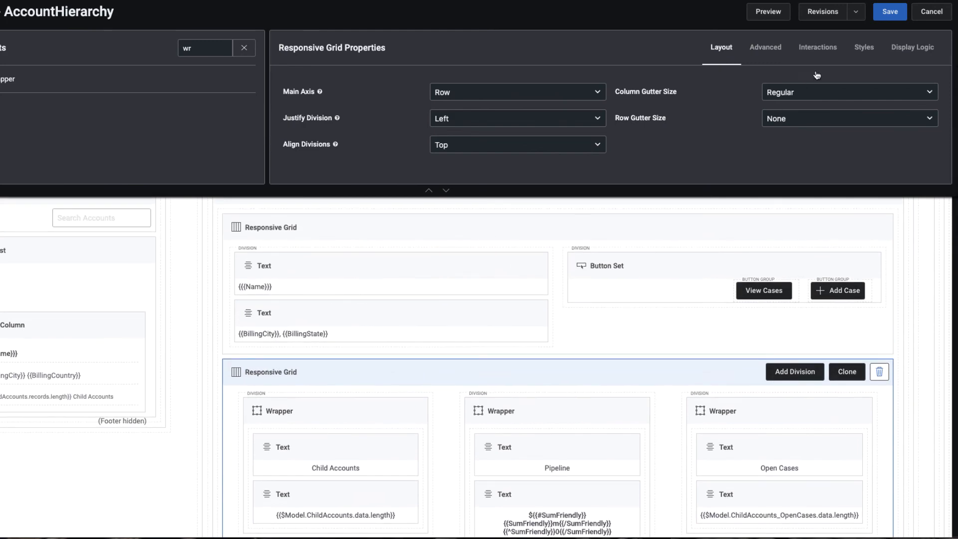
{"action": "left_click", "coordinate": [856, 58]}
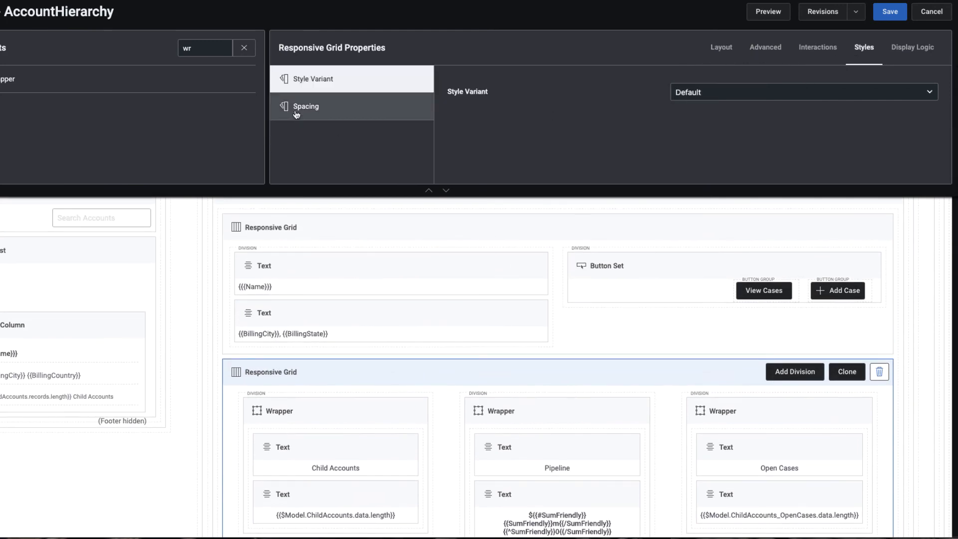
{"action": "left_click", "coordinate": [428, 115]}
{"action": "left_click", "coordinate": [720, 92]}
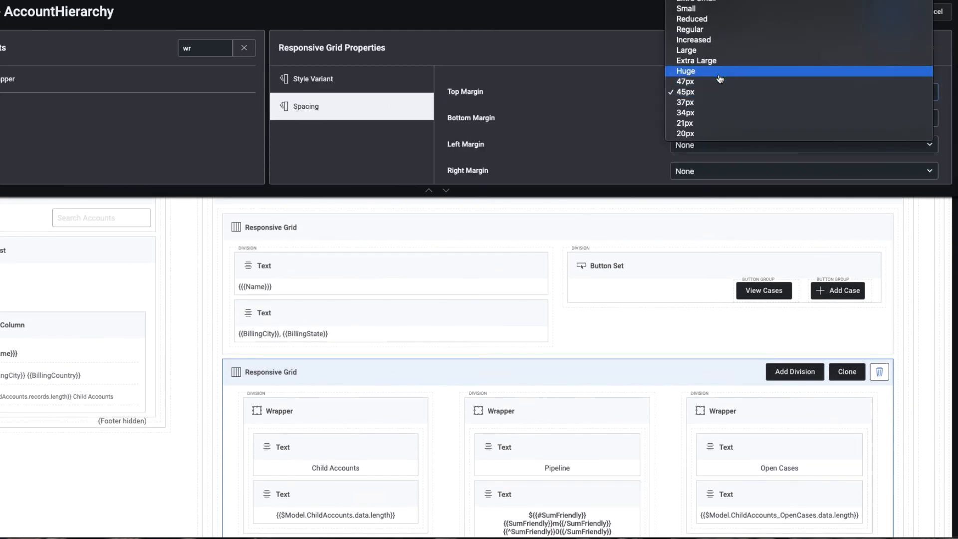
{"action": "left_click", "coordinate": [721, 85]}
{"action": "left_click", "coordinate": [891, 11]}
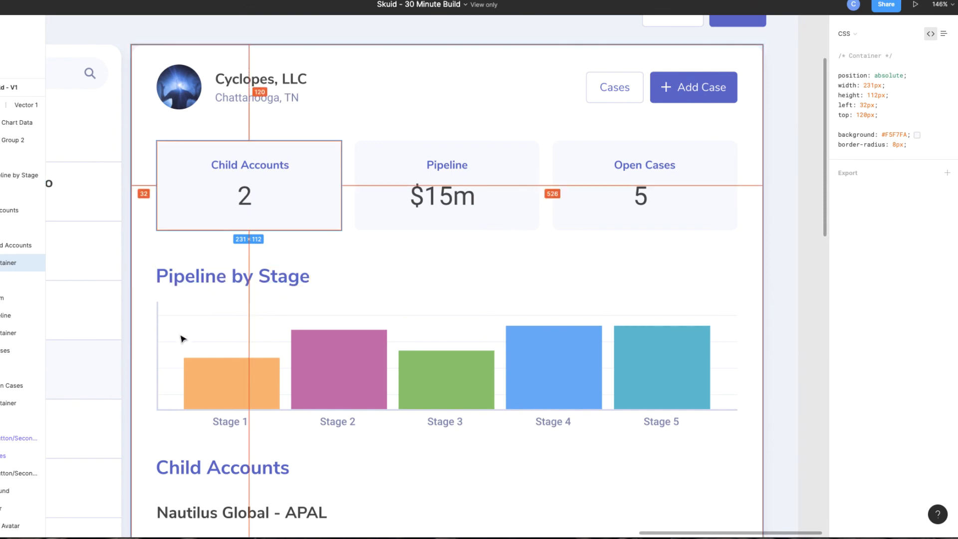
Inspect the spacing around the Child Accounts heading in Figma and set the Child Accounts text component's top margin to Extra Large.
{"action": "scroll", "coordinate": [189, 424], "scroll_direction": "down", "scroll_amount": 4}
{"action": "left_click", "coordinate": [242, 381]}
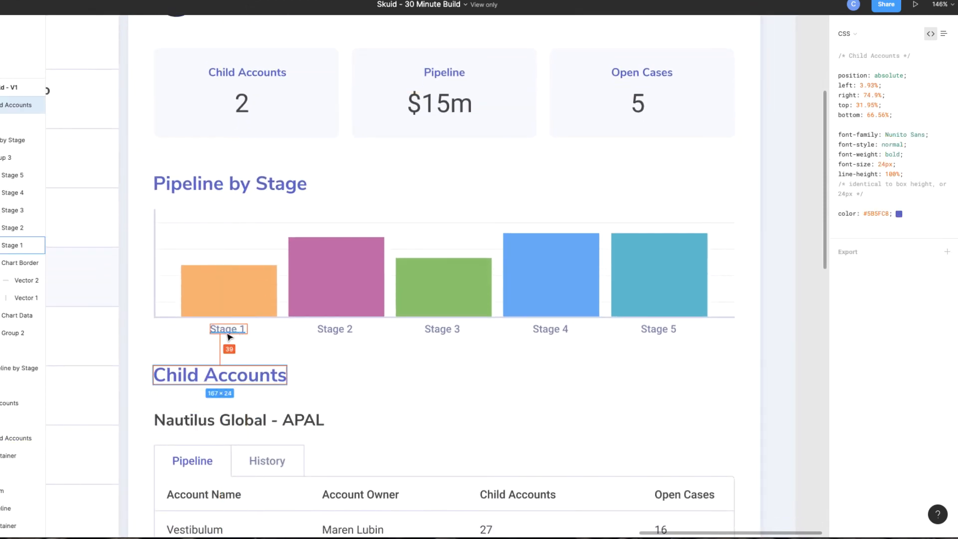
{"action": "left_click", "coordinate": [227, 422]}
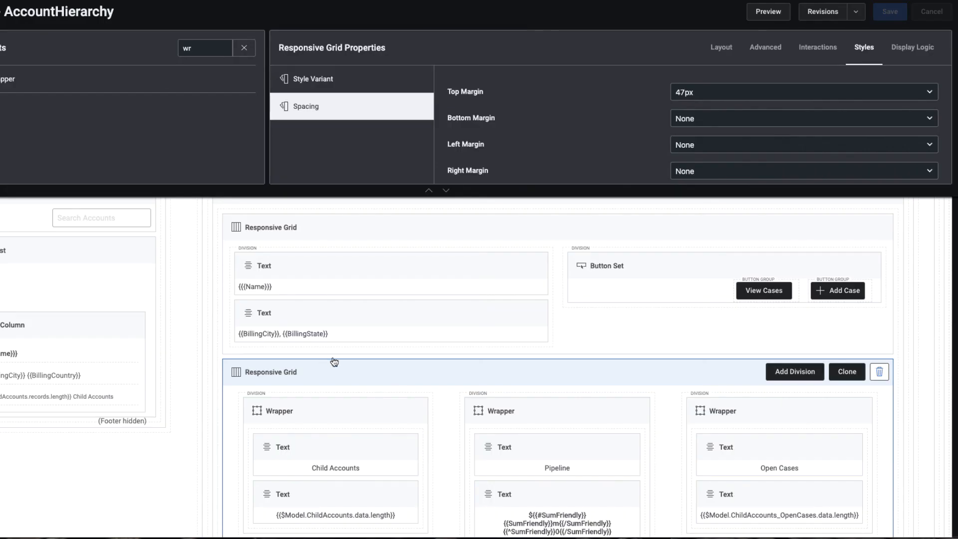
{"action": "scroll", "coordinate": [375, 381], "scroll_direction": "down", "scroll_amount": 10}
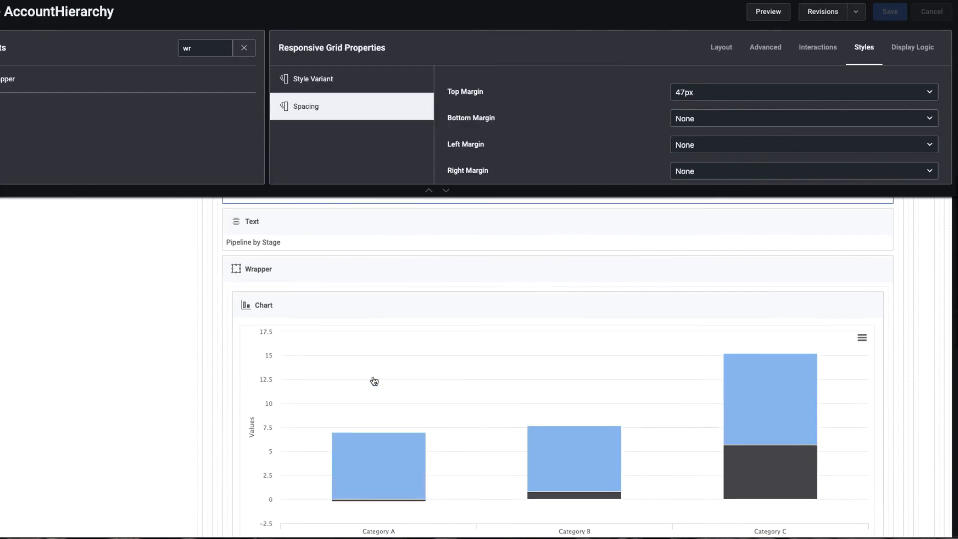
{"action": "scroll", "coordinate": [374, 379], "scroll_direction": "down", "scroll_amount": 1}
{"action": "left_click", "coordinate": [401, 358]}
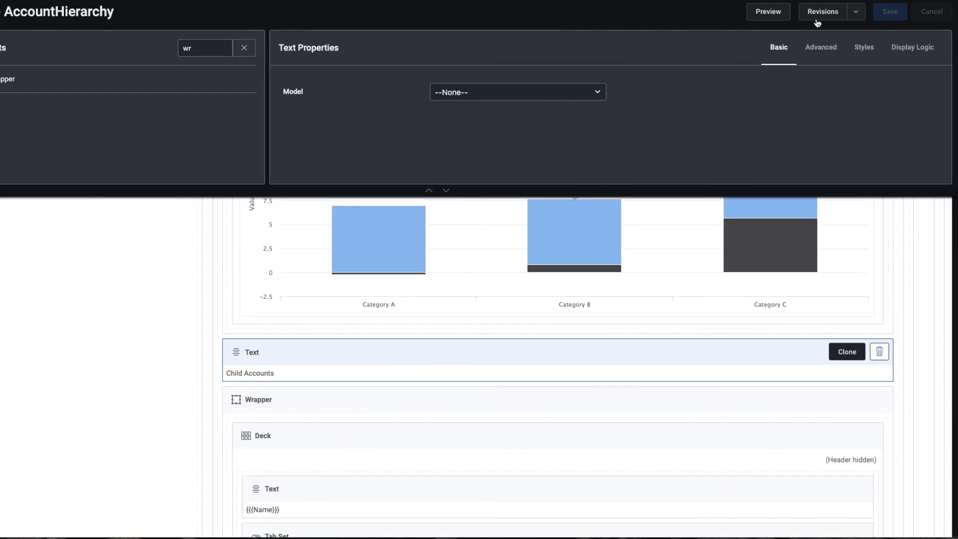
{"action": "left_click", "coordinate": [860, 49]}
{"action": "left_click", "coordinate": [366, 107]}
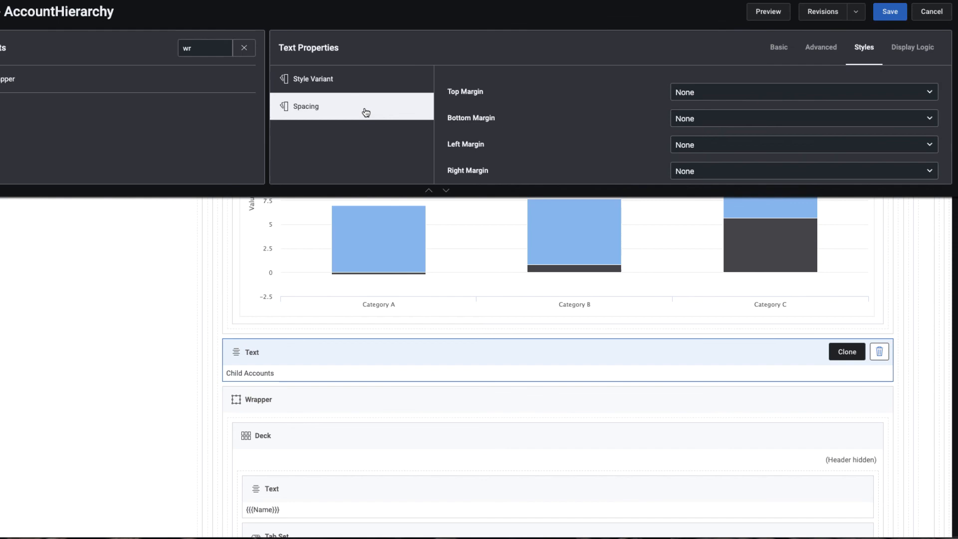
{"action": "left_click", "coordinate": [753, 96]}
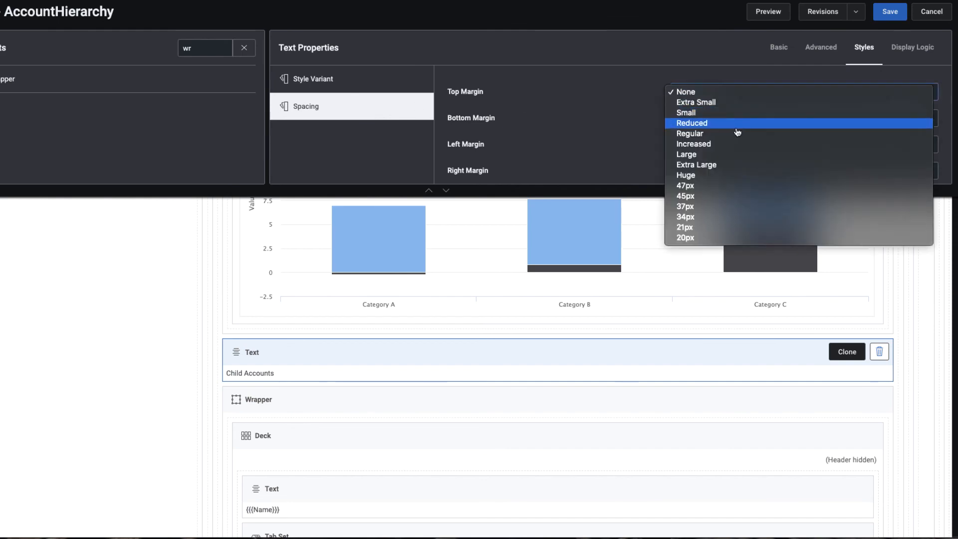
{"action": "left_click", "coordinate": [723, 167]}
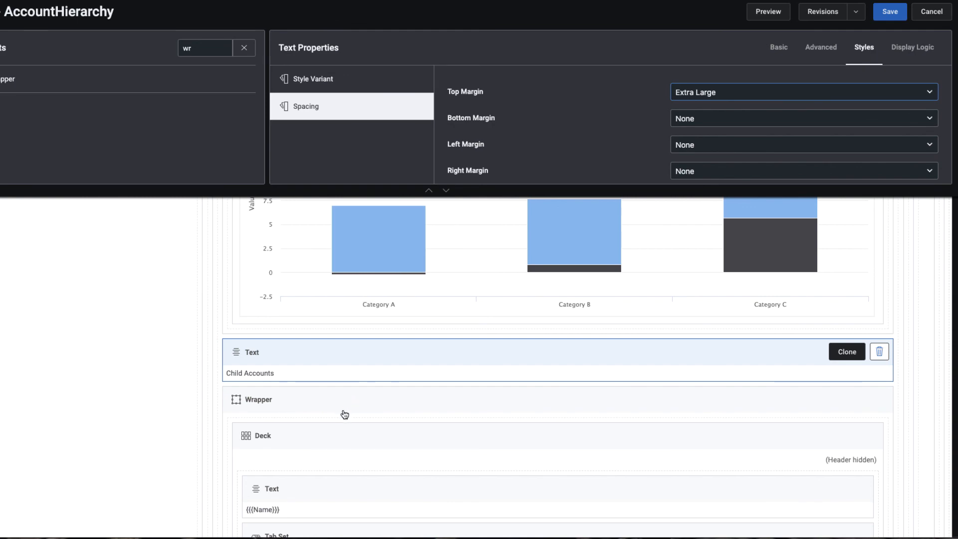
Review the wrapper variants in the Design System and the live page, and apply the Top Border variant to the wrapper around the deck.
{"action": "scroll", "coordinate": [345, 414], "scroll_direction": "down", "scroll_amount": 1}
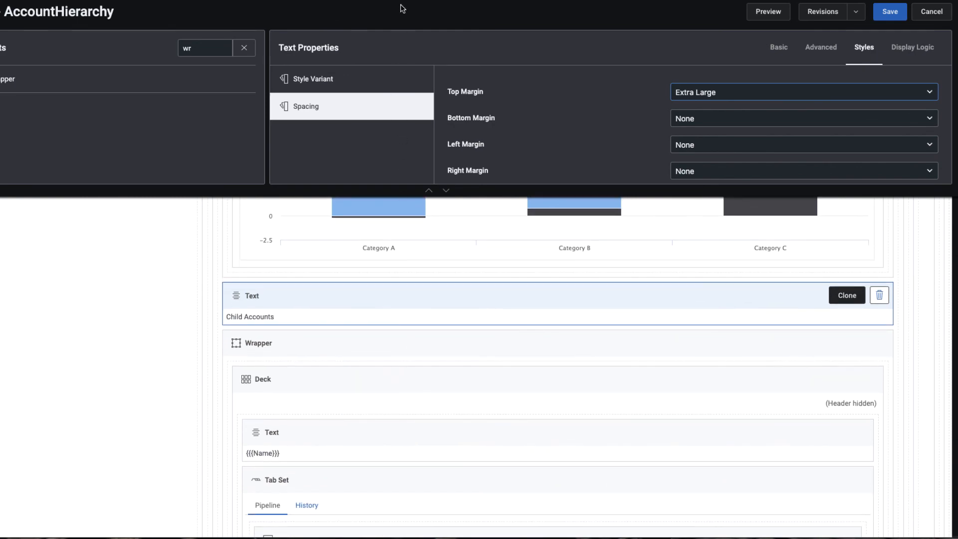
{"action": "left_click", "coordinate": [334, 344]}
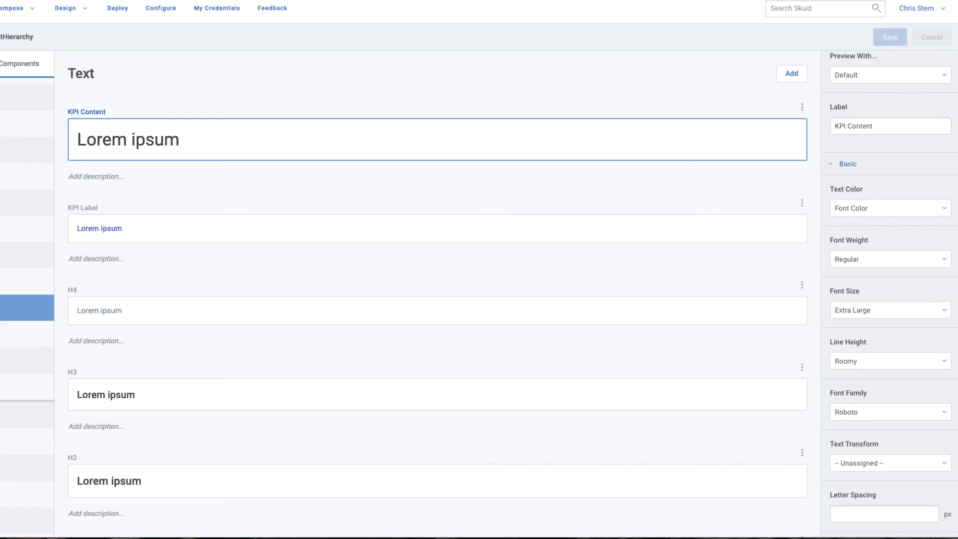
{"action": "left_click", "coordinate": [28, 393]}
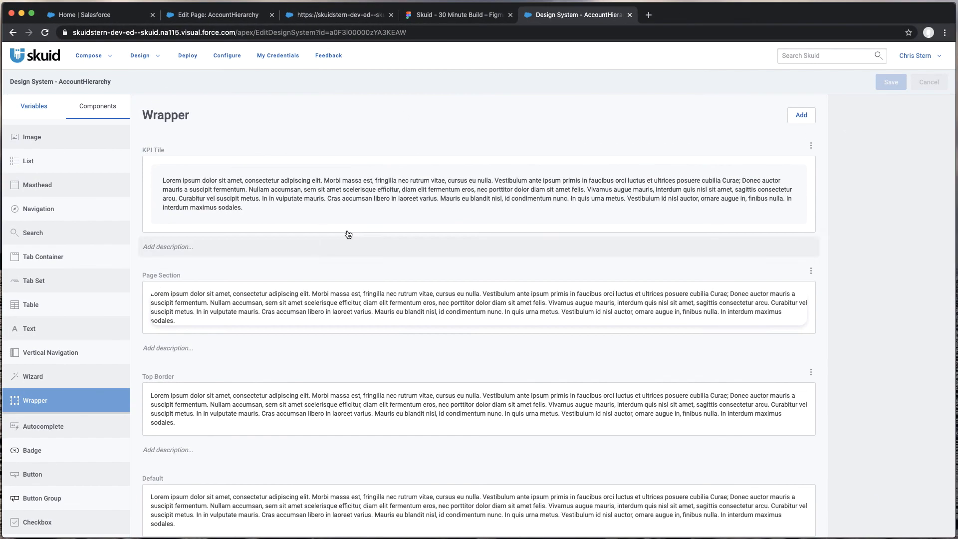
{"action": "scroll", "coordinate": [357, 344], "scroll_direction": "down", "scroll_amount": 1}
{"action": "left_click", "coordinate": [366, 349]}
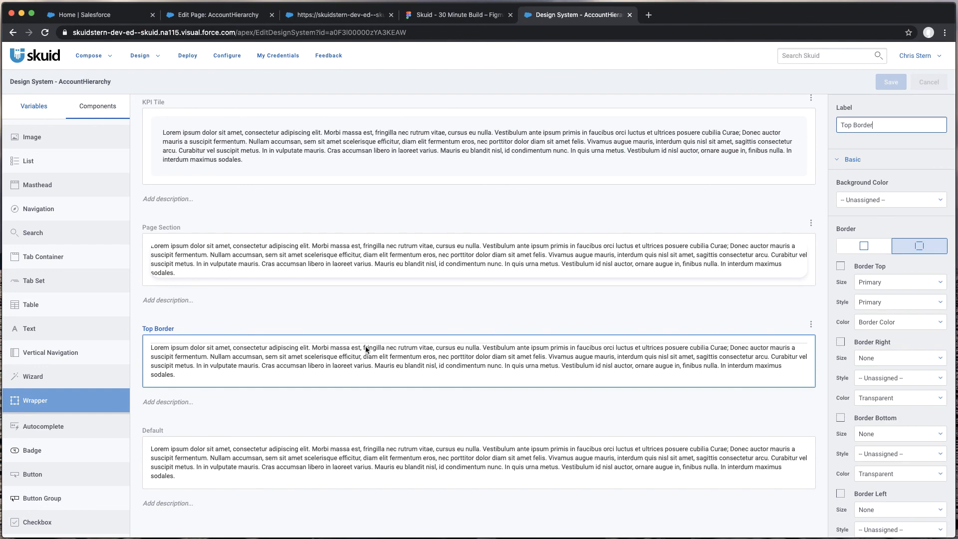
{"action": "left_click", "coordinate": [337, 22]}
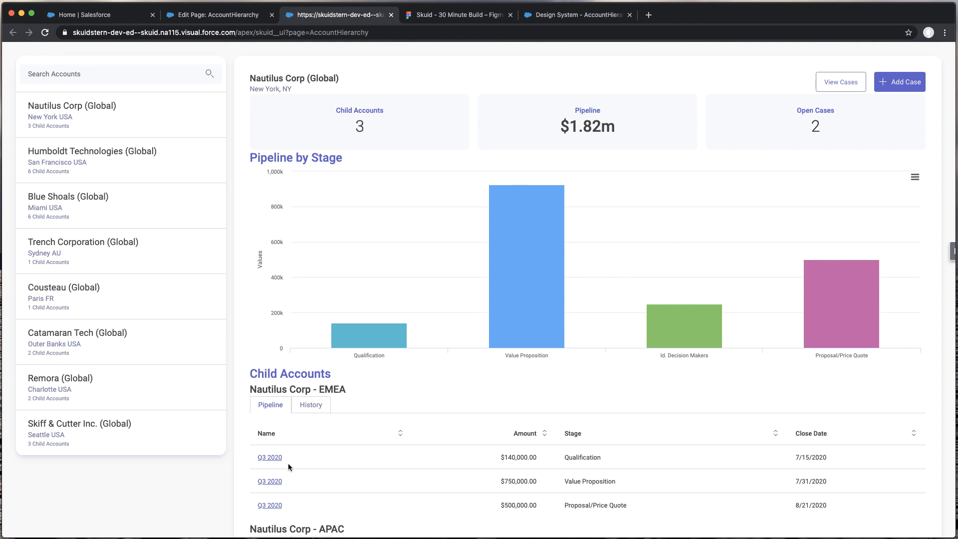
{"action": "left_click", "coordinate": [210, 16]}
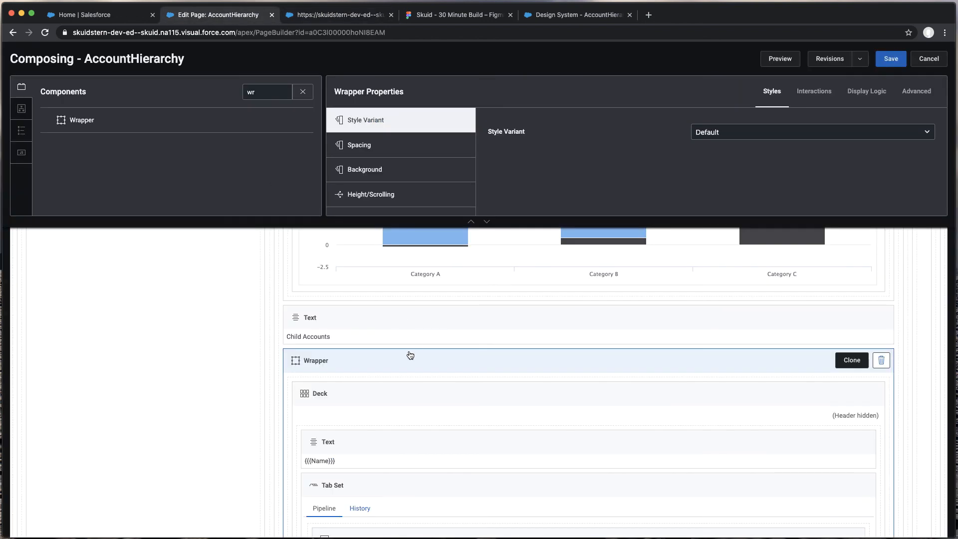
{"action": "left_click", "coordinate": [748, 139]}
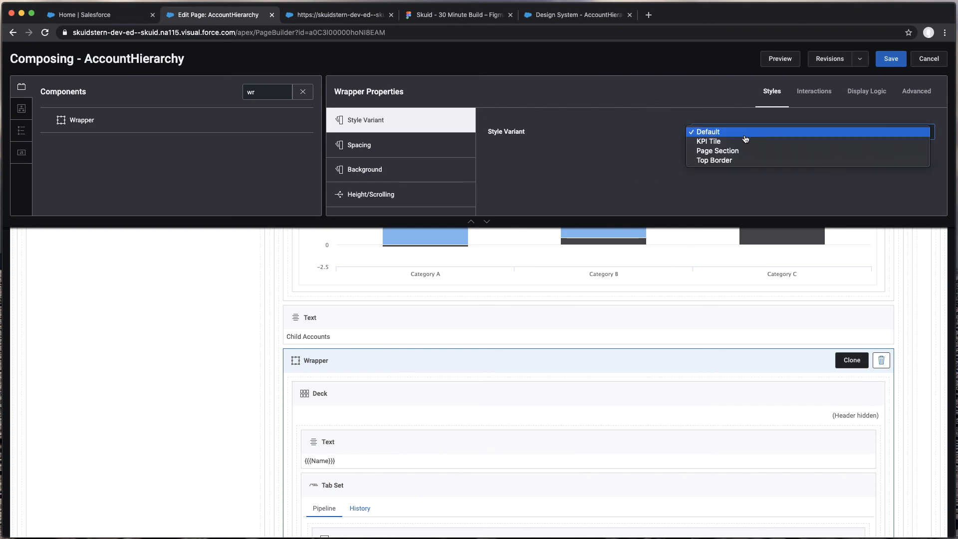
{"action": "left_click", "coordinate": [733, 159]}
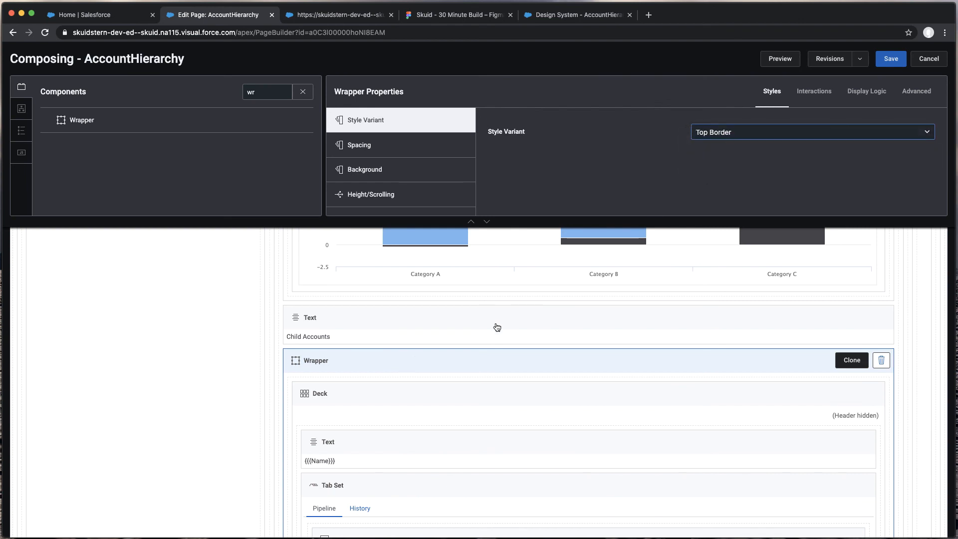
Check the gap below the Child Accounts heading in Figma and set the deck's top margin to 34px.
{"action": "left_click", "coordinate": [410, 405]}
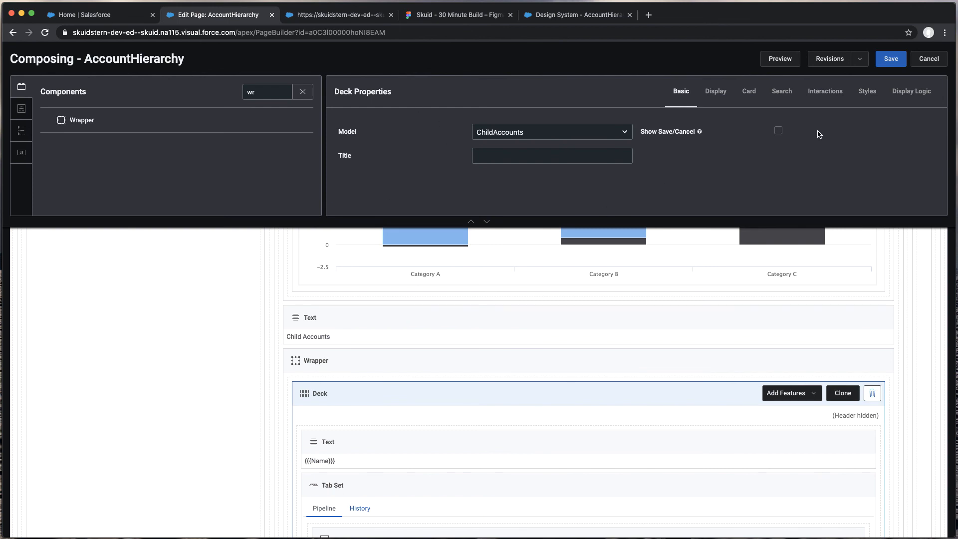
{"action": "left_click", "coordinate": [441, 18]}
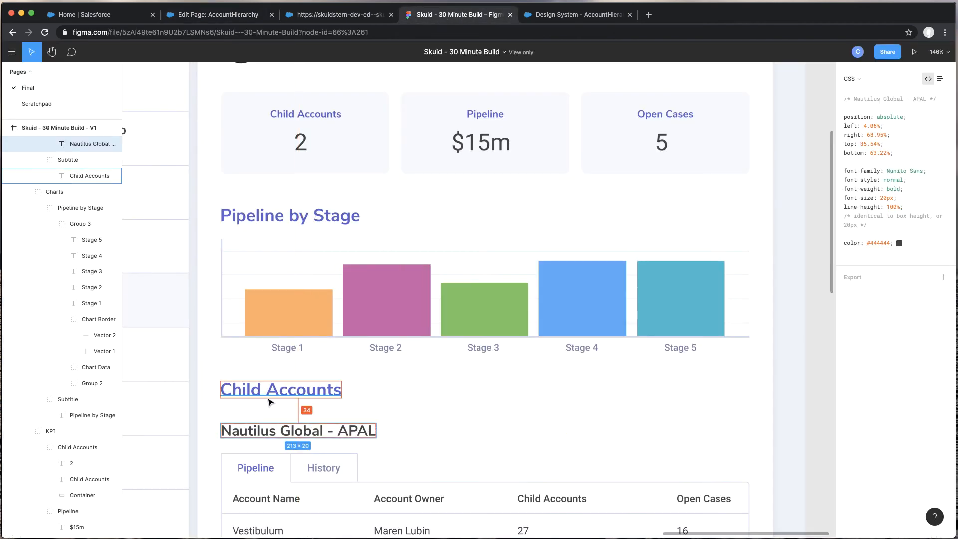
{"action": "left_click", "coordinate": [240, 20]}
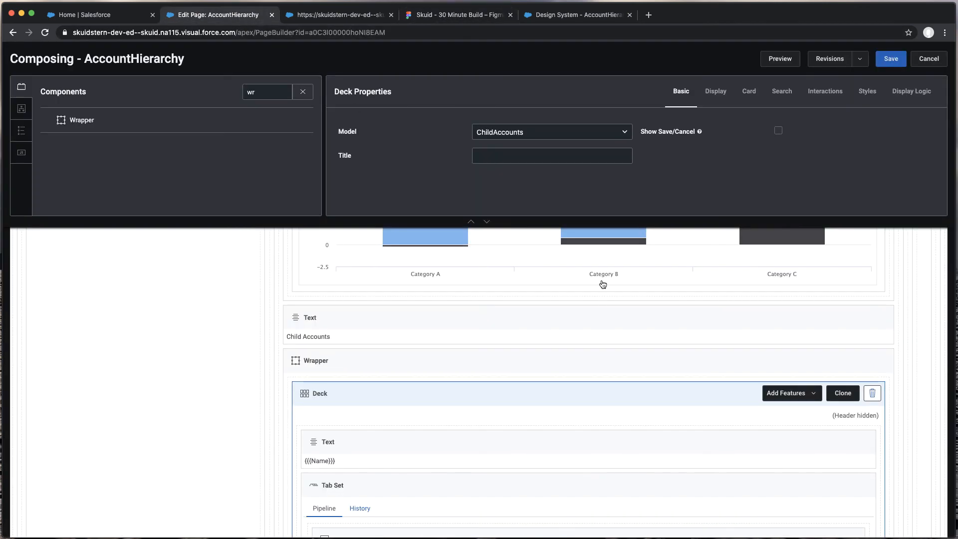
{"action": "left_click", "coordinate": [860, 96]}
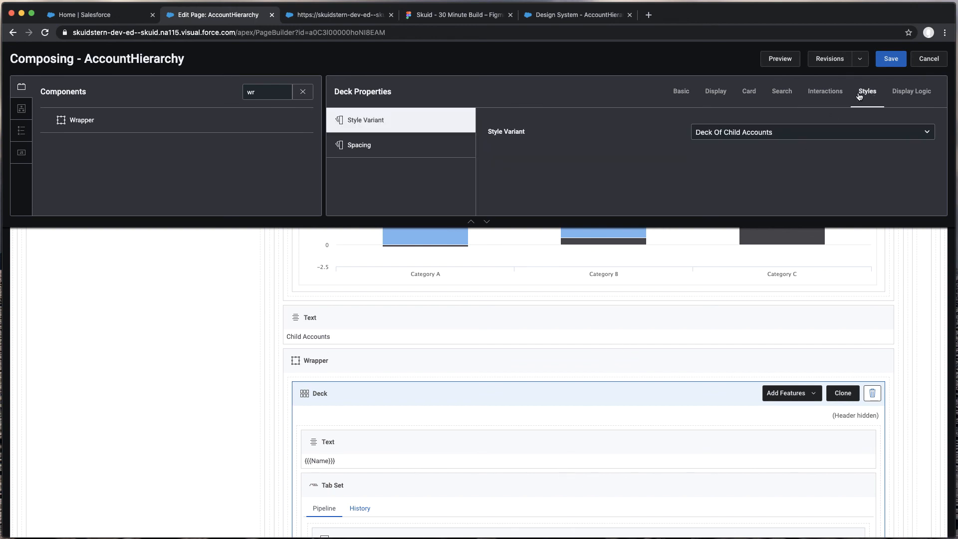
{"action": "left_click", "coordinate": [382, 146]}
{"action": "left_click", "coordinate": [737, 132]}
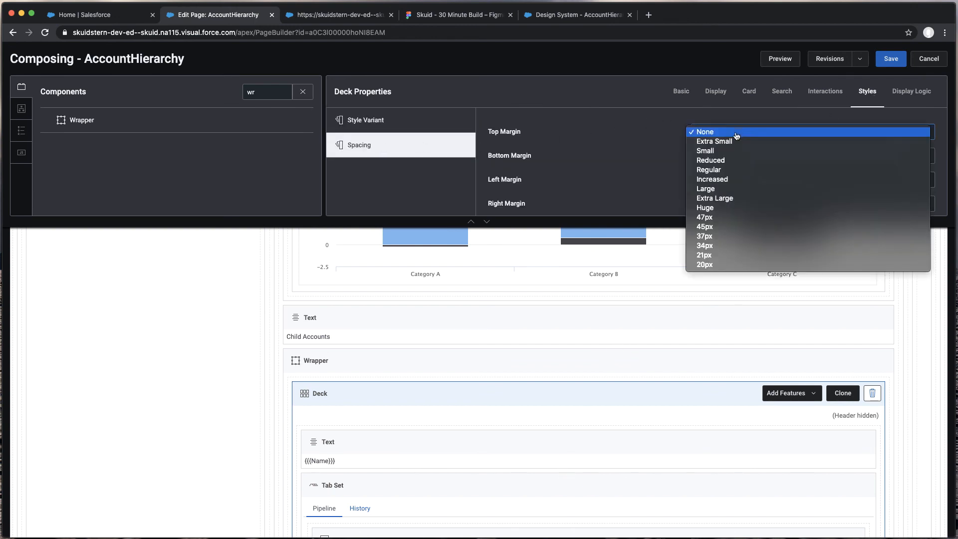
{"action": "left_click", "coordinate": [717, 249]}
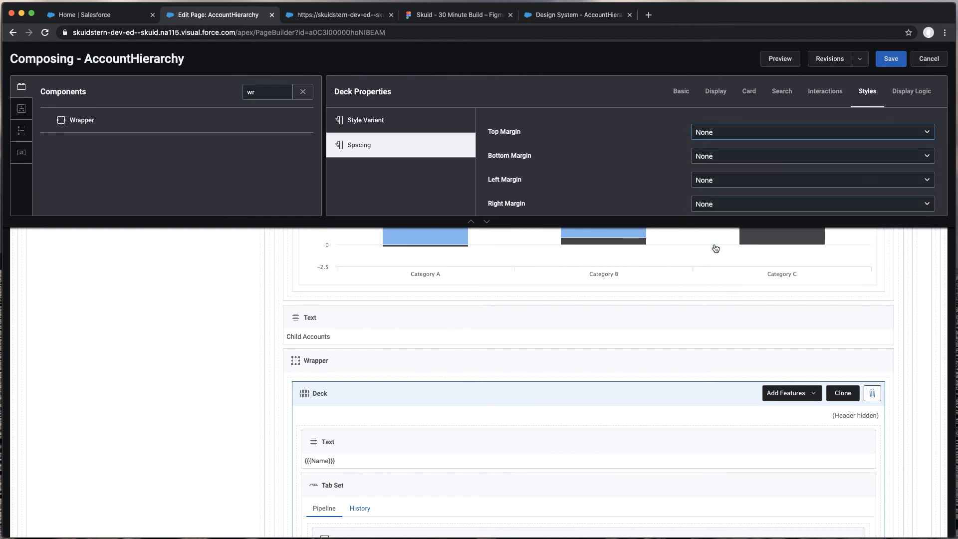
Inspect the gap between the account name and its tabs in Figma, set the Tab Set's top margin to 21px, and save the page.
{"action": "left_click", "coordinate": [430, 21]}
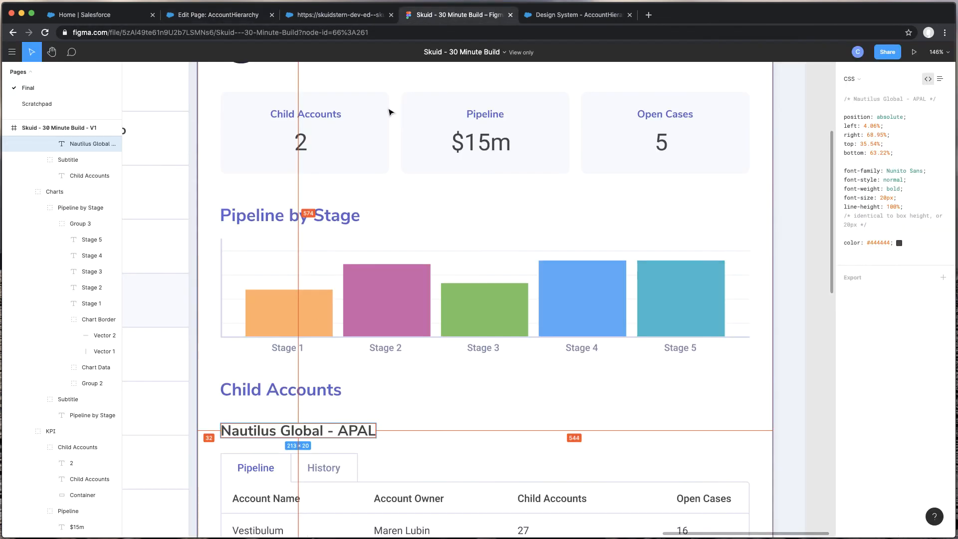
{"action": "left_click", "coordinate": [283, 460]}
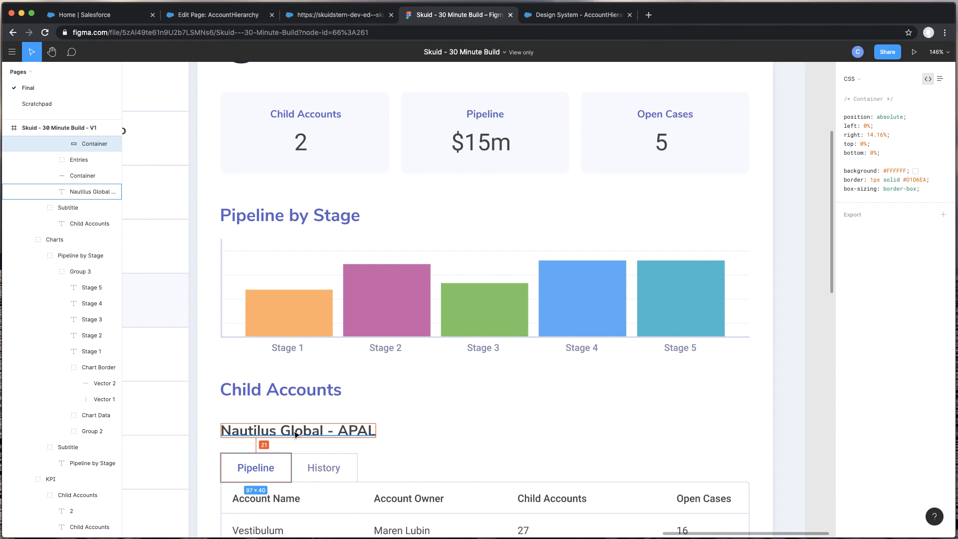
{"action": "left_click", "coordinate": [218, 18]}
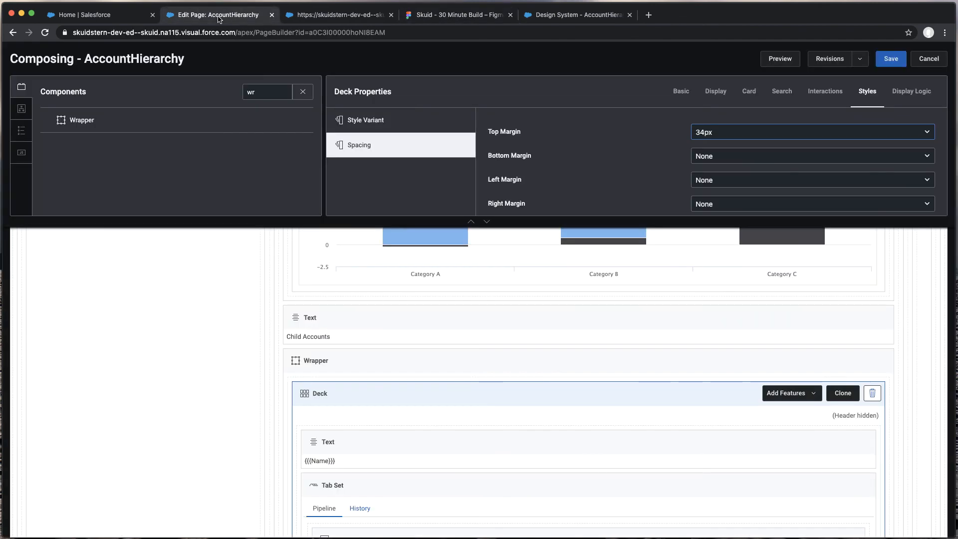
{"action": "left_click", "coordinate": [452, 484]}
{"action": "left_click", "coordinate": [872, 102]}
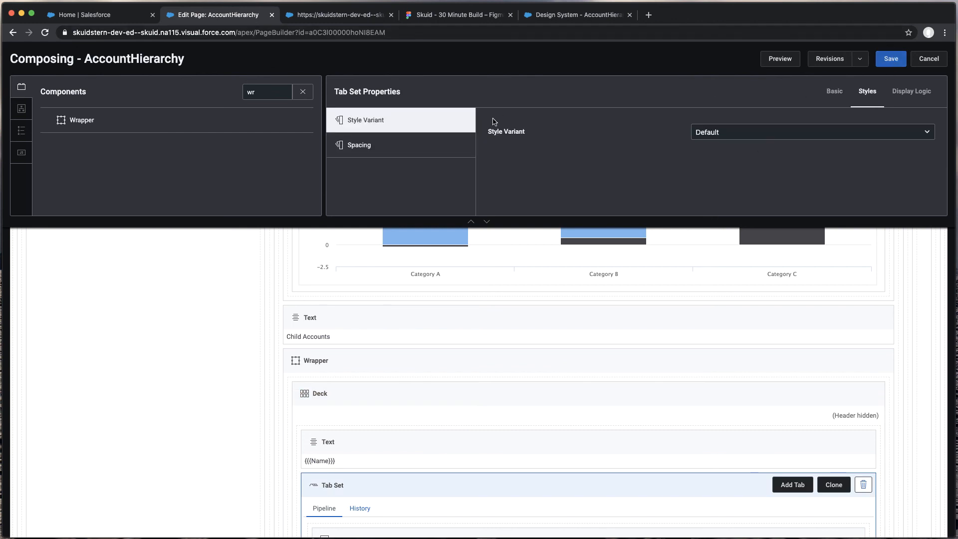
{"action": "left_click", "coordinate": [437, 151]}
{"action": "left_click", "coordinate": [709, 133]}
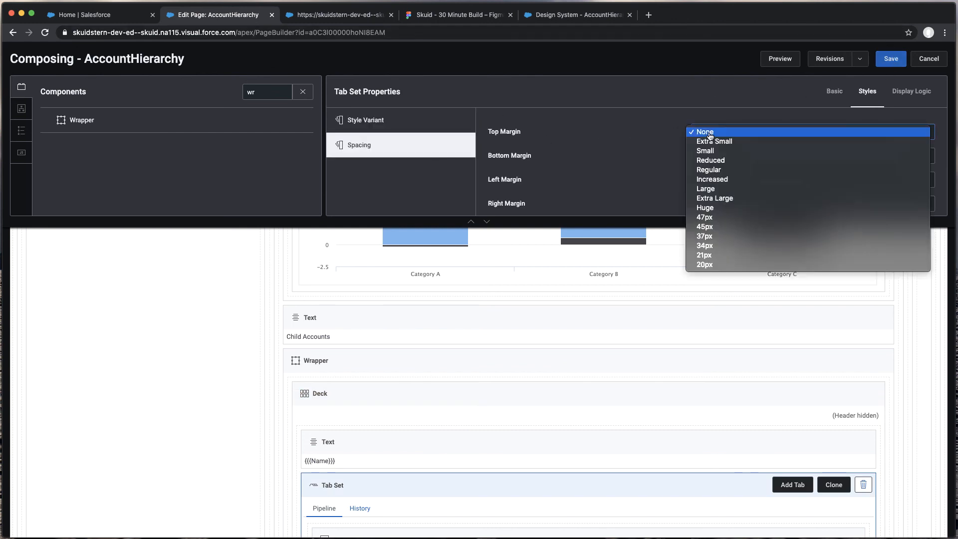
{"action": "left_click", "coordinate": [709, 255]}
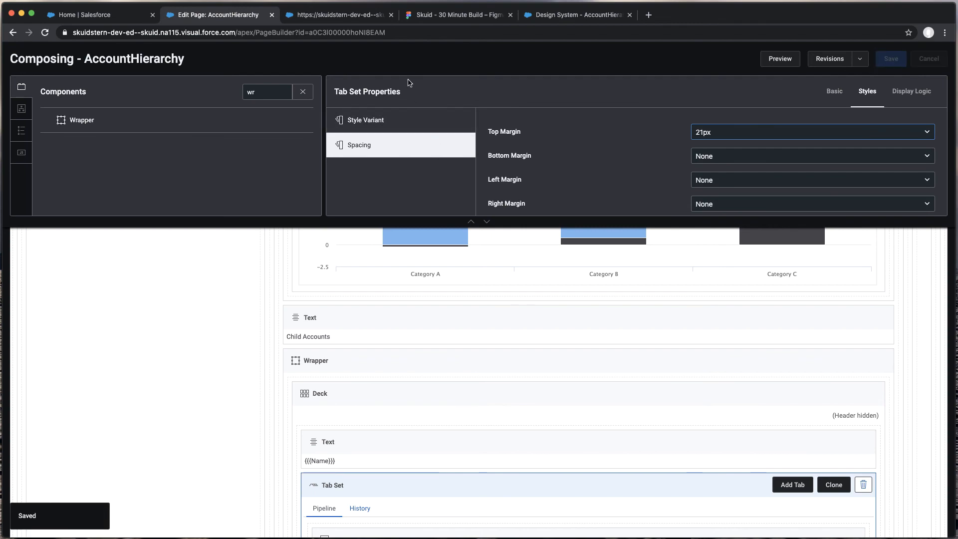
Reload the live AccountHierarchy page, review the spacing down to the last child account, and open the View Cases panel.
{"action": "left_click", "coordinate": [334, 15]}
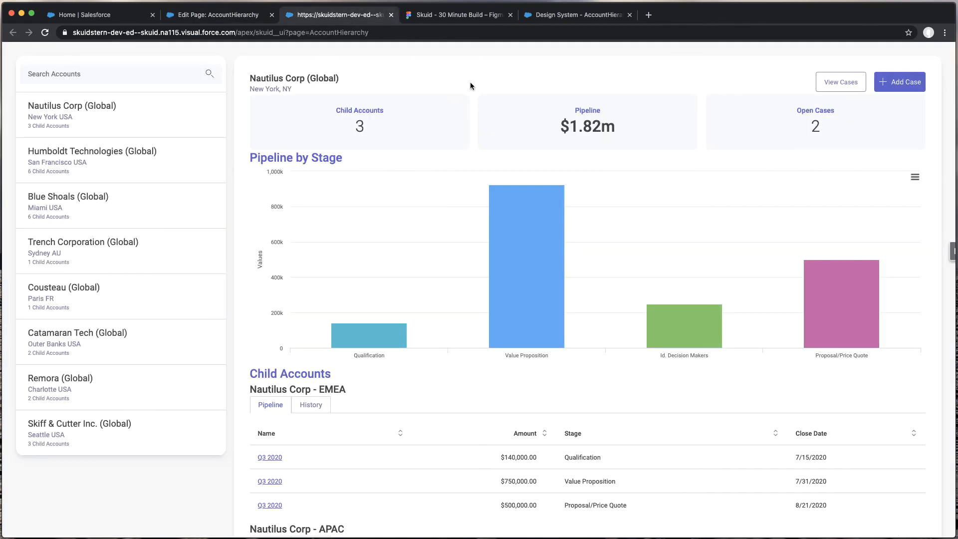
{"action": "key", "text": "super+r"}
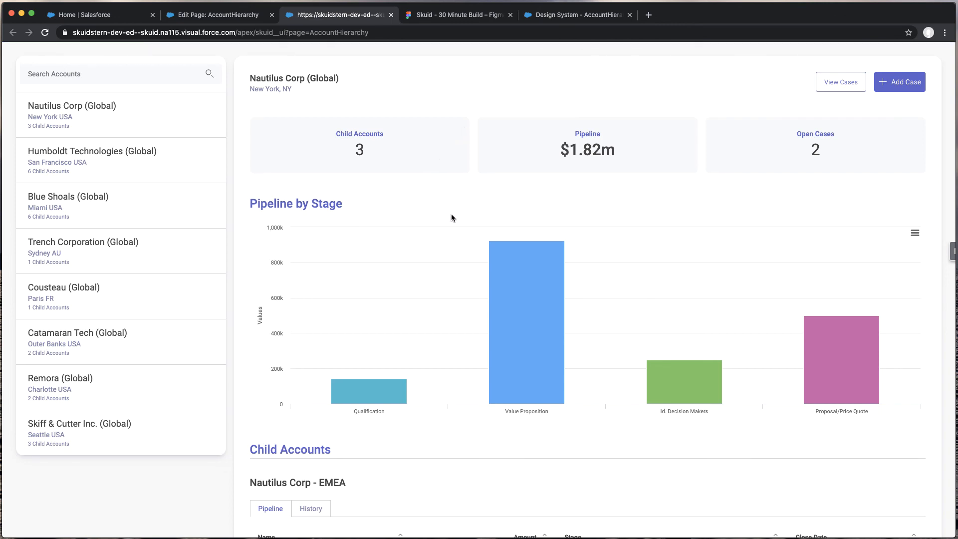
{"action": "scroll", "coordinate": [452, 213], "scroll_direction": "down", "scroll_amount": 3}
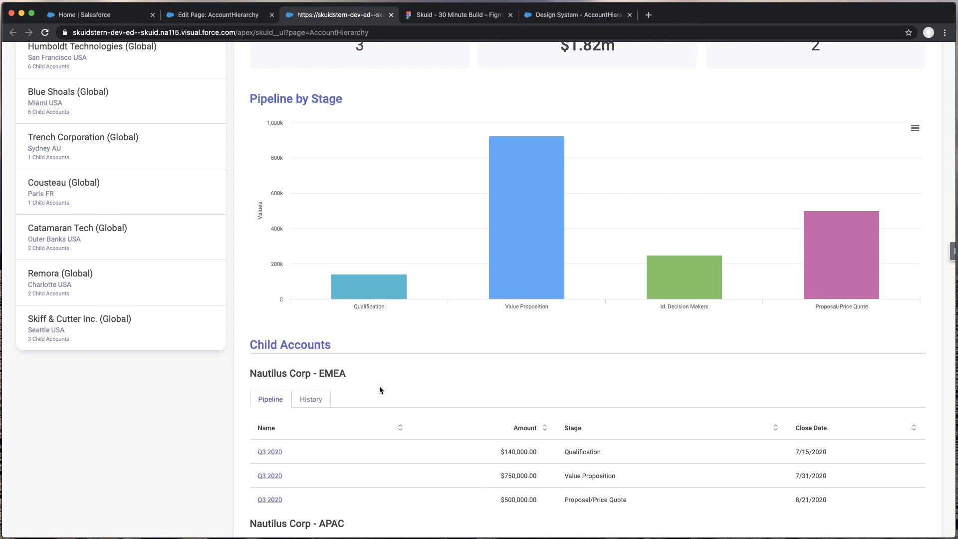
{"action": "scroll", "coordinate": [538, 367], "scroll_direction": "down", "scroll_amount": 5}
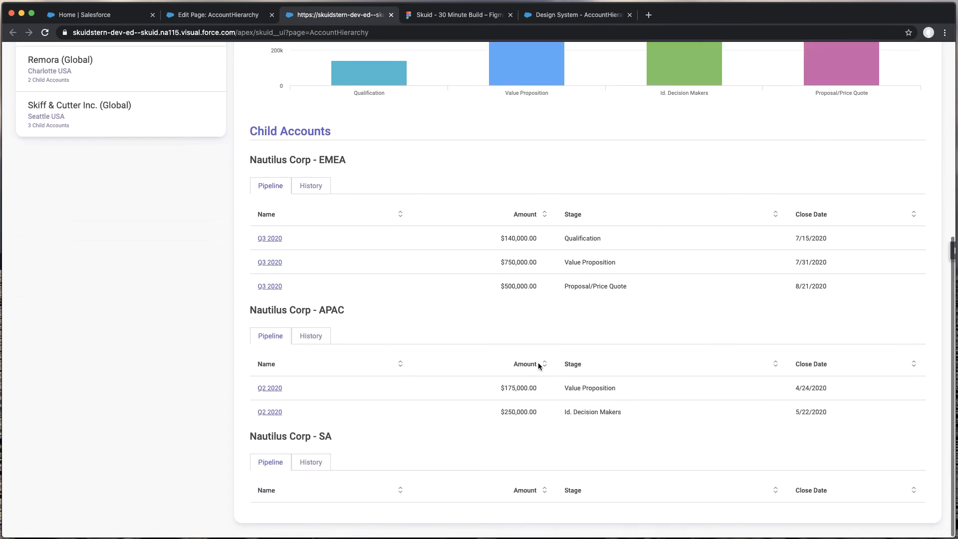
{"action": "scroll", "coordinate": [539, 367], "scroll_direction": "up", "scroll_amount": 10}
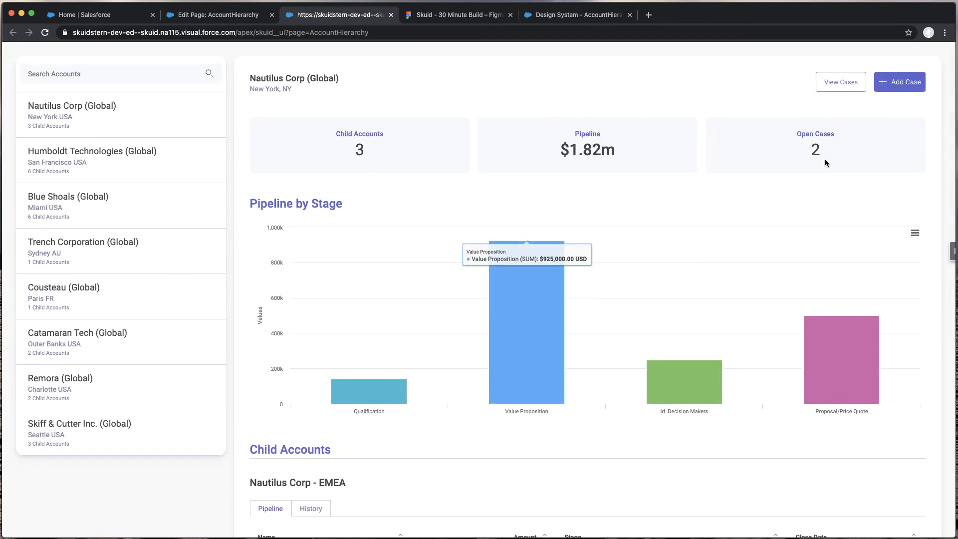
{"action": "left_click", "coordinate": [849, 88]}
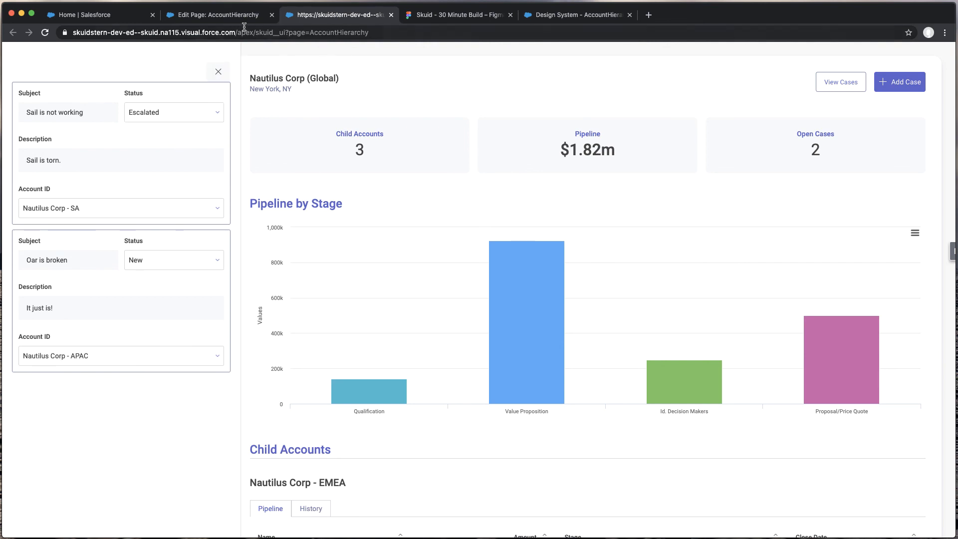
Return to the page builder and open the sliding panel attached to the View Cases button for editing.
{"action": "left_click", "coordinate": [220, 15]}
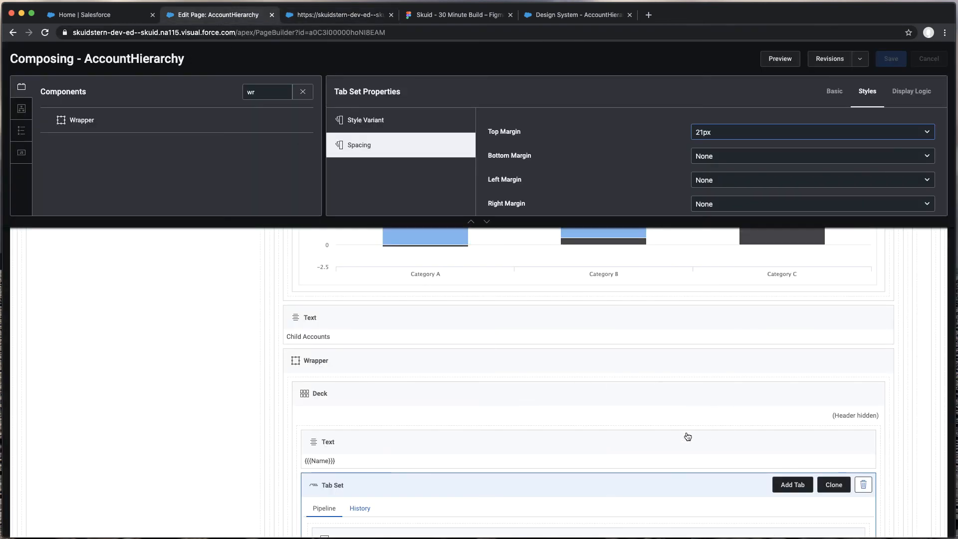
{"action": "scroll", "coordinate": [688, 437], "scroll_direction": "up", "scroll_amount": 5}
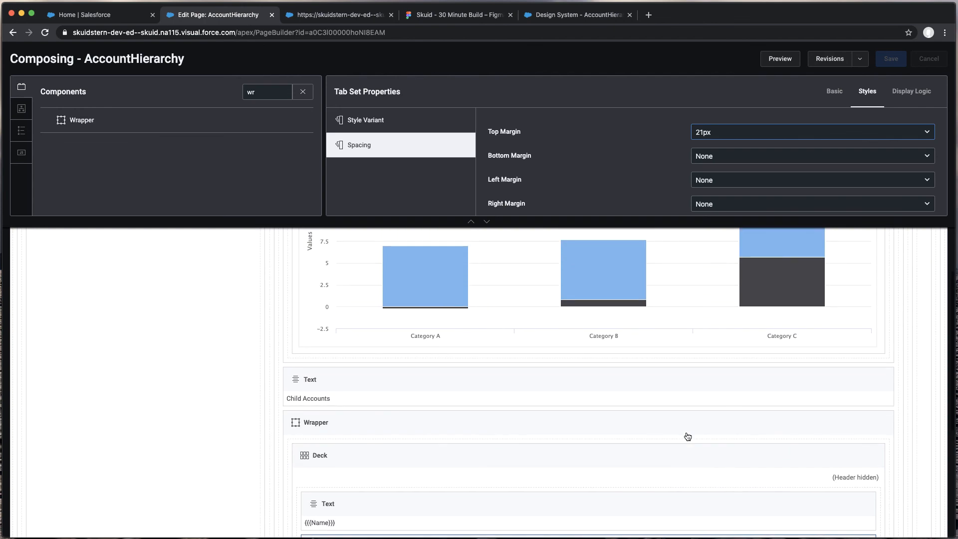
{"action": "scroll", "coordinate": [688, 437], "scroll_direction": "up", "scroll_amount": 10}
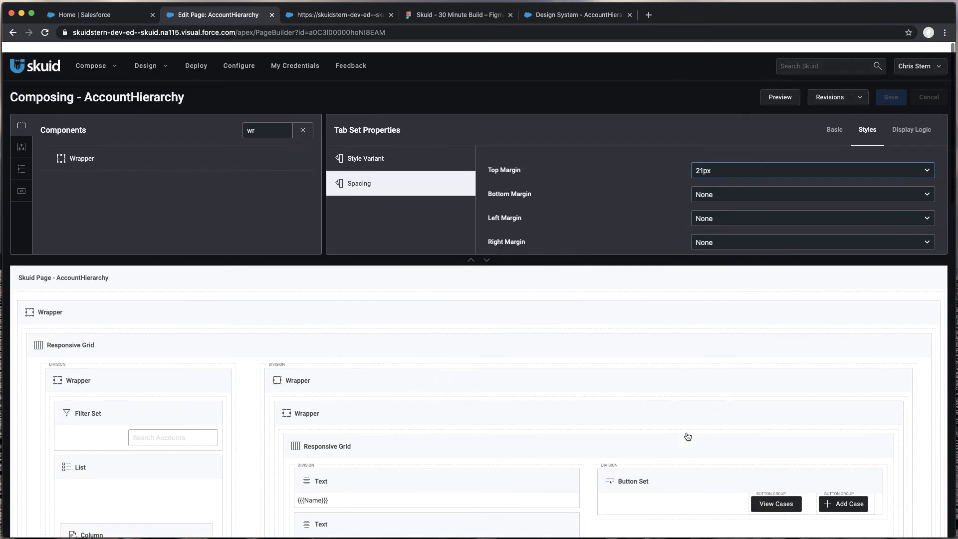
{"action": "left_click", "coordinate": [780, 495]}
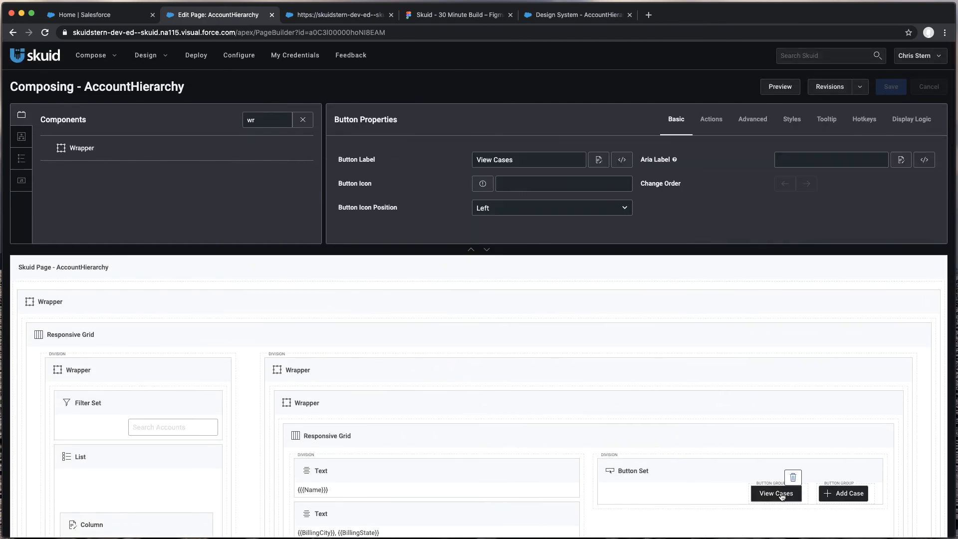
{"action": "left_click", "coordinate": [711, 120]}
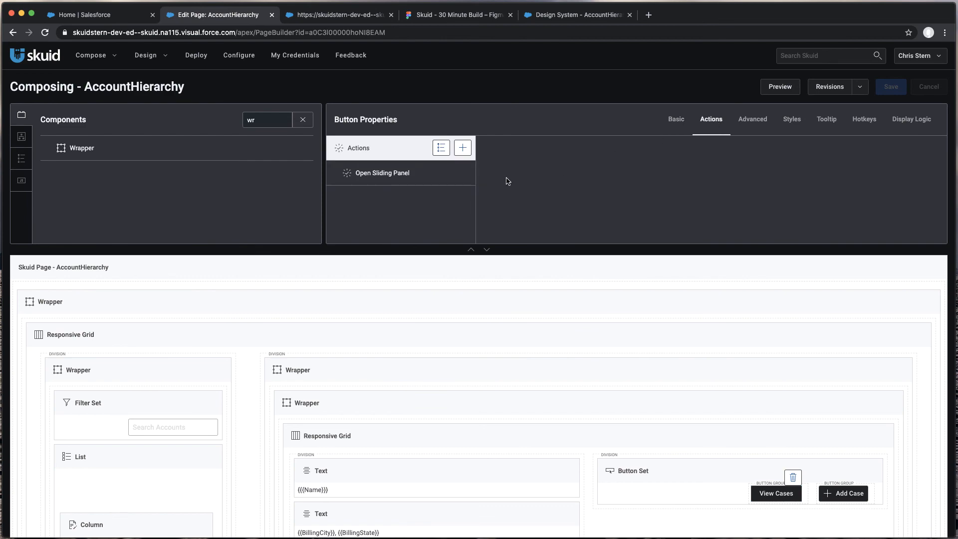
{"action": "left_click", "coordinate": [408, 183]}
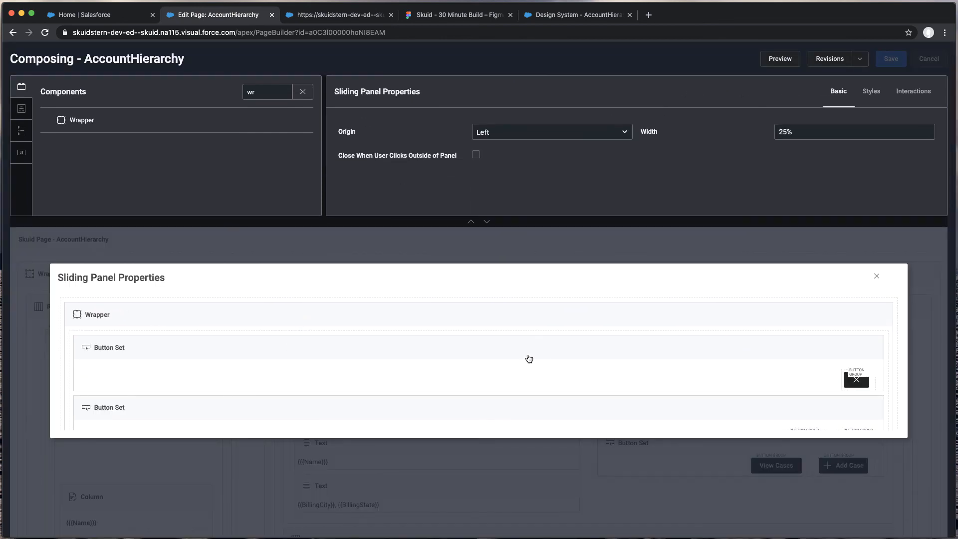
Set the top and bottom margins of the sliding panel's Cancel/Save button set to Reduced.
{"action": "scroll", "coordinate": [528, 357], "scroll_direction": "down", "scroll_amount": 3}
{"action": "left_click", "coordinate": [580, 337]}
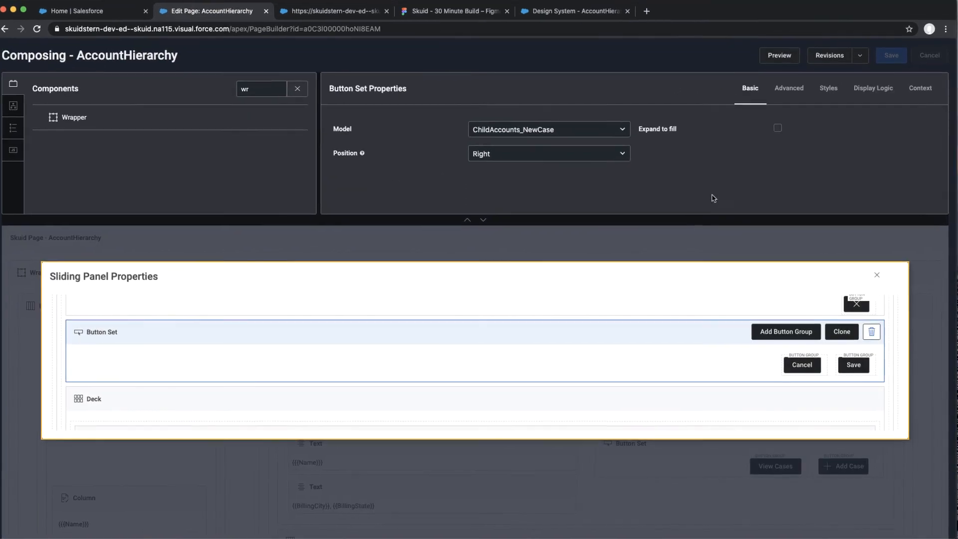
{"action": "left_click", "coordinate": [826, 90]}
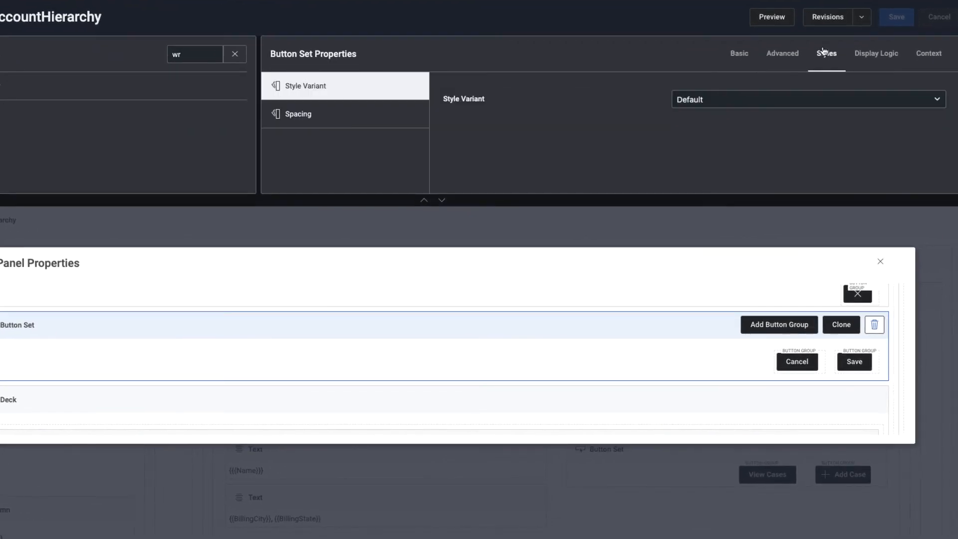
{"action": "left_click", "coordinate": [347, 120]}
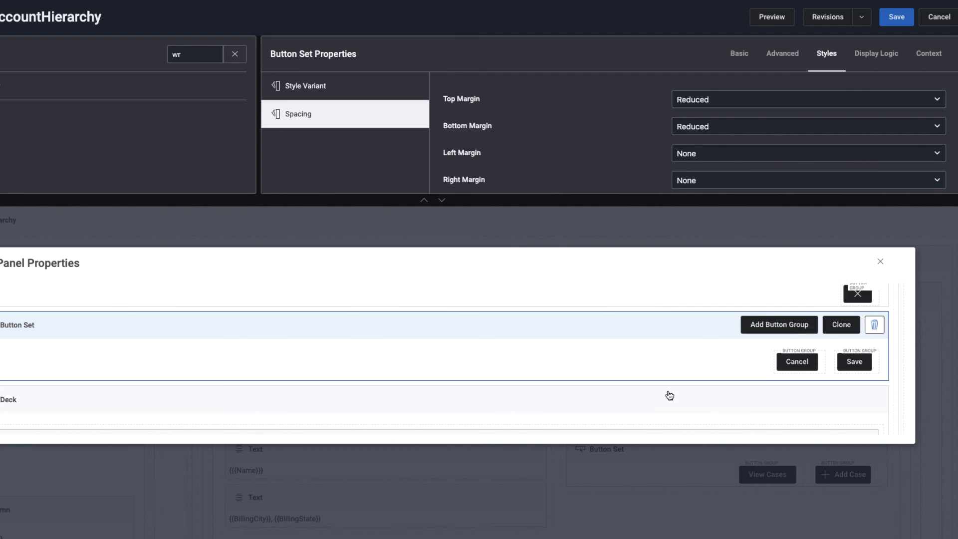
Set the top and bottom margins of the button set holding the sliding panel's close button to Reduced.
{"action": "scroll", "coordinate": [670, 396], "scroll_direction": "up", "scroll_amount": 2}
{"action": "left_click", "coordinate": [584, 315]}
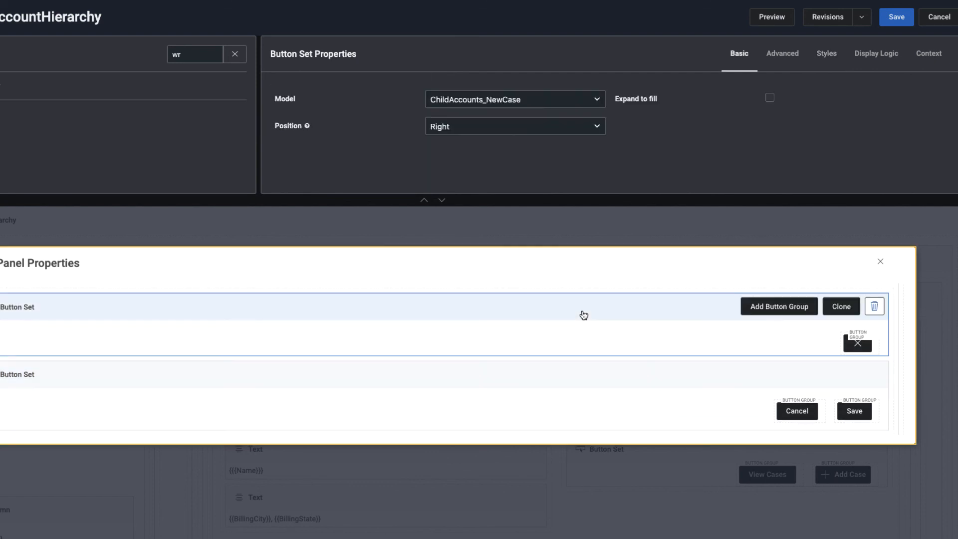
{"action": "left_click", "coordinate": [830, 58]}
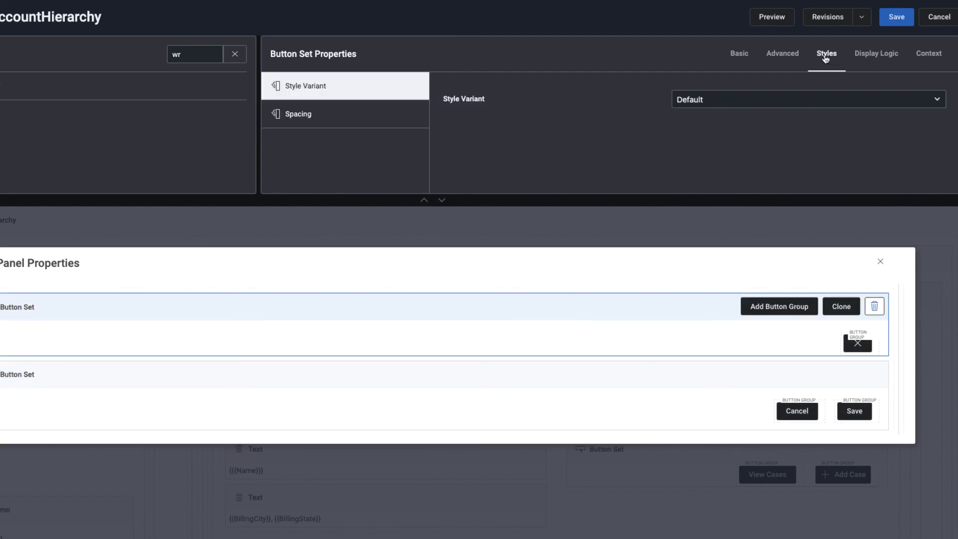
{"action": "left_click", "coordinate": [394, 120]}
{"action": "left_click", "coordinate": [725, 129]}
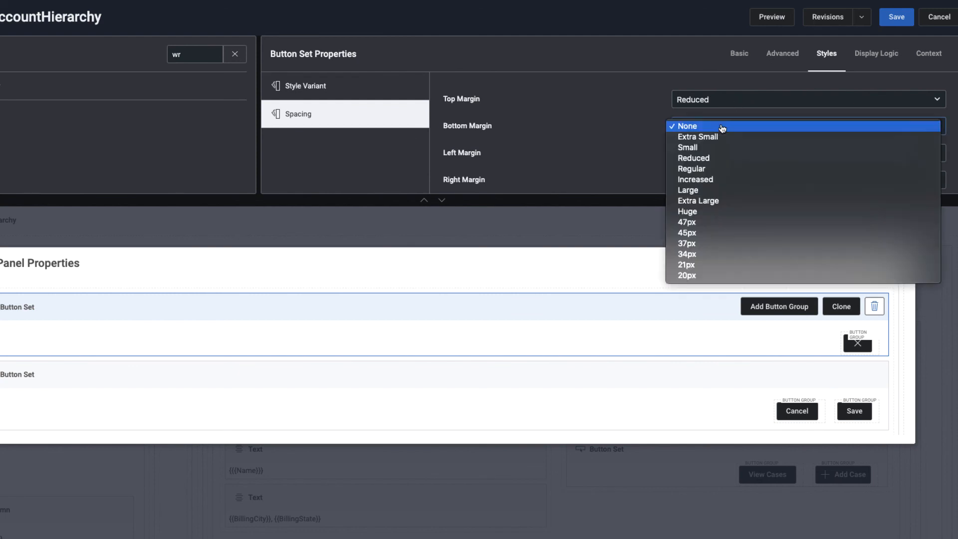
{"action": "left_click", "coordinate": [719, 161]}
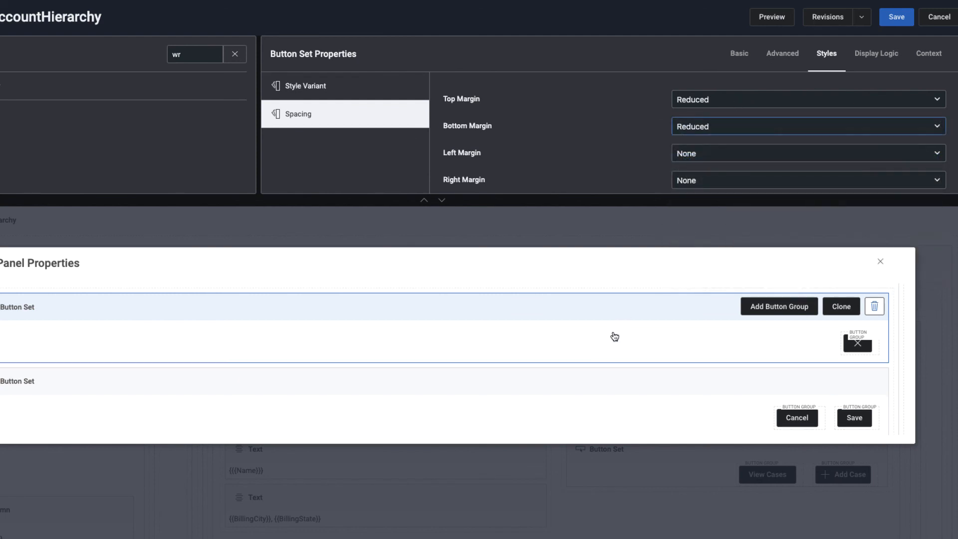
Set the top margin of the deck of cases in the sliding panel to Reduced and save the page.
{"action": "scroll", "coordinate": [612, 336], "scroll_direction": "down", "scroll_amount": 4}
{"action": "left_click", "coordinate": [600, 353]}
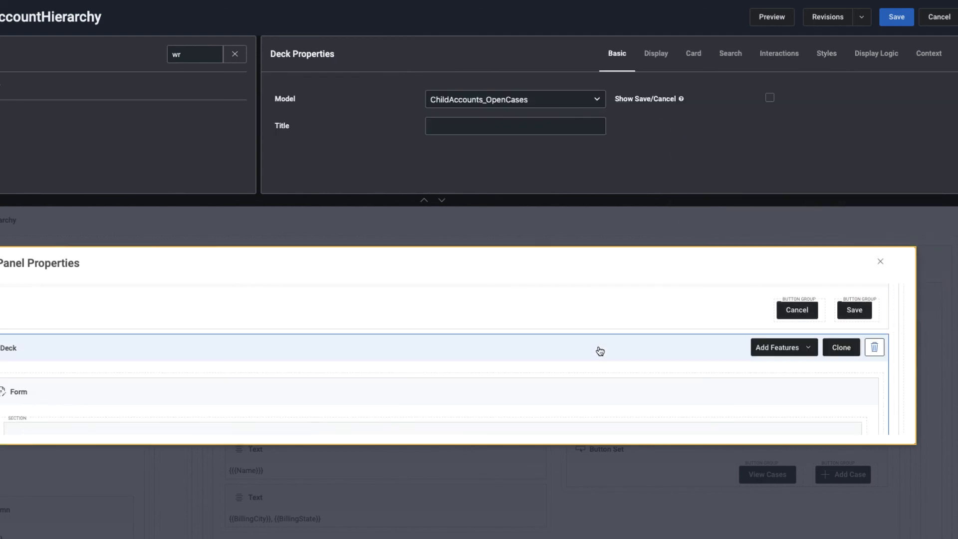
{"action": "left_click", "coordinate": [827, 55]}
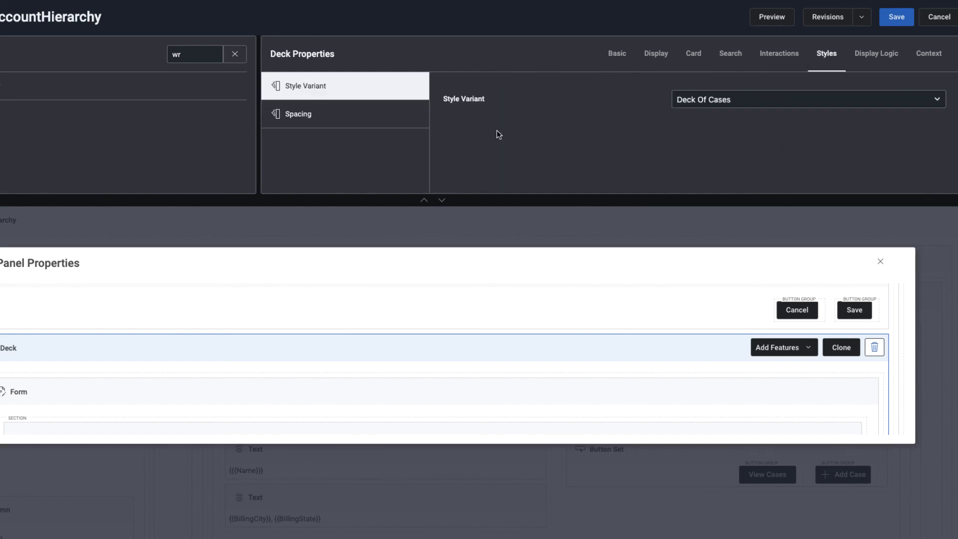
{"action": "left_click", "coordinate": [375, 123]}
{"action": "left_click", "coordinate": [714, 101]}
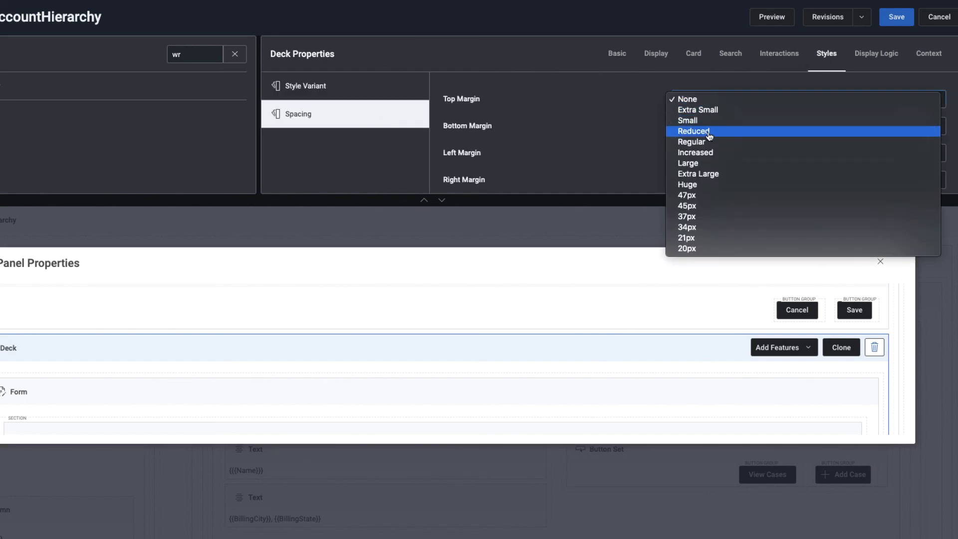
{"action": "left_click", "coordinate": [711, 129]}
{"action": "left_click", "coordinate": [890, 22]}
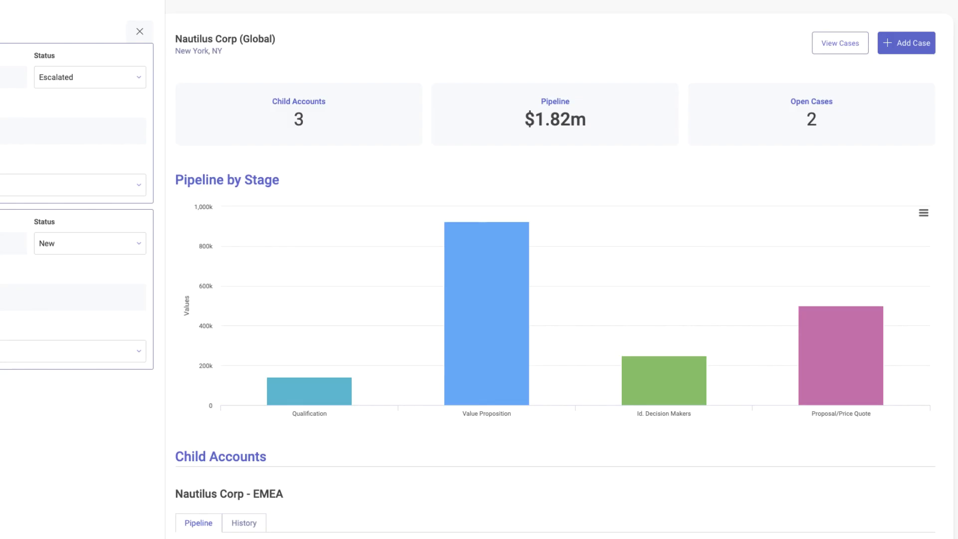
Reload the live page, open the cases panel, and change the "Sail is not working" case's status to Working to check the Cancel/Save buttons.
{"action": "key", "text": "super+r"}
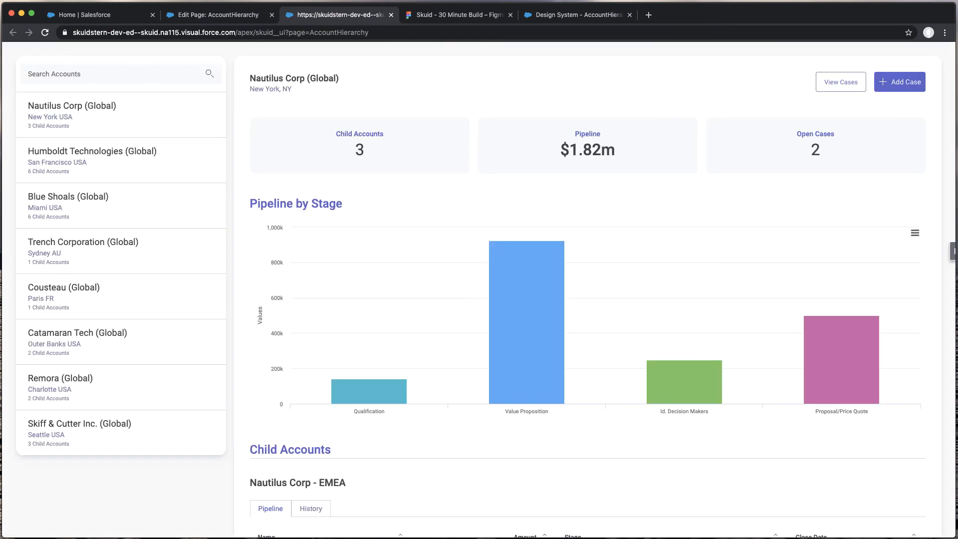
{"action": "left_click", "coordinate": [848, 92]}
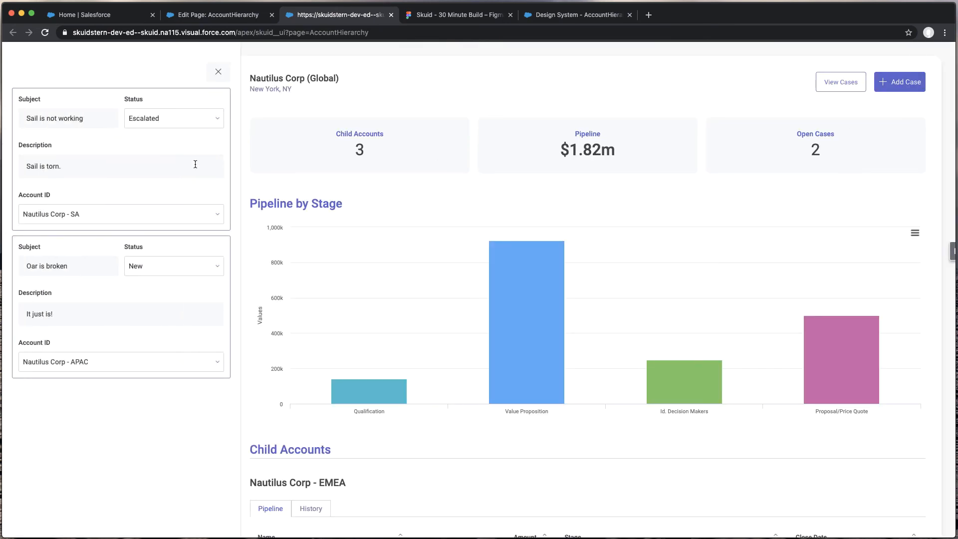
{"action": "left_click", "coordinate": [160, 120]}
{"action": "left_click", "coordinate": [164, 162]}
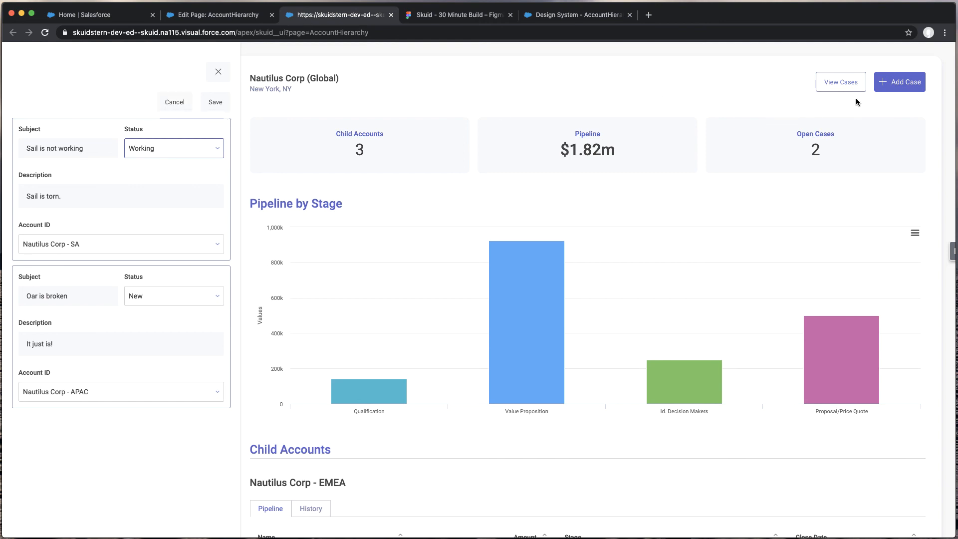
Back in the page builder, try to set the style variant of the sliding panel's Save button to Add Case.
{"action": "left_click", "coordinate": [213, 18]}
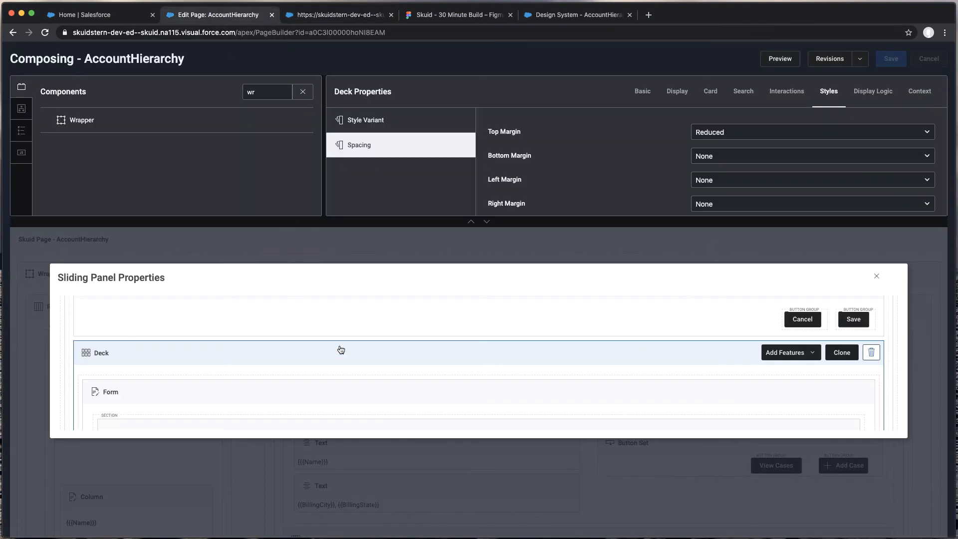
{"action": "scroll", "coordinate": [706, 361], "scroll_direction": "up", "scroll_amount": 1}
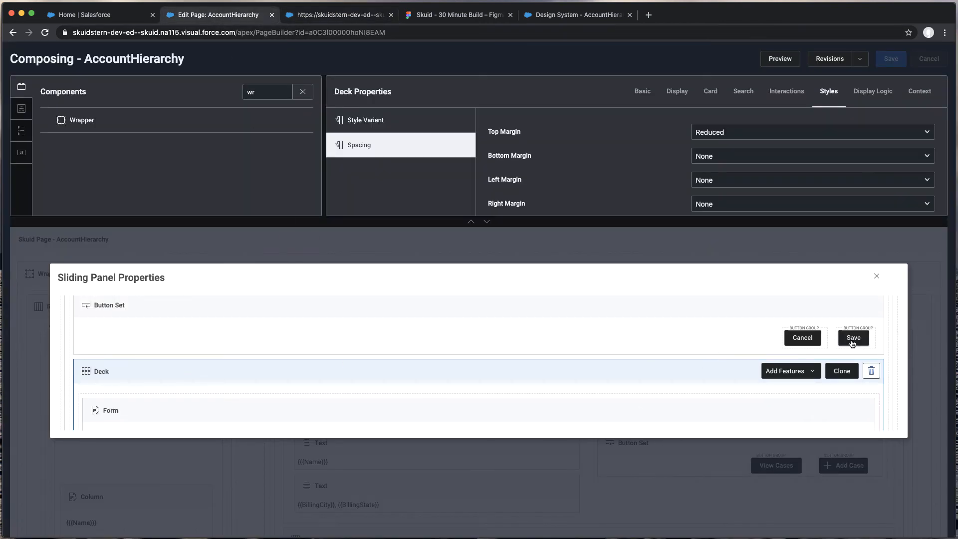
{"action": "left_click", "coordinate": [853, 338]}
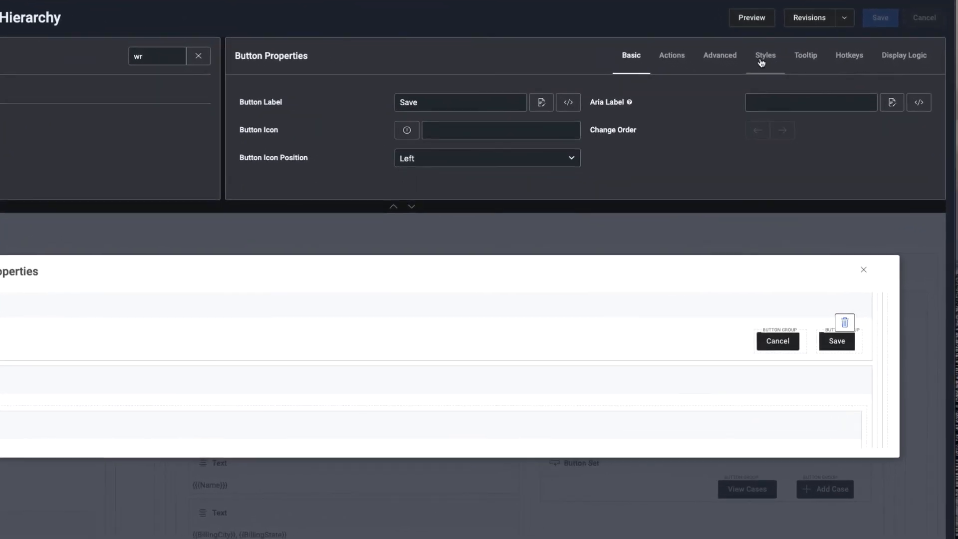
{"action": "left_click", "coordinate": [761, 62]}
{"action": "left_click", "coordinate": [700, 99]}
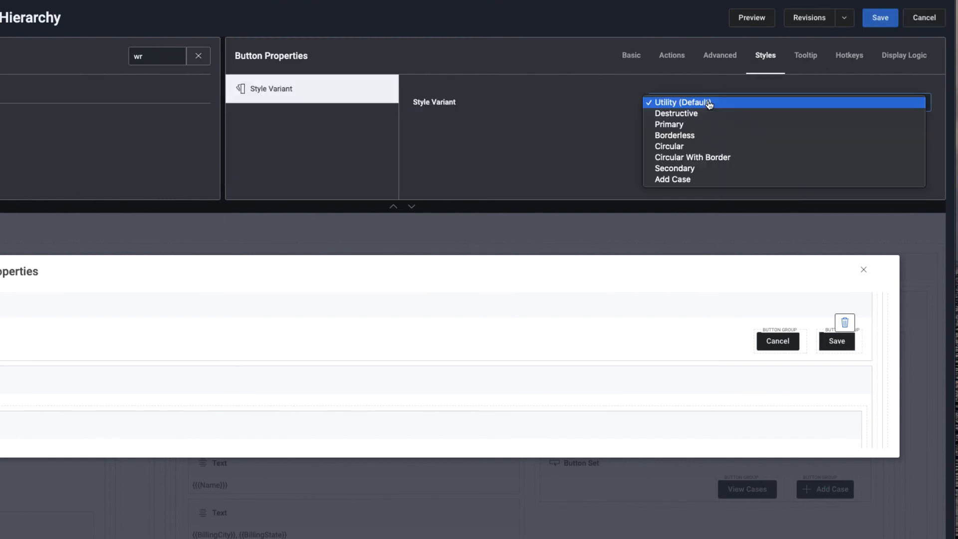
{"action": "left_click", "coordinate": [699, 180]}
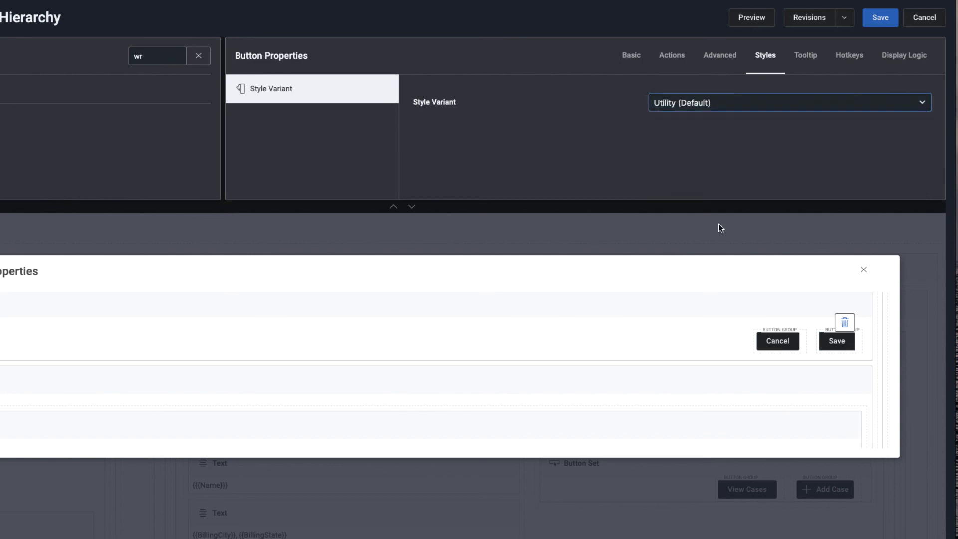
Set the style variant of the sliding panel's Cancel button to Secondary and save the page.
{"action": "left_click", "coordinate": [772, 342]}
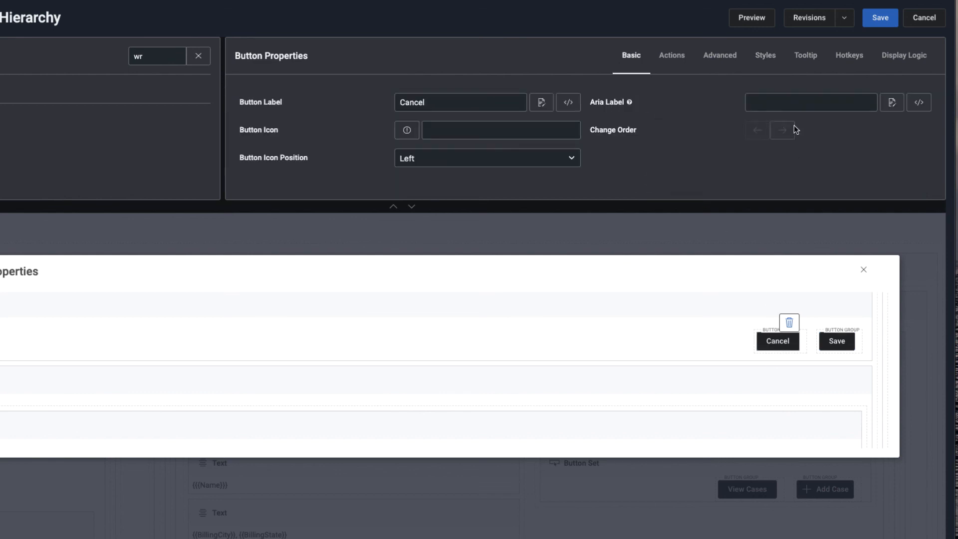
{"action": "left_click", "coordinate": [770, 62]}
{"action": "left_click", "coordinate": [705, 111]}
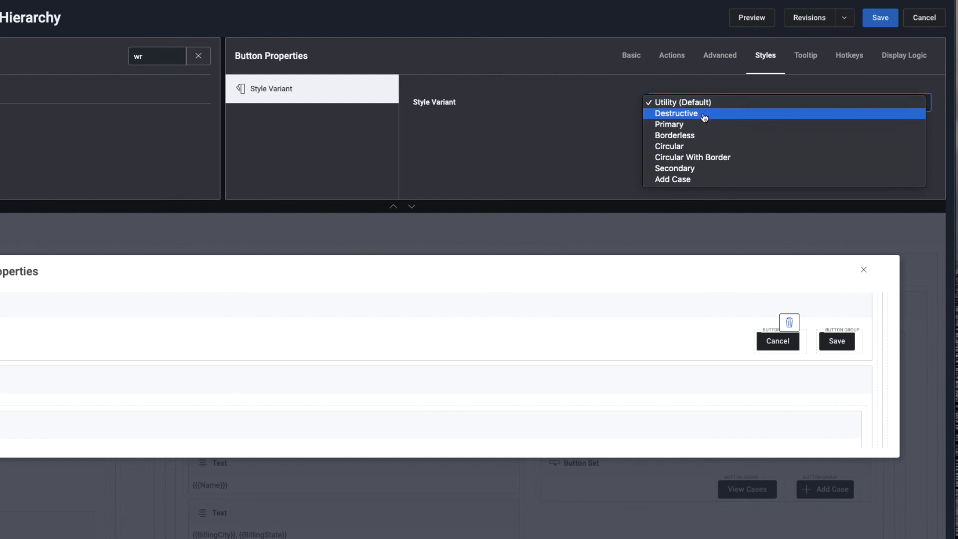
{"action": "left_click", "coordinate": [689, 169]}
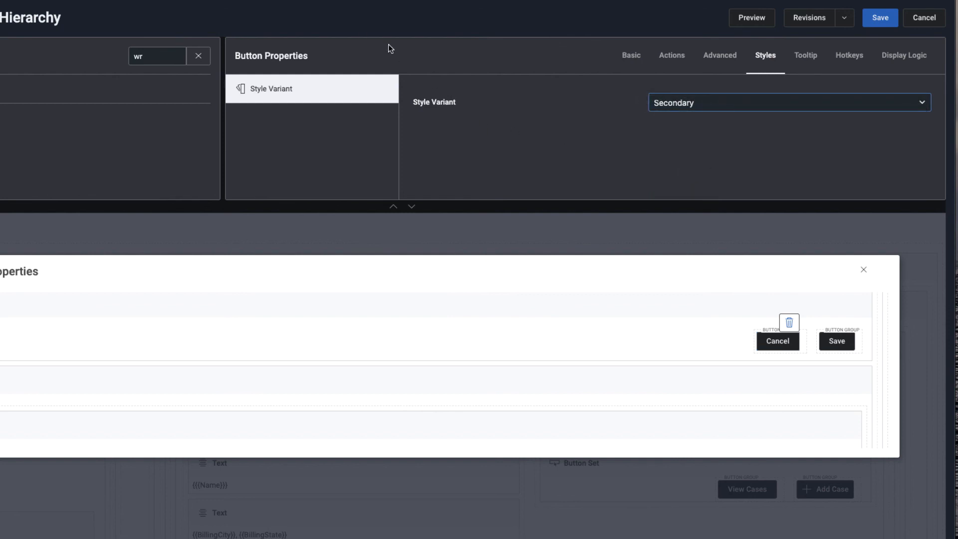
{"action": "key", "text": "super+s"}
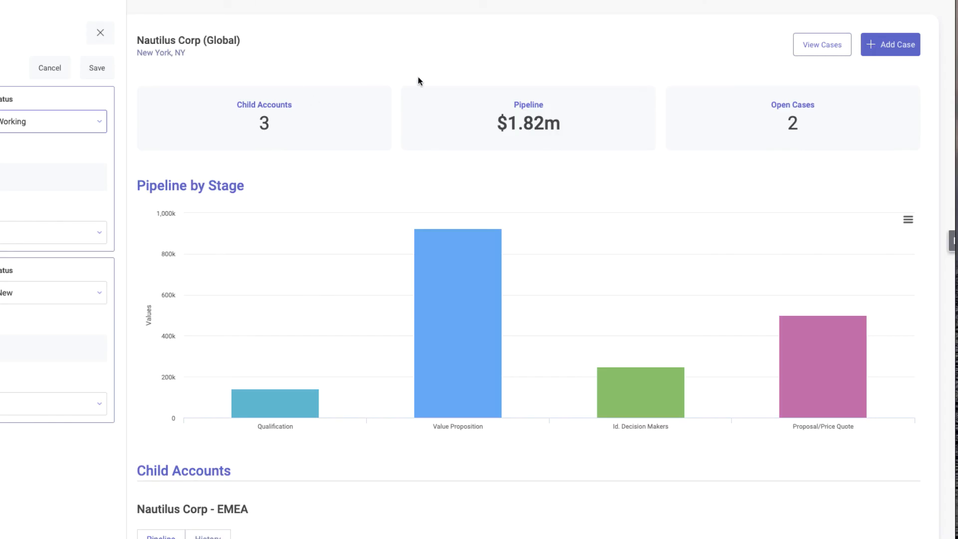
Reload the live AccountHierarchy page, select the Blue Shoals (Global) account, and check how its content and child accounts scroll.
{"action": "key", "text": "super+r"}
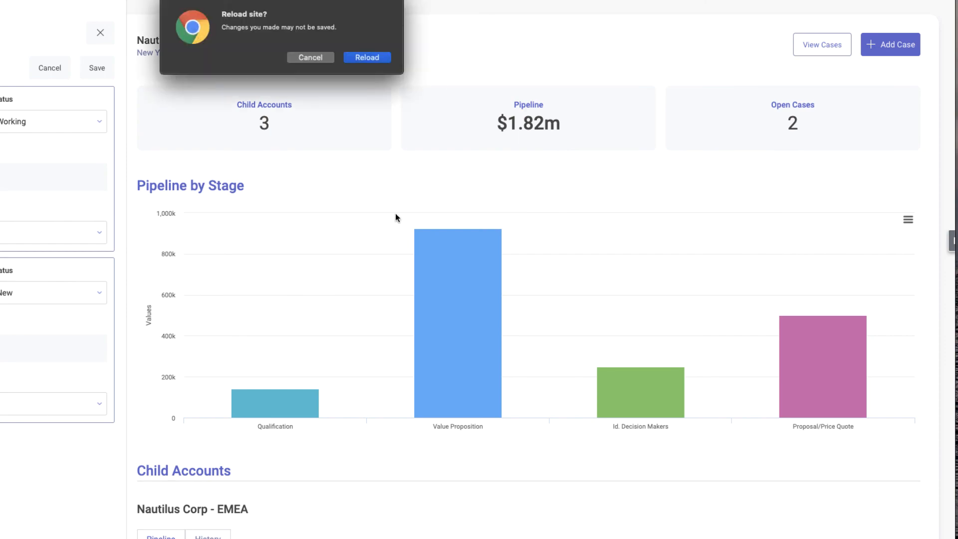
{"action": "left_click", "coordinate": [378, 57]}
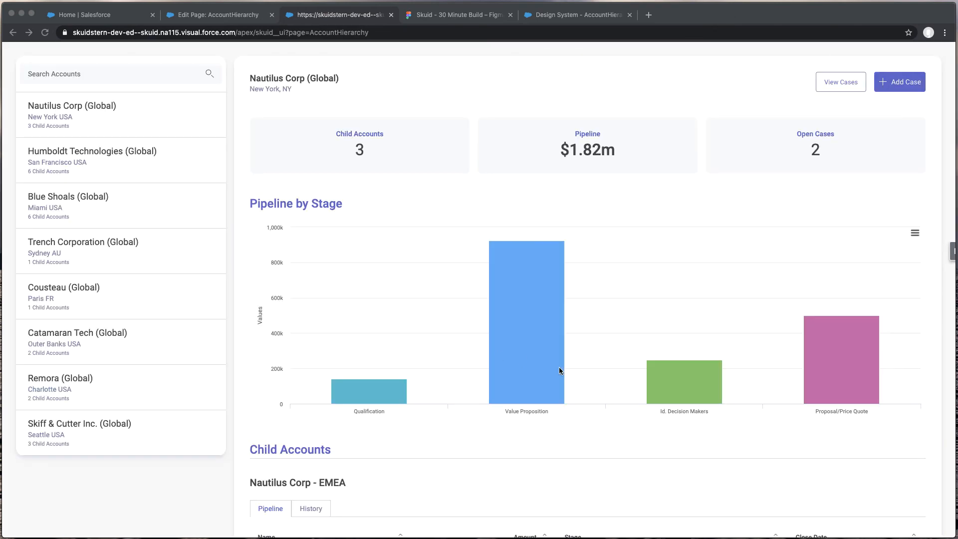
{"action": "left_click", "coordinate": [152, 209]}
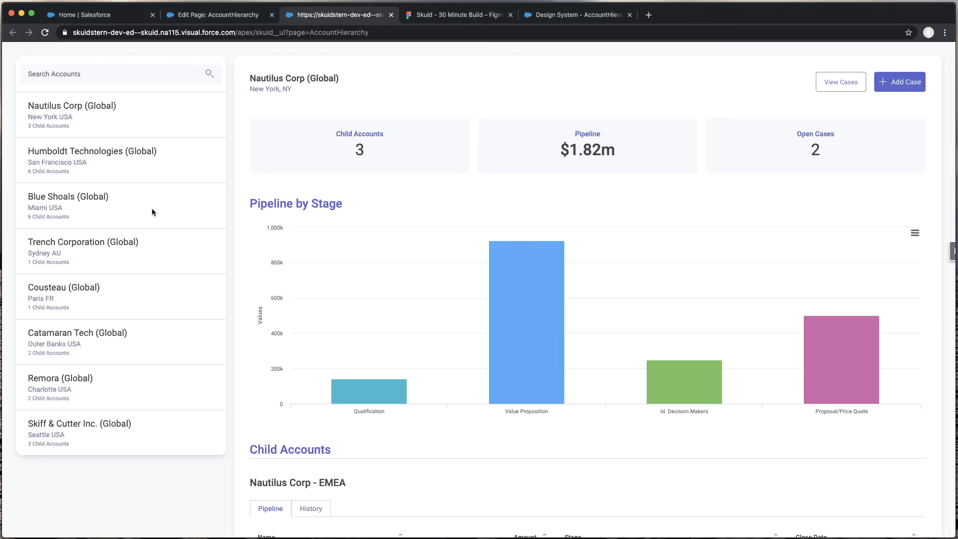
{"action": "left_click", "coordinate": [184, 214]}
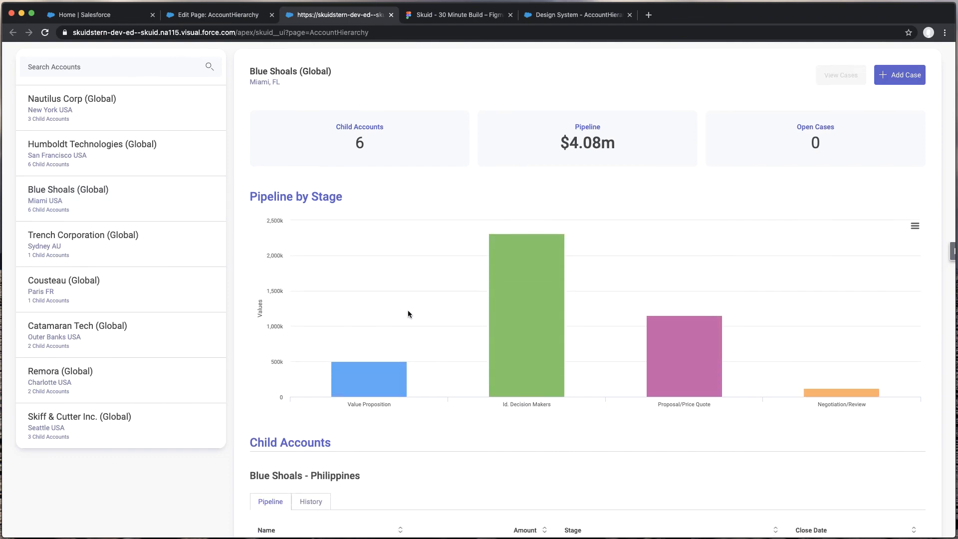
{"action": "scroll", "coordinate": [409, 313], "scroll_direction": "down", "scroll_amount": 6}
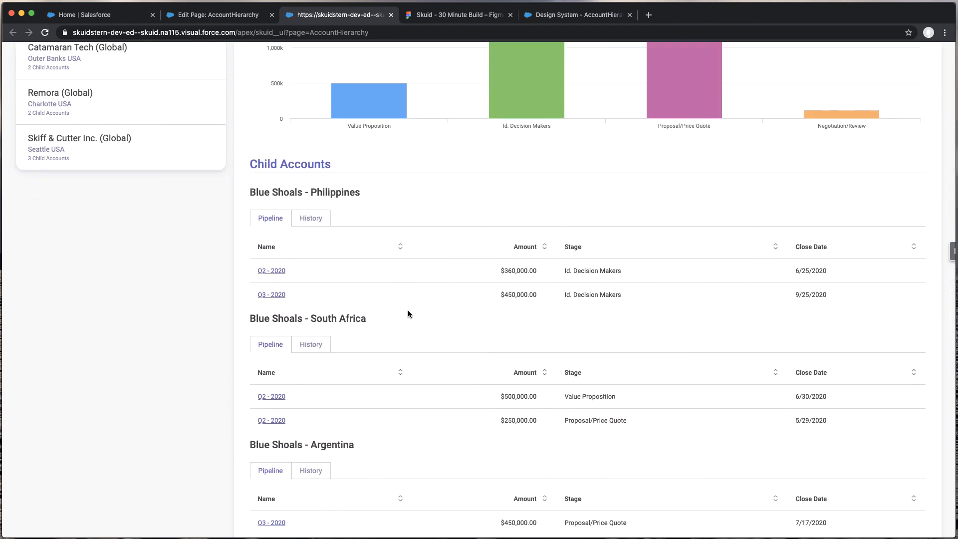
{"action": "scroll", "coordinate": [408, 312], "scroll_direction": "up", "scroll_amount": 6}
{"action": "scroll", "coordinate": [409, 310], "scroll_direction": "down", "scroll_amount": 9}
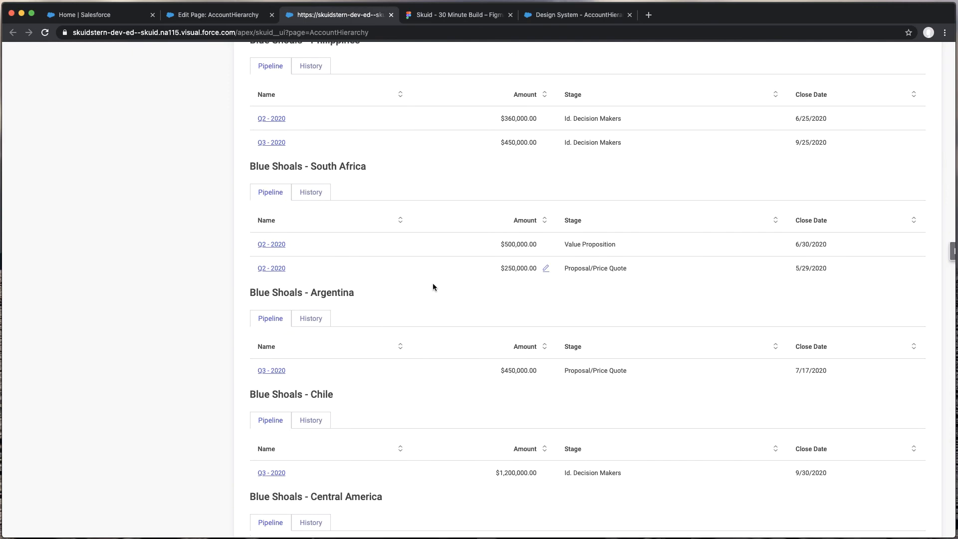
{"action": "scroll", "coordinate": [444, 242], "scroll_direction": "up", "scroll_amount": 9}
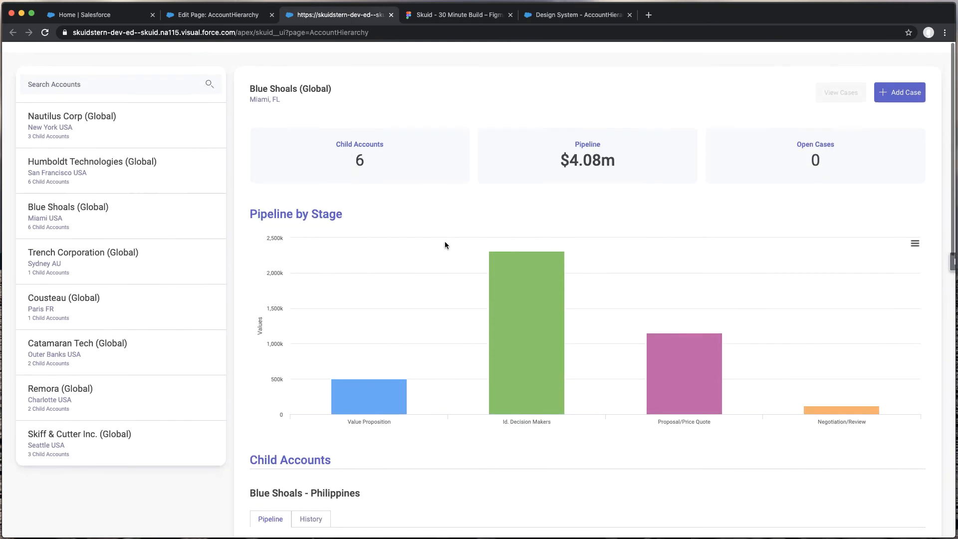
{"action": "scroll", "coordinate": [445, 242], "scroll_direction": "down", "scroll_amount": 1}
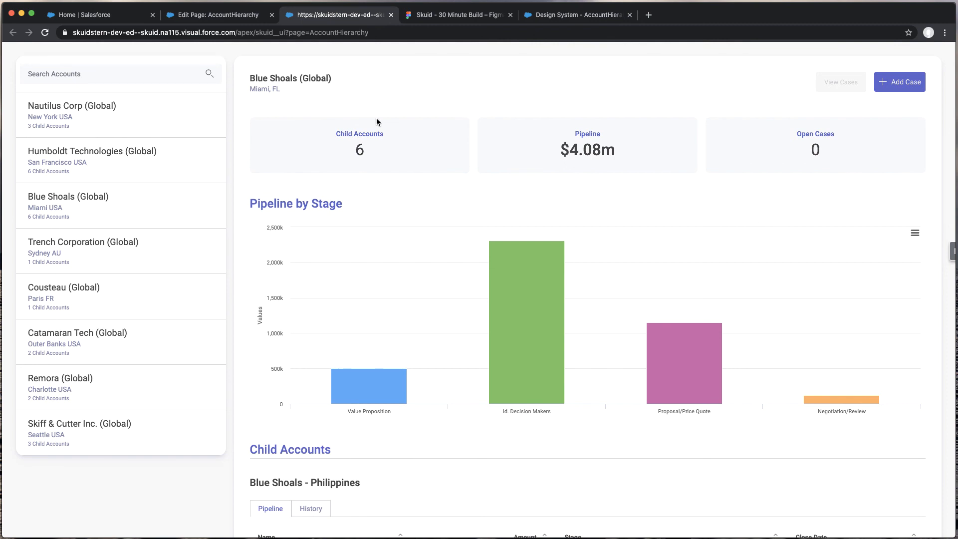
Close the sliding panel's properties in the page builder and give the outermost wrapper a fixed custom height of 100vh.
{"action": "left_click", "coordinate": [223, 16]}
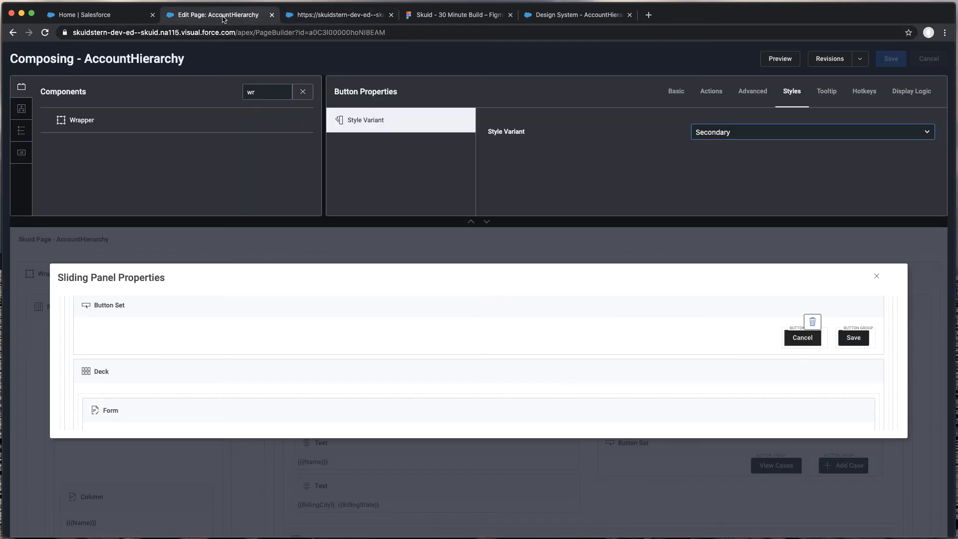
{"action": "left_click", "coordinate": [878, 278]}
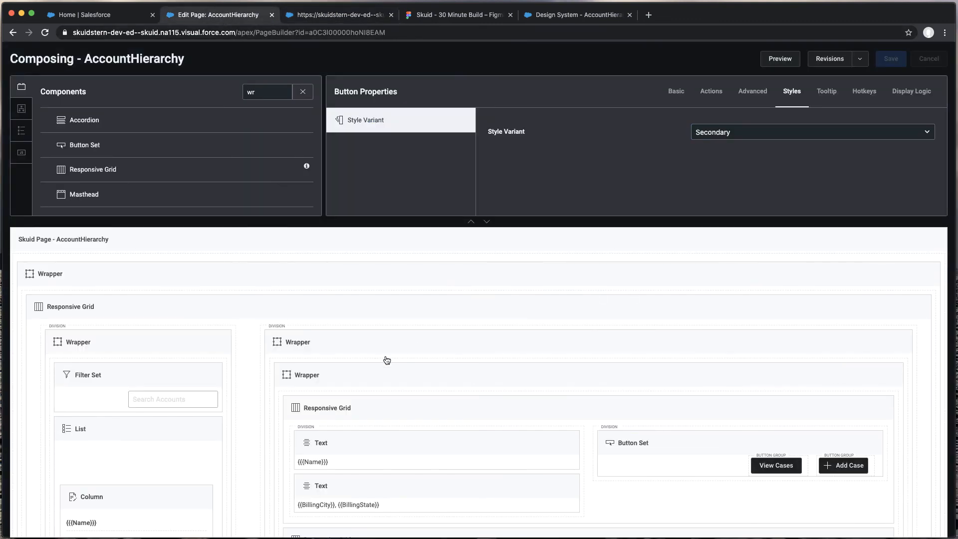
{"action": "left_click", "coordinate": [232, 279]}
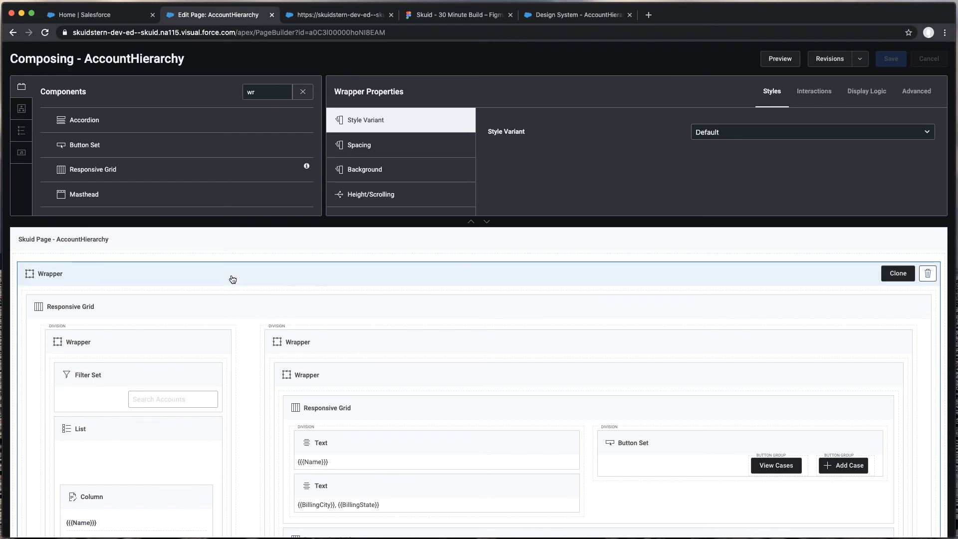
{"action": "left_click", "coordinate": [416, 195]}
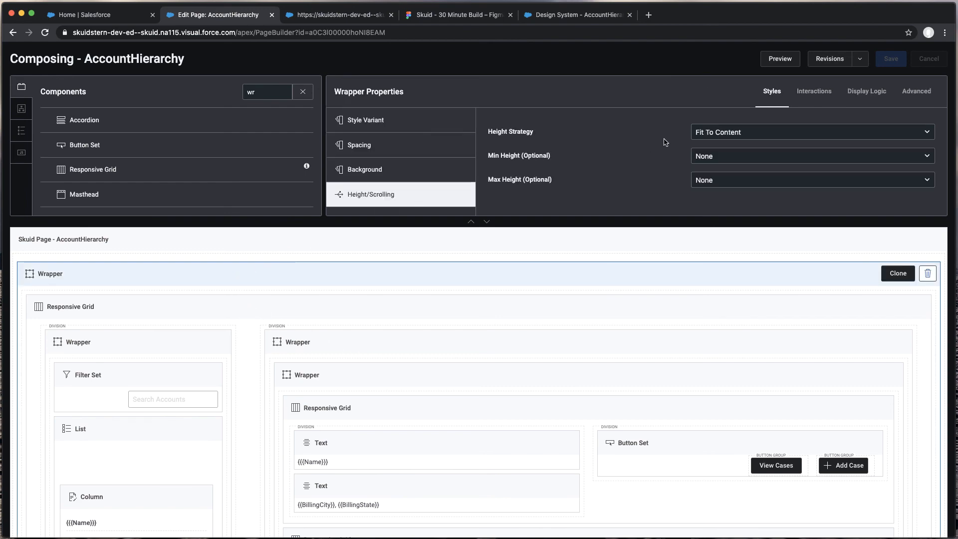
{"action": "left_click", "coordinate": [720, 133]}
{"action": "left_click", "coordinate": [719, 142]}
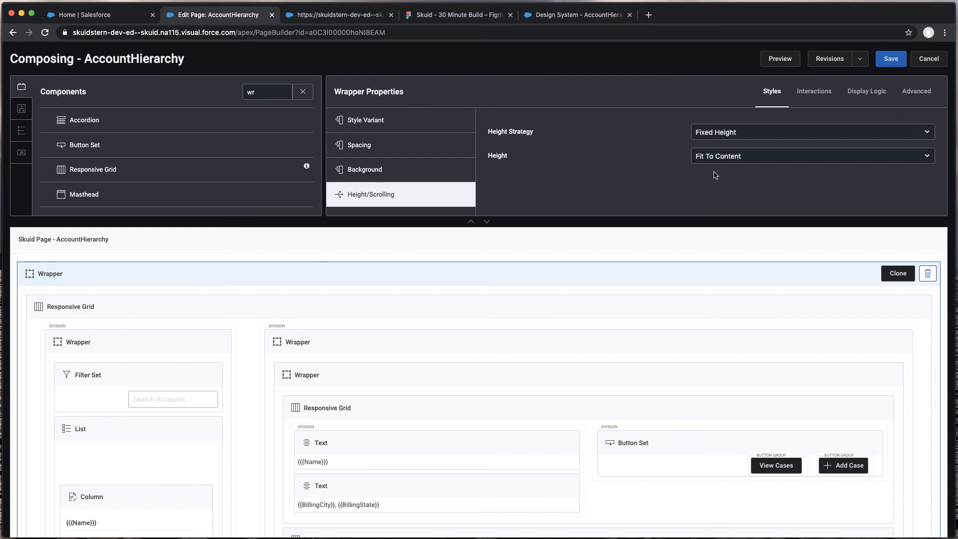
{"action": "left_click", "coordinate": [716, 166]}
{"action": "left_click", "coordinate": [709, 198]}
{"action": "type", "text": "1"}
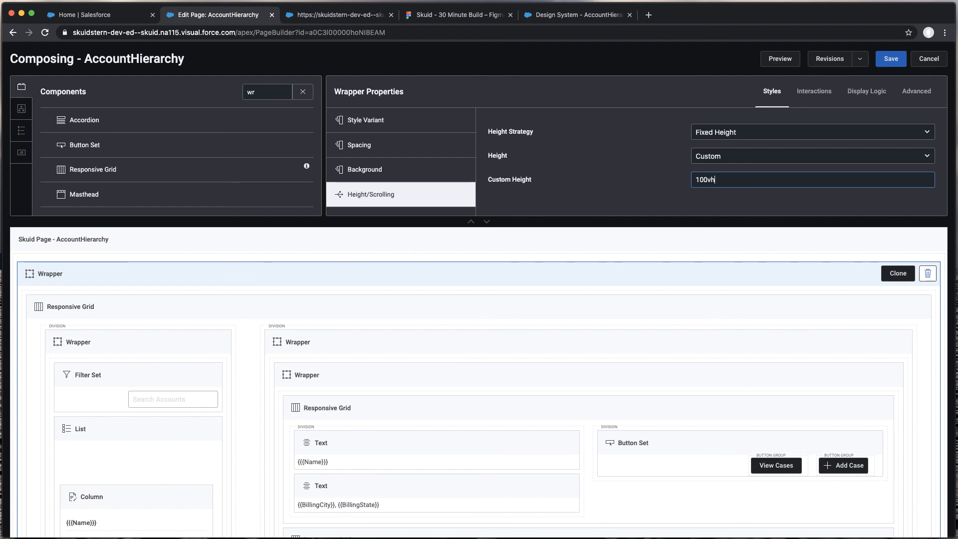
{"action": "type", "text": "00vh"}
Set a custom maximum height of 1000px on the wrapper around the Child Accounts deck and save the page.
{"action": "scroll", "coordinate": [459, 349], "scroll_direction": "down", "scroll_amount": 12}
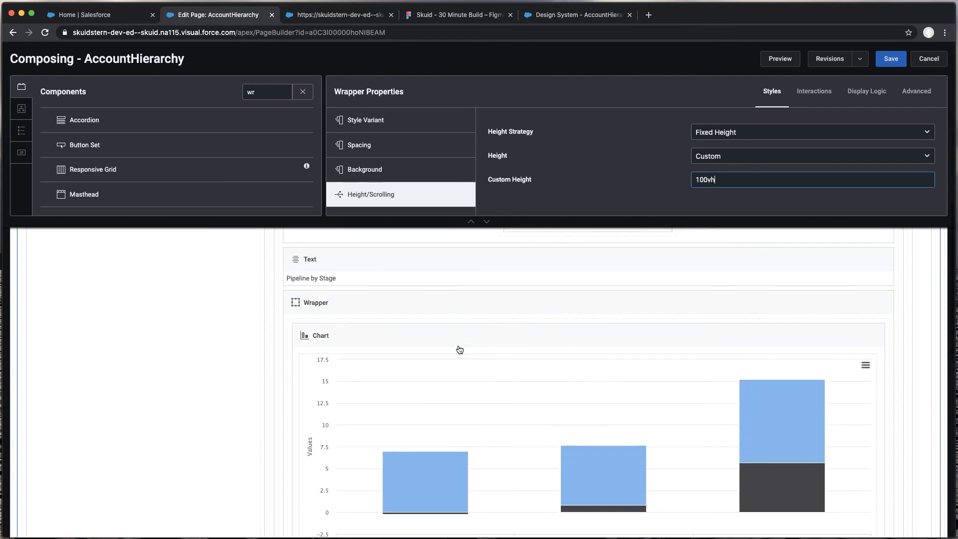
{"action": "scroll", "coordinate": [460, 349], "scroll_direction": "down", "scroll_amount": 3}
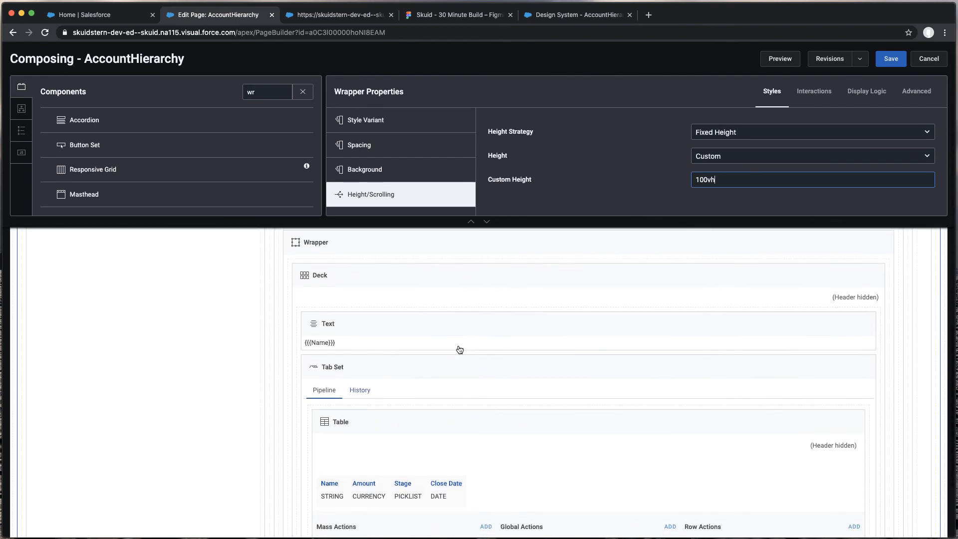
{"action": "scroll", "coordinate": [400, 338], "scroll_direction": "up", "scroll_amount": 2}
{"action": "left_click", "coordinate": [381, 338]}
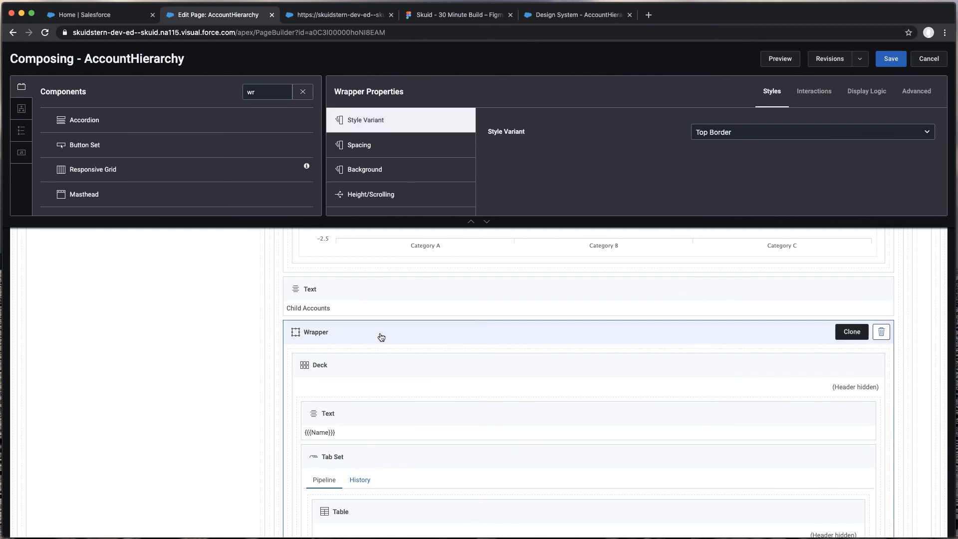
{"action": "left_click", "coordinate": [365, 204]}
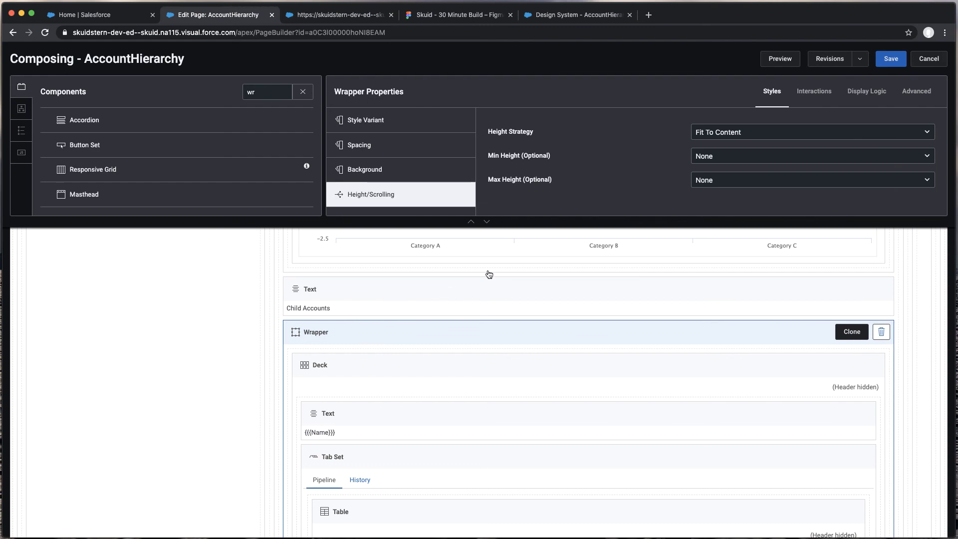
{"action": "left_click", "coordinate": [752, 186]}
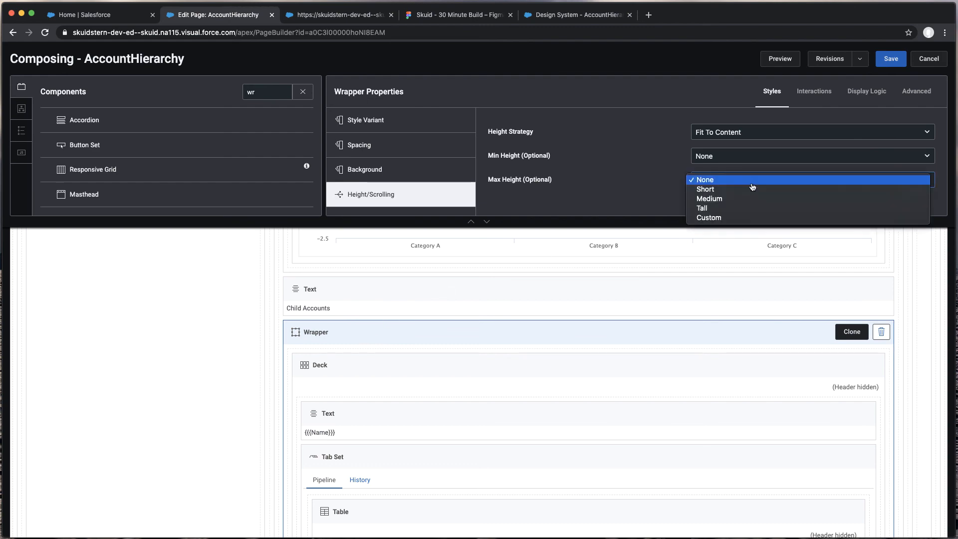
{"action": "left_click", "coordinate": [727, 218]}
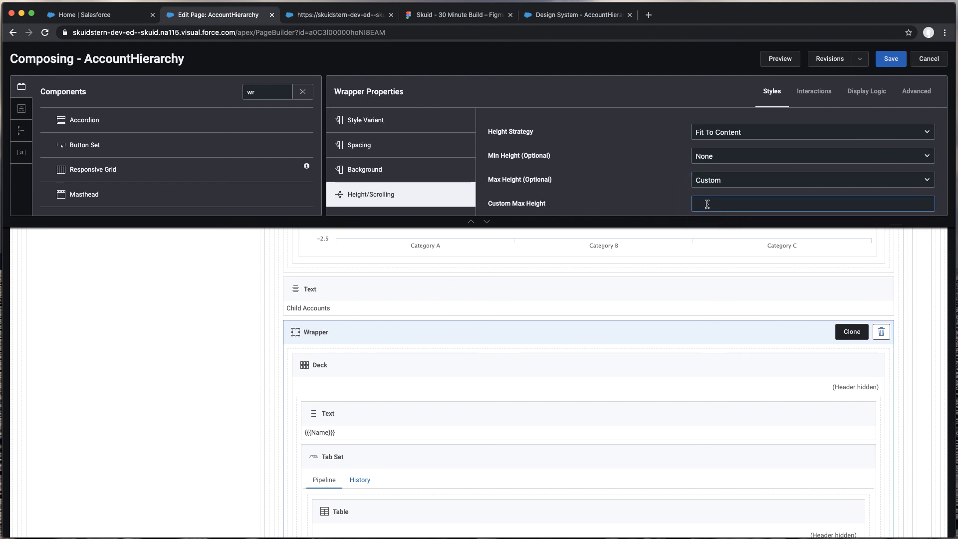
{"action": "left_click", "coordinate": [708, 203]}
{"action": "left_click", "coordinate": [891, 59]}
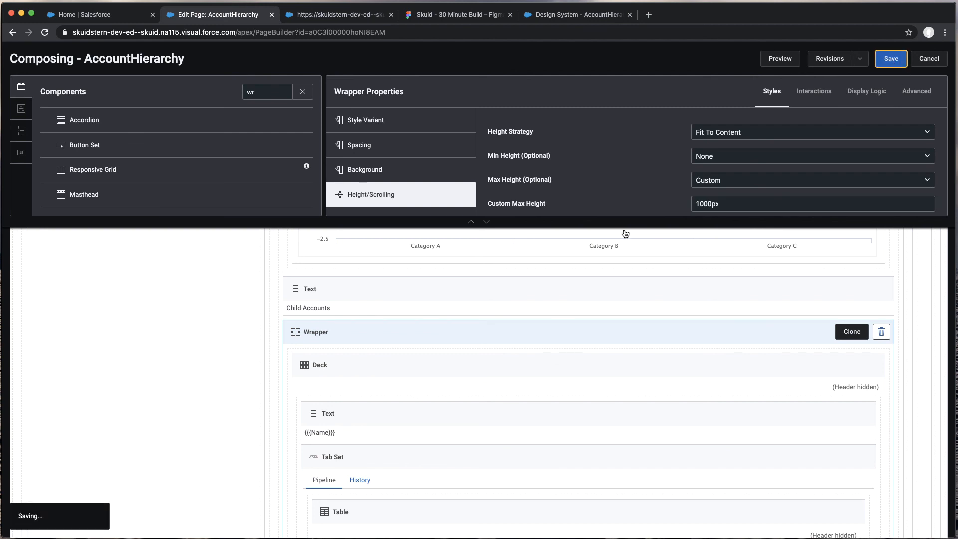
Reload the live page, select Humboldt Technologies (Global), and check how the page and its child accounts list scroll.
{"action": "left_click", "coordinate": [304, 19]}
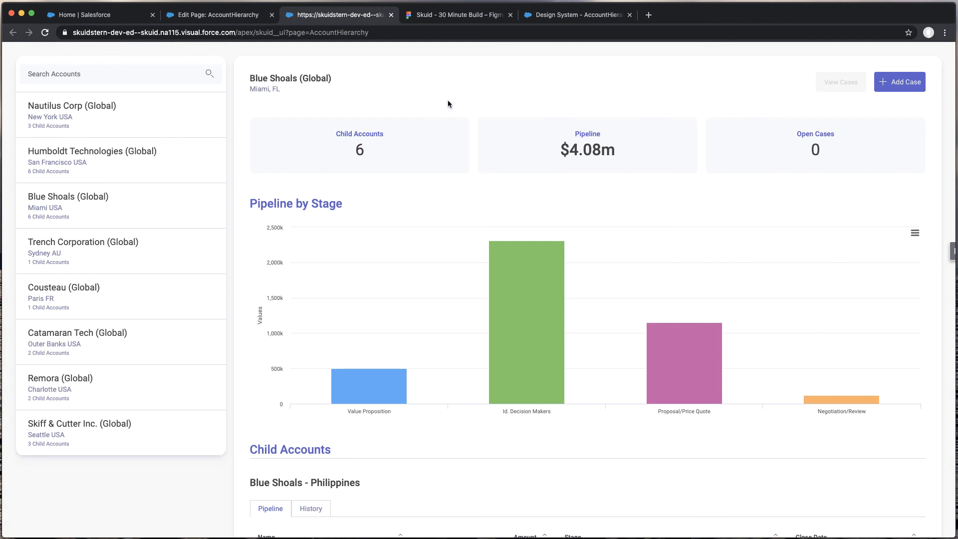
{"action": "key", "text": "super+r"}
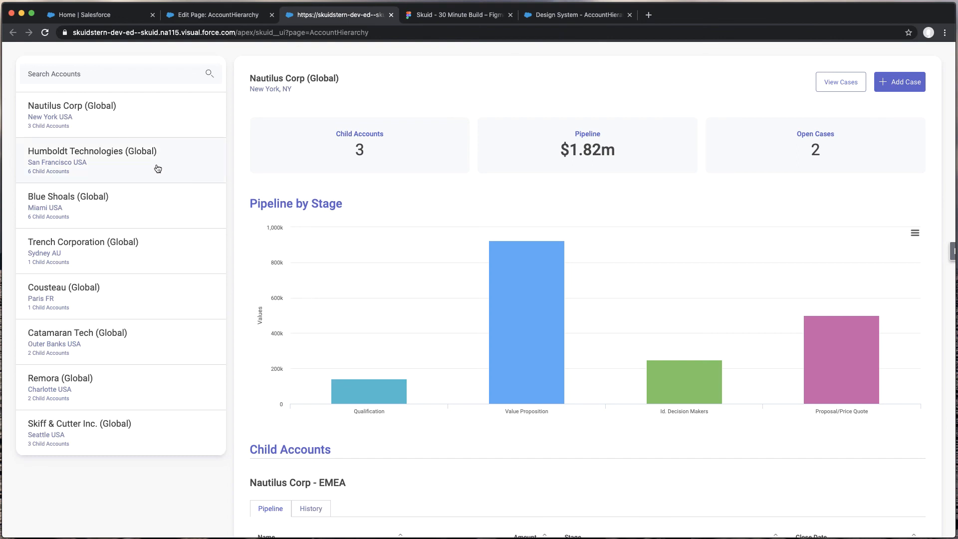
{"action": "left_click", "coordinate": [165, 182]}
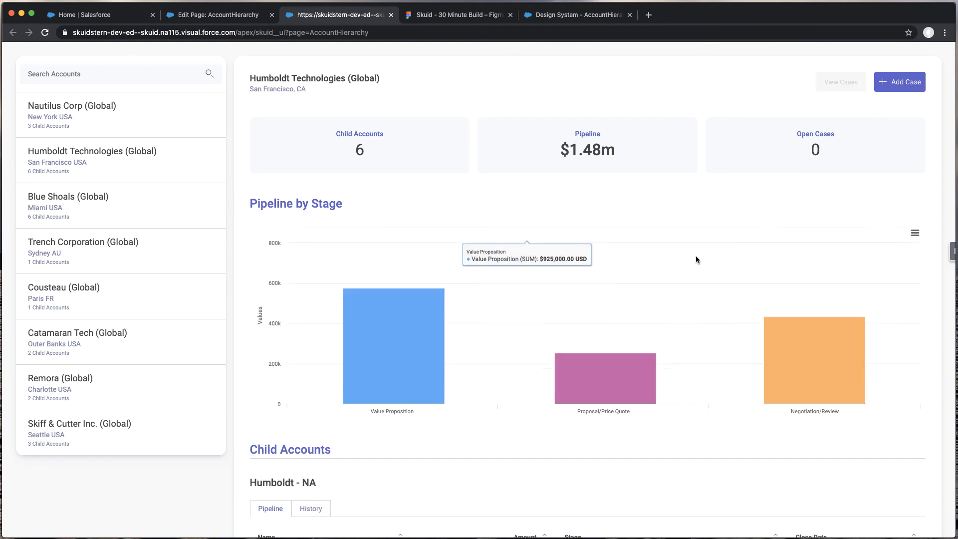
{"action": "scroll", "coordinate": [799, 199], "scroll_direction": "down", "scroll_amount": 5}
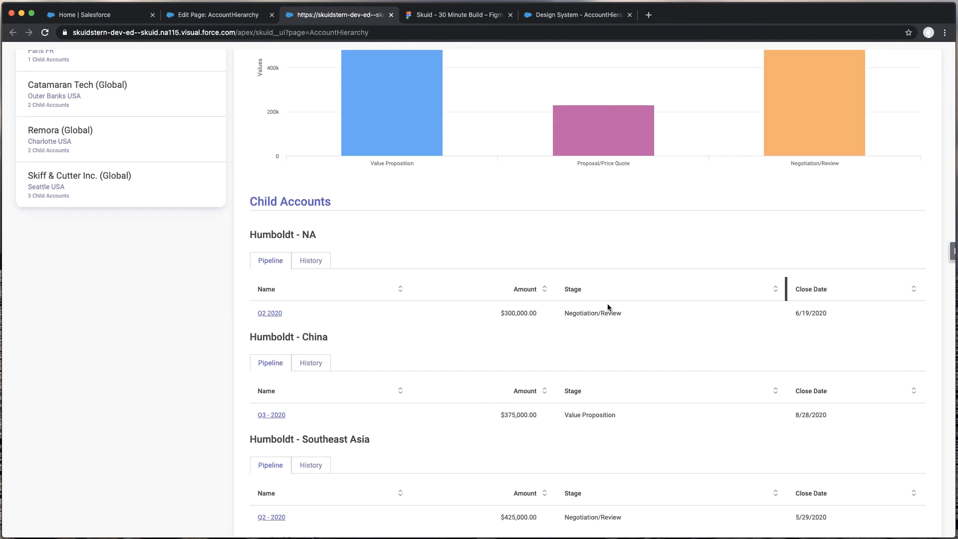
{"action": "scroll", "coordinate": [594, 317], "scroll_direction": "down", "scroll_amount": 4}
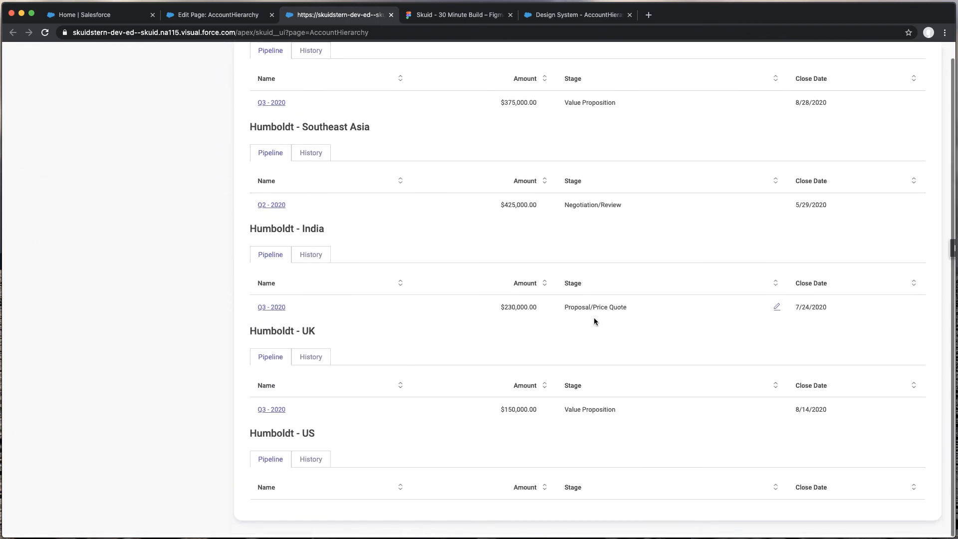
In the page builder, set the custom maximum height of the wrapper around the Child Accounts deck to 750px and save the page.
{"action": "scroll", "coordinate": [594, 318], "scroll_direction": "up", "scroll_amount": 9}
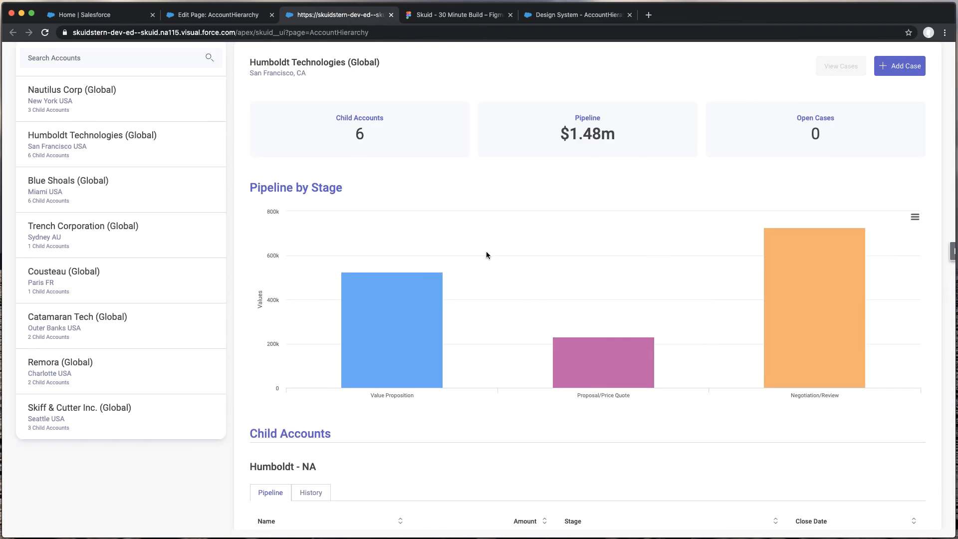
{"action": "left_click", "coordinate": [224, 15]}
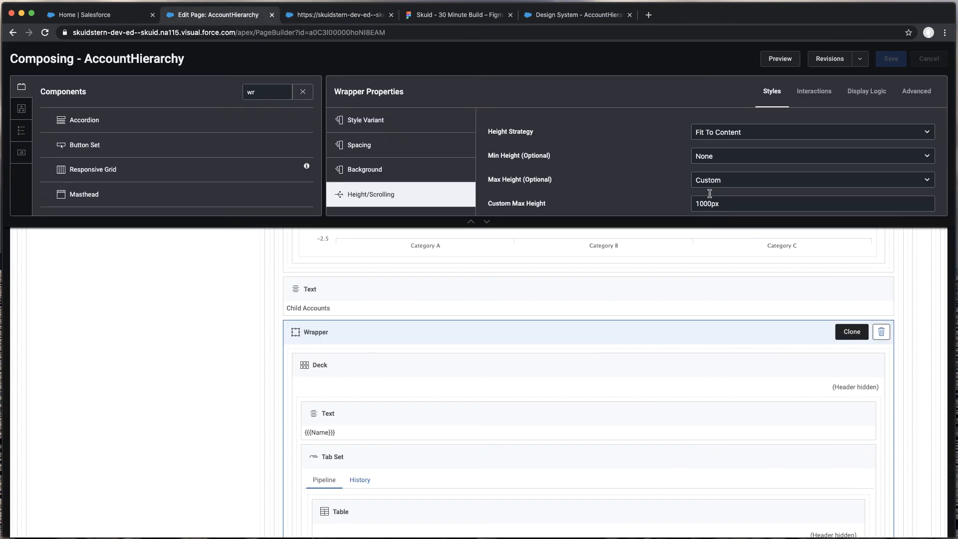
{"action": "left_click_drag", "start_coordinate": [711, 202], "coordinate": [693, 205]}
{"action": "type", "text": "75"}
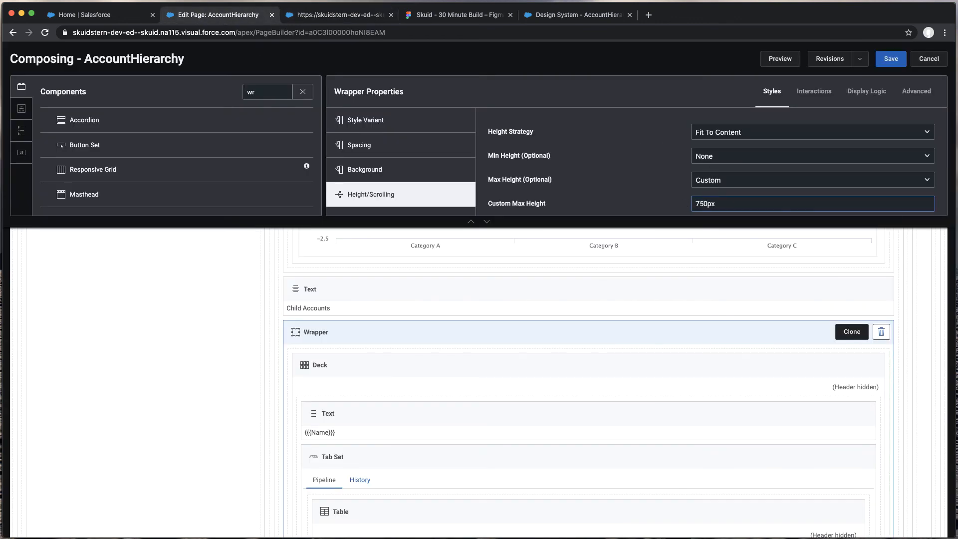
{"action": "key", "text": "super+s"}
Reload the live AccountHierarchy page, select Humboldt Technologies (Global), and check how its child accounts scroll with the 750px limit.
{"action": "left_click", "coordinate": [324, 17]}
{"action": "key", "text": "super+r"}
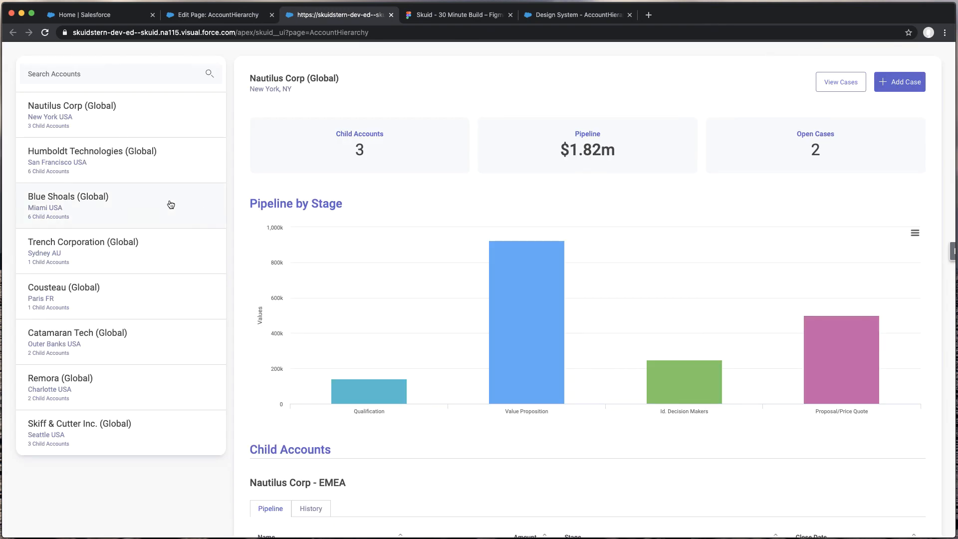
{"action": "left_click", "coordinate": [129, 174]}
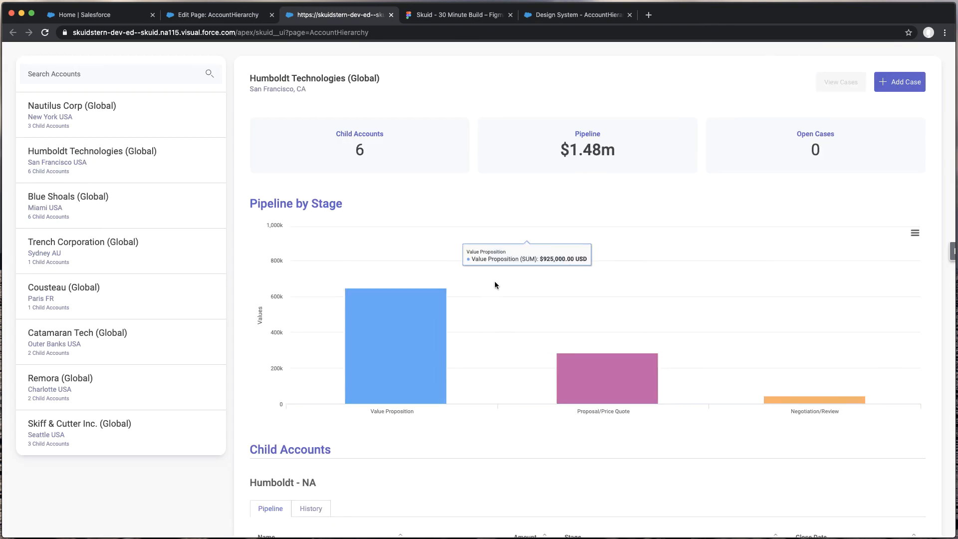
{"action": "scroll", "coordinate": [570, 310], "scroll_direction": "down", "scroll_amount": 4}
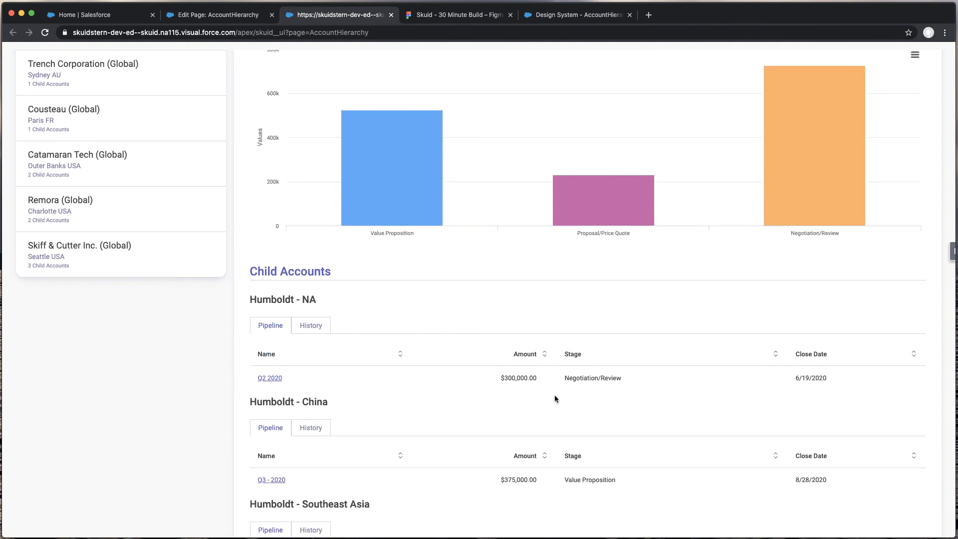
{"action": "scroll", "coordinate": [556, 398], "scroll_direction": "down", "scroll_amount": 3}
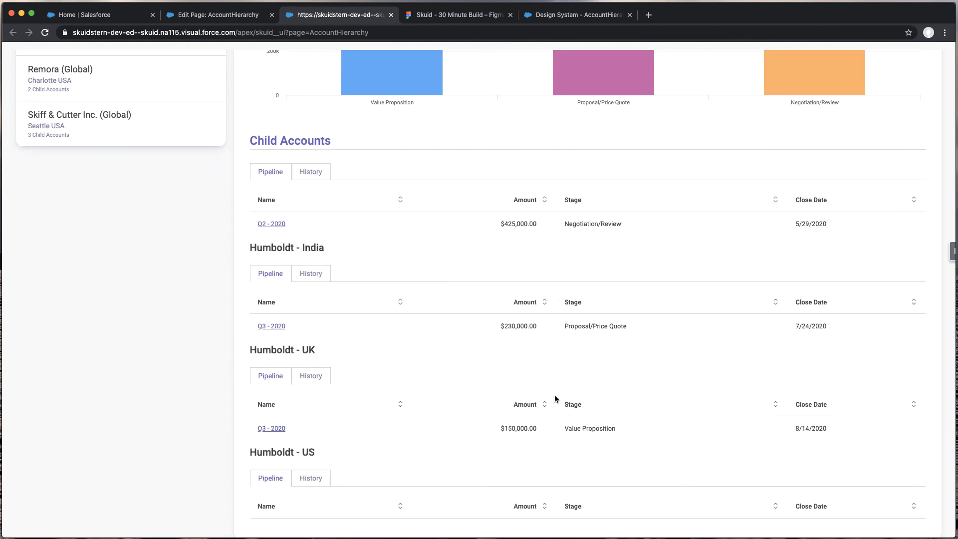
{"action": "scroll", "coordinate": [555, 398], "scroll_direction": "down", "scroll_amount": 1}
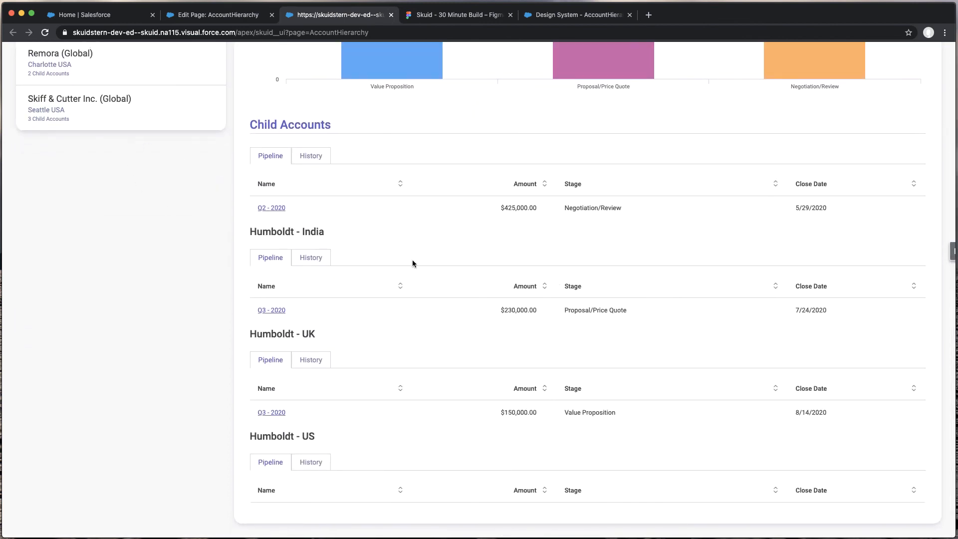
{"action": "scroll", "coordinate": [464, 273], "scroll_direction": "up", "scroll_amount": 6}
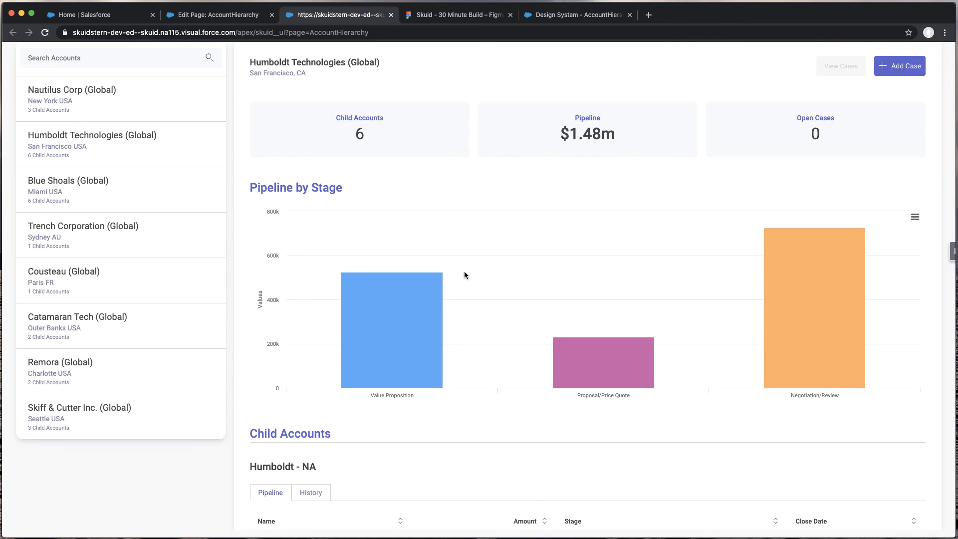
Add a new model named UI_Display to the page in the builder and set its data source type to Ui-Only.
{"action": "left_click", "coordinate": [212, 16]}
{"action": "scroll", "coordinate": [657, 325], "scroll_direction": "up", "scroll_amount": 10}
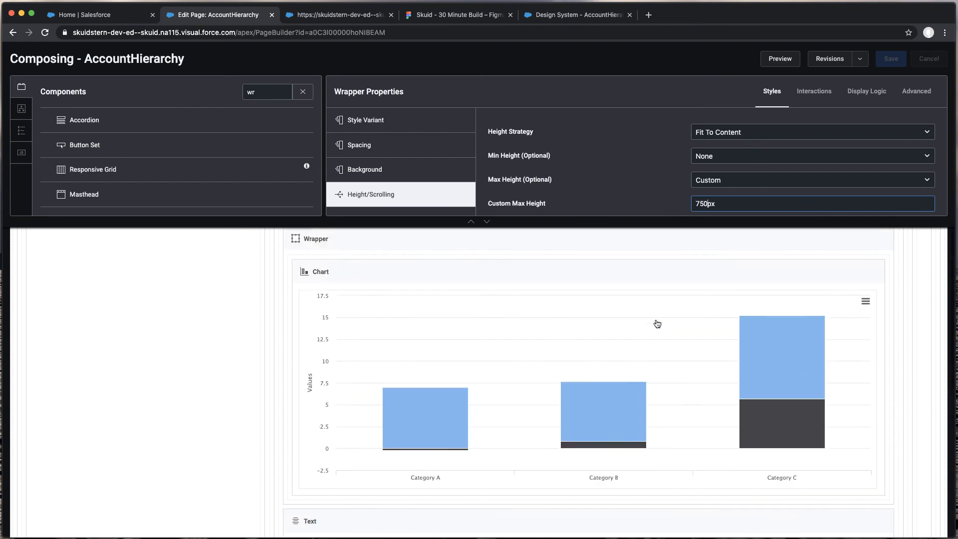
{"action": "scroll", "coordinate": [657, 325], "scroll_direction": "up", "scroll_amount": 5}
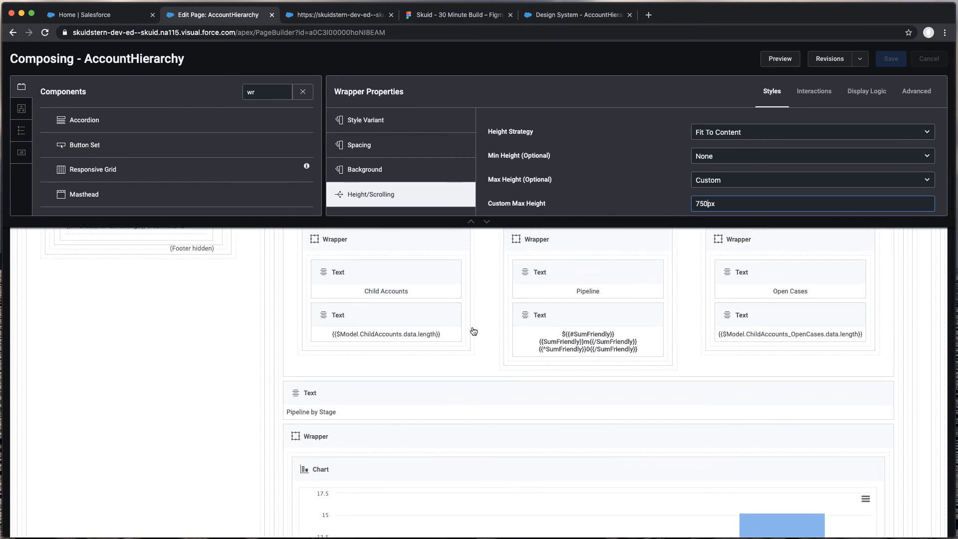
{"action": "scroll", "coordinate": [474, 331], "scroll_direction": "up", "scroll_amount": 1}
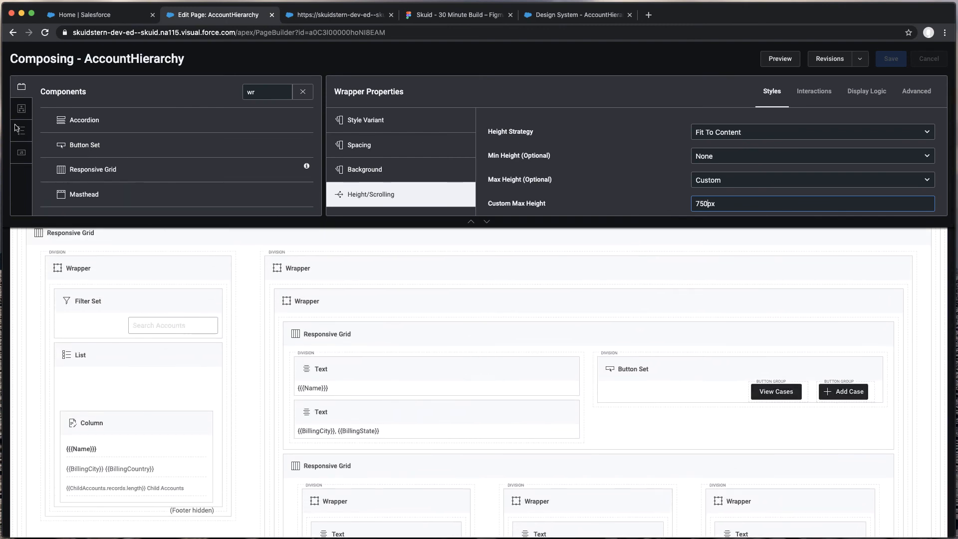
{"action": "left_click", "coordinate": [21, 108]}
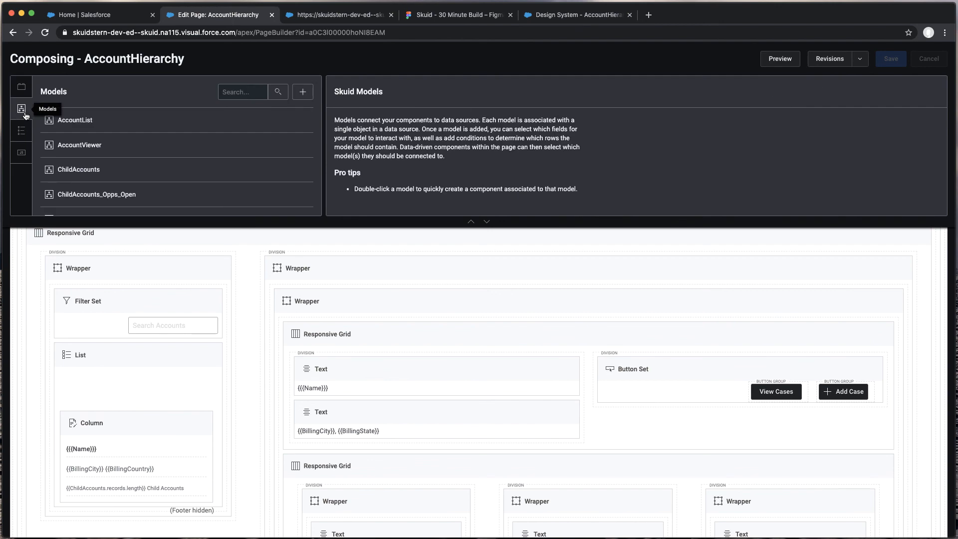
{"action": "left_click", "coordinate": [302, 92]}
{"action": "double_click", "coordinate": [542, 131]}
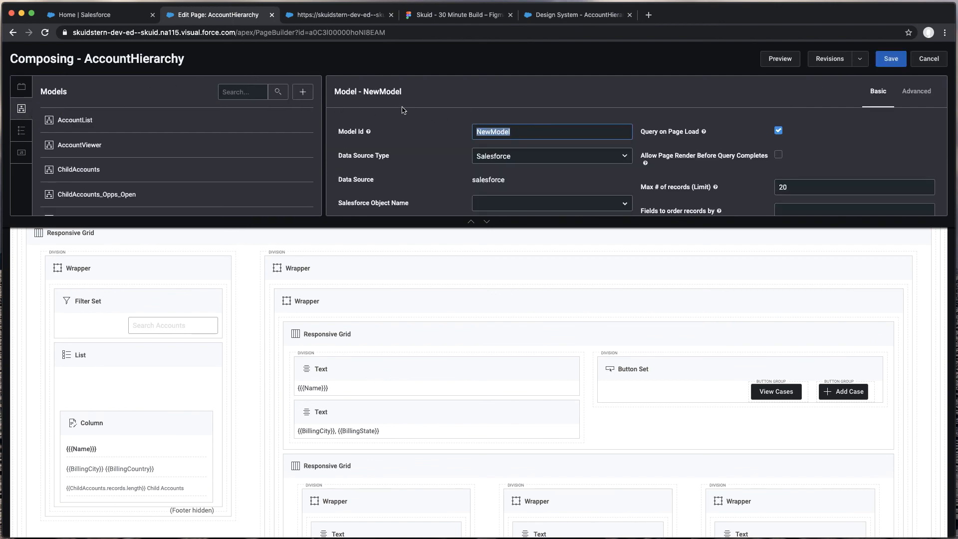
{"action": "type", "text": "UI_Display"}
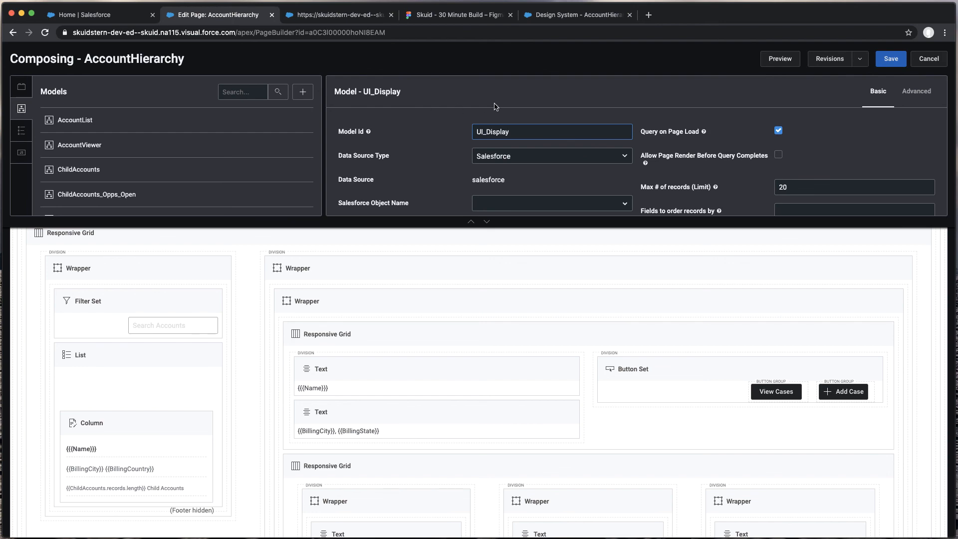
{"action": "left_click", "coordinate": [525, 155]}
{"action": "left_click", "coordinate": [553, 165]}
Add a field with the ID ToggleChart to the UI_Display model and set its display type to Checkbox.
{"action": "scroll", "coordinate": [197, 167], "scroll_direction": "down", "scroll_amount": 5}
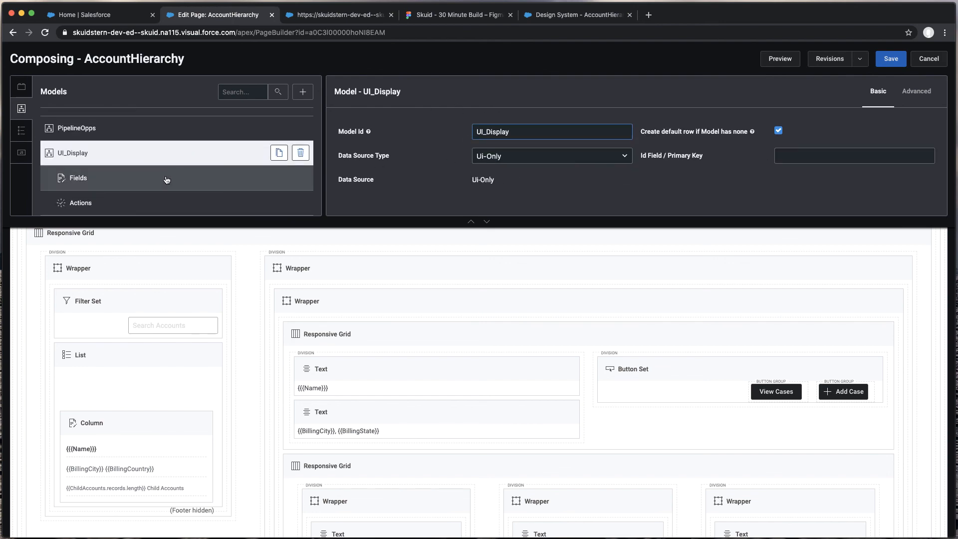
{"action": "left_click", "coordinate": [143, 186]}
{"action": "left_click", "coordinate": [299, 178]}
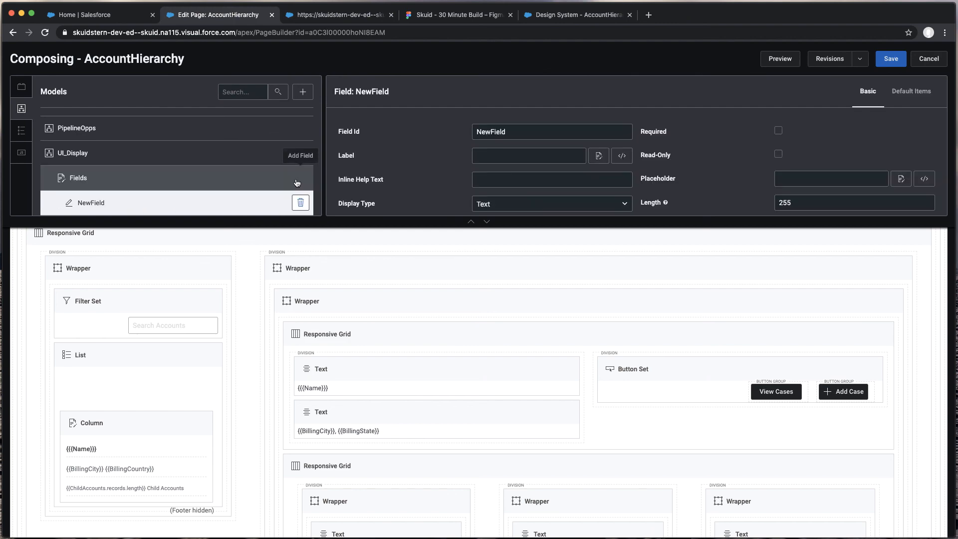
{"action": "double_click", "coordinate": [525, 128]}
{"action": "type", "text": "ToggleChart"}
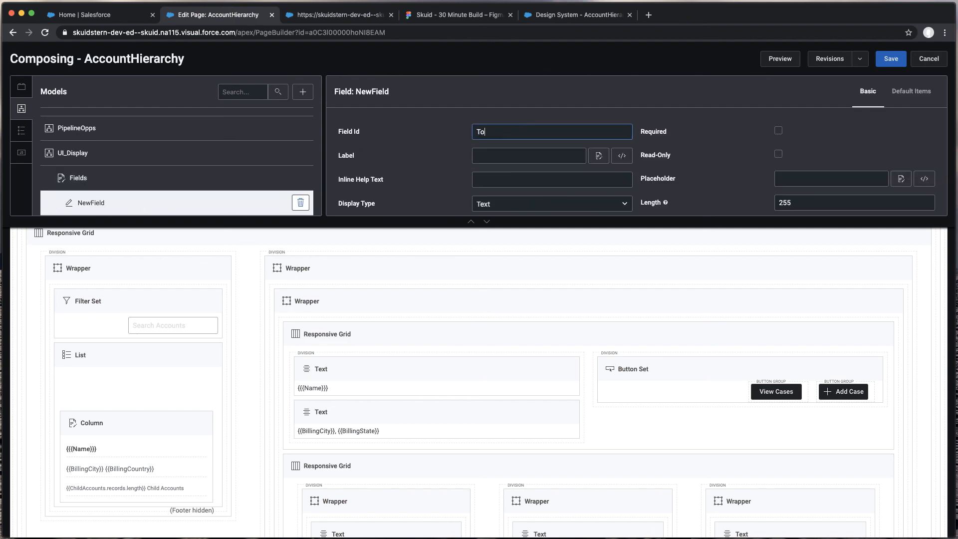
{"action": "left_click", "coordinate": [593, 204]}
{"action": "left_click", "coordinate": [529, 101]}
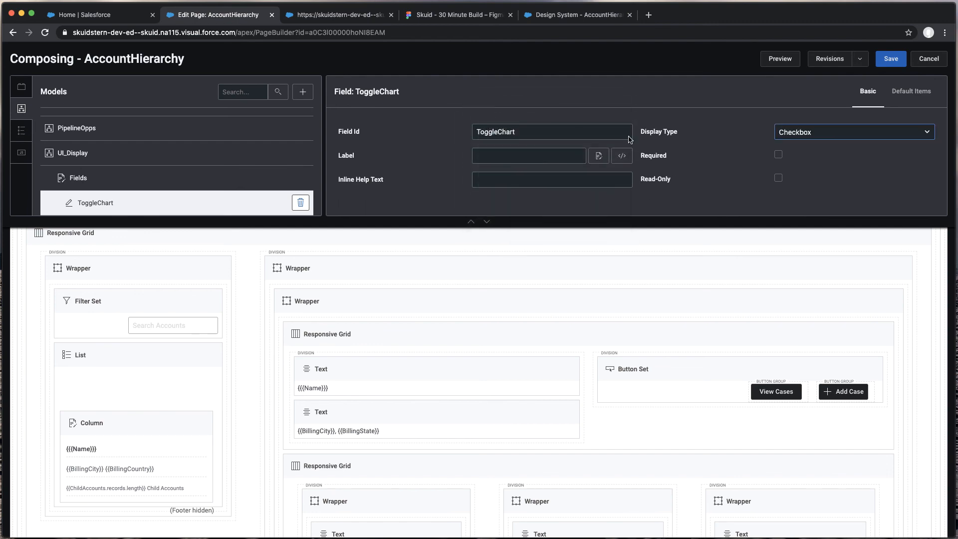
Give the ToggleChart field a single specified default value of True.
{"action": "left_click", "coordinate": [916, 101]}
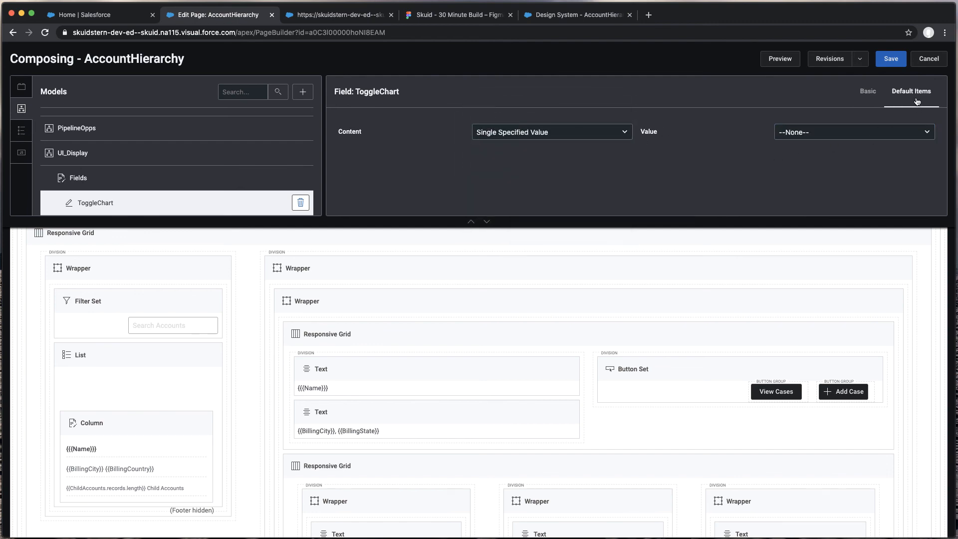
{"action": "left_click", "coordinate": [812, 132]}
{"action": "left_click", "coordinate": [804, 141]}
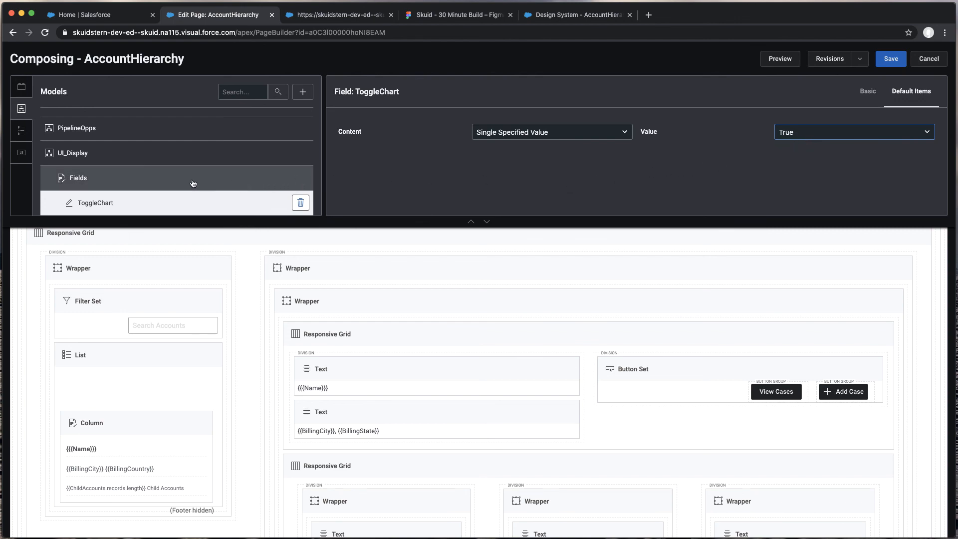
Insert a Responsive Grid with three divisions above the Pipeline by Stage text and move that text into the first division.
{"action": "scroll", "coordinate": [193, 183], "scroll_direction": "down", "scroll_amount": 1}
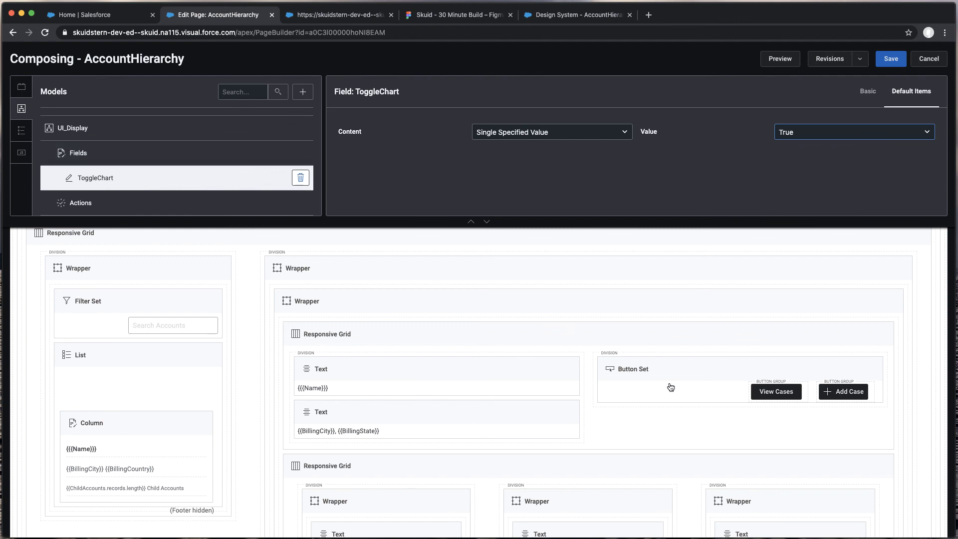
{"action": "scroll", "coordinate": [671, 388], "scroll_direction": "down", "scroll_amount": 6}
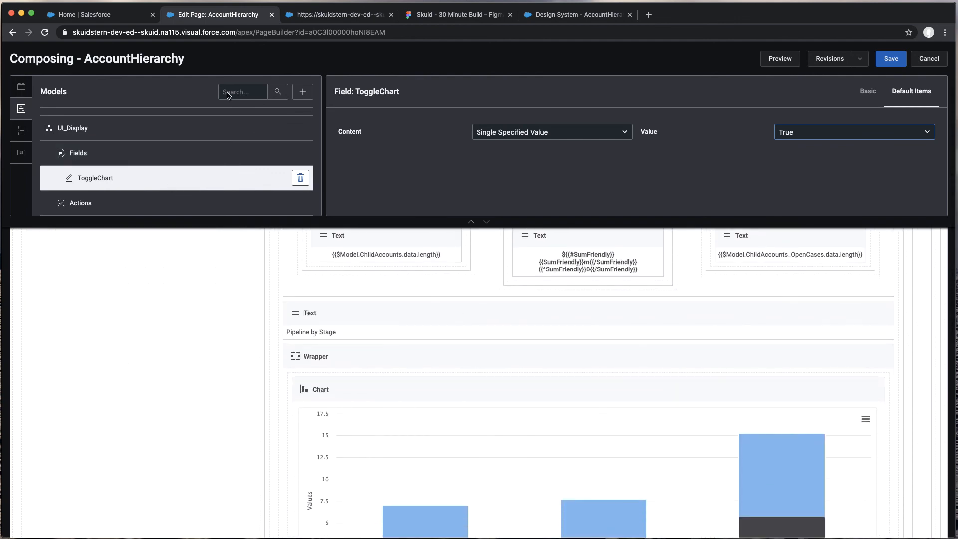
{"action": "left_click", "coordinate": [20, 88]}
{"action": "type", "text": "re"}
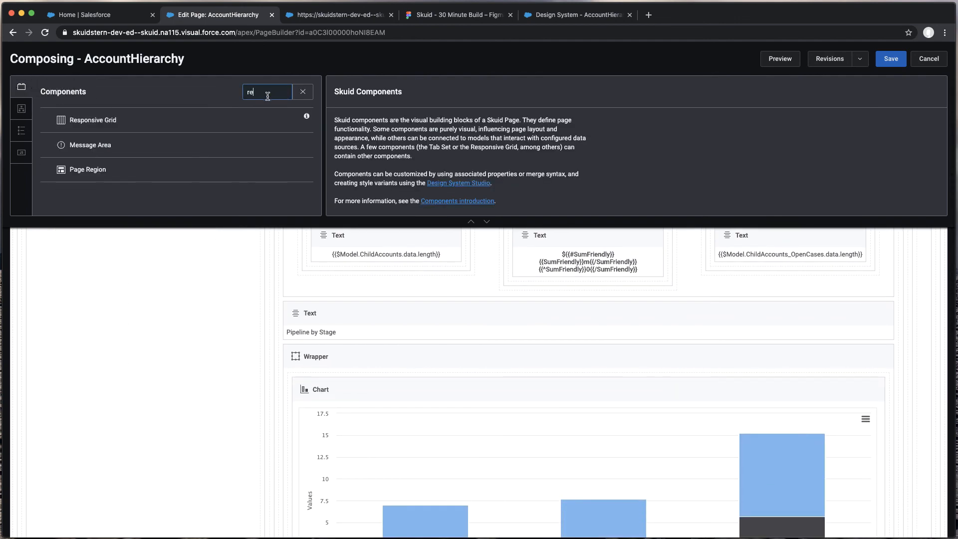
{"action": "left_click_drag", "start_coordinate": [70, 120], "coordinate": [424, 306]}
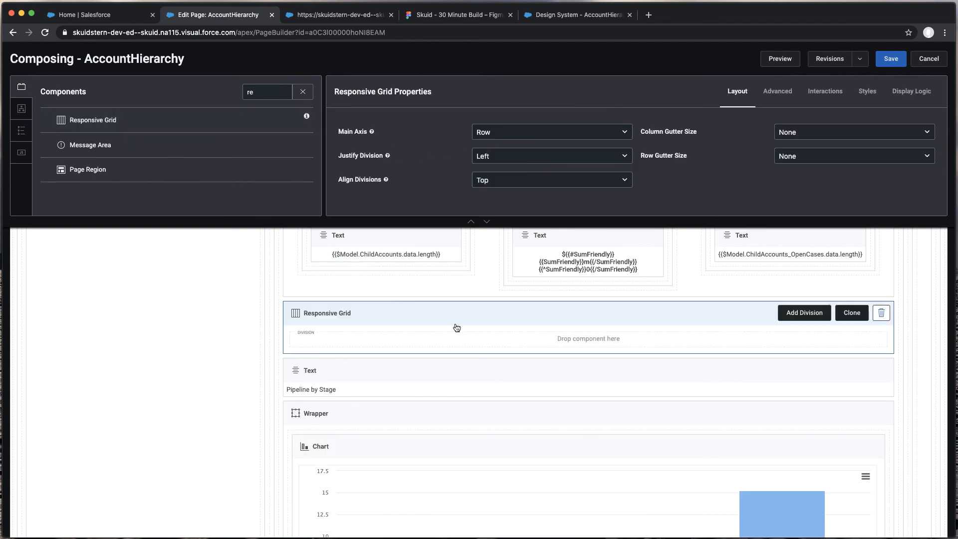
{"action": "left_click", "coordinate": [803, 313]}
{"action": "left_click", "coordinate": [804, 313]}
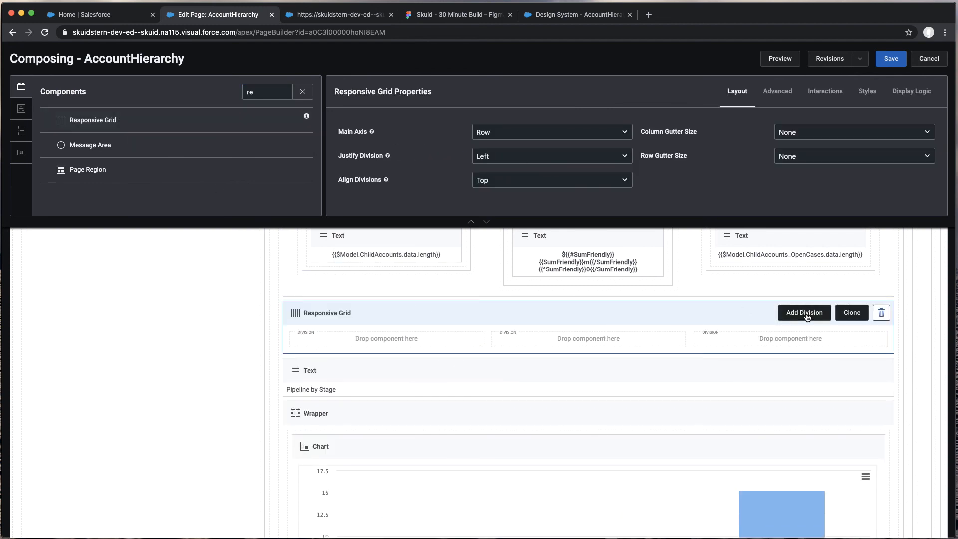
{"action": "left_click", "coordinate": [328, 371]}
{"action": "left_click_drag", "start_coordinate": [328, 371], "coordinate": [348, 333]}
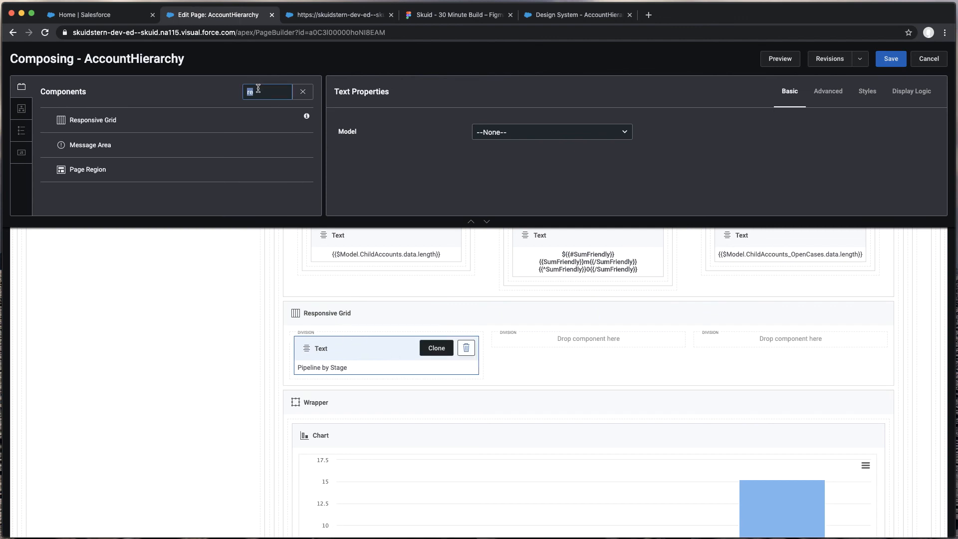
Add a Form component based on the UI_Display model to the third division of the new grid.
{"action": "type", "text": "but"}
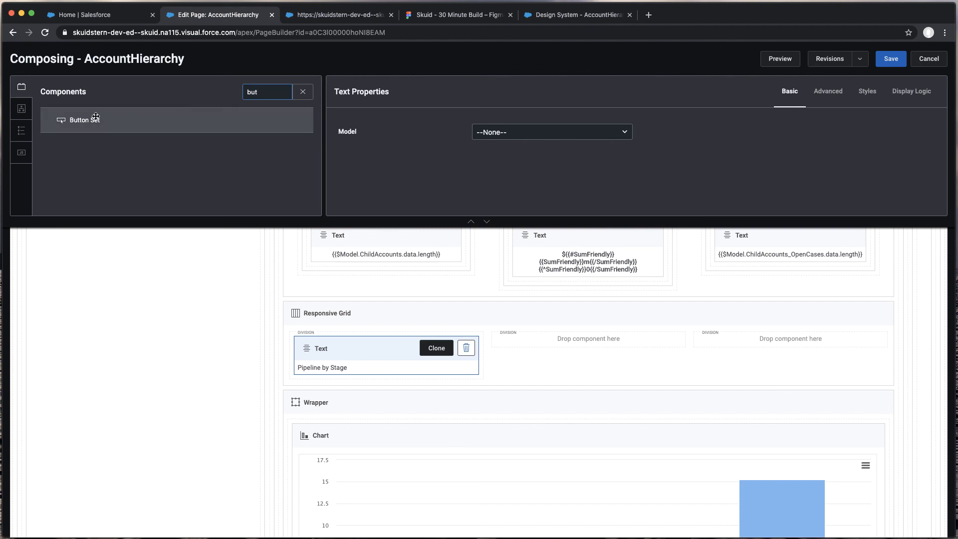
{"action": "double_click", "coordinate": [246, 92]}
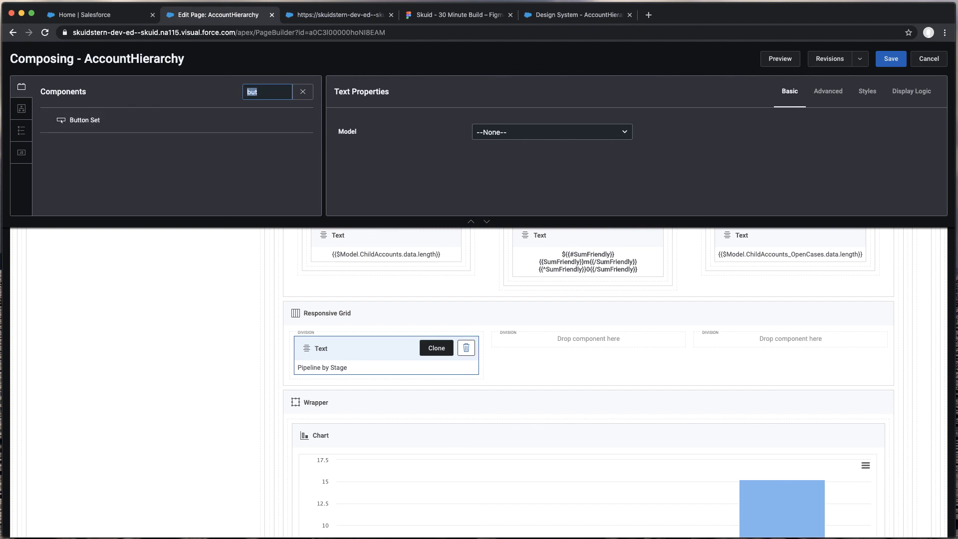
{"action": "type", "text": "for"}
{"action": "left_click_drag", "start_coordinate": [107, 122], "coordinate": [755, 334]}
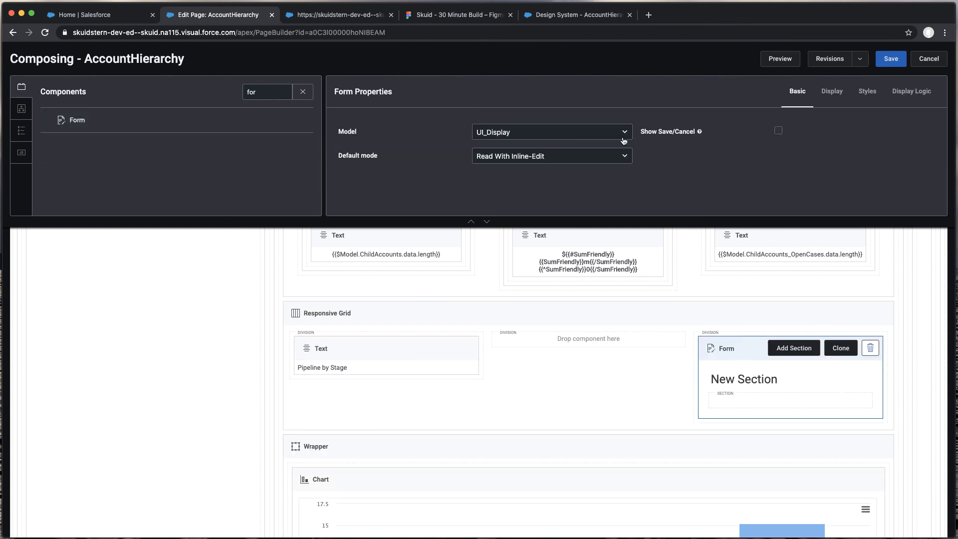
Add the ToggleChart field to the form's section and turn off the section heading.
{"action": "left_click", "coordinate": [780, 381]}
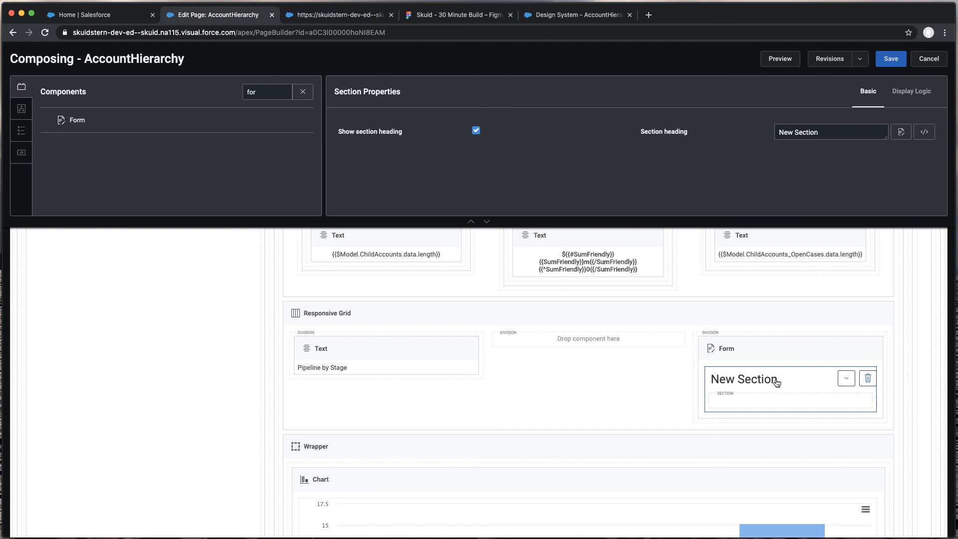
{"action": "left_click", "coordinate": [846, 378]}
{"action": "left_click", "coordinate": [833, 318]}
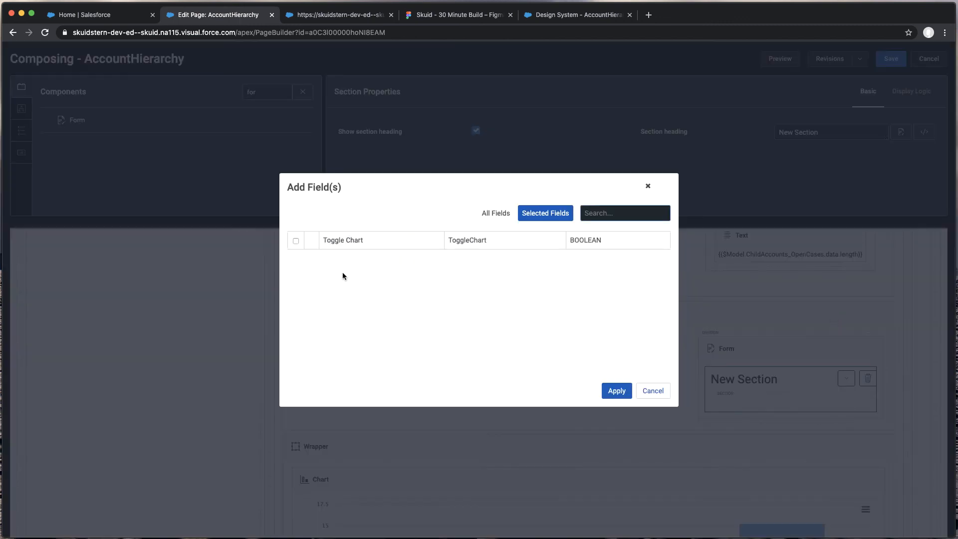
{"action": "left_click", "coordinate": [617, 391]}
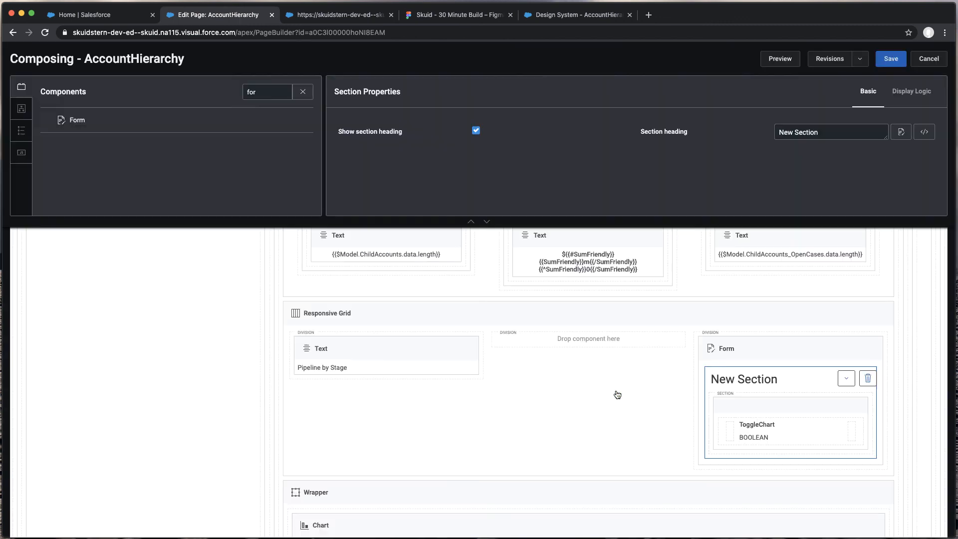
{"action": "left_click", "coordinate": [476, 132]}
Set the default mode of the form containing the ToggleChart field to Edit.
{"action": "left_click", "coordinate": [753, 384]}
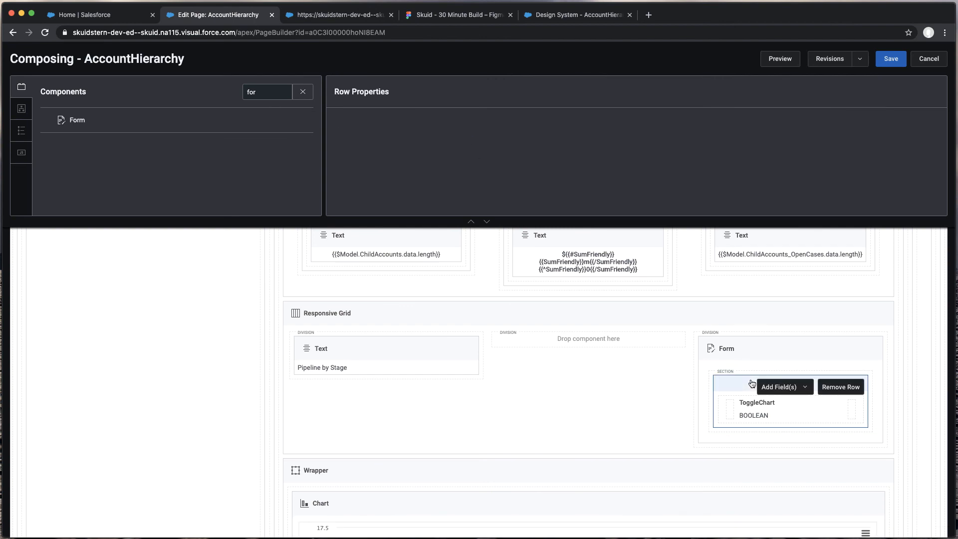
{"action": "left_click", "coordinate": [746, 344]}
{"action": "left_click", "coordinate": [572, 158]}
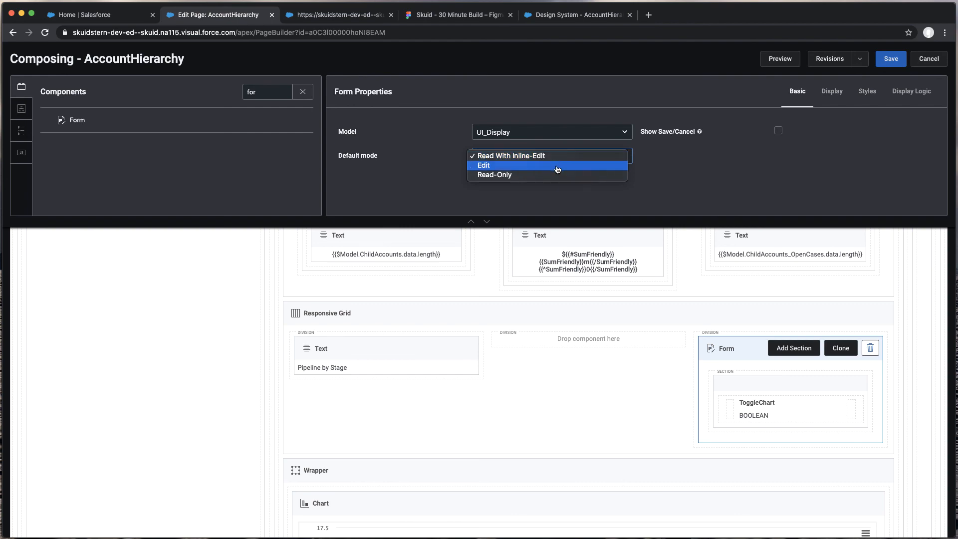
{"action": "left_click", "coordinate": [558, 170]}
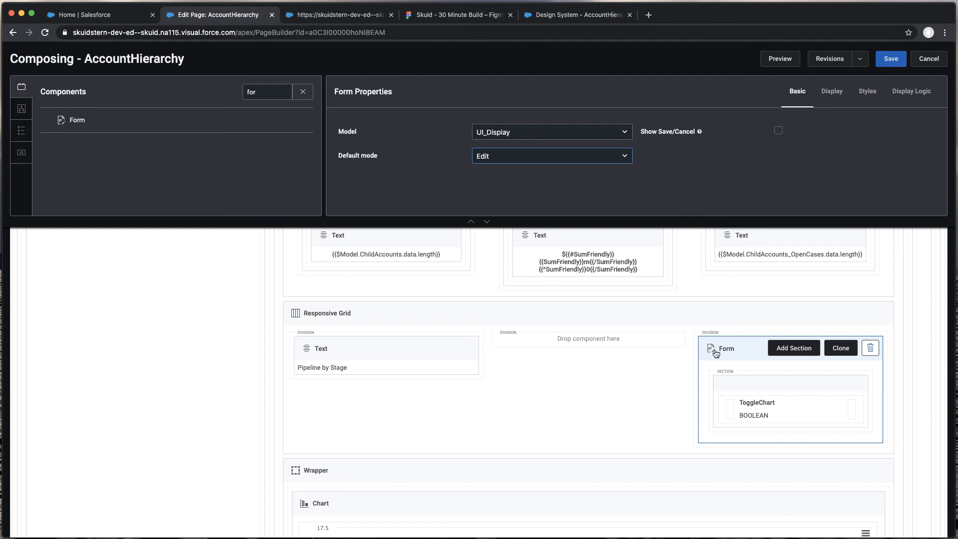
Display the ToggleChart field in the form as a Switch.
{"action": "left_click", "coordinate": [754, 416]}
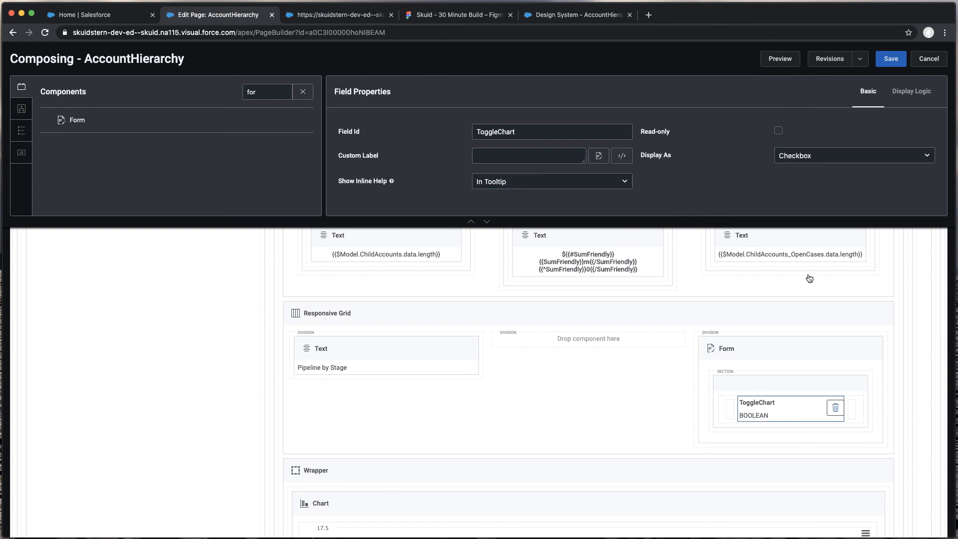
{"action": "left_click", "coordinate": [795, 157]}
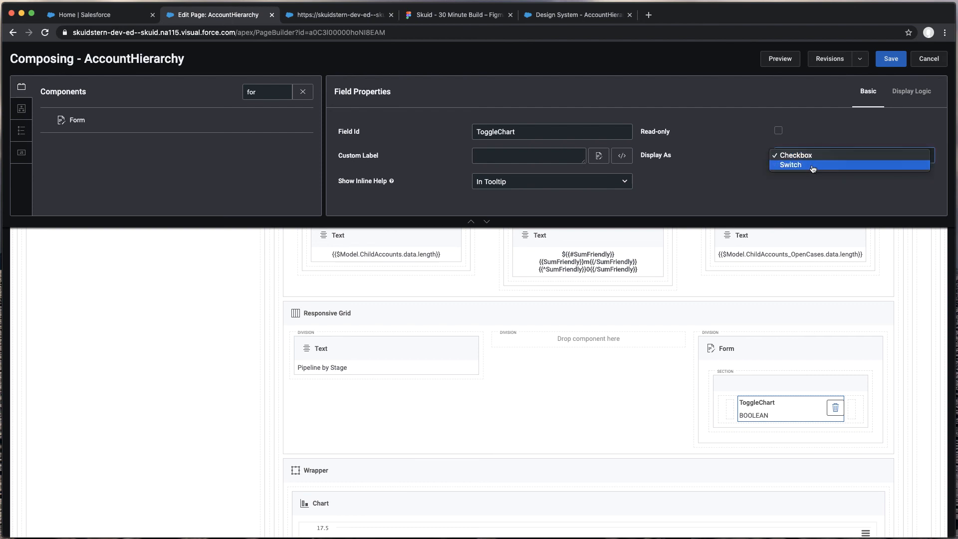
{"action": "left_click", "coordinate": [809, 166]}
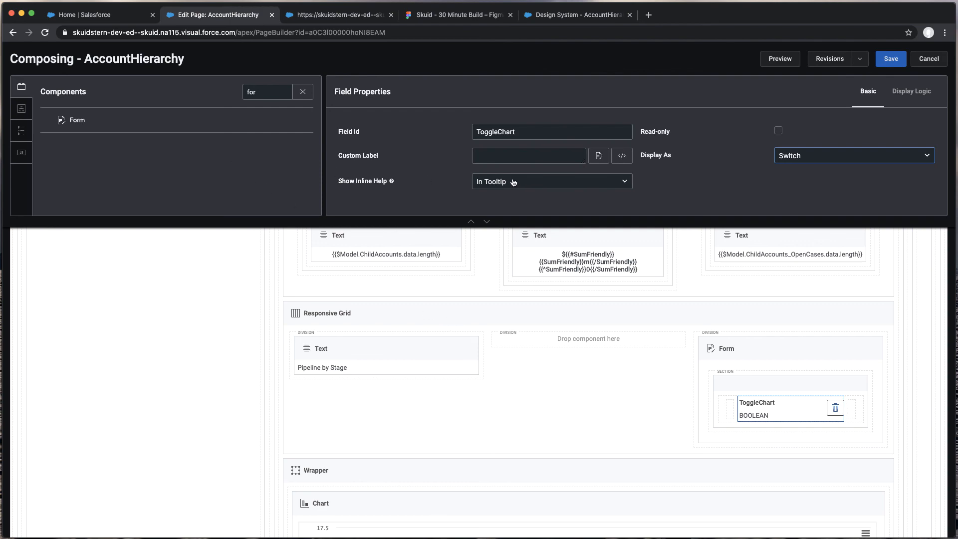
Add a Text component reading "Show/Hide Chart" to the empty middle division of the responsive grid.
{"action": "double_click", "coordinate": [272, 91]}
{"action": "type", "text": "te"}
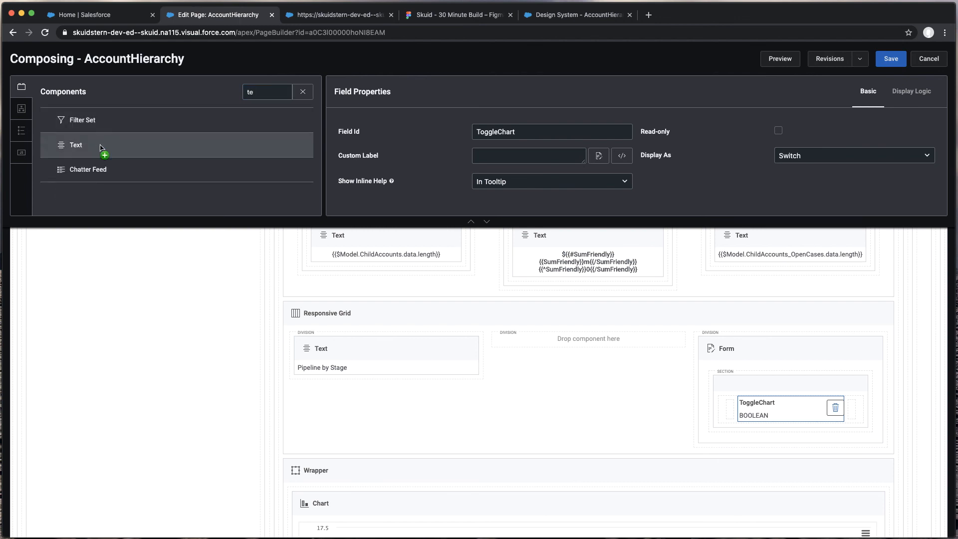
{"action": "left_click_drag", "start_coordinate": [100, 147], "coordinate": [552, 340]}
{"action": "left_click", "coordinate": [573, 371]}
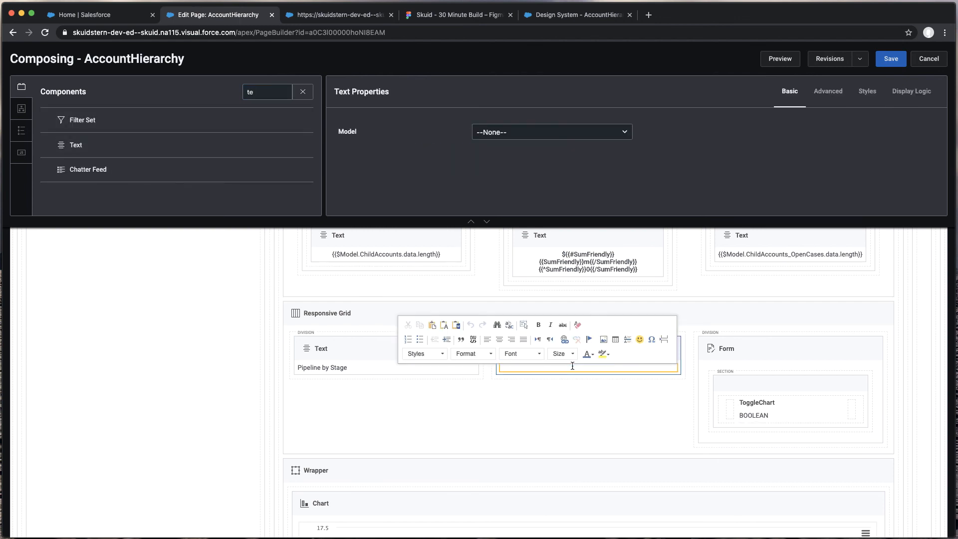
{"action": "type", "text": "Show/Hide Chart"}
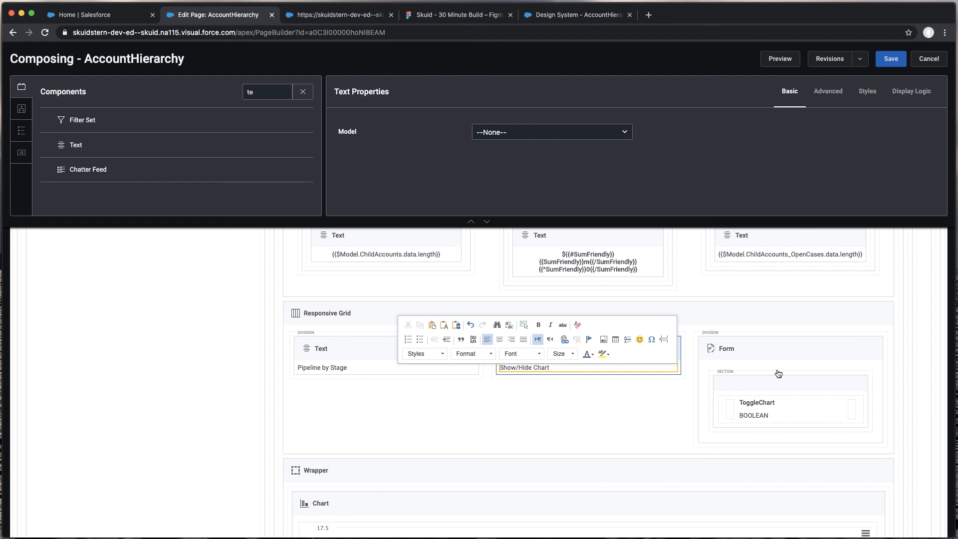
{"action": "left_click", "coordinate": [764, 352]}
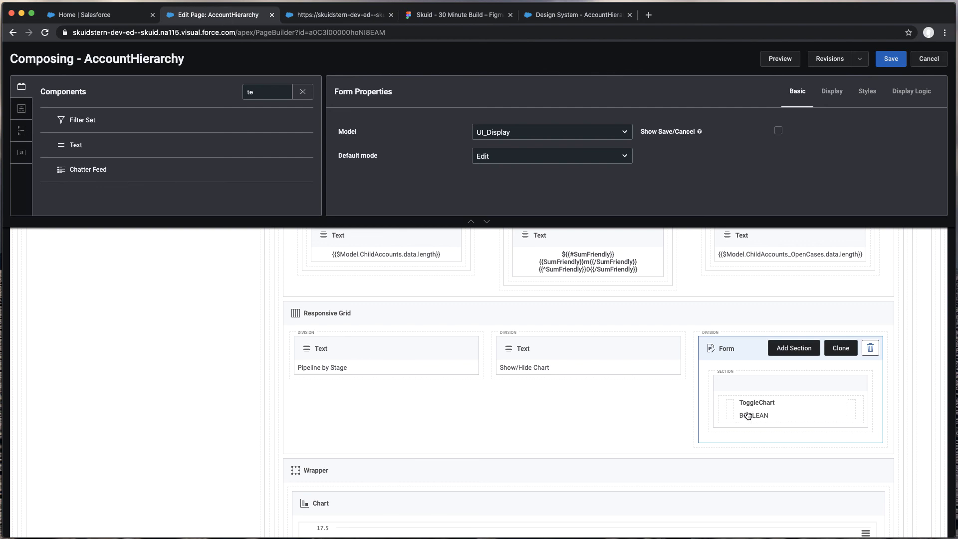
Add a render condition to the wrapper around the chart requiring the UI_Display model's ToggleChart field to equal true.
{"action": "scroll", "coordinate": [445, 390], "scroll_direction": "down", "scroll_amount": 2}
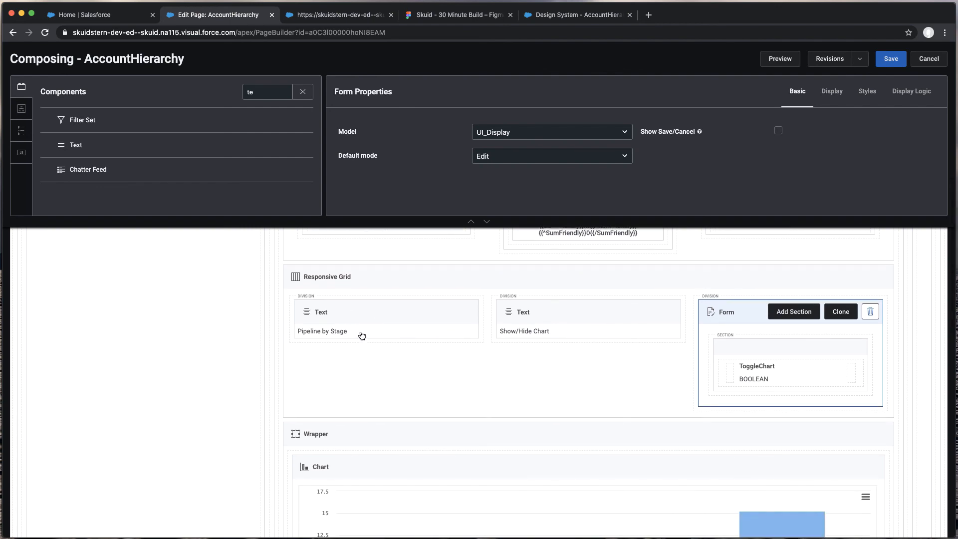
{"action": "left_click", "coordinate": [428, 439]}
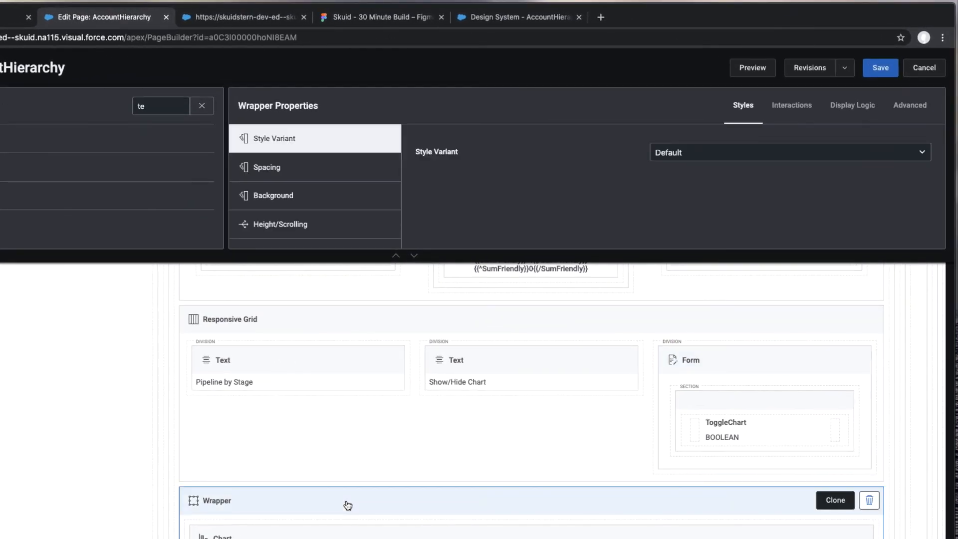
{"action": "left_click", "coordinate": [857, 114]}
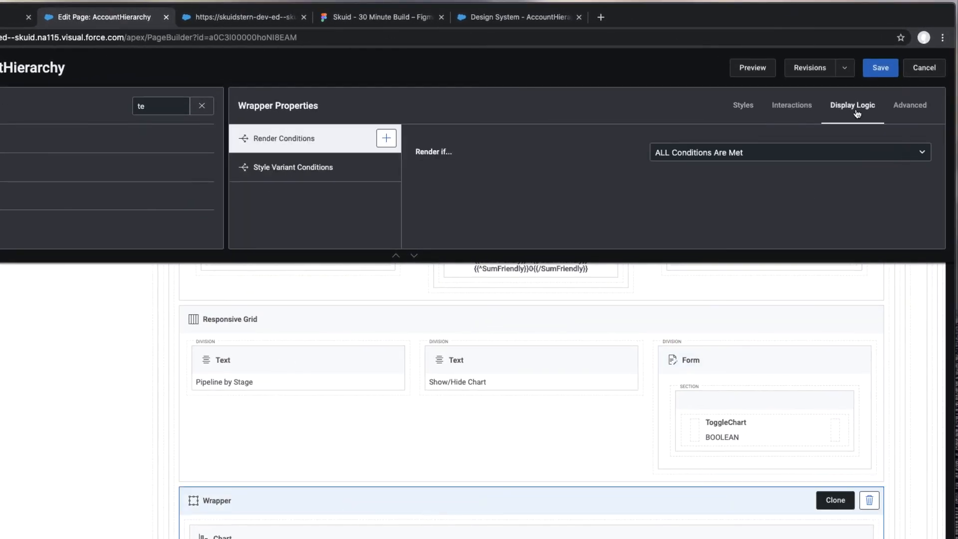
{"action": "left_click", "coordinate": [388, 142]}
{"action": "left_click", "coordinate": [332, 172]}
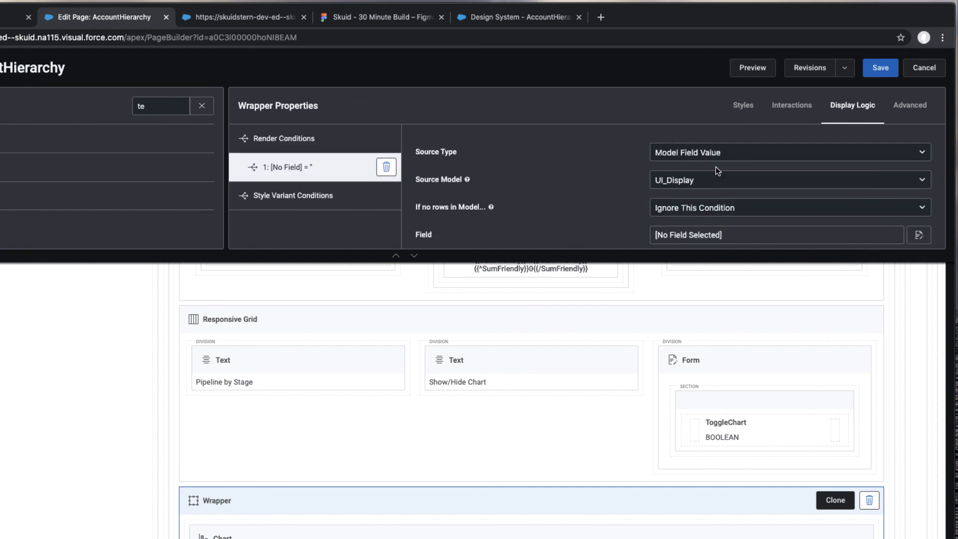
{"action": "scroll", "coordinate": [709, 185], "scroll_direction": "down", "scroll_amount": 1}
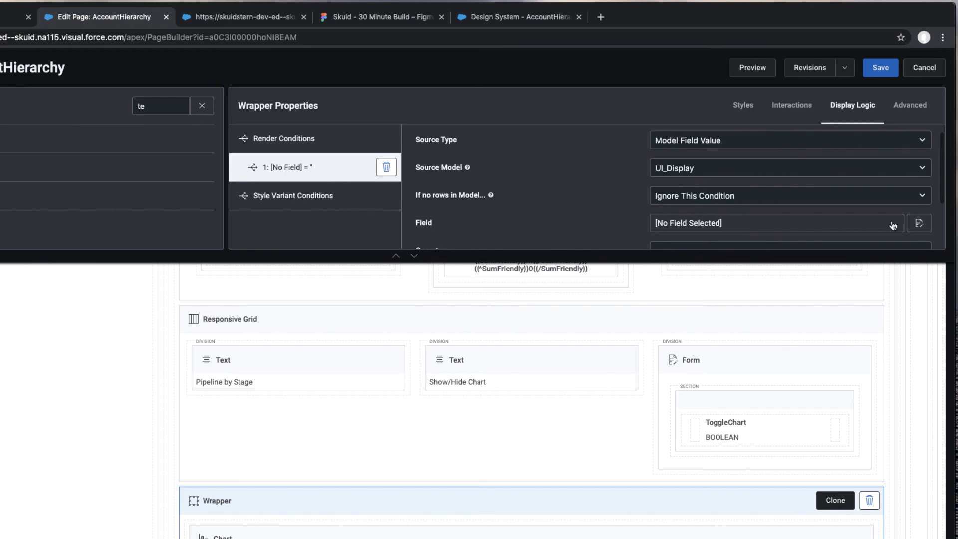
{"action": "left_click", "coordinate": [920, 223]}
{"action": "left_click", "coordinate": [195, 301]}
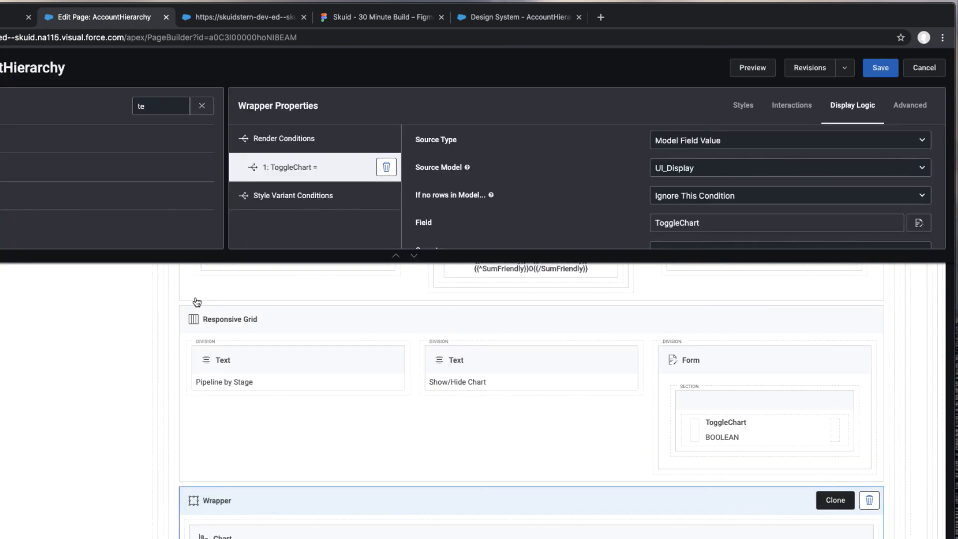
{"action": "scroll", "coordinate": [709, 197], "scroll_direction": "down", "scroll_amount": 3}
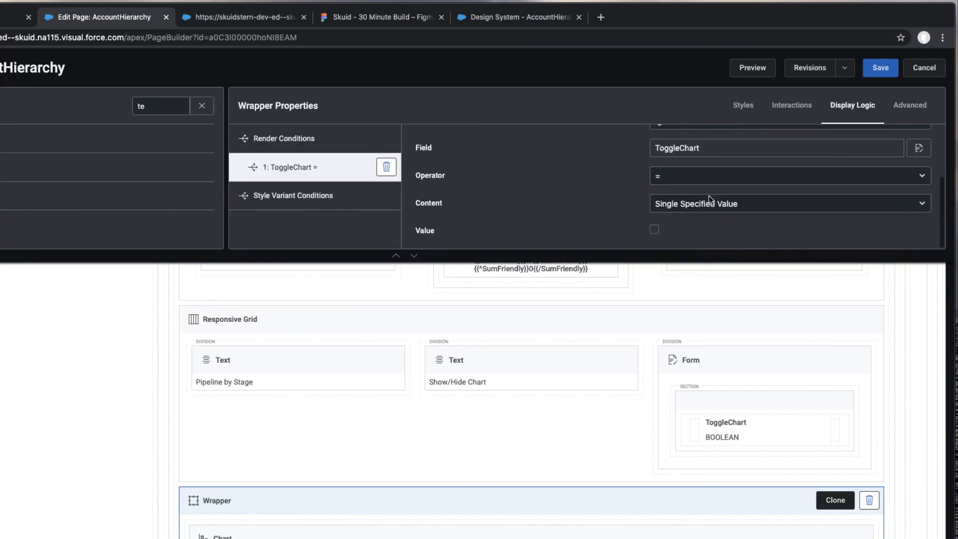
{"action": "left_click", "coordinate": [655, 230]}
Add a render condition to the Pipeline by Stage text so it renders only when UI_Display's ToggleChart is true.
{"action": "left_click", "coordinate": [293, 367]}
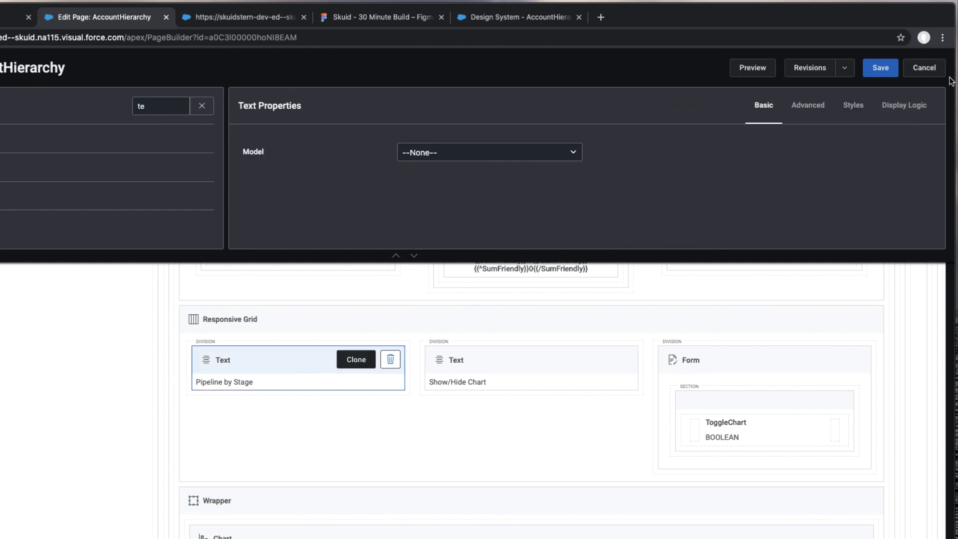
{"action": "left_click", "coordinate": [904, 114]}
{"action": "left_click", "coordinate": [387, 136]}
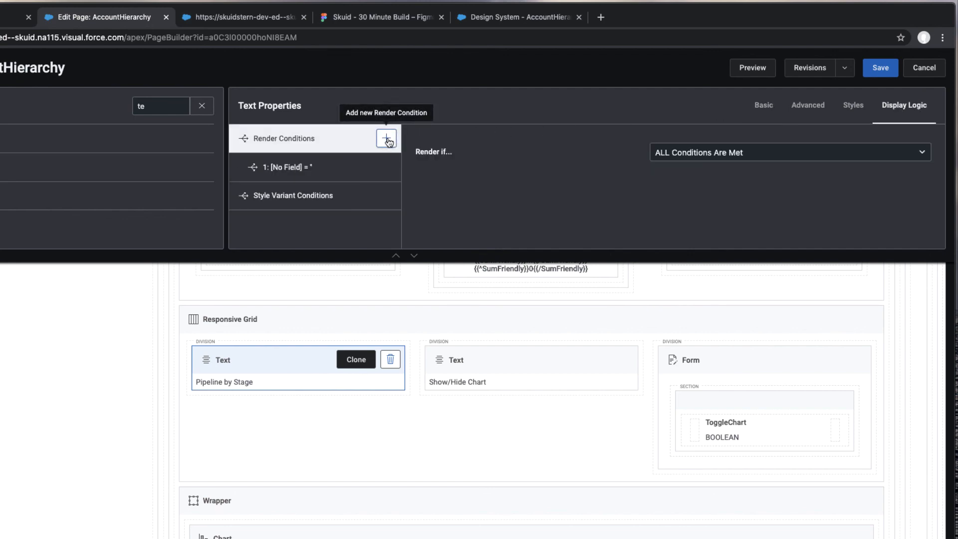
{"action": "left_click", "coordinate": [335, 173]}
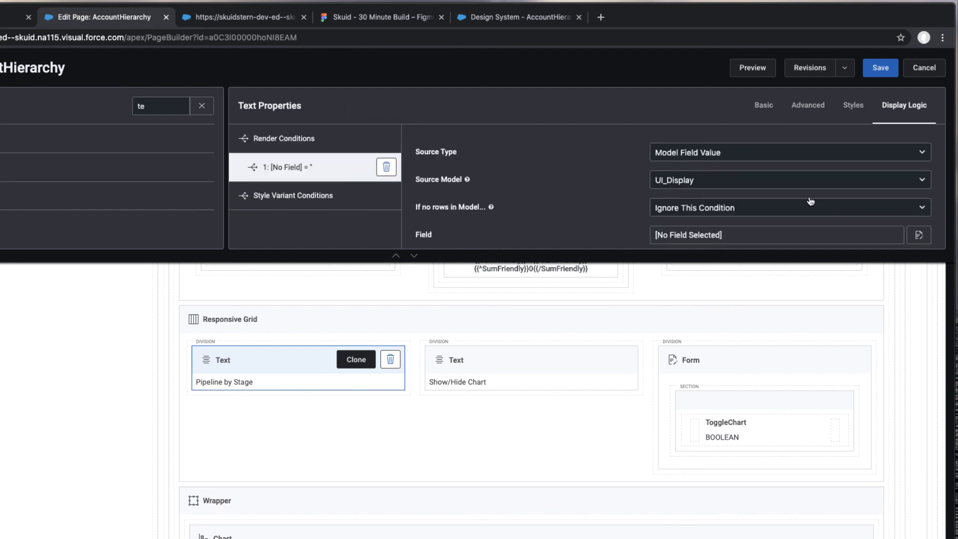
{"action": "left_click", "coordinate": [919, 235]}
{"action": "left_click", "coordinate": [194, 299]}
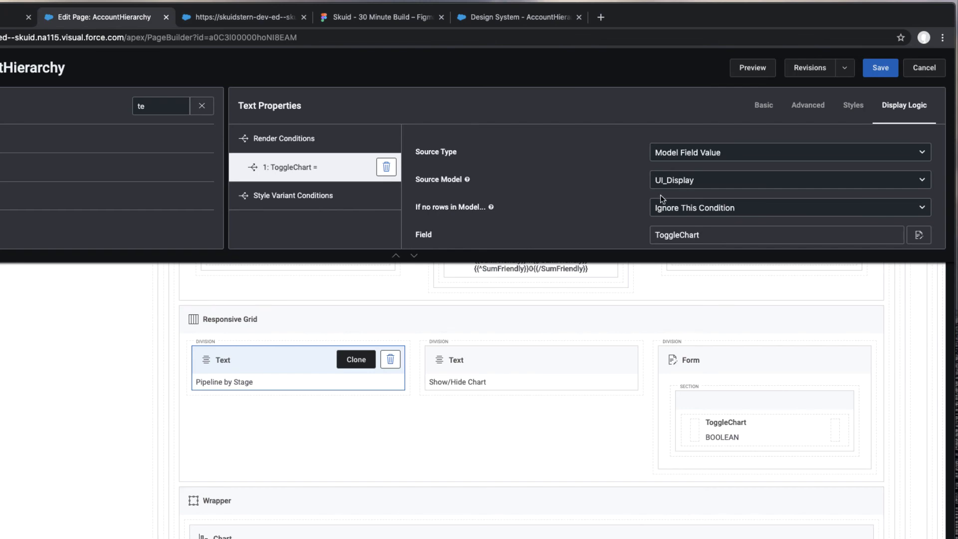
{"action": "scroll", "coordinate": [661, 198], "scroll_direction": "down", "scroll_amount": 3}
{"action": "left_click", "coordinate": [655, 231]}
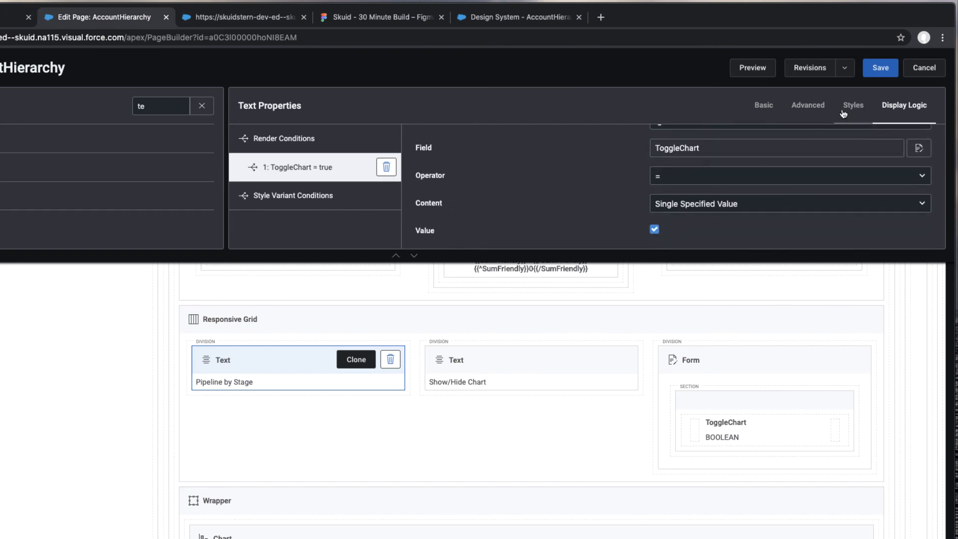
Save the page, check the chart toggle row on the live page and return to the page editor.
{"action": "left_click", "coordinate": [881, 70]}
{"action": "left_click", "coordinate": [229, 19]}
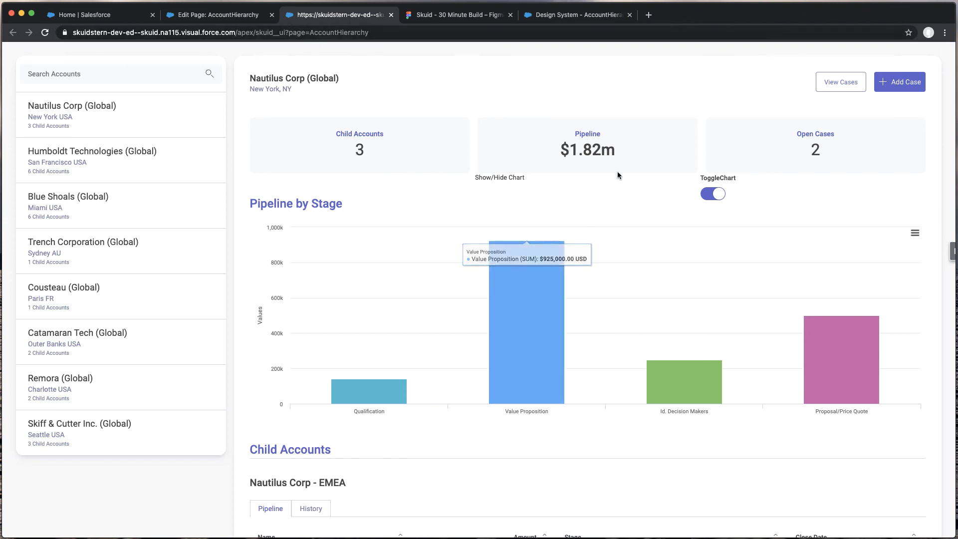
{"action": "left_click", "coordinate": [223, 15]}
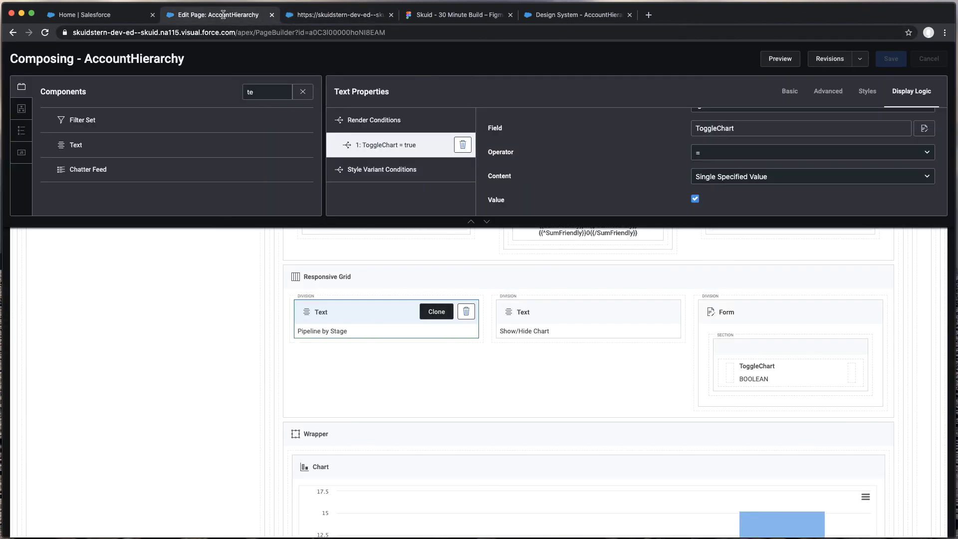
Set the flex ratio to 0 for the Show/Hide Chart division and the form's division.
{"action": "left_click", "coordinate": [507, 299]}
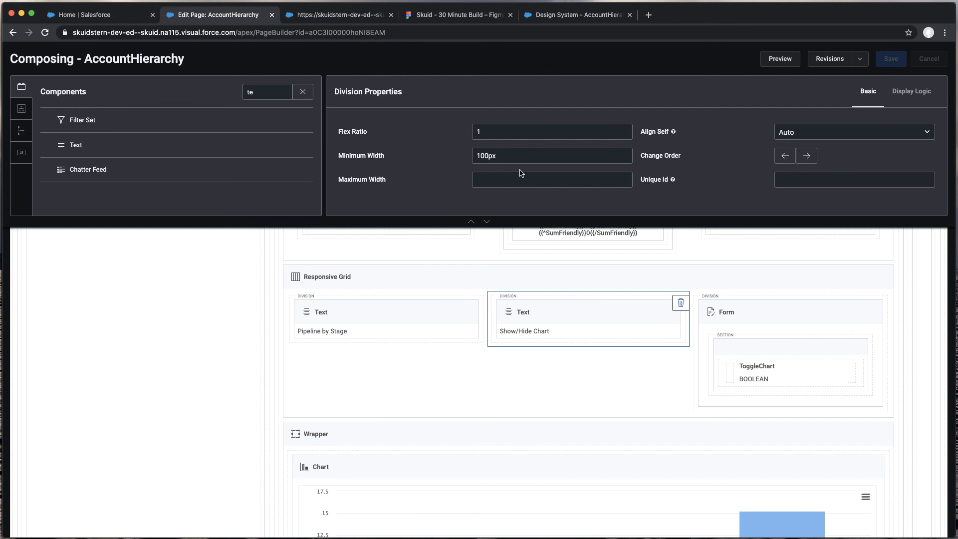
{"action": "left_click_drag", "start_coordinate": [497, 133], "coordinate": [452, 135]}
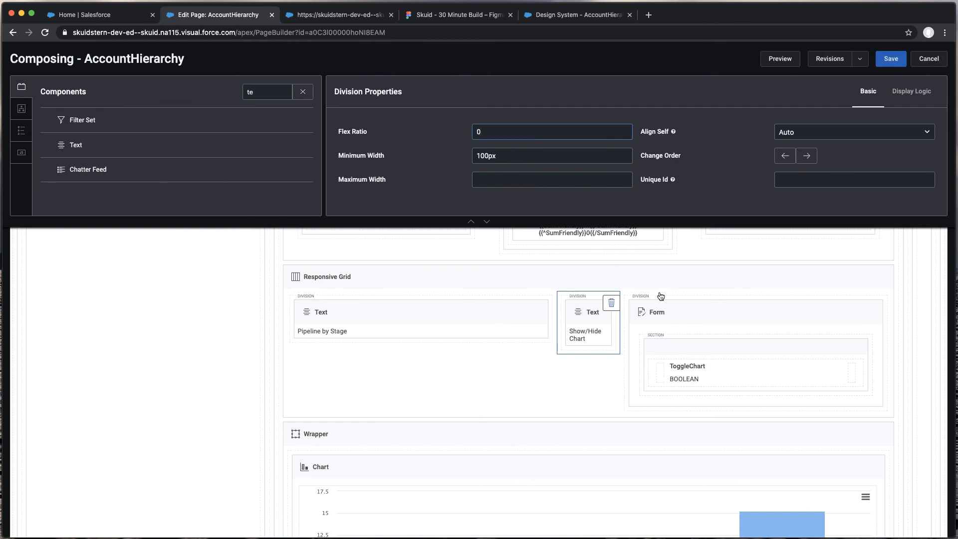
{"action": "left_click", "coordinate": [646, 298]}
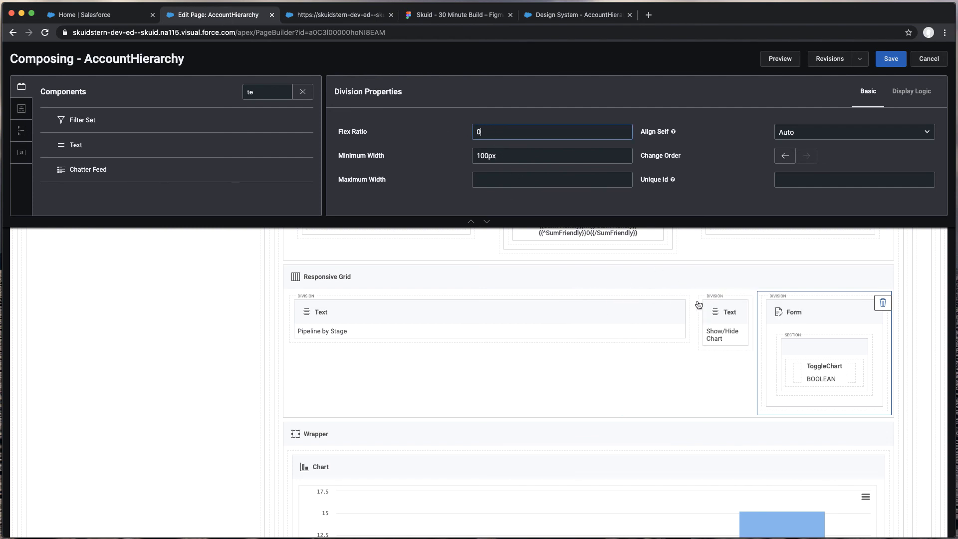
{"action": "left_click", "coordinate": [805, 138]}
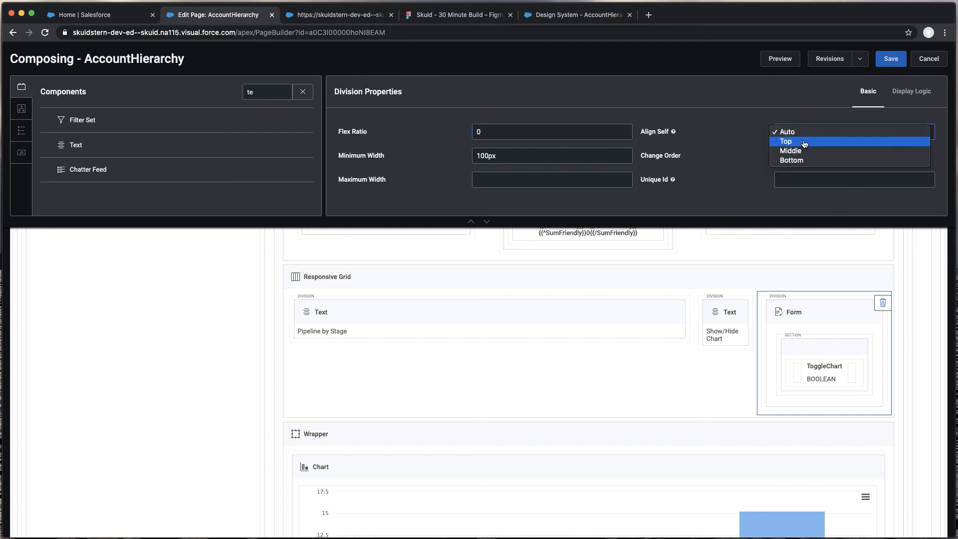
{"action": "left_click", "coordinate": [733, 272]}
Set Align Self to Middle for the Show/Hide Chart division.
{"action": "left_click", "coordinate": [719, 298]}
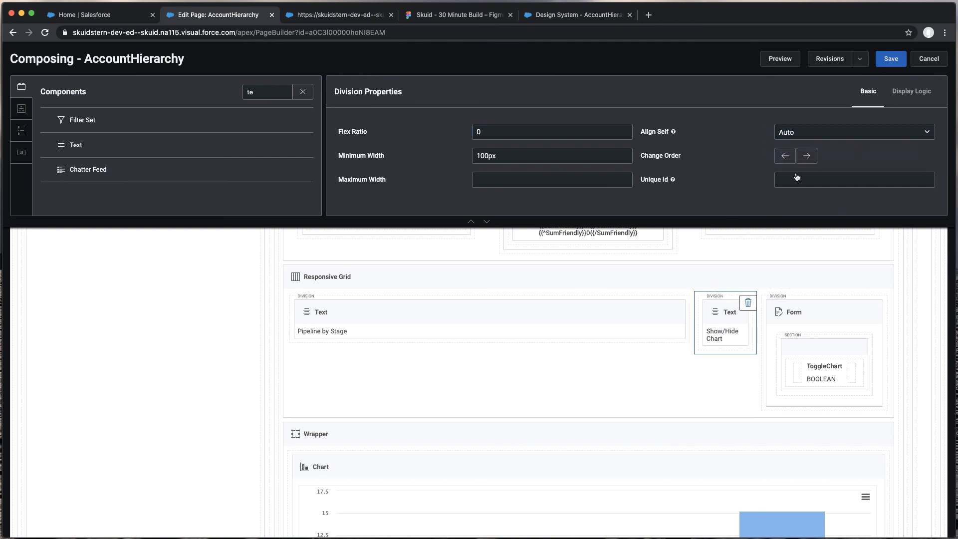
{"action": "left_click", "coordinate": [837, 138]}
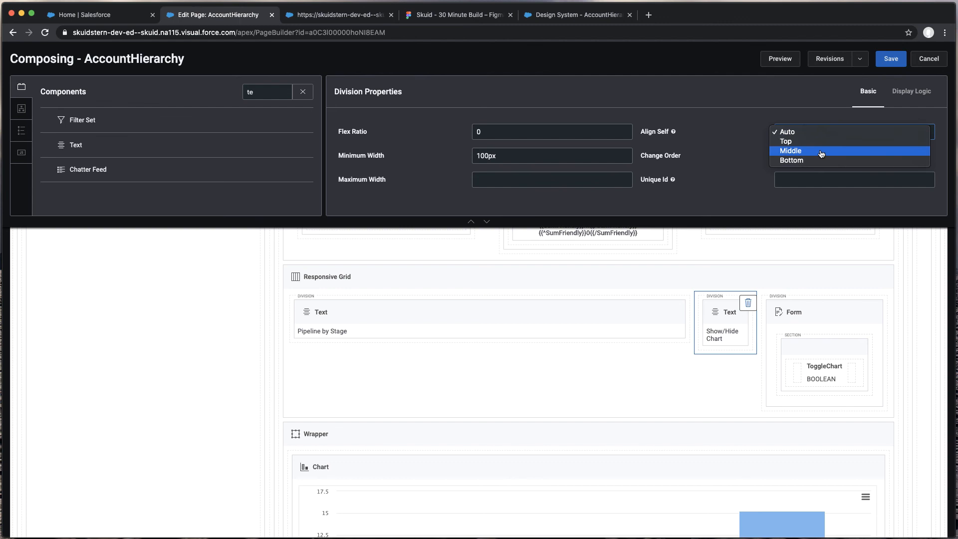
{"action": "left_click", "coordinate": [821, 150]}
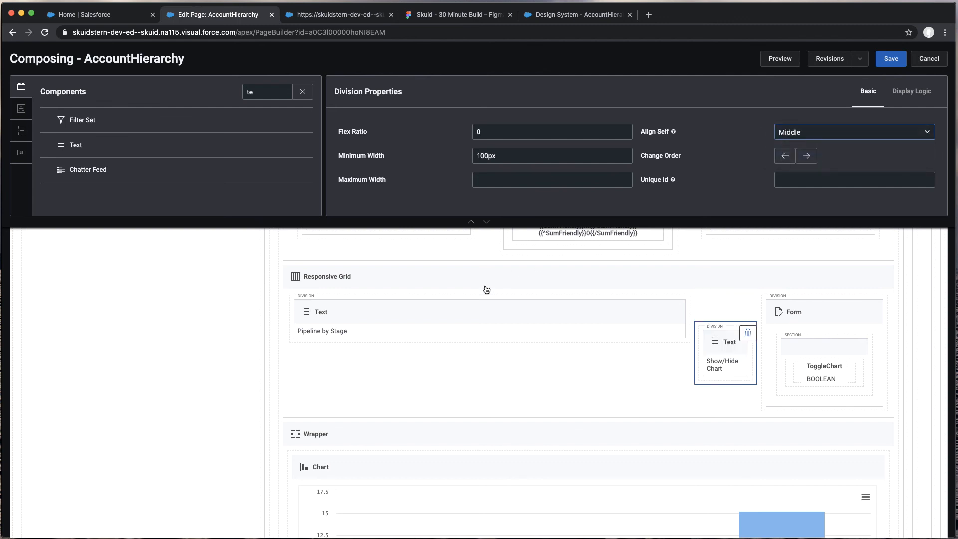
Set Align Self to Bottom for the Pipeline by Stage division and save the page.
{"action": "left_click", "coordinate": [308, 298]}
{"action": "left_click", "coordinate": [853, 138]}
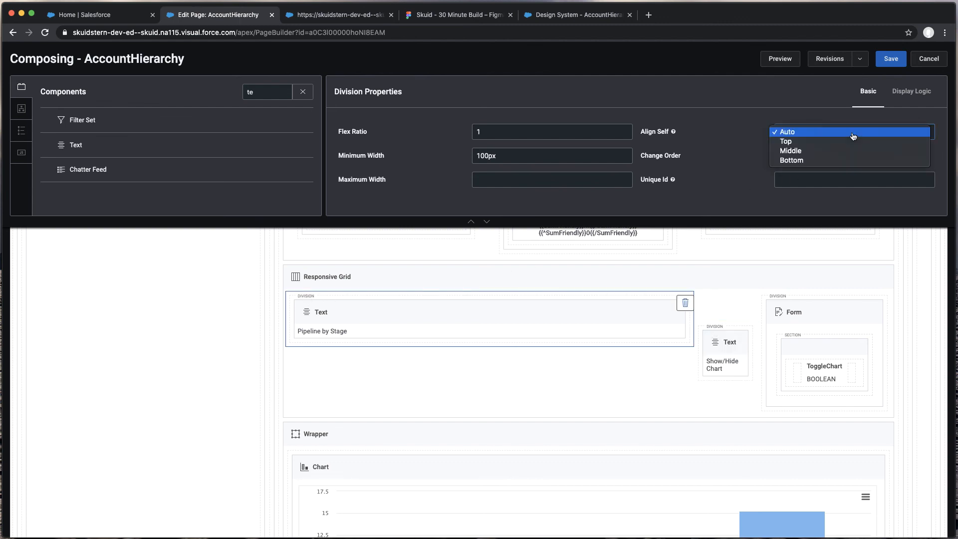
{"action": "left_click", "coordinate": [822, 161]}
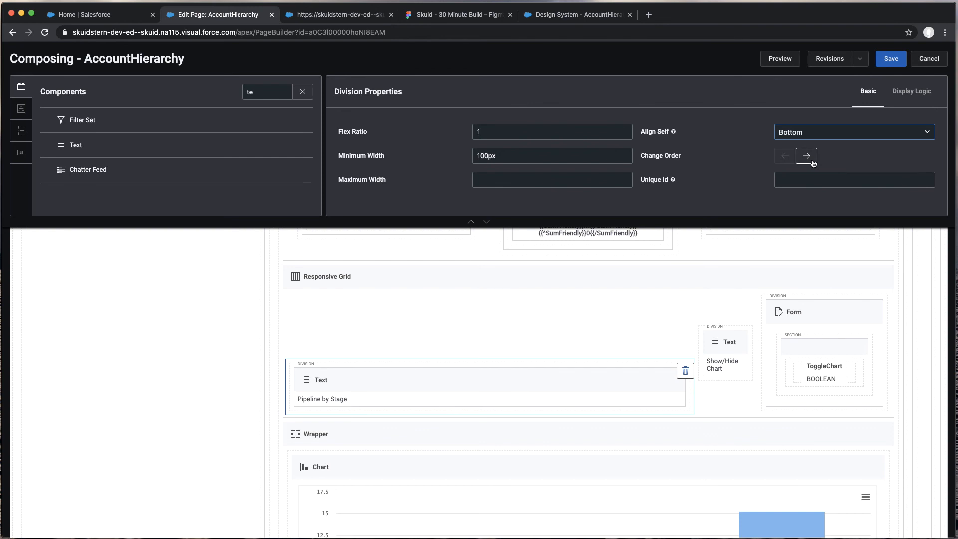
{"action": "left_click", "coordinate": [893, 60]}
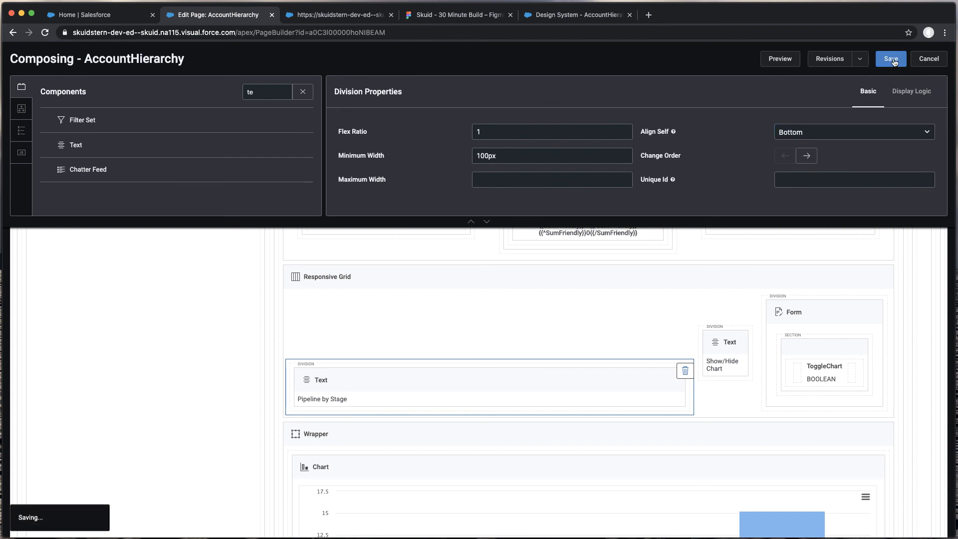
Check the alignment of the chart toggle row on the reloaded live page and return to the page editor.
{"action": "left_click", "coordinate": [714, 330]}
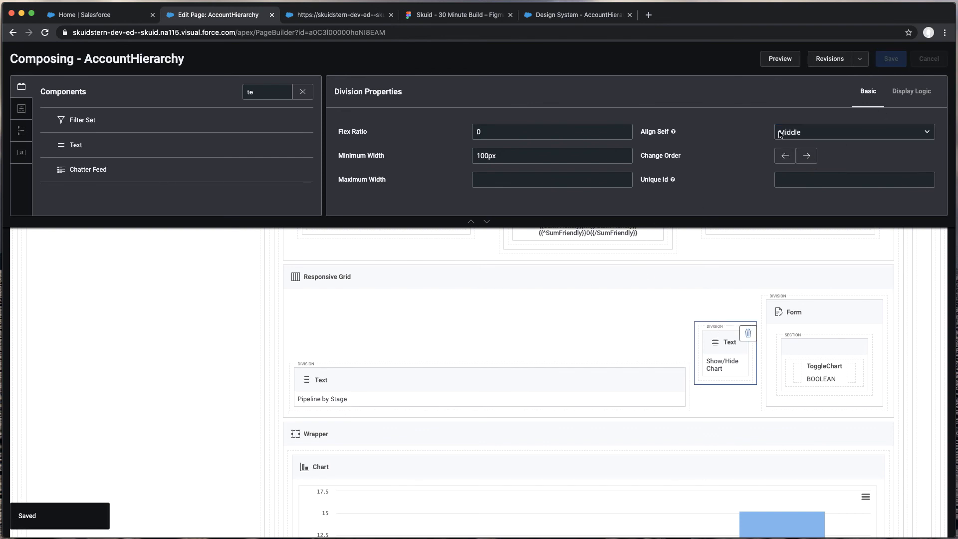
{"action": "left_click", "coordinate": [332, 15]}
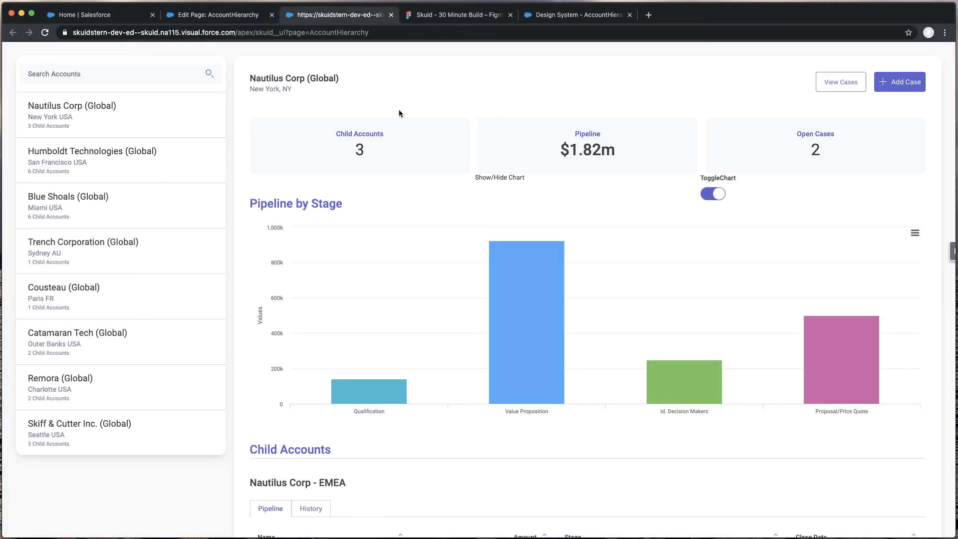
{"action": "key", "text": "super+r"}
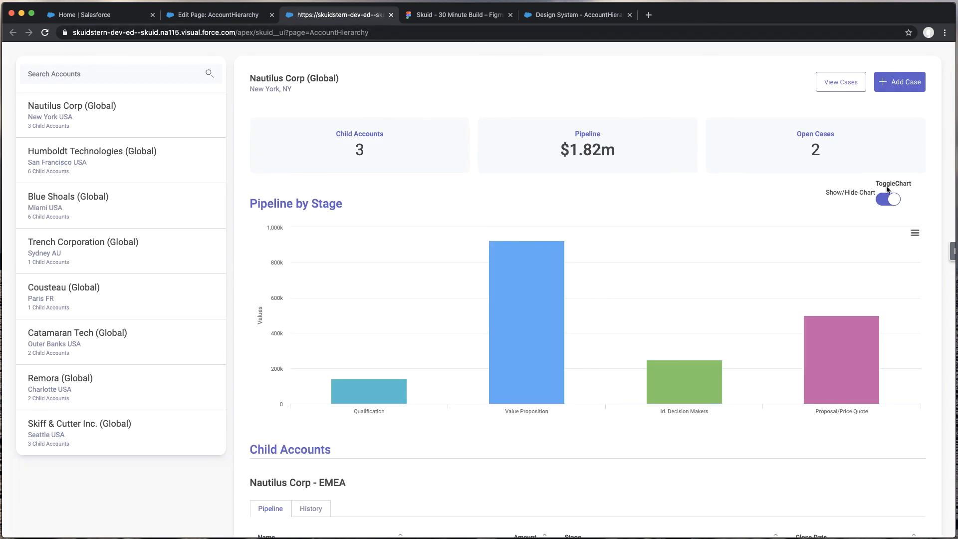
{"action": "left_click", "coordinate": [236, 16]}
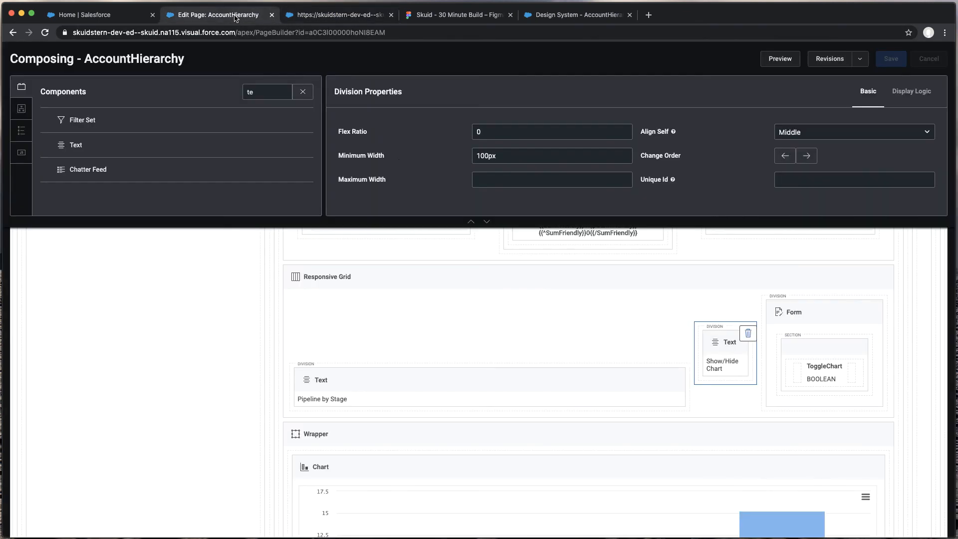
Set the column gutter size to Reduced for the responsive grid holding the Pipeline by Stage text and the toggle.
{"action": "left_click", "coordinate": [682, 280]}
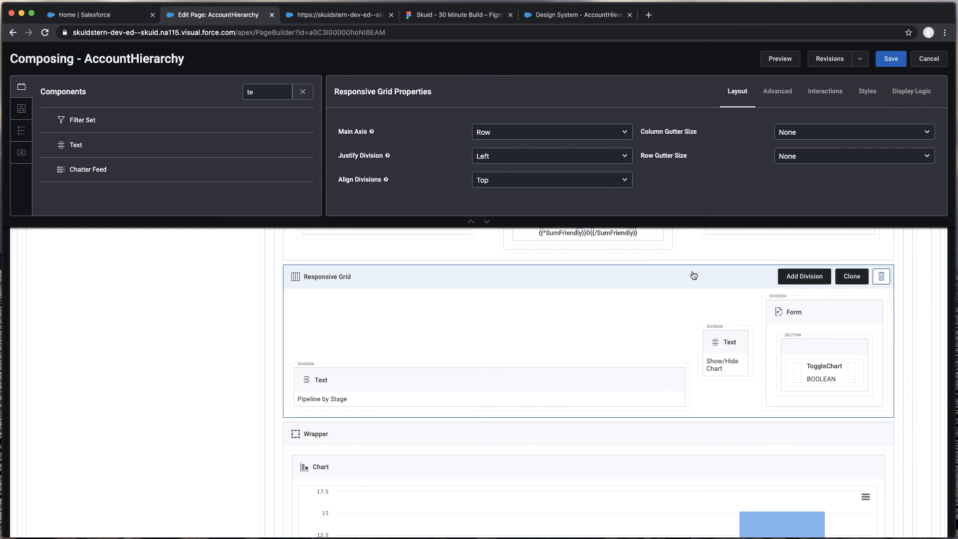
{"action": "left_click", "coordinate": [847, 136]}
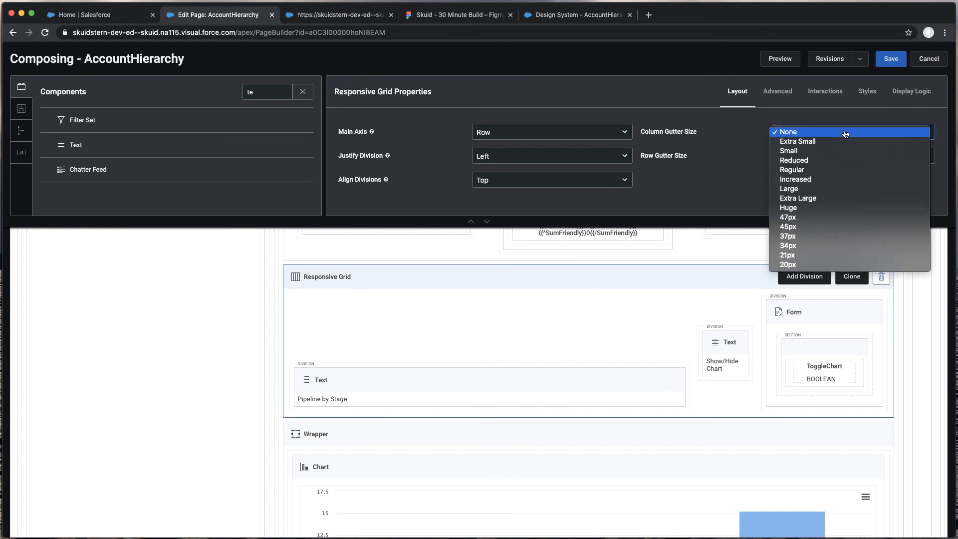
{"action": "left_click", "coordinate": [829, 161]}
Give the ToggleChart field a blank custom label and save the page.
{"action": "left_click", "coordinate": [809, 375]}
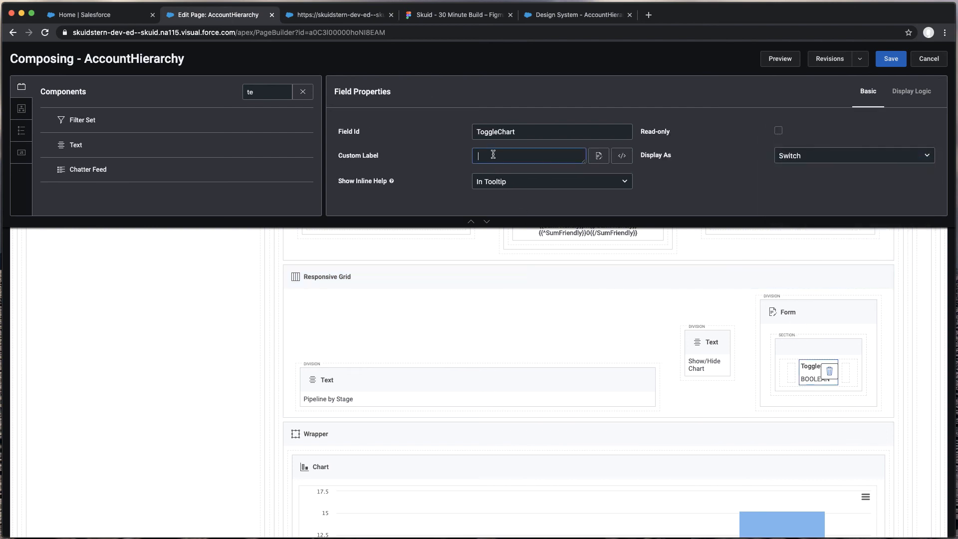
{"action": "left_click", "coordinate": [892, 58]}
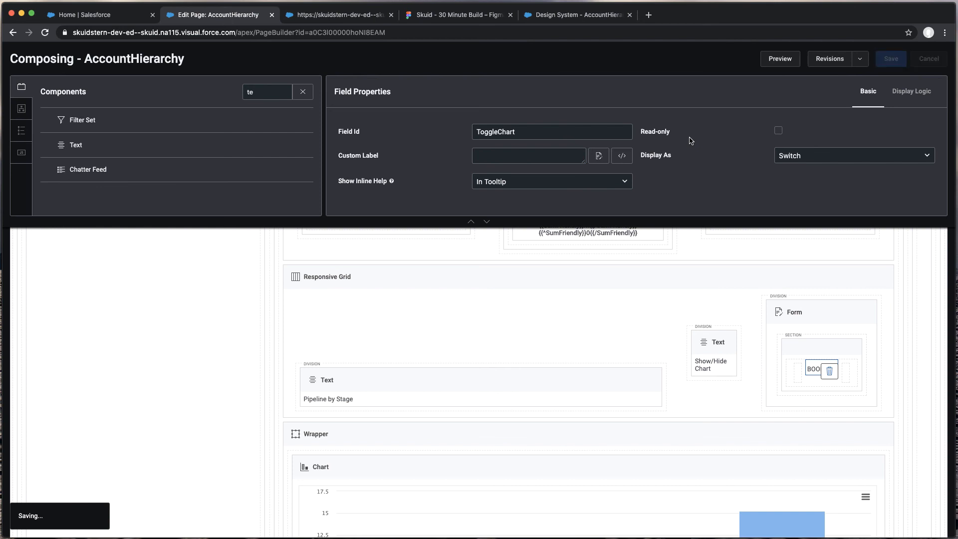
Test the Show/Hide Chart switch on the live page by hiding and showing the pipeline chart.
{"action": "left_click", "coordinate": [345, 16]}
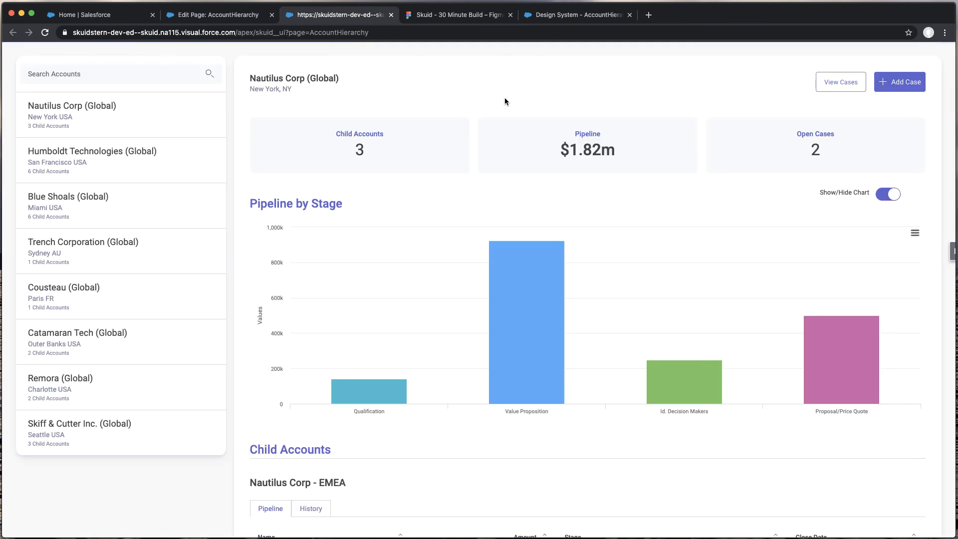
{"action": "left_click", "coordinate": [894, 196]}
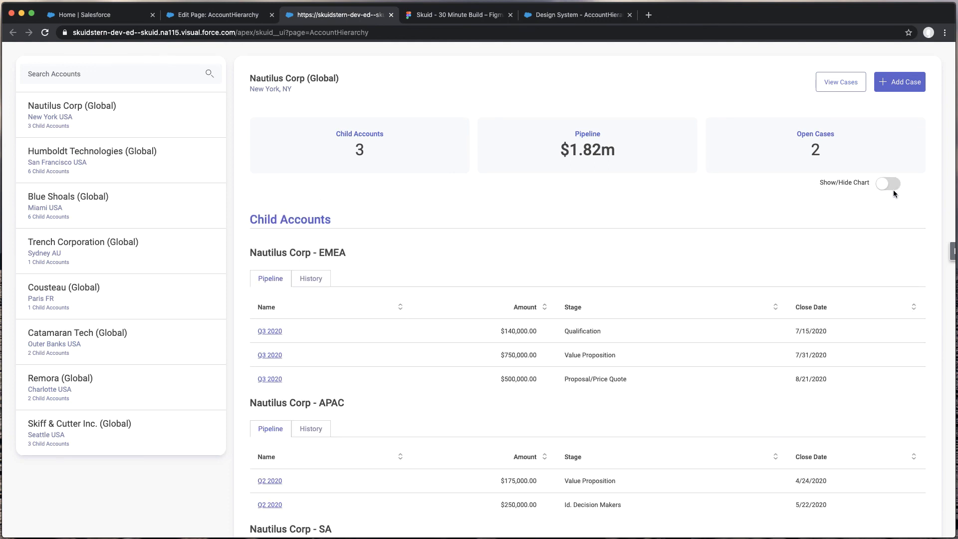
{"action": "left_click", "coordinate": [883, 183]}
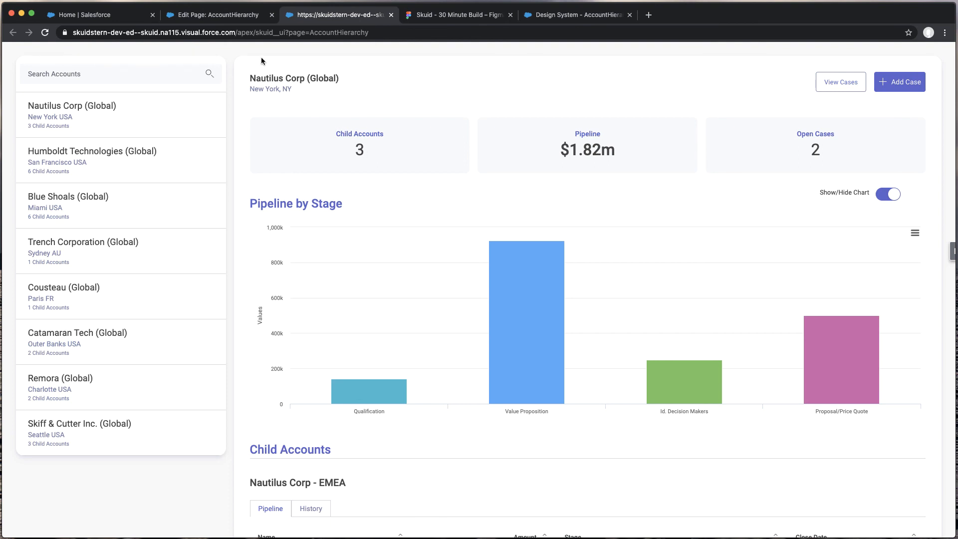
Switch to Salesforce Setup, search for "app build" and open the Lightning App Builder.
{"action": "left_click", "coordinate": [94, 16]}
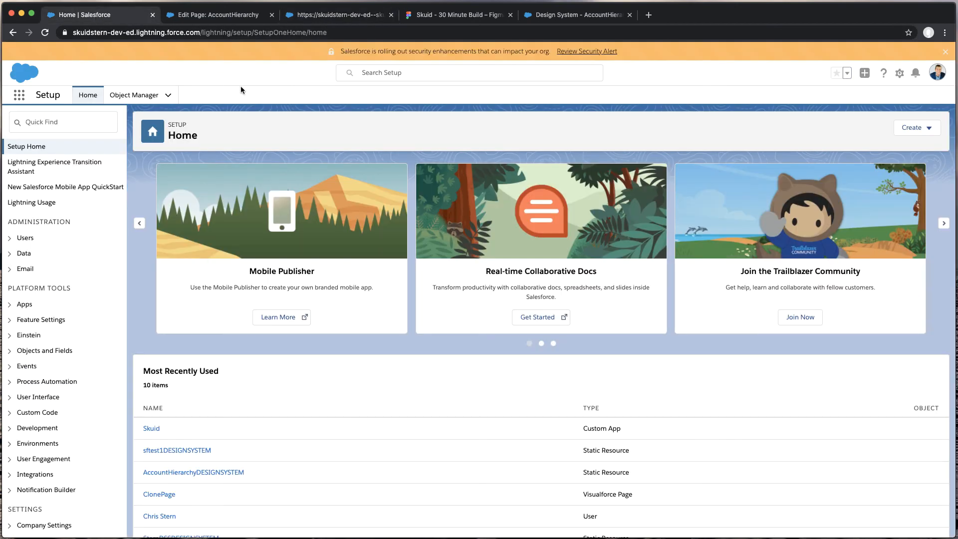
{"action": "left_click", "coordinate": [61, 125]}
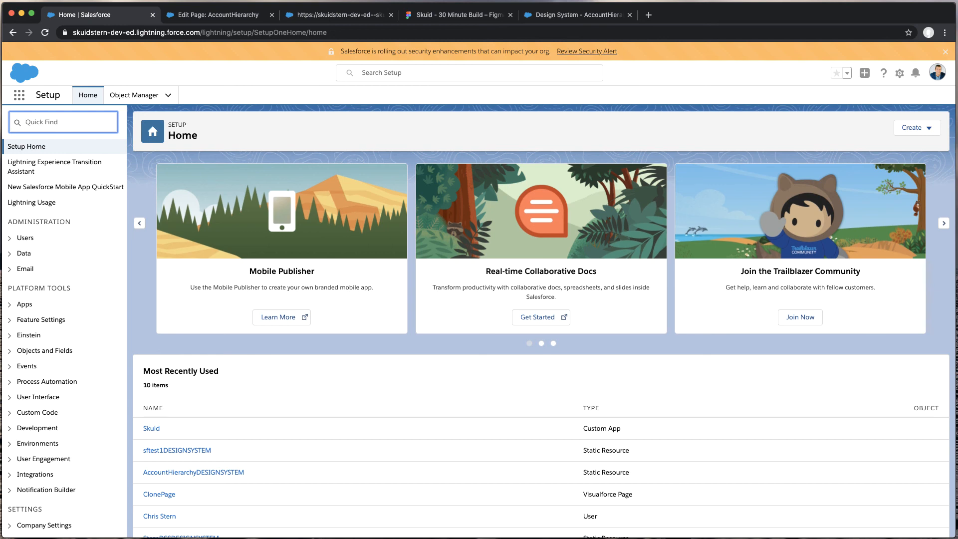
{"action": "type", "text": "app build"}
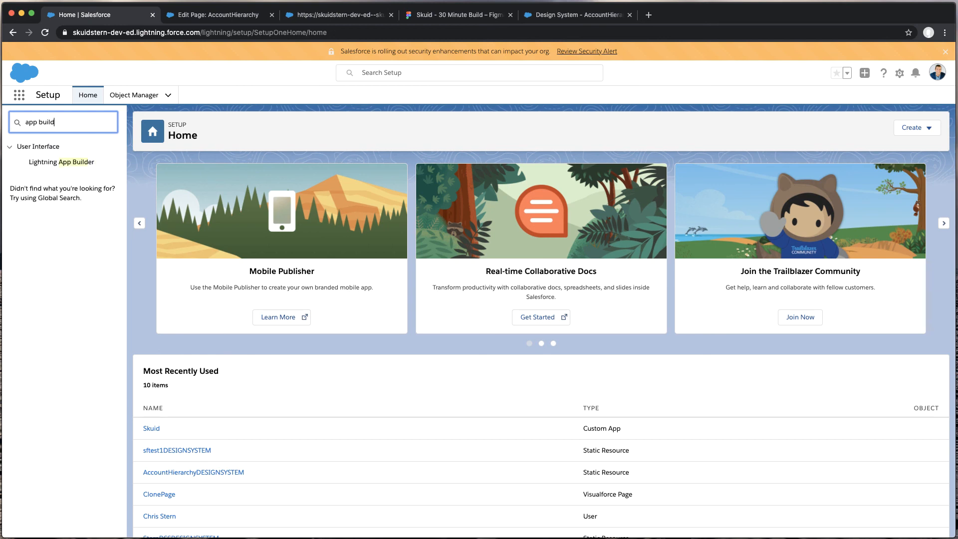
{"action": "left_click", "coordinate": [57, 163]}
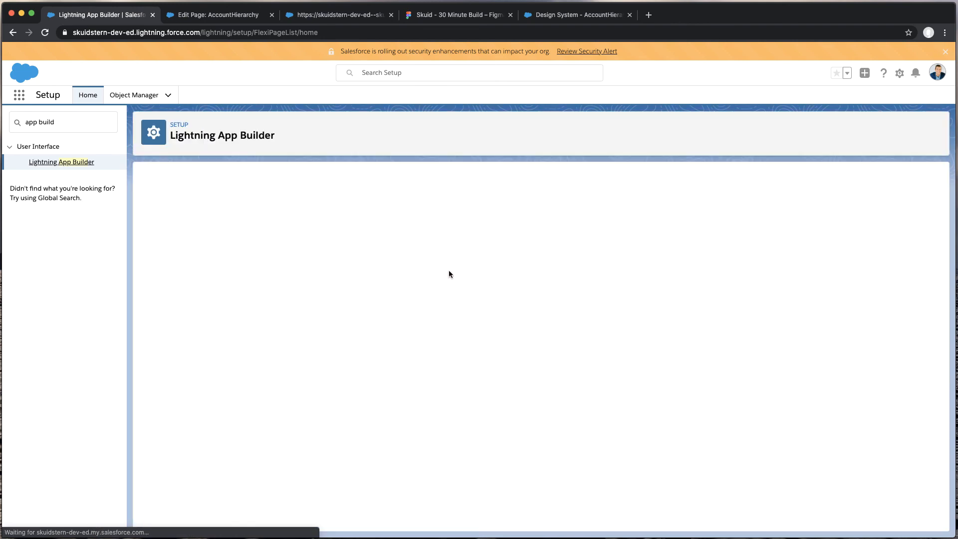
Create a new Lightning App Page labelled AccountHierarchy with the One Region template.
{"action": "left_click", "coordinate": [391, 229]}
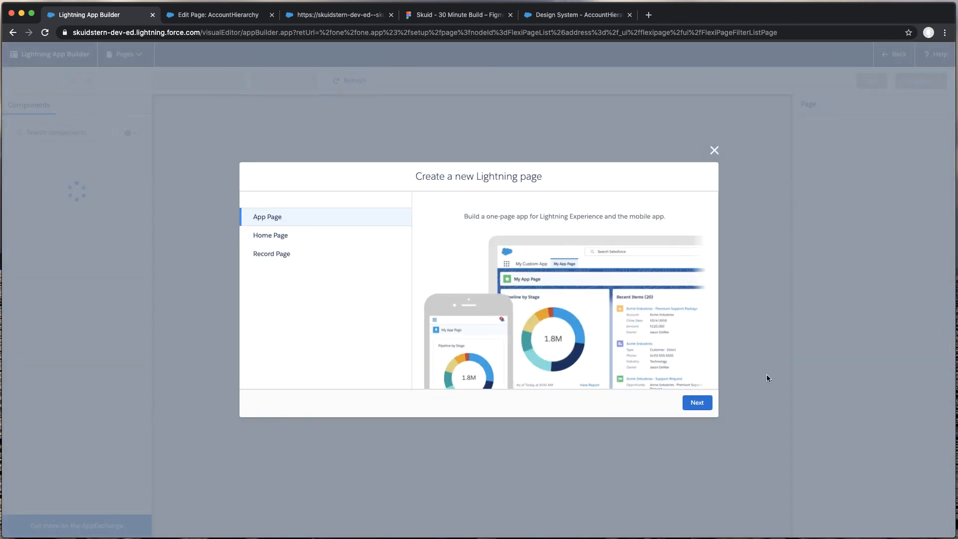
{"action": "left_click", "coordinate": [697, 402]}
{"action": "type", "text": "A"}
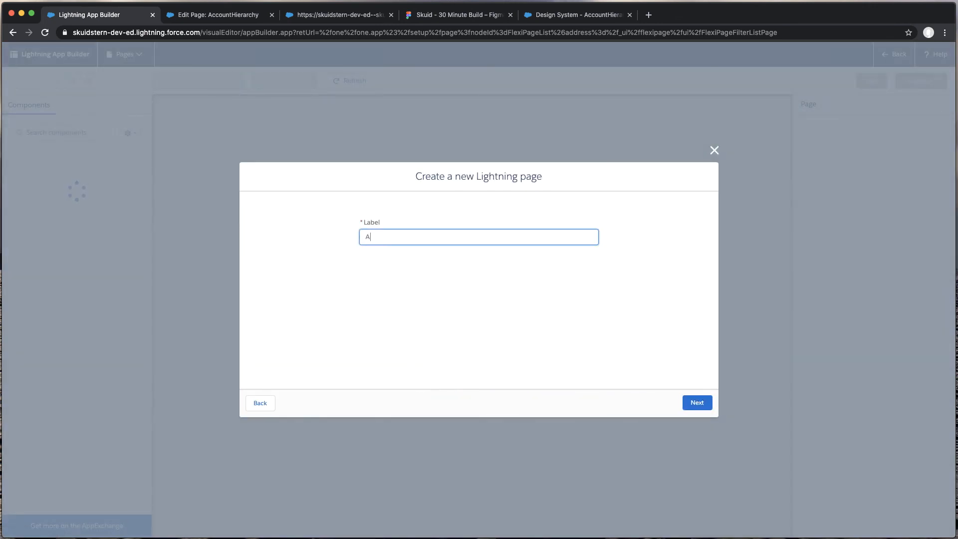
{"action": "type", "text": "ccountHierarchy"}
{"action": "left_click", "coordinate": [699, 403]}
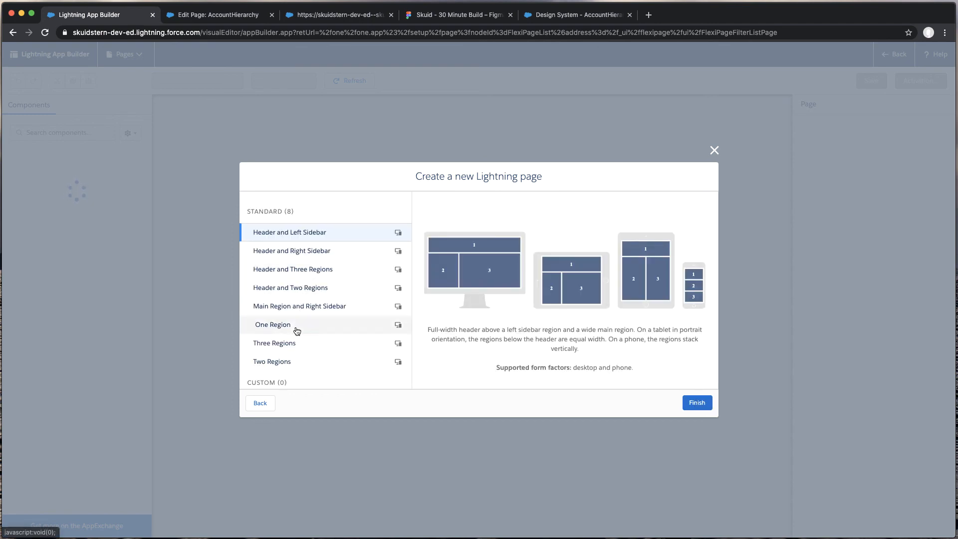
{"action": "left_click", "coordinate": [297, 331]}
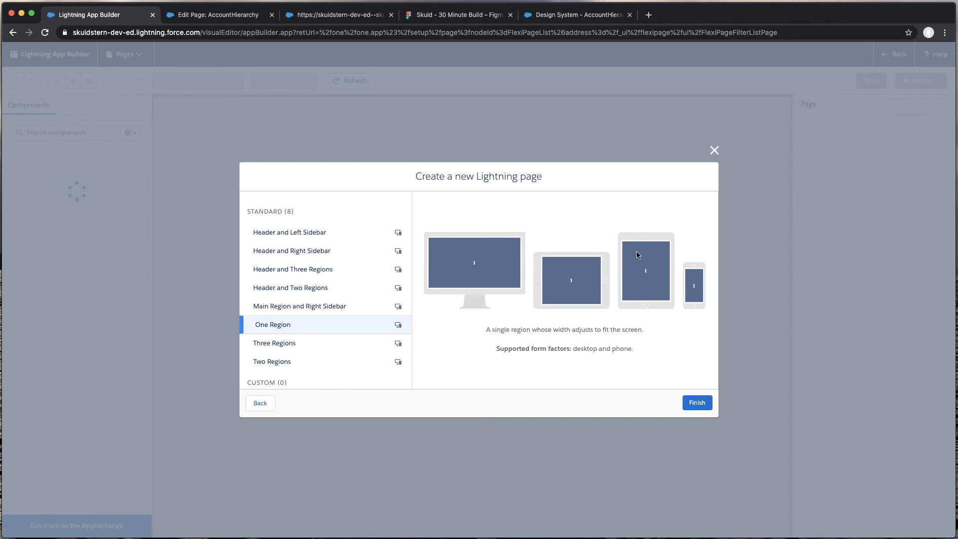
{"action": "left_click", "coordinate": [699, 403]}
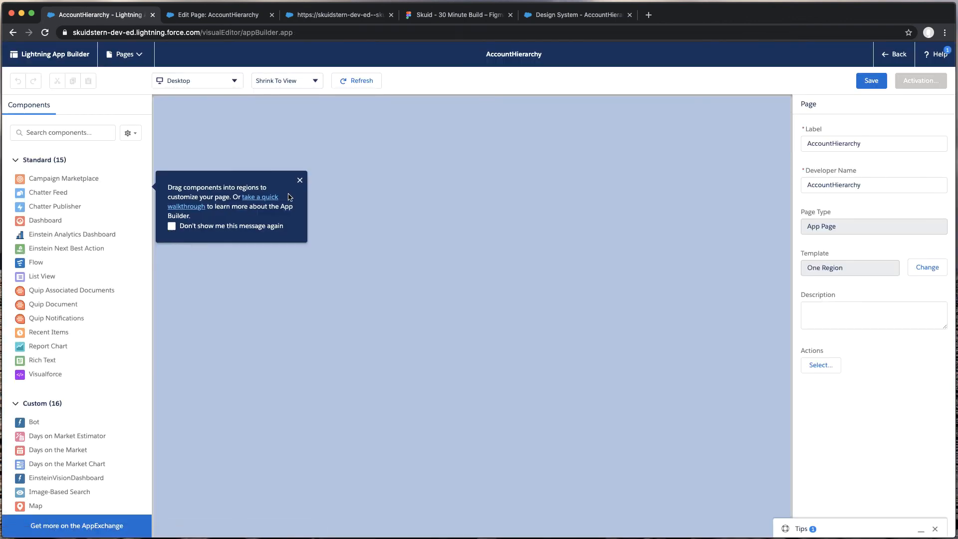
Add a Skuid Page component to the page's single region with AccountHierarchy as its page name.
{"action": "left_click", "coordinate": [300, 180]}
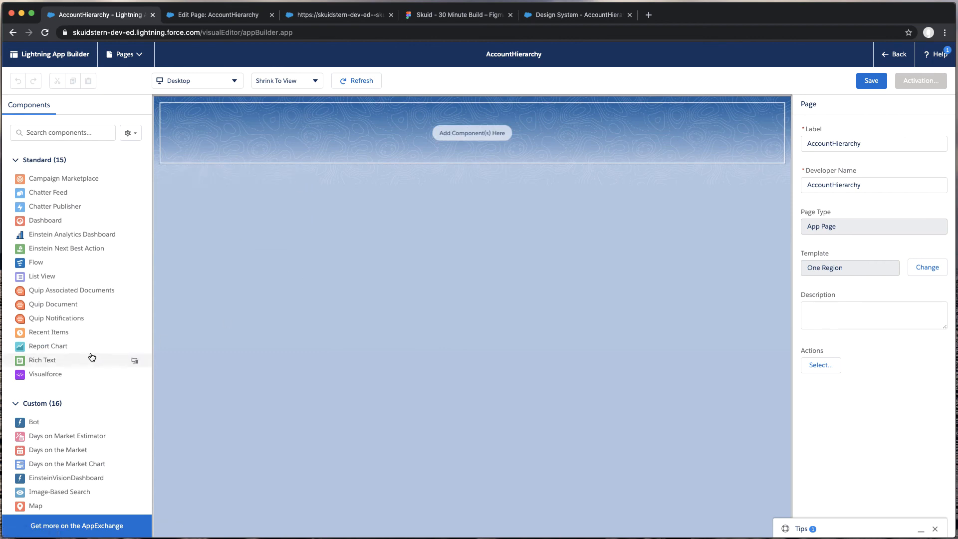
{"action": "scroll", "coordinate": [128, 359], "scroll_direction": "down", "scroll_amount": 3}
{"action": "scroll", "coordinate": [92, 358], "scroll_direction": "down", "scroll_amount": 3}
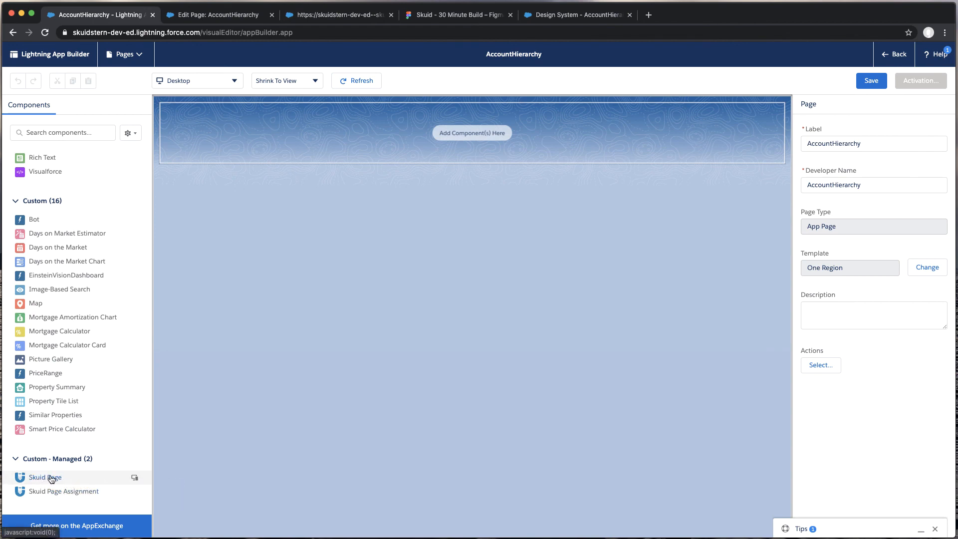
{"action": "left_click_drag", "start_coordinate": [50, 479], "coordinate": [443, 134]}
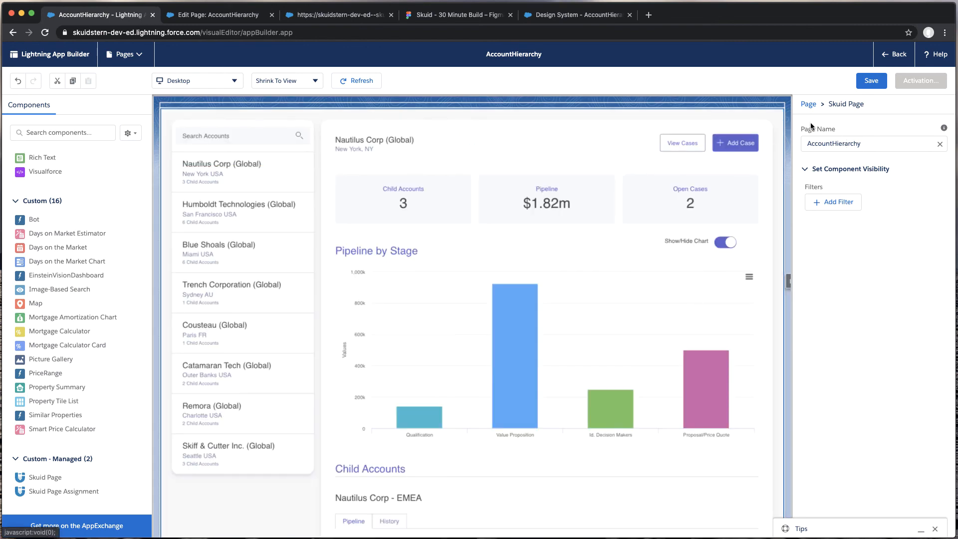
Save the Lightning page and activate it for all users without adding it to the navigation menus.
{"action": "left_click", "coordinate": [876, 83]}
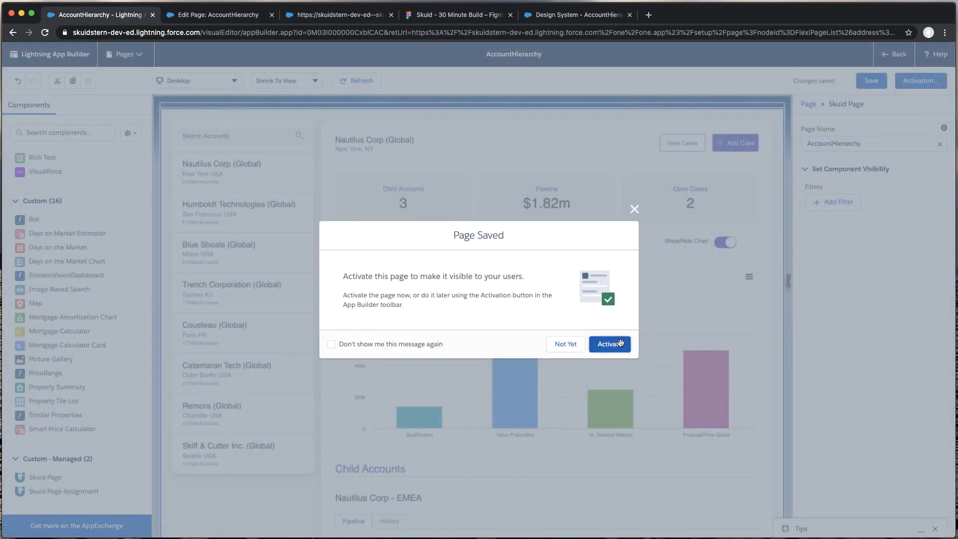
{"action": "left_click", "coordinate": [564, 344]}
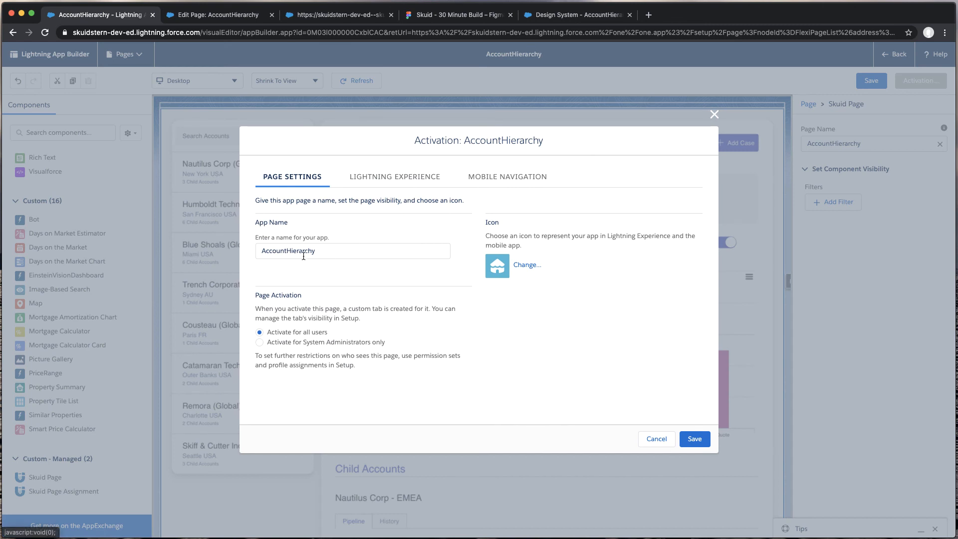
{"action": "left_click", "coordinate": [681, 440]}
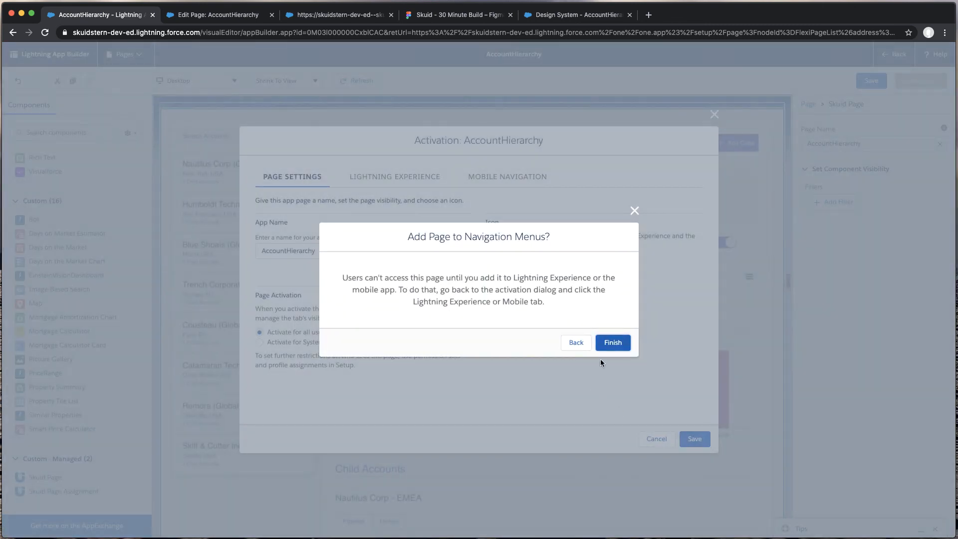
{"action": "left_click", "coordinate": [611, 345]}
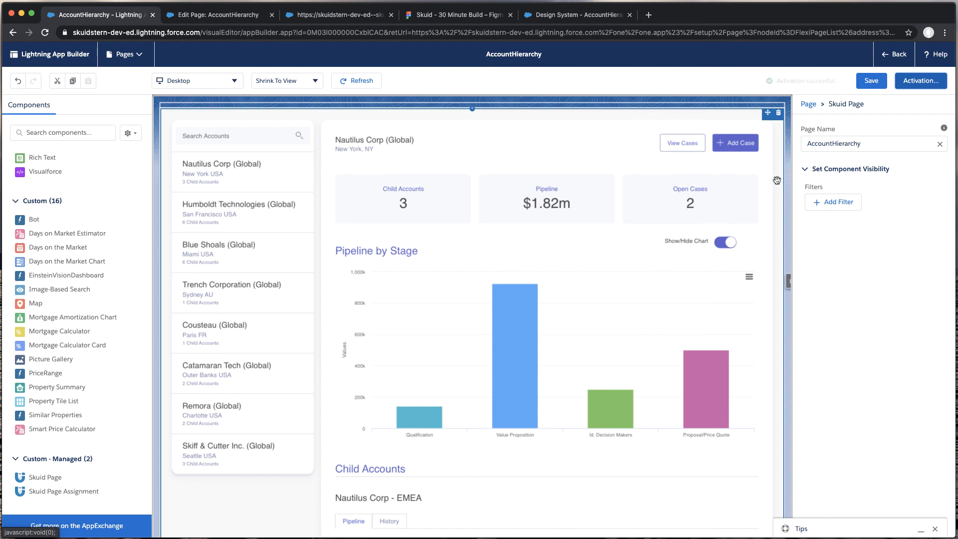
{"action": "left_click", "coordinate": [881, 85]}
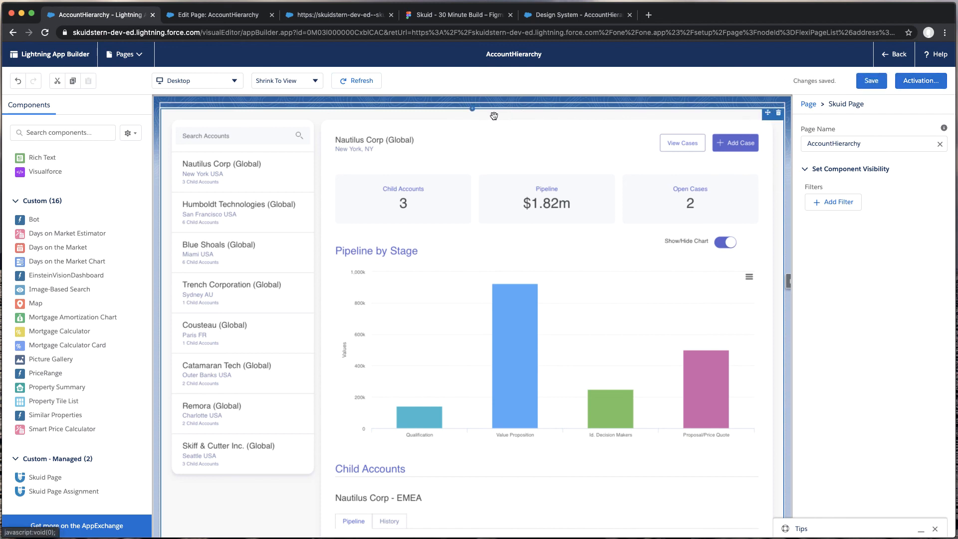
Leave the app builder, search the App Launcher for "hier" and open the AccountHierarchy item.
{"action": "left_click", "coordinate": [898, 55]}
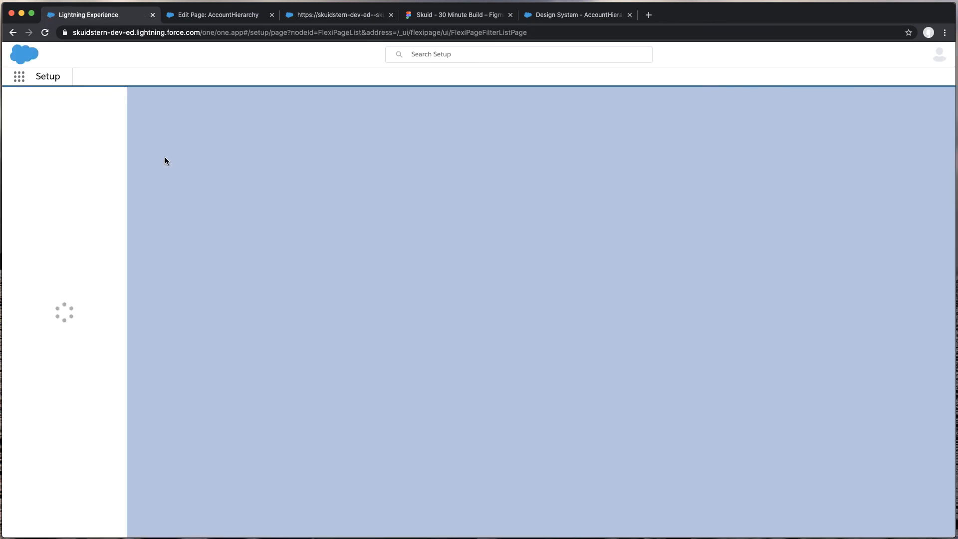
{"action": "left_click", "coordinate": [19, 76]}
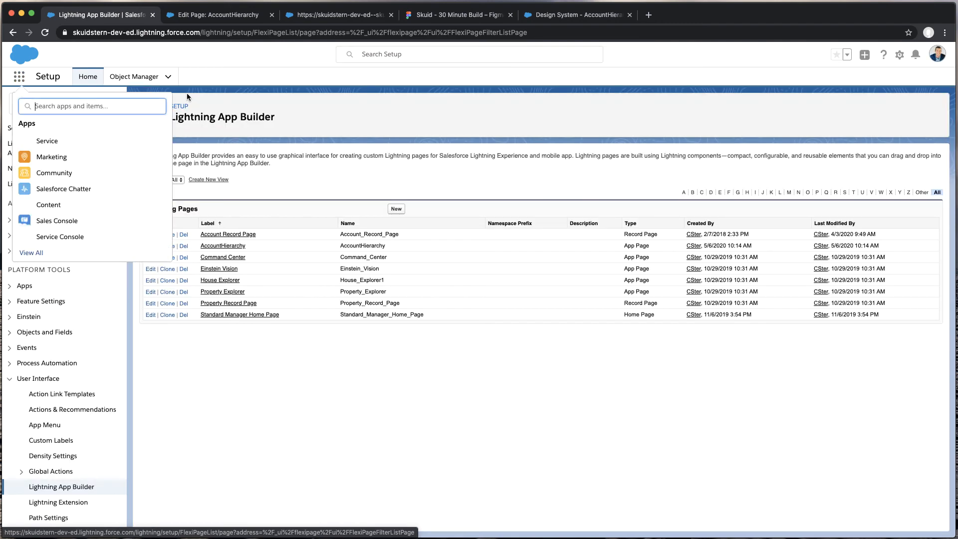
{"action": "left_click", "coordinate": [125, 104]}
{"action": "type", "text": "hier"}
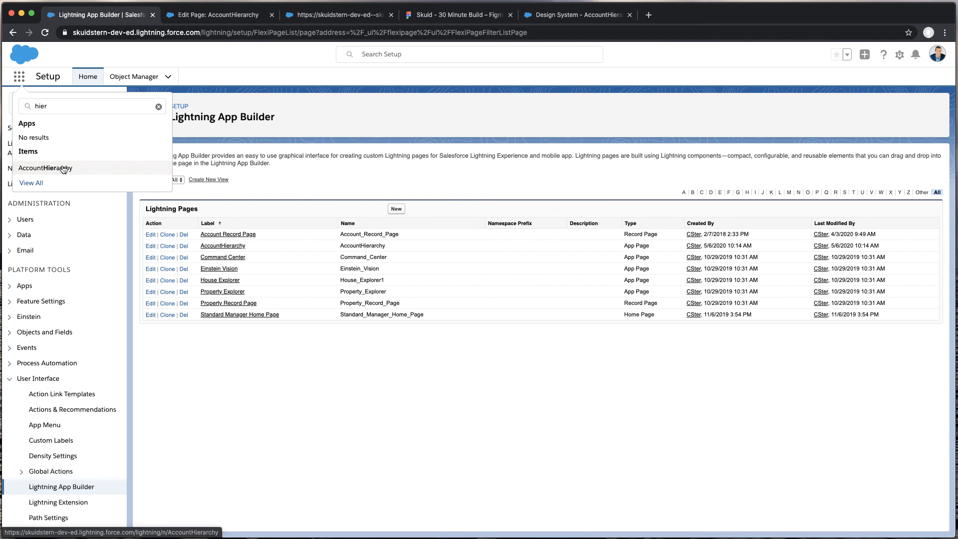
{"action": "left_click", "coordinate": [65, 167]}
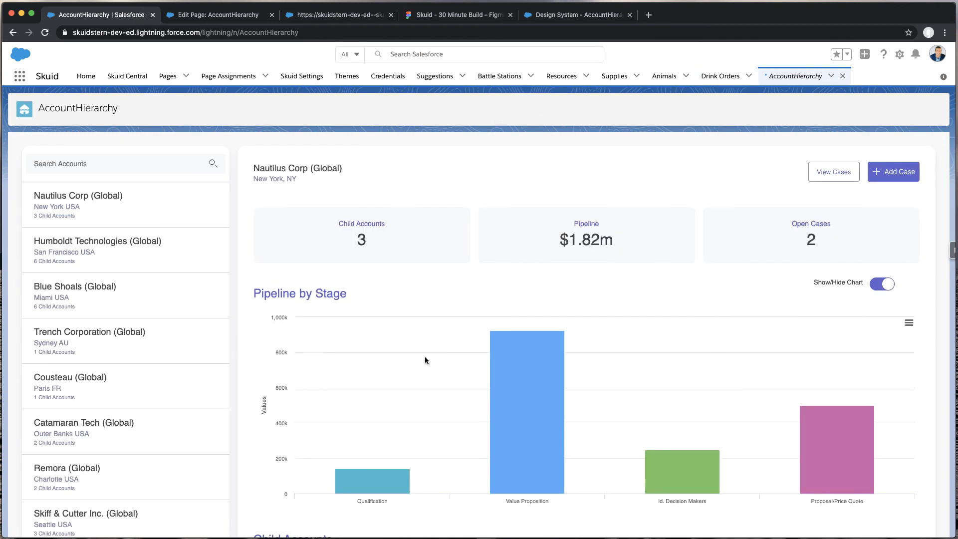
Review the AccountHierarchy page embedded in Salesforce Lightning and switch to the AccountHierarchy design system.
{"action": "scroll", "coordinate": [425, 356], "scroll_direction": "down", "scroll_amount": 1}
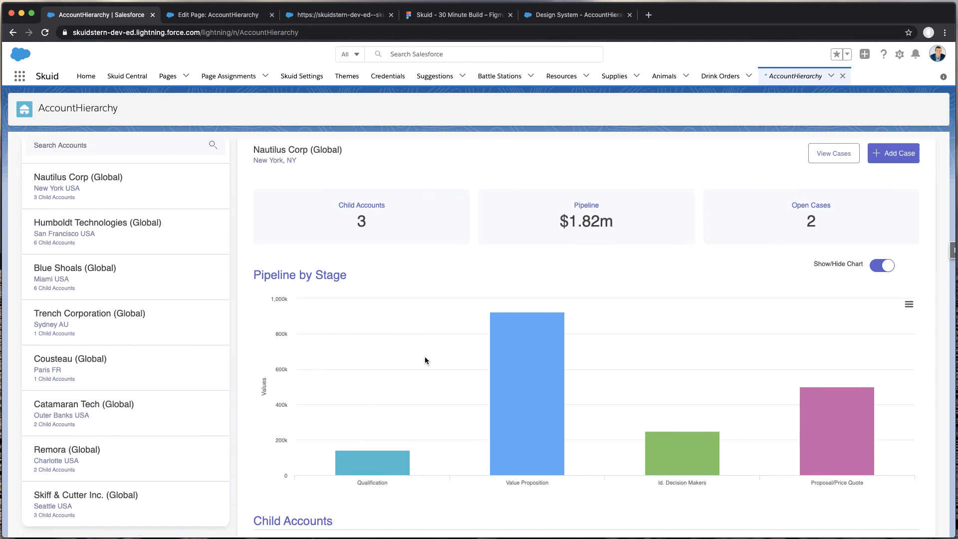
{"action": "scroll", "coordinate": [424, 356], "scroll_direction": "up", "scroll_amount": 1}
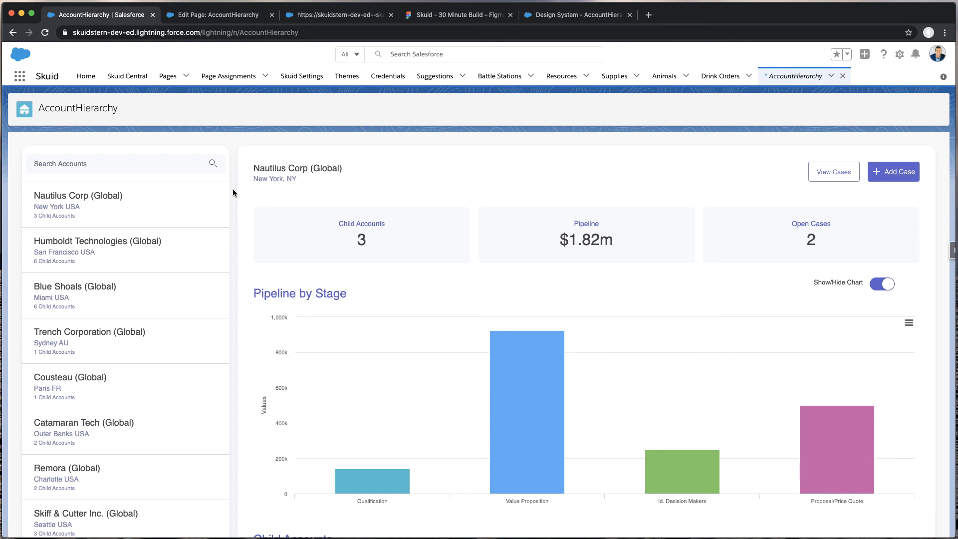
{"action": "scroll", "coordinate": [234, 200], "scroll_direction": "down", "scroll_amount": 5}
{"action": "scroll", "coordinate": [234, 204], "scroll_direction": "up", "scroll_amount": 5}
{"action": "left_click", "coordinate": [564, 16]}
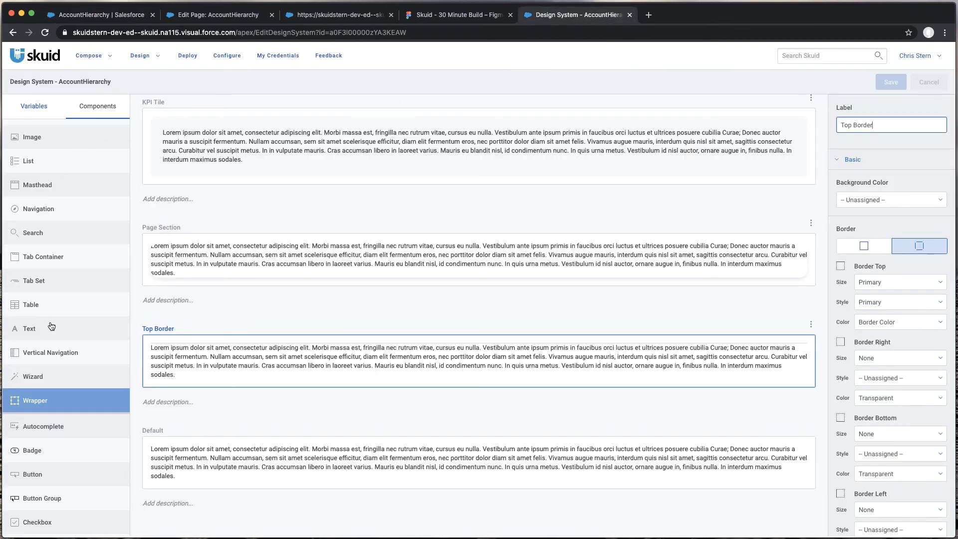
Set the default Page component style's background color to Transparent and save the design system.
{"action": "scroll", "coordinate": [52, 326], "scroll_direction": "down", "scroll_amount": 10}
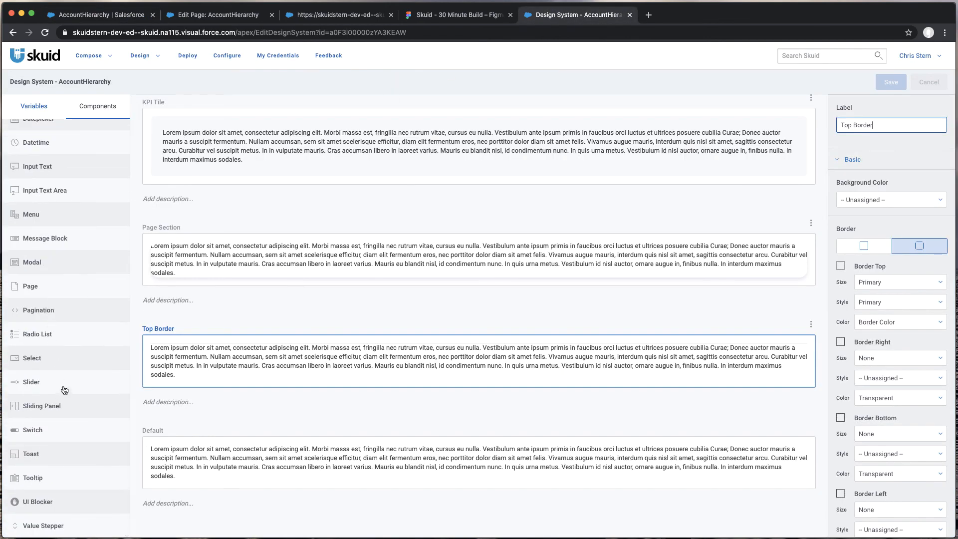
{"action": "scroll", "coordinate": [63, 390], "scroll_direction": "up", "scroll_amount": 5}
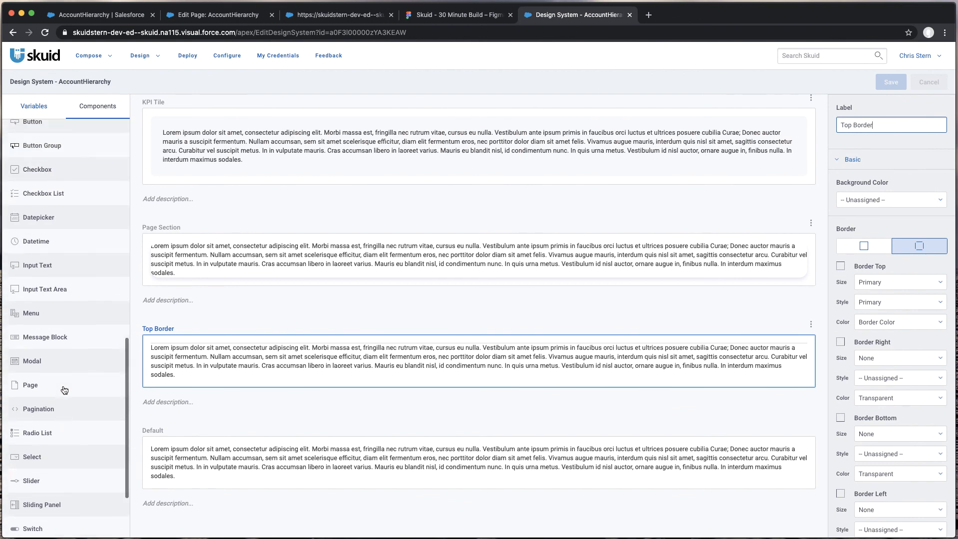
{"action": "scroll", "coordinate": [64, 389], "scroll_direction": "up", "scroll_amount": 2}
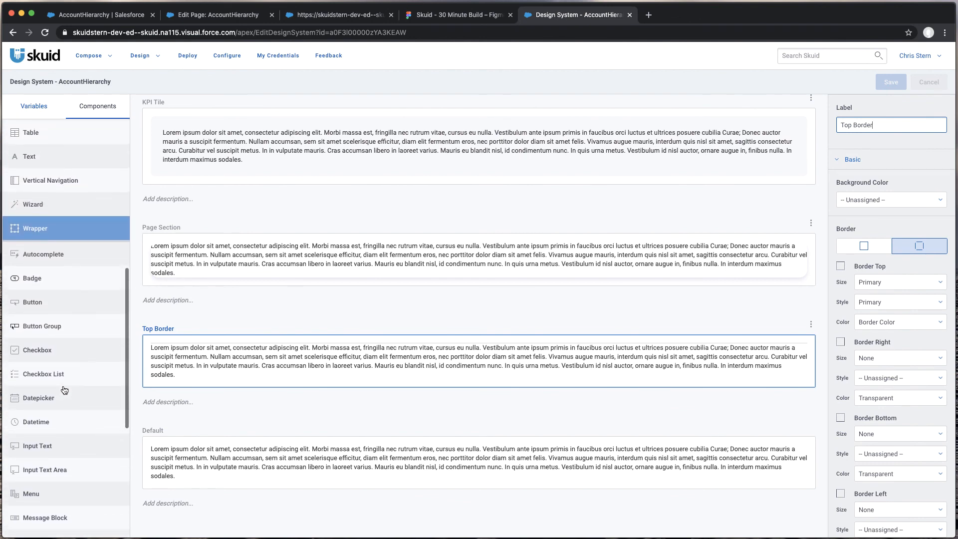
{"action": "scroll", "coordinate": [64, 390], "scroll_direction": "down", "scroll_amount": 5}
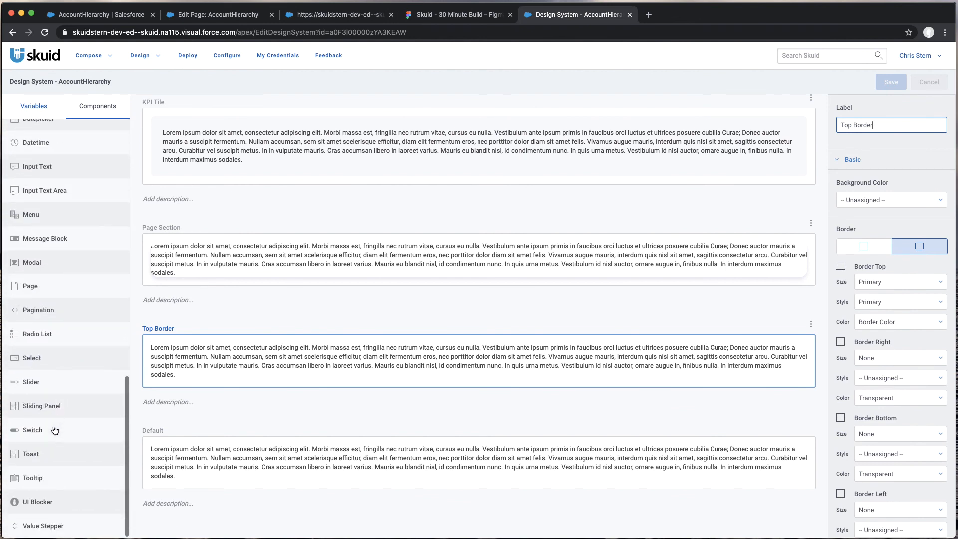
{"action": "left_click", "coordinate": [42, 296]}
{"action": "scroll", "coordinate": [42, 295], "scroll_direction": "up", "scroll_amount": 7}
{"action": "scroll", "coordinate": [50, 365], "scroll_direction": "down", "scroll_amount": 1}
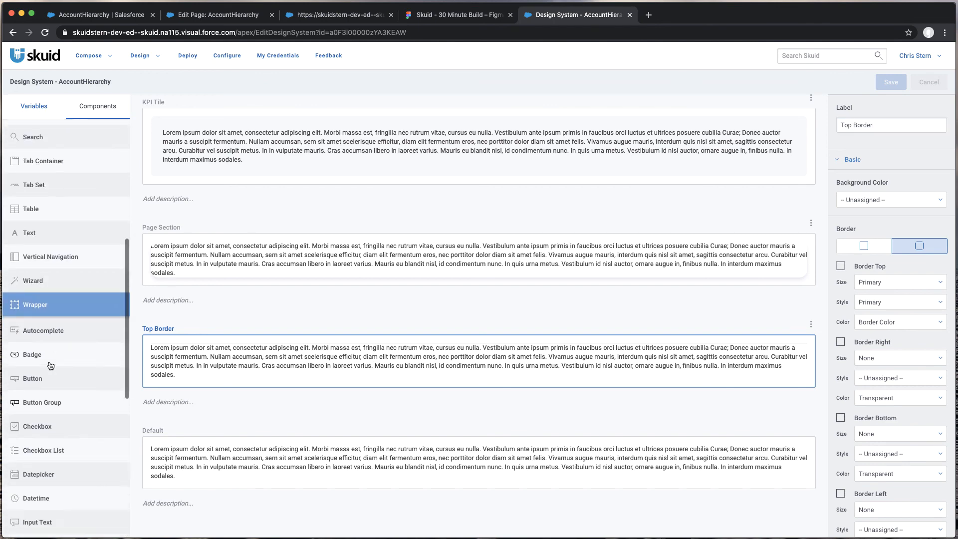
{"action": "scroll", "coordinate": [50, 366], "scroll_direction": "down", "scroll_amount": 5}
{"action": "left_click", "coordinate": [55, 290]}
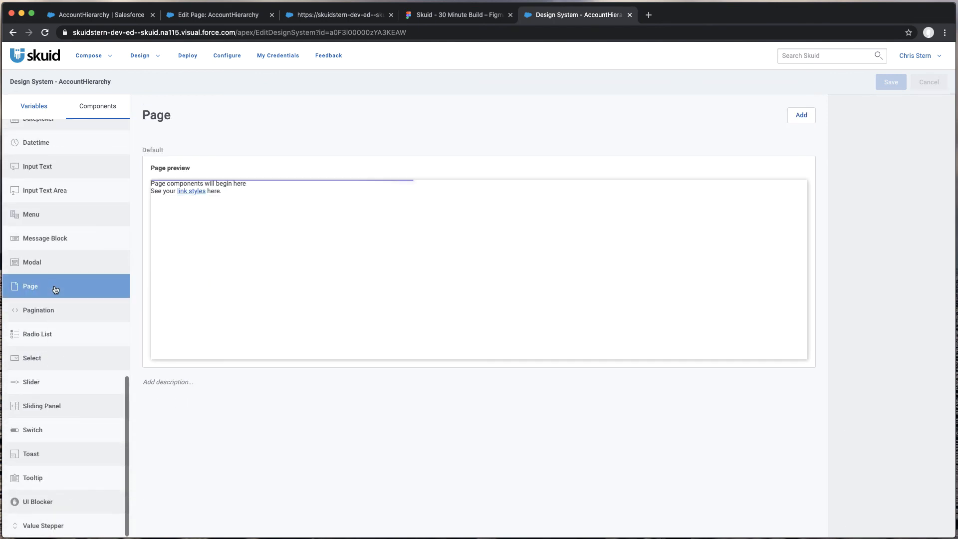
{"action": "left_click", "coordinate": [513, 168]}
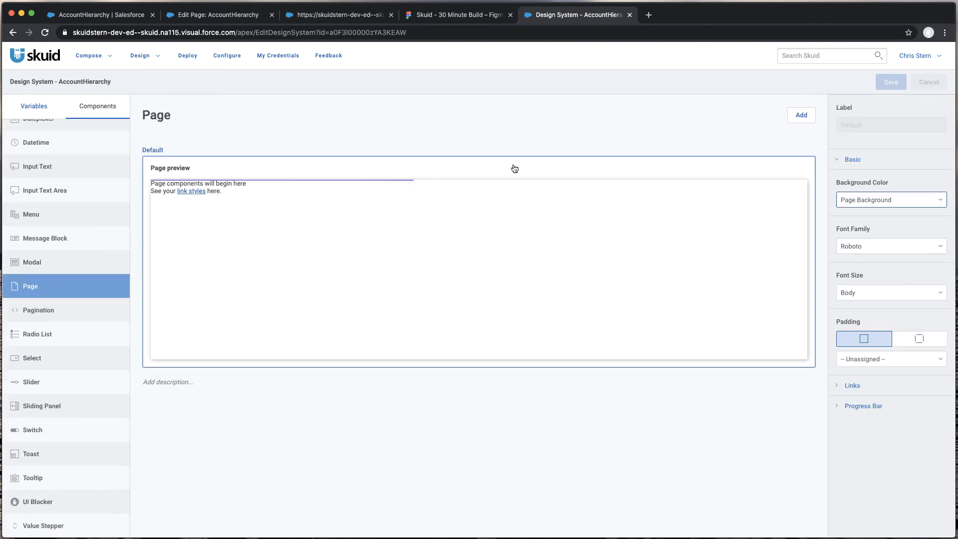
{"action": "left_click", "coordinate": [912, 203]}
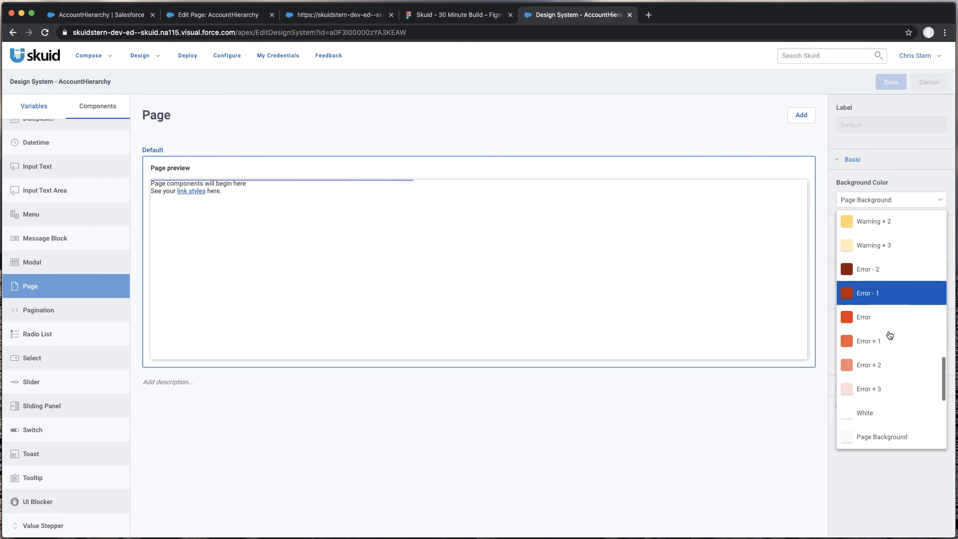
{"action": "scroll", "coordinate": [890, 335], "scroll_direction": "up", "scroll_amount": 10}
{"action": "left_click", "coordinate": [877, 265]}
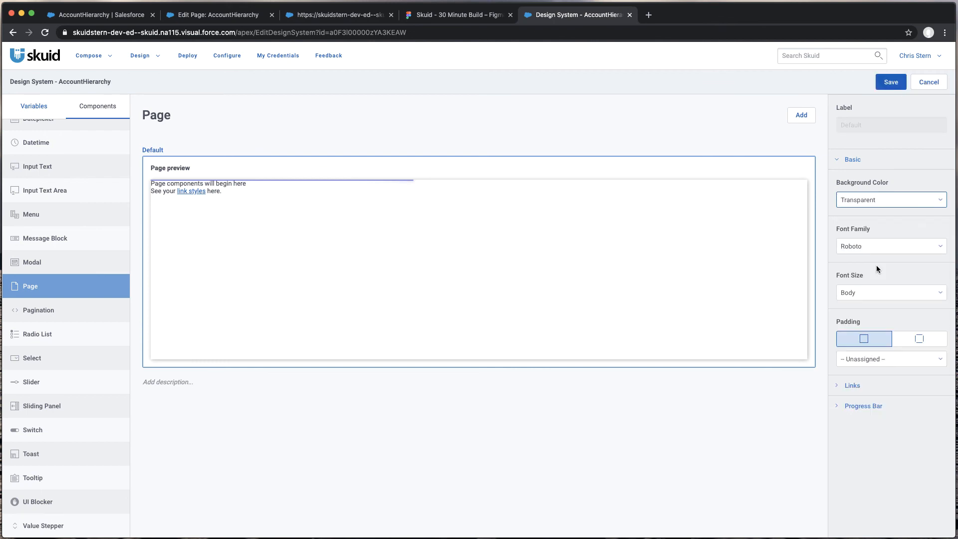
{"action": "left_click", "coordinate": [894, 91]}
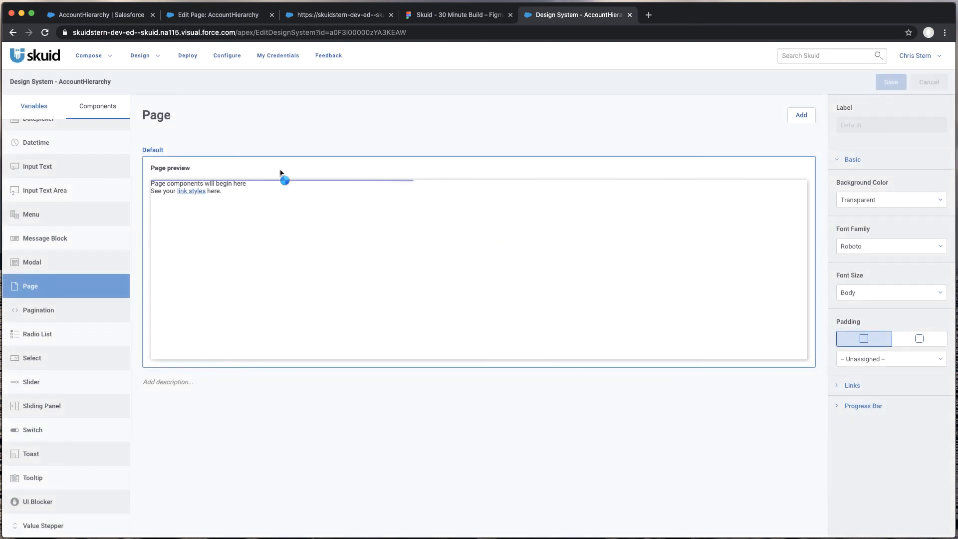
Switch to the AccountHierarchy page embedded in Salesforce Lightning and reload it to check the background.
{"action": "left_click", "coordinate": [327, 15]}
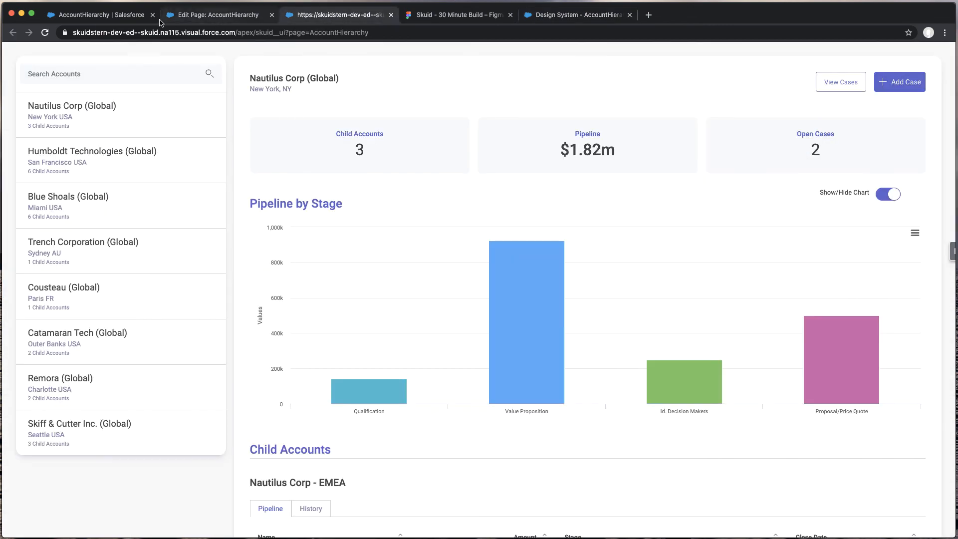
{"action": "left_click", "coordinate": [102, 15]}
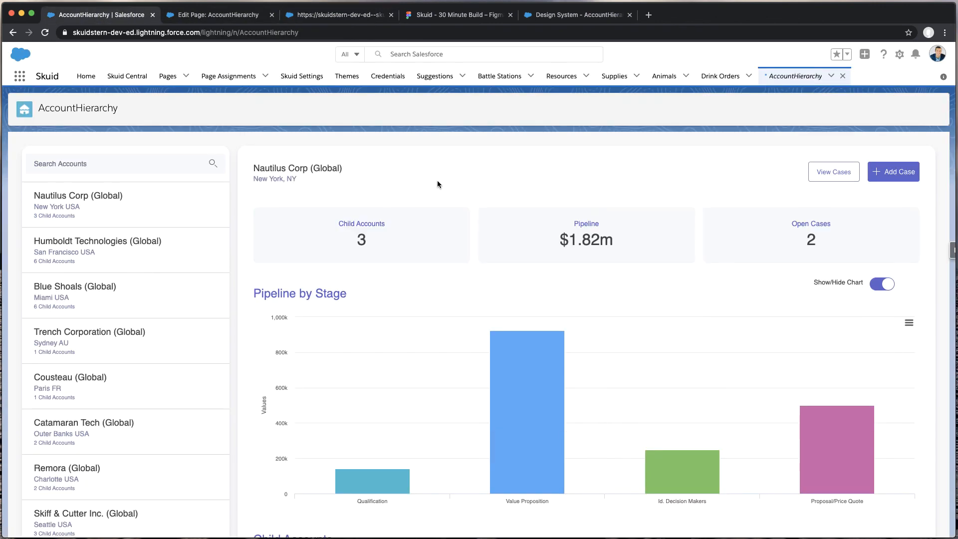
{"action": "key", "text": "super+r"}
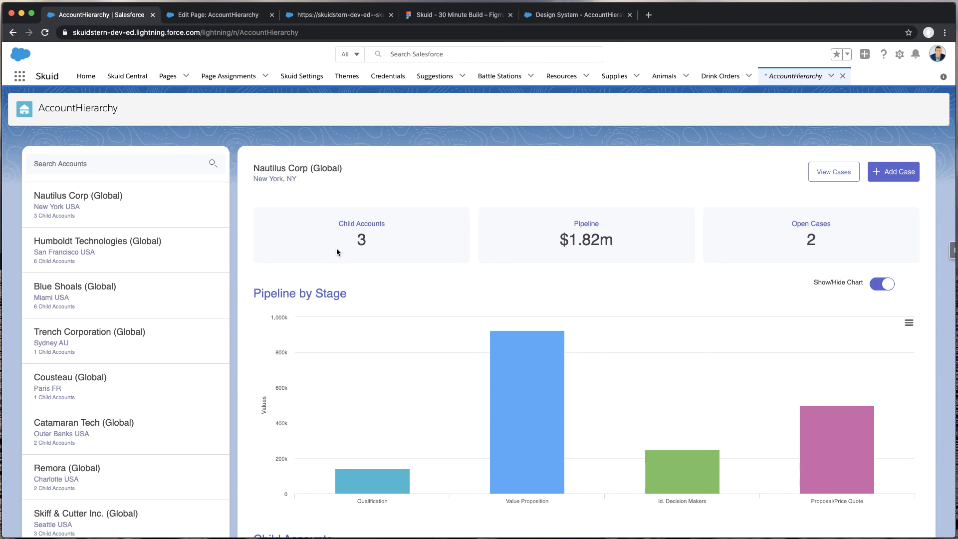
Test the page by selecting Humboldt Technologies (Global) and hiding and showing its chart.
{"action": "left_click", "coordinate": [168, 257]}
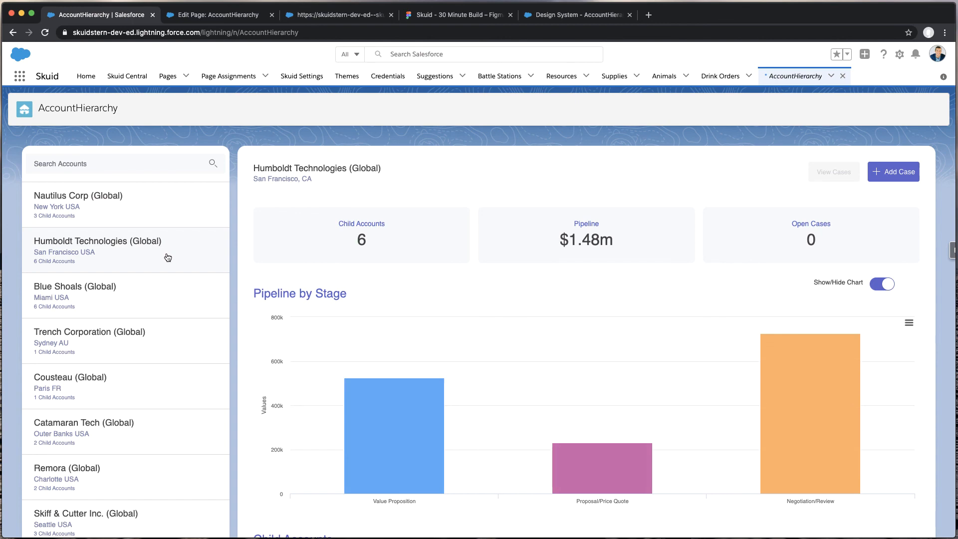
{"action": "left_click", "coordinate": [891, 287]}
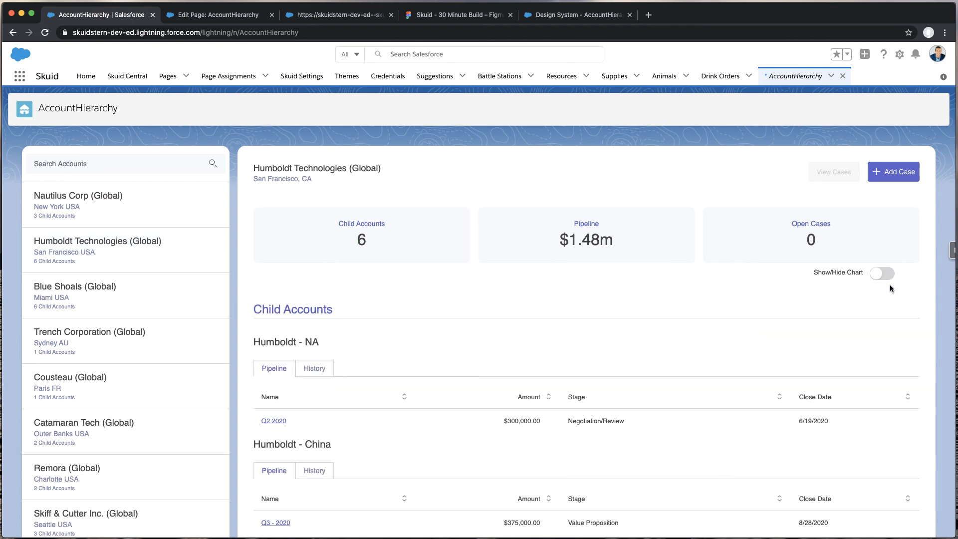
{"action": "left_click", "coordinate": [880, 279]}
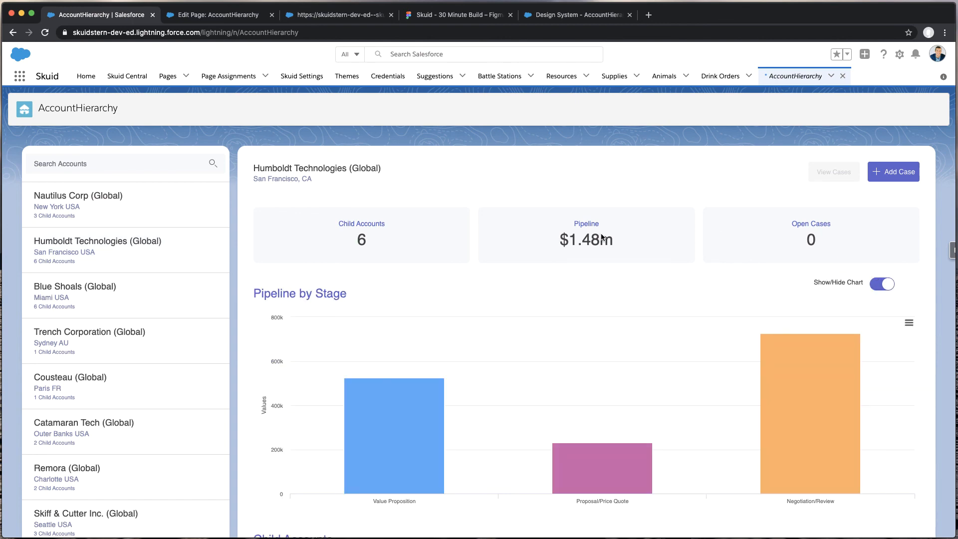
View the cases of Nautilus Corp (Global), set the "Sail is not working" case's status to Working and close the cases panel.
{"action": "left_click", "coordinate": [149, 214]}
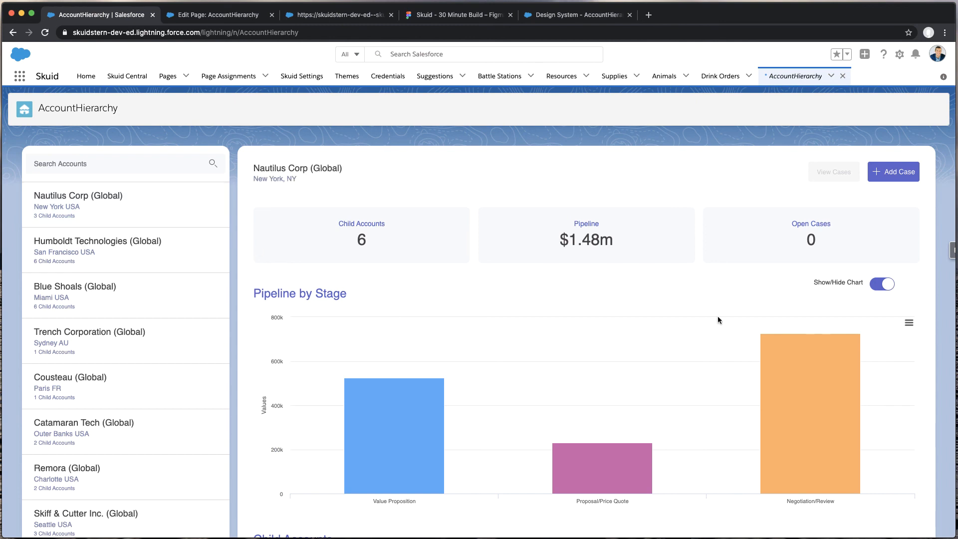
{"action": "left_click", "coordinate": [834, 172]}
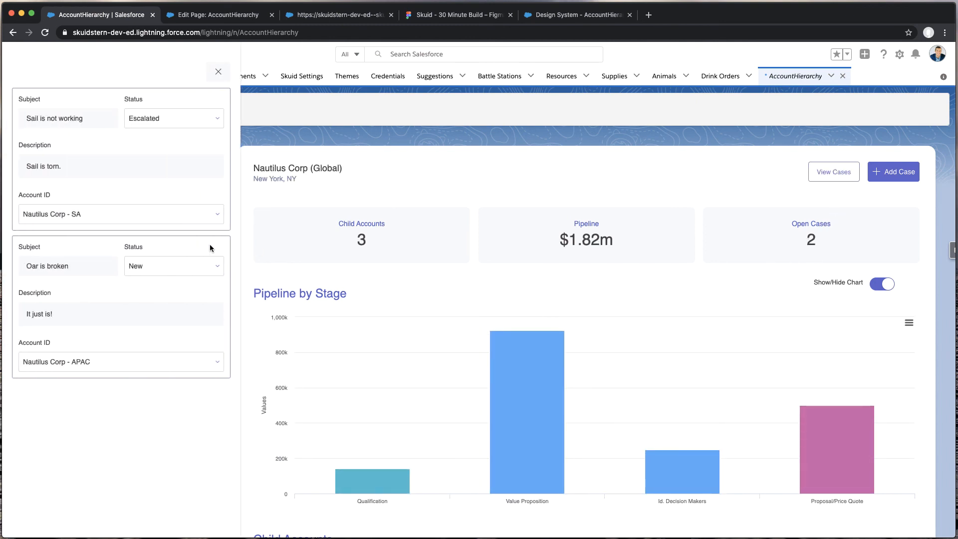
{"action": "left_click", "coordinate": [197, 119]}
{"action": "left_click", "coordinate": [180, 173]}
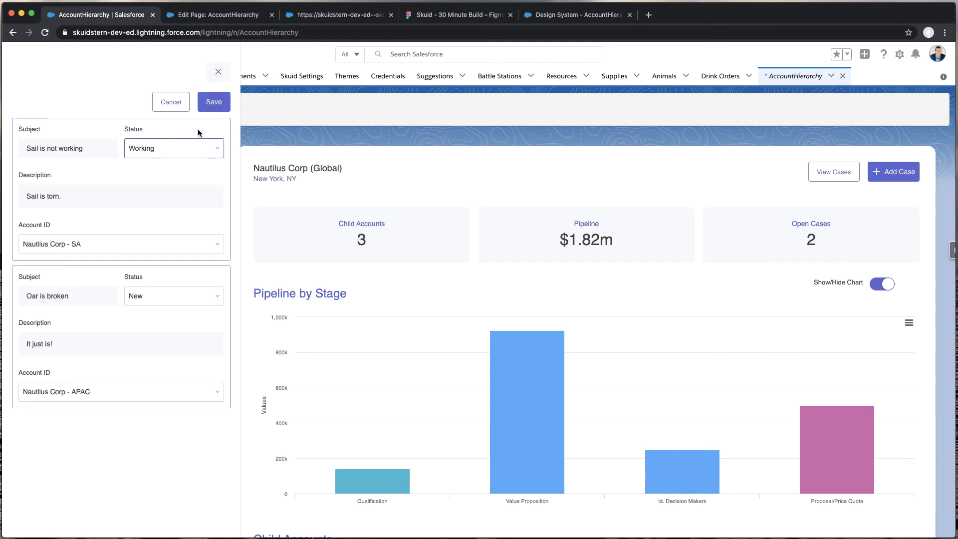
{"action": "left_click", "coordinate": [218, 71]}
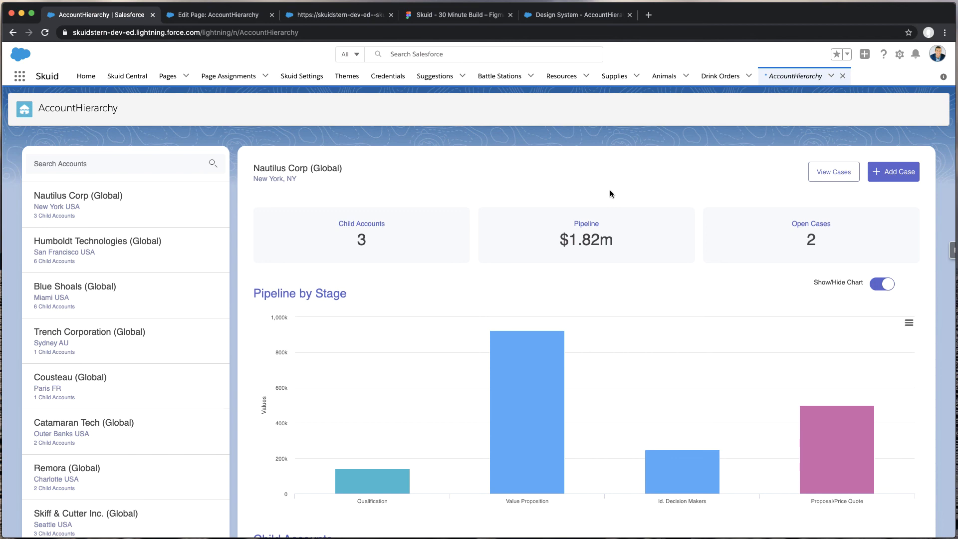
Switch to the Figma design and inspect the Open Cases tile, its number and the Add Case label with its spacing.
{"action": "left_click", "coordinate": [464, 16]}
{"action": "scroll", "coordinate": [520, 236], "scroll_direction": "down", "scroll_amount": 5}
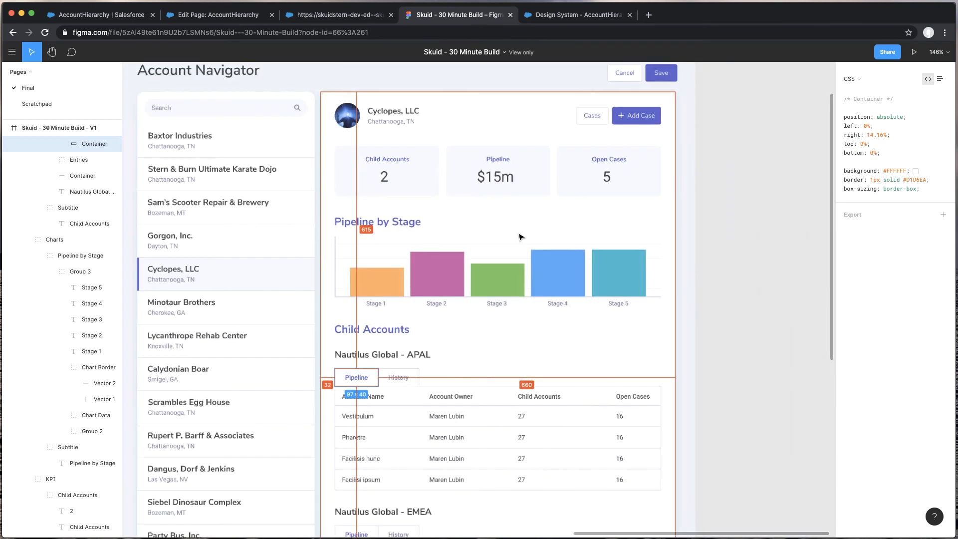
{"action": "scroll", "coordinate": [521, 236], "scroll_direction": "up", "scroll_amount": 2}
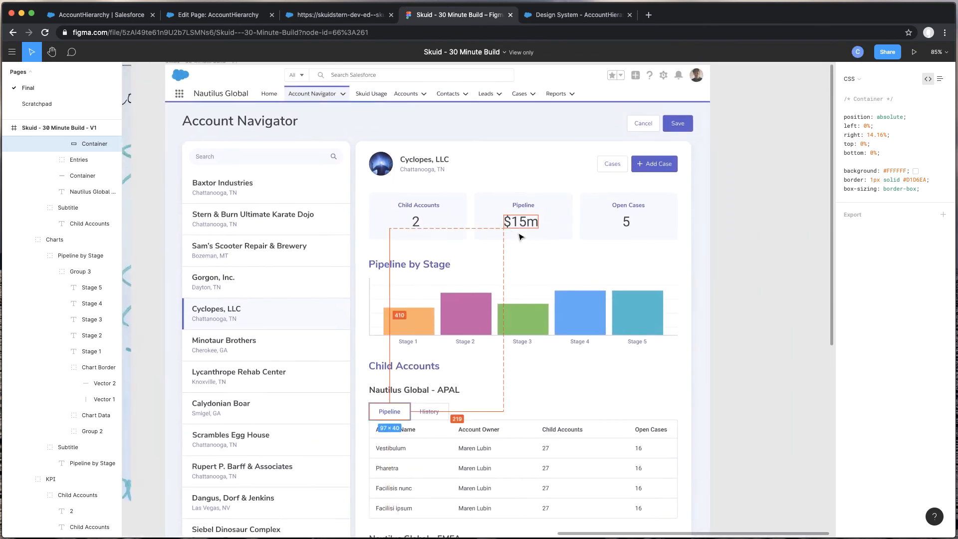
{"action": "left_click", "coordinate": [733, 299]}
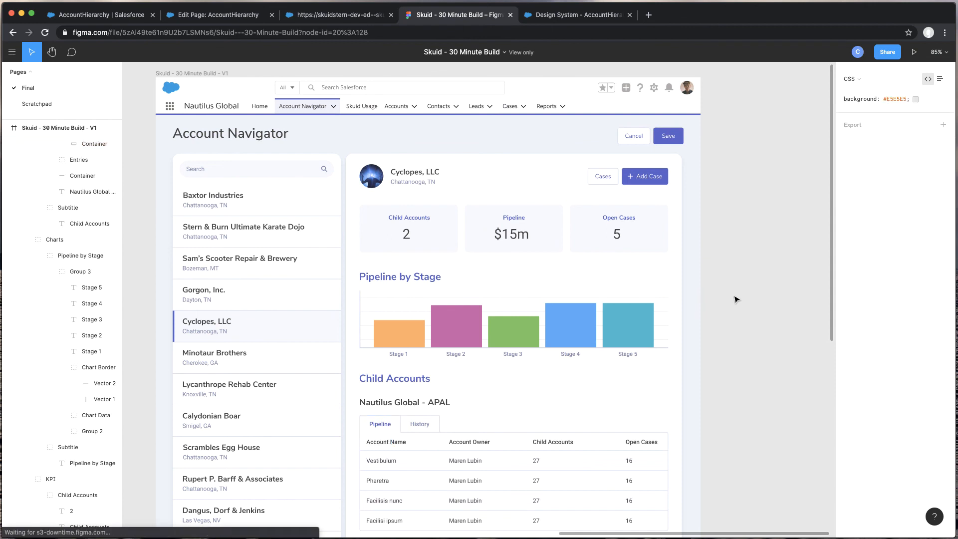
{"action": "left_click", "coordinate": [591, 248]}
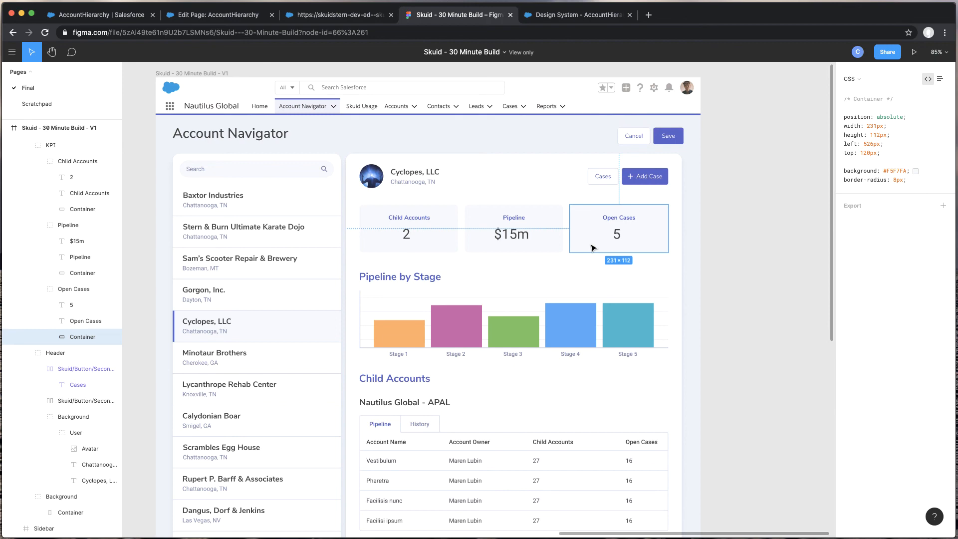
{"action": "scroll", "coordinate": [593, 248], "scroll_direction": "up", "scroll_amount": 5}
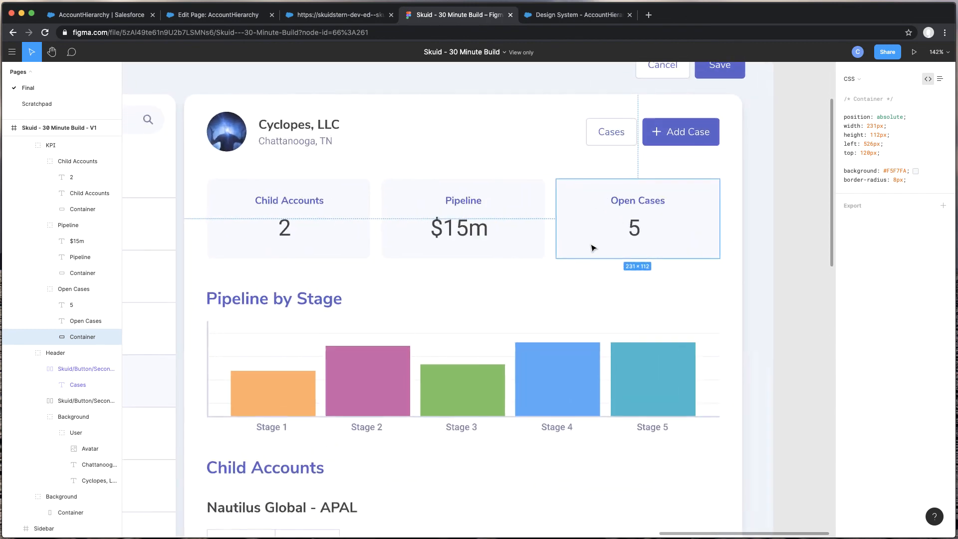
{"action": "left_click", "coordinate": [635, 230]}
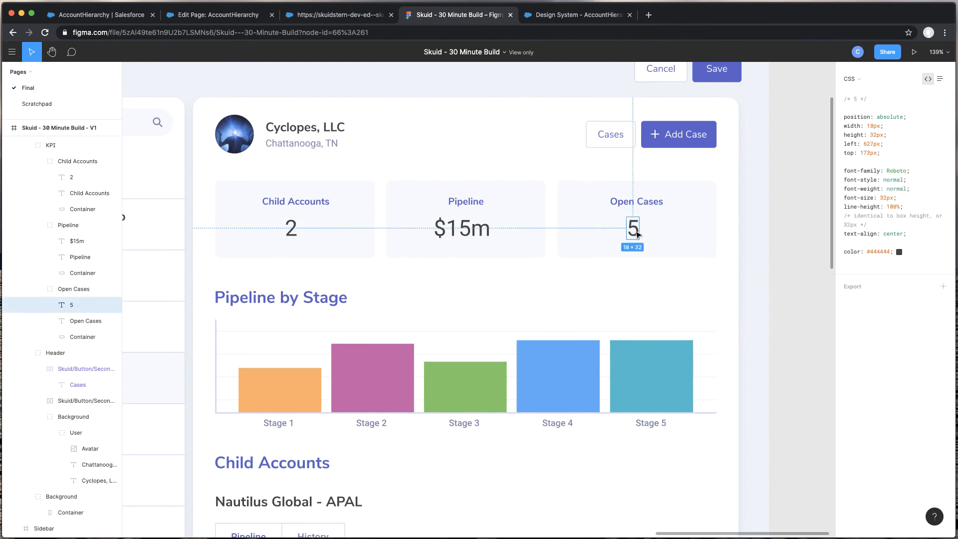
{"action": "left_click", "coordinate": [704, 141]}
{"action": "key", "text": "alt"}
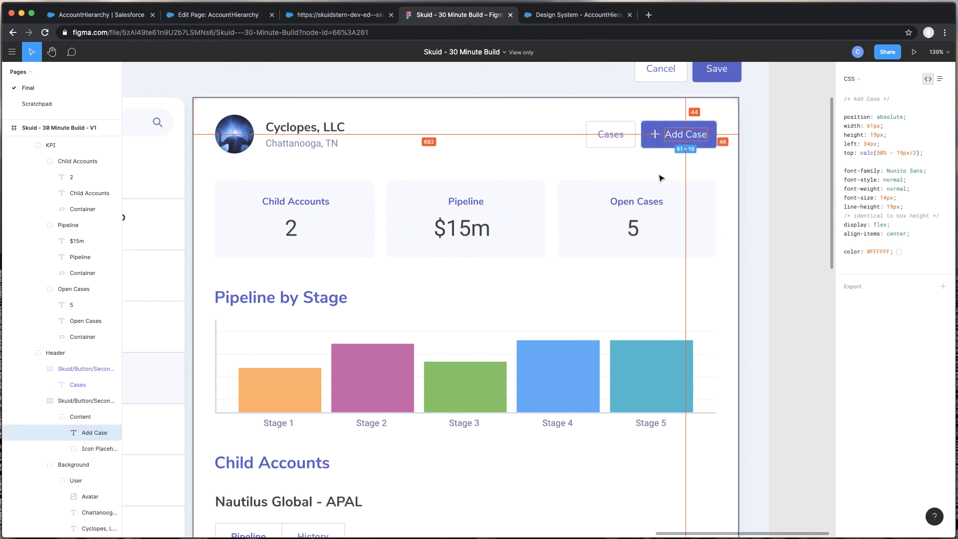
Review the design system's brand colors, the page composer, the full Figma mockup and the standalone page preview in turn.
{"action": "left_click", "coordinate": [573, 16]}
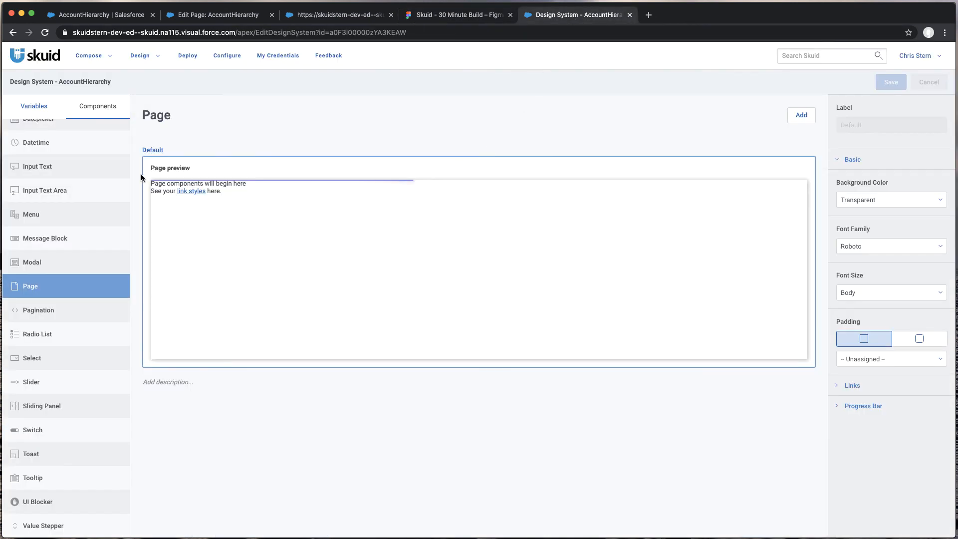
{"action": "left_click", "coordinate": [44, 111]}
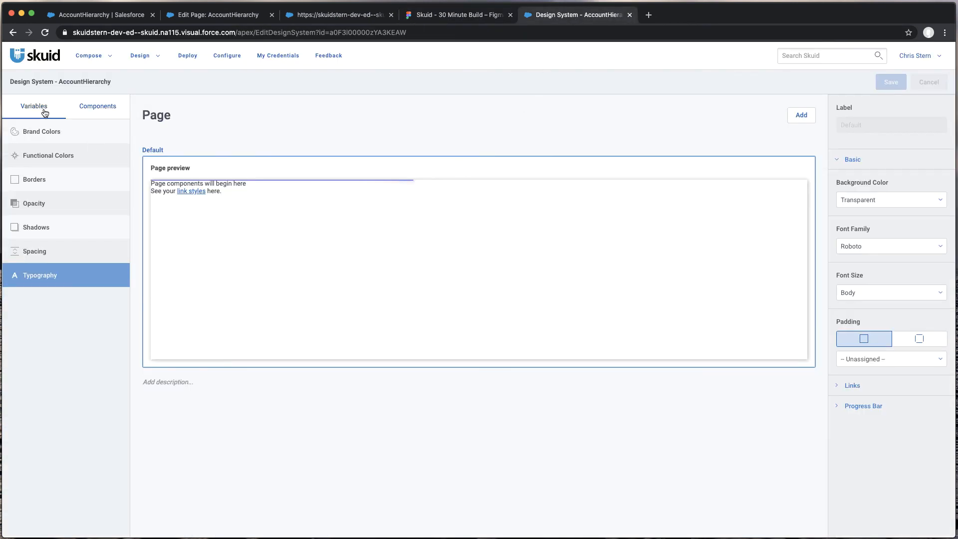
{"action": "left_click", "coordinate": [91, 137]}
{"action": "left_click", "coordinate": [211, 15]}
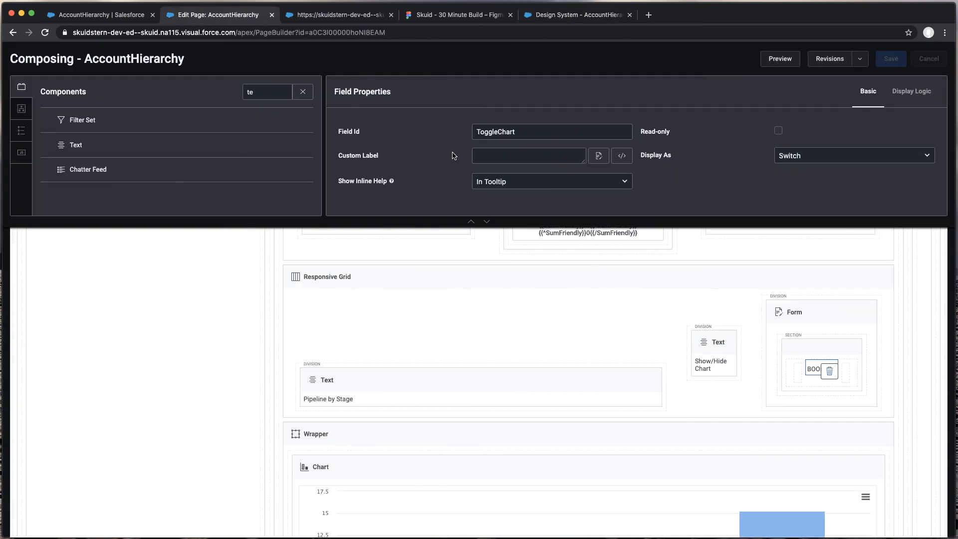
{"action": "left_click", "coordinate": [439, 18]}
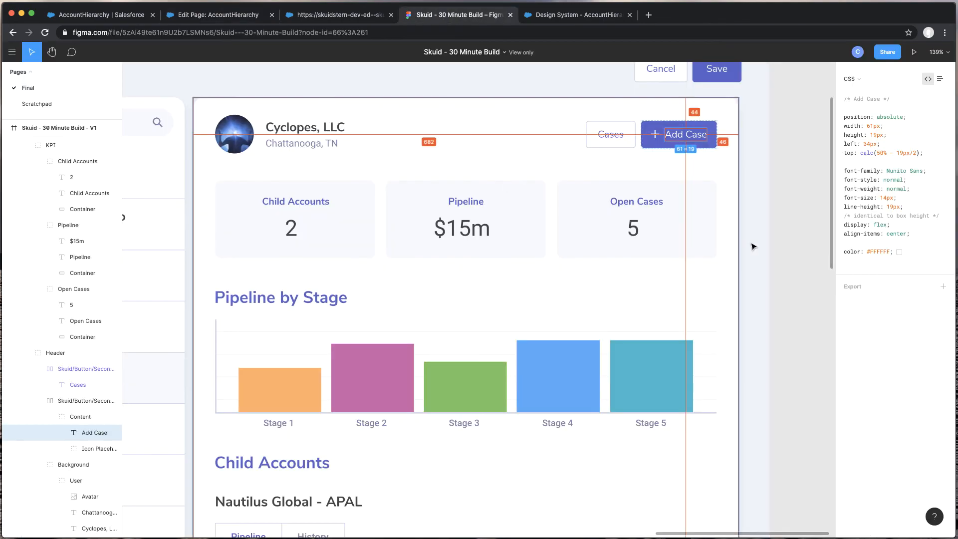
{"action": "scroll", "coordinate": [799, 254], "scroll_direction": "down", "scroll_amount": 5}
{"action": "scroll", "coordinate": [804, 255], "scroll_direction": "down", "scroll_amount": 5}
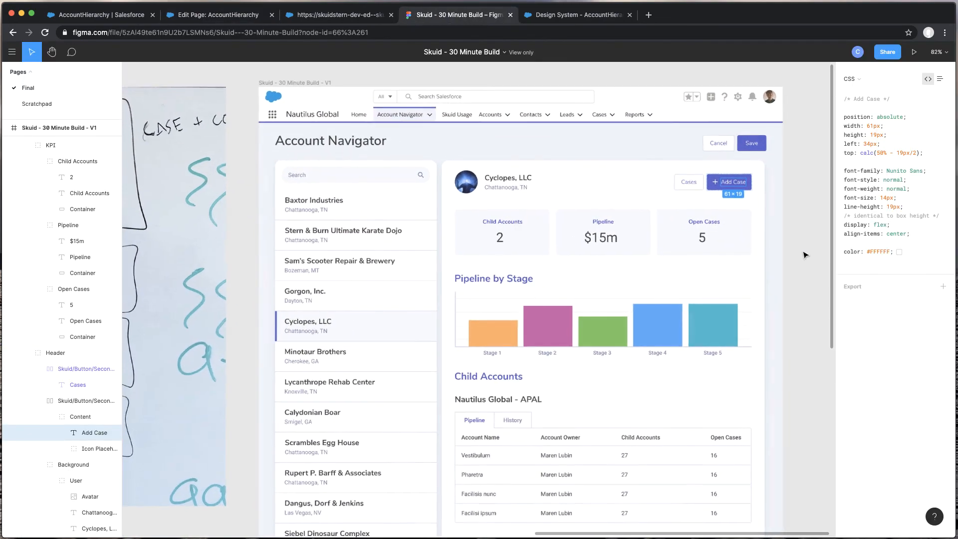
{"action": "left_click", "coordinate": [344, 15]}
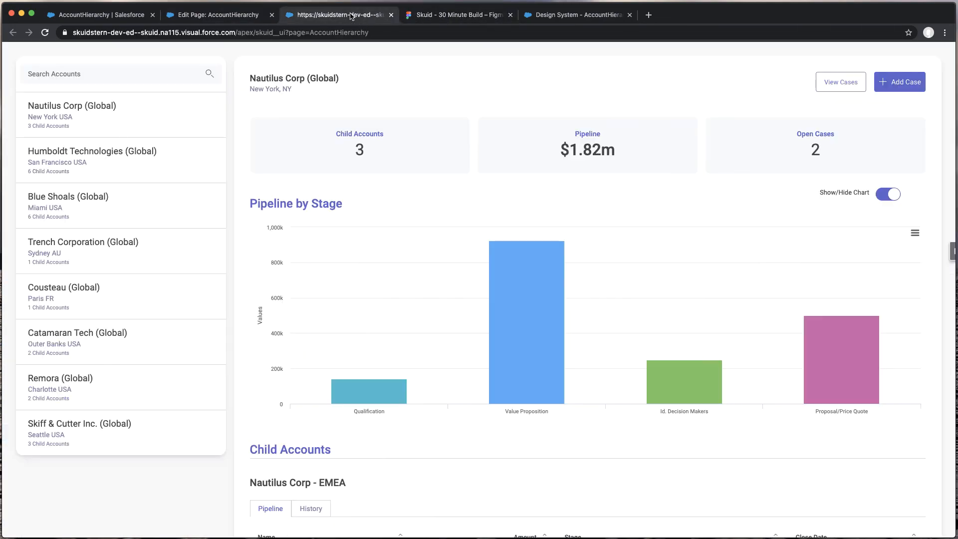
Return to the Salesforce Lightning page and view the data for Blue Shoals (Global), followed by Humboldt Technologies (Global).
{"action": "left_click", "coordinate": [114, 15]}
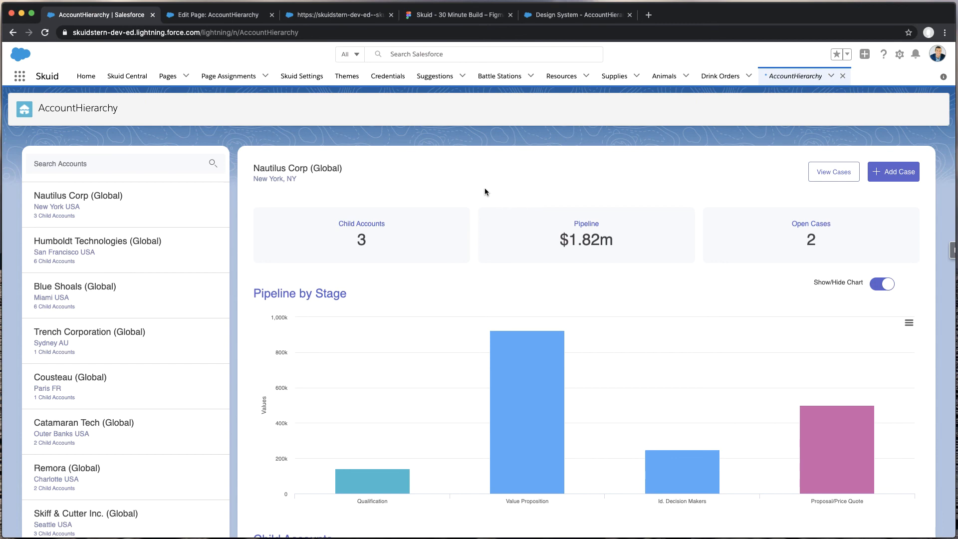
{"action": "left_click", "coordinate": [174, 298]}
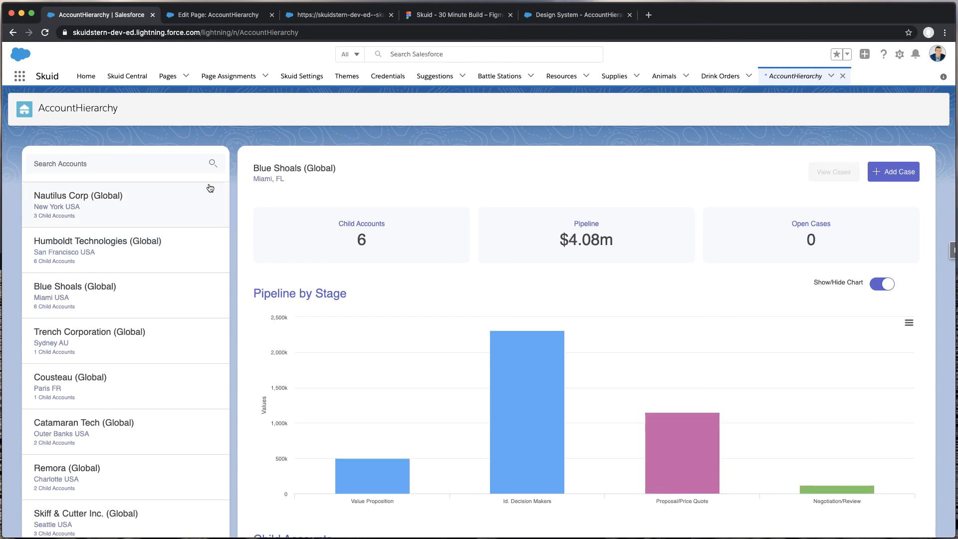
{"action": "left_click", "coordinate": [175, 255]}
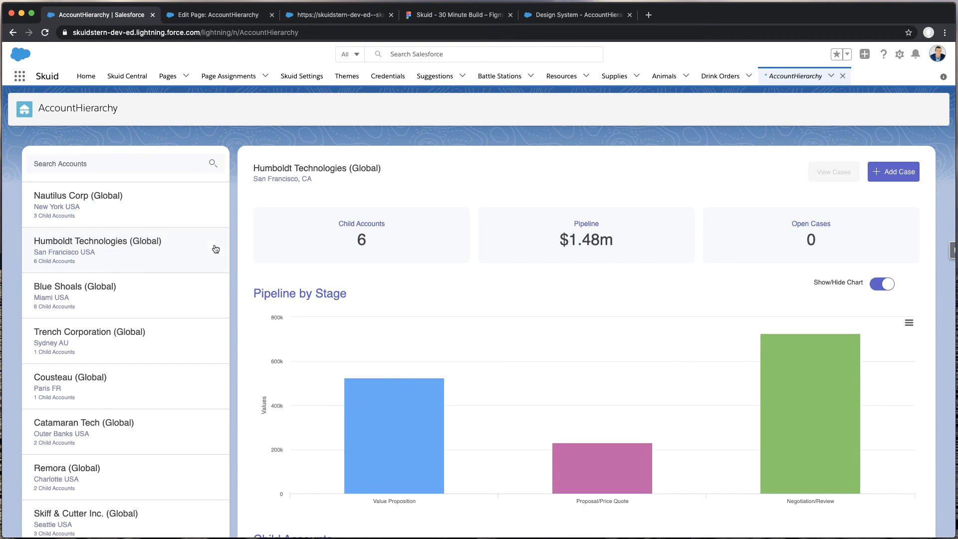
Review Humboldt's child accounts, view the opportunity details behind the Negotiation/Review bar and close them.
{"action": "scroll", "coordinate": [219, 274], "scroll_direction": "down", "scroll_amount": 5}
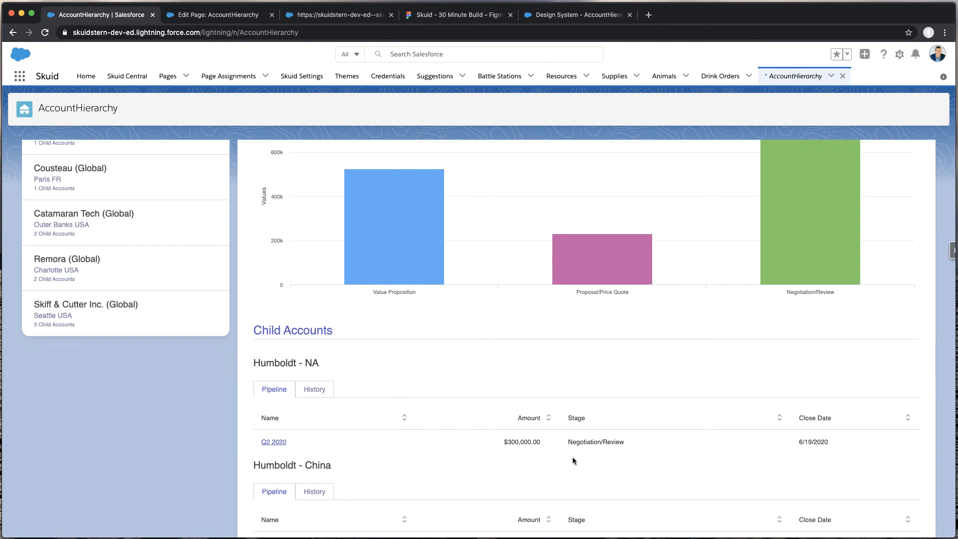
{"action": "scroll", "coordinate": [597, 445], "scroll_direction": "up", "scroll_amount": 5}
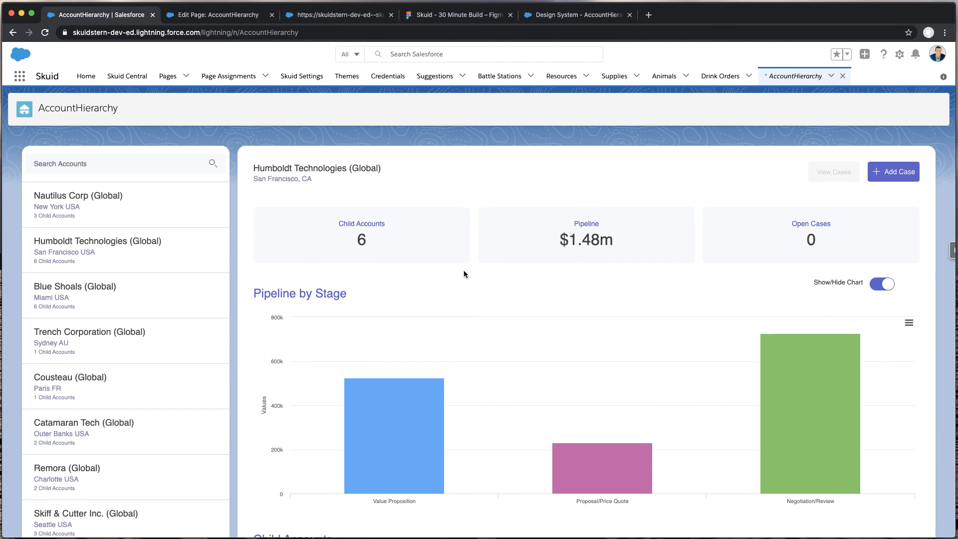
{"action": "left_click", "coordinate": [829, 441]}
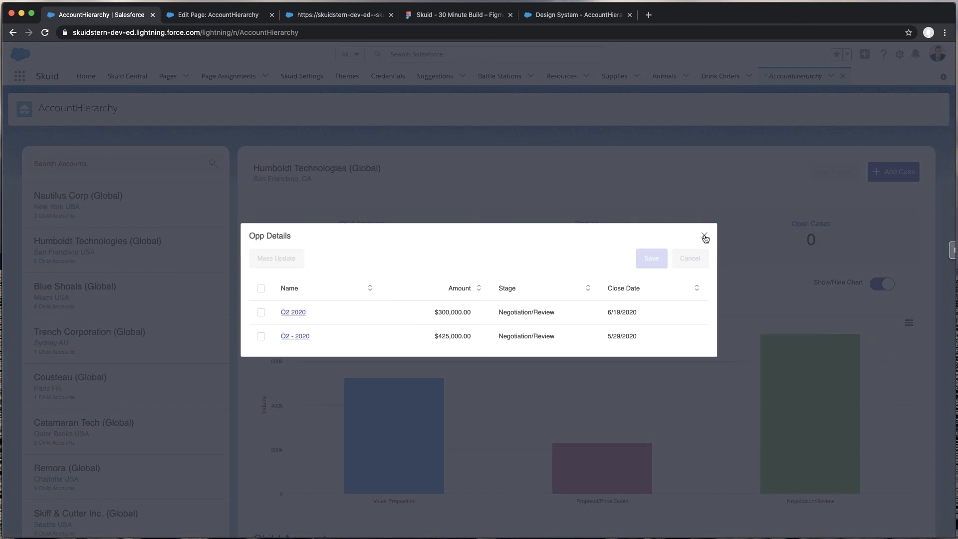
{"action": "left_click", "coordinate": [704, 236]}
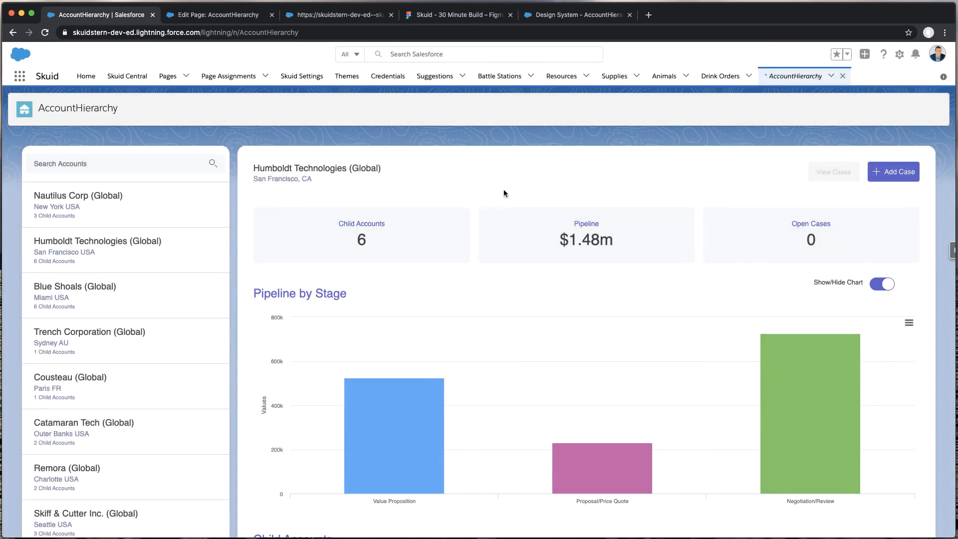